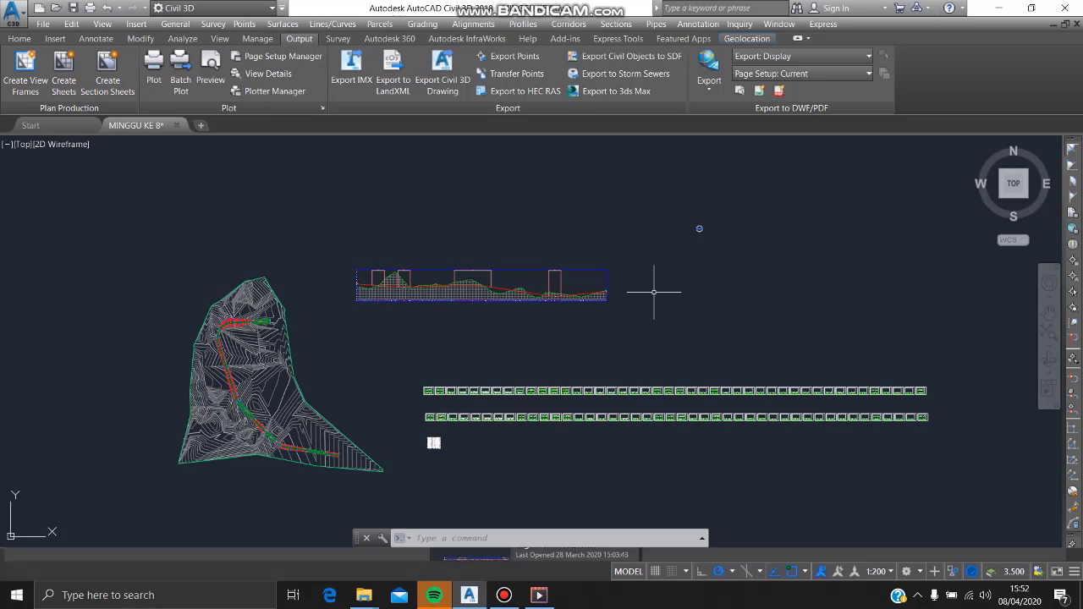
- Set the drawing's annotation scale to 1:2000
mouse_move(657, 307)
middle_mouse_down()
mouse_move(616, 323)
mouse_move(631, 292)
middle_mouse_up()
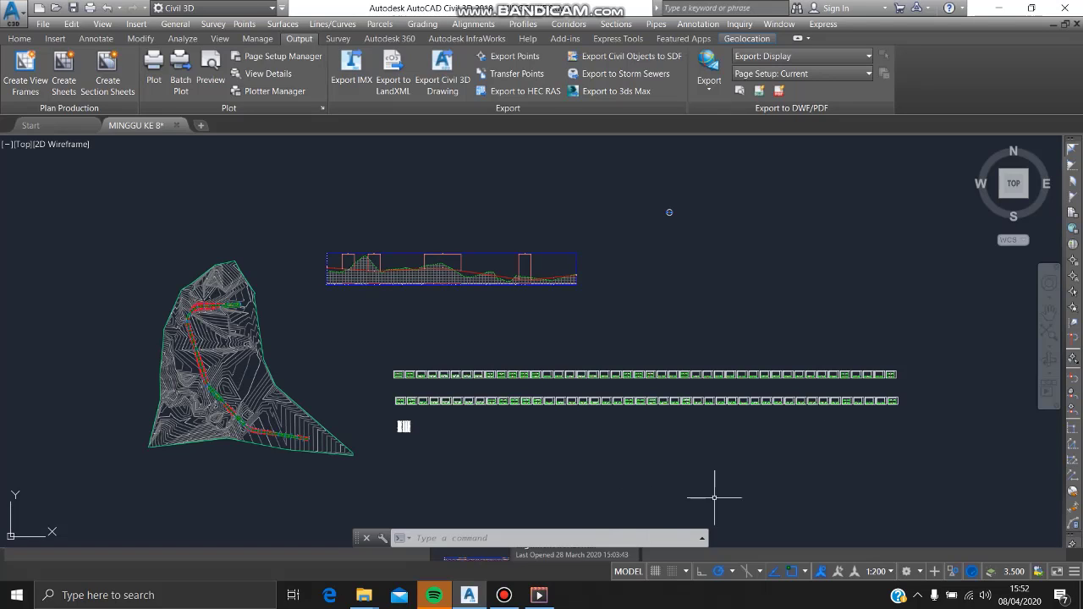
left_click(877, 571)
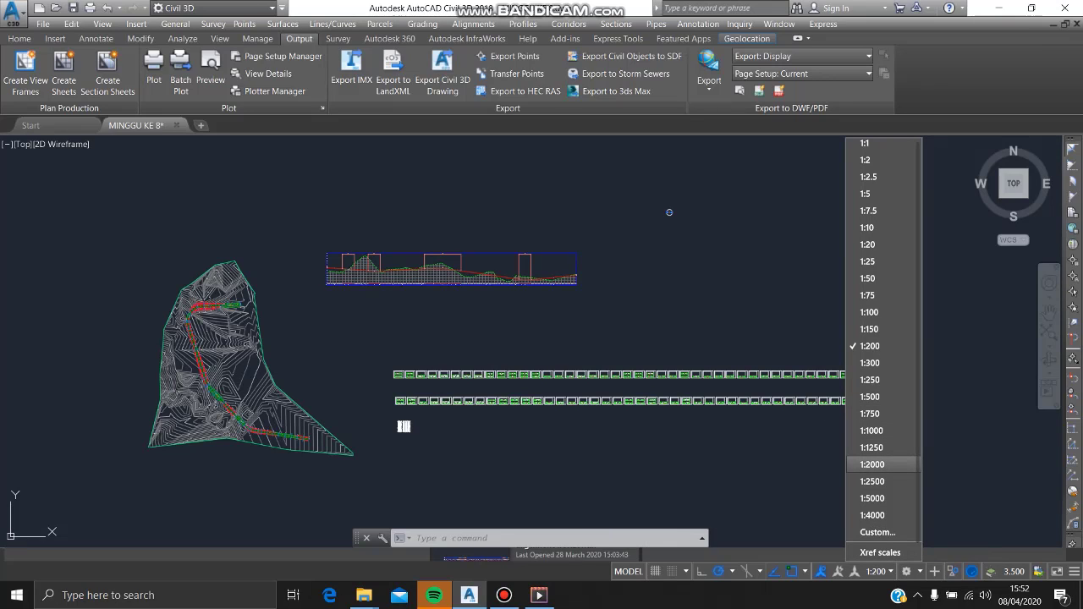
left_click(871, 465)
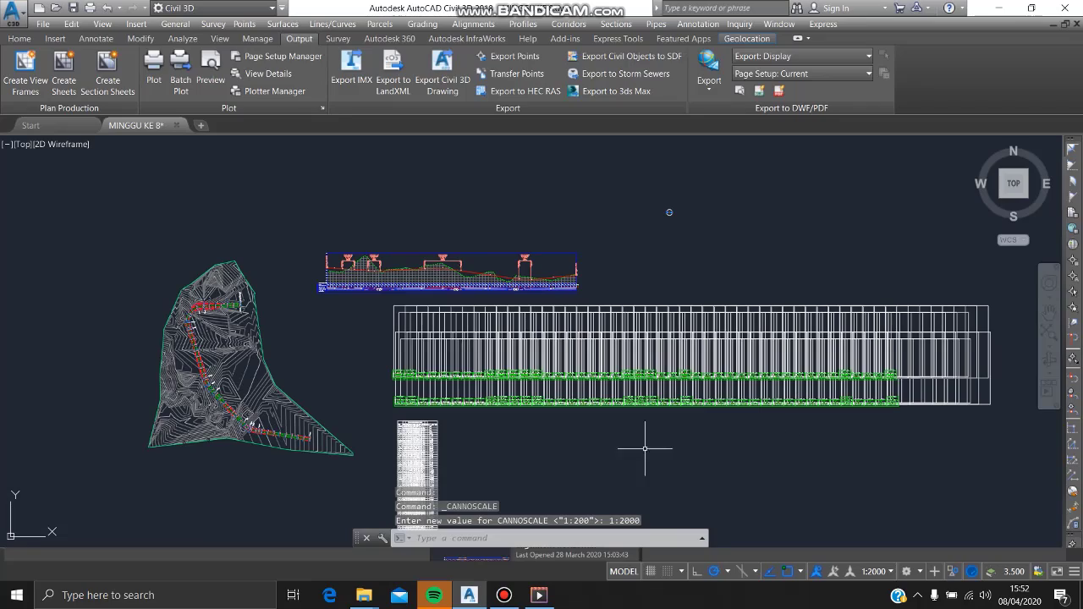
- Examine the site plan, the longitudinal profile and the cross sections at the current annotation scale
mouse_move(465, 321)
middle_mouse_down()
mouse_move(576, 284)
mouse_move(537, 388)
middle_mouse_up()
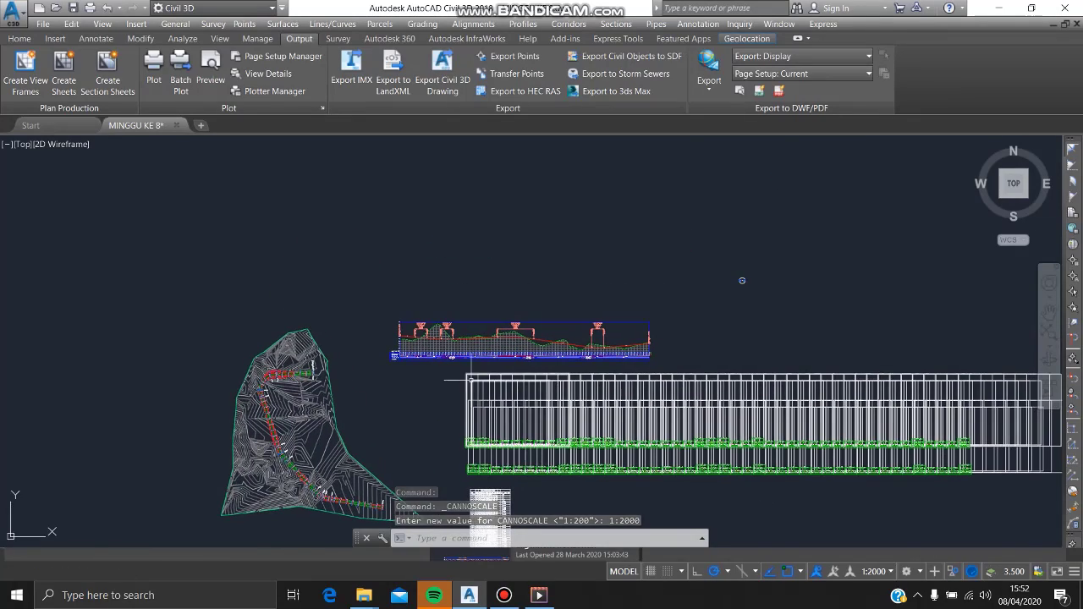
scroll(471, 378, "up", 2)
middle_click_drag(471, 380, 410, 357)
middle_click_drag(424, 395, 610, 373)
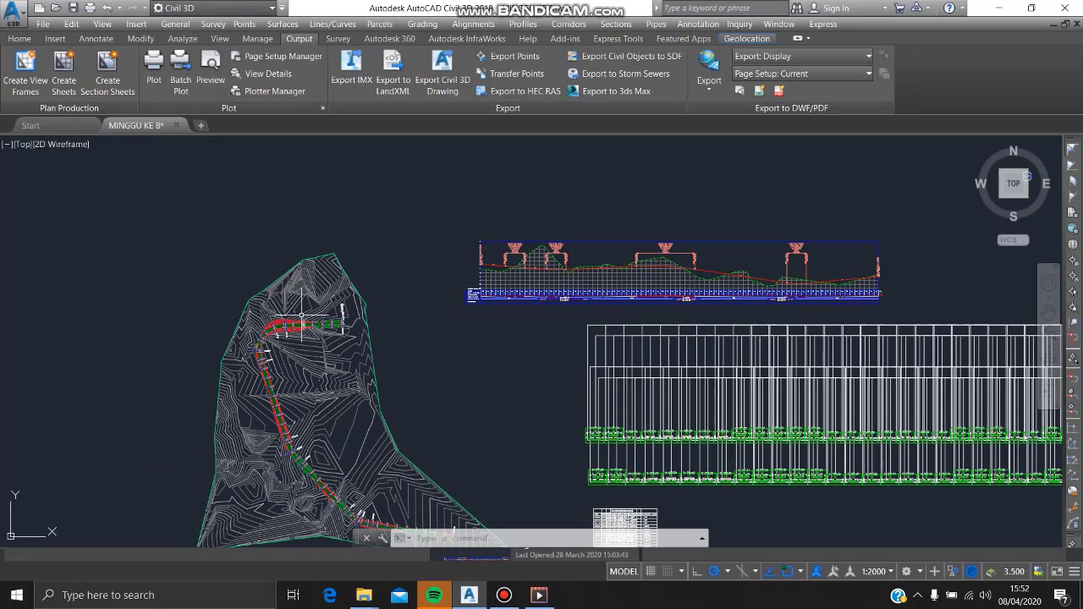
middle_click_drag(314, 329, 246, 335)
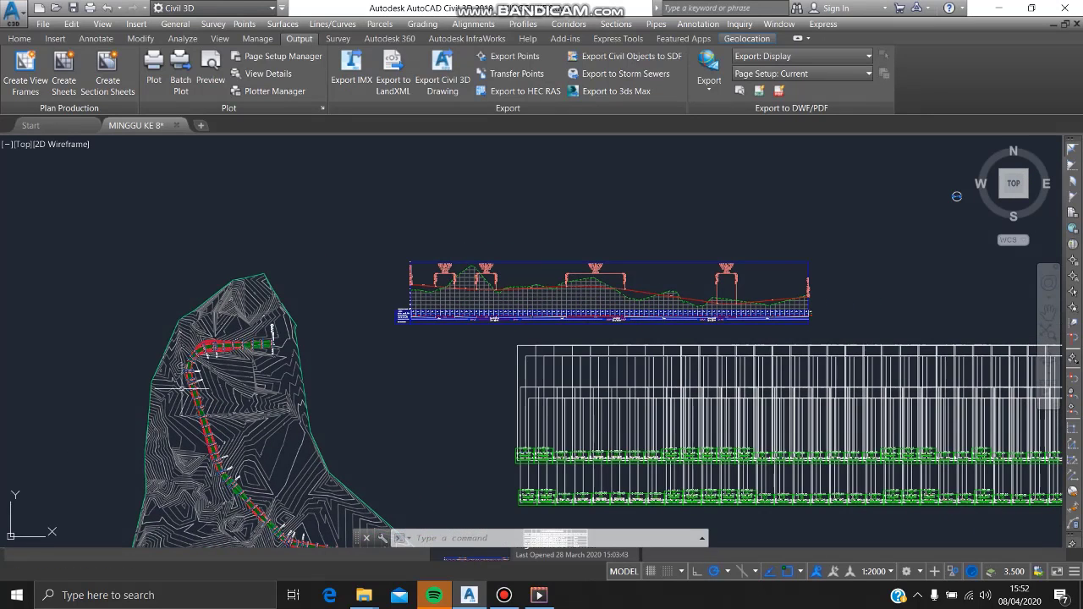
middle_click_drag(340, 322, 275, 364)
scroll(275, 364, "up", 5)
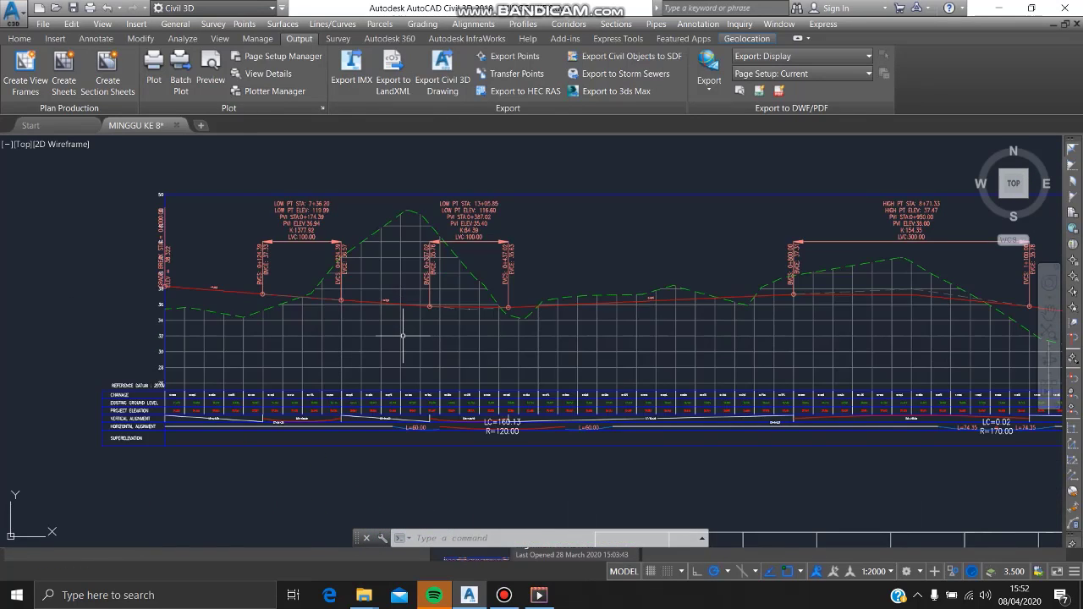
scroll(178, 382, "down", 1)
mouse_move(179, 382)
middle_mouse_down()
mouse_move(195, 324)
mouse_move(343, 336)
middle_mouse_up()
scroll(402, 351, "down", 2)
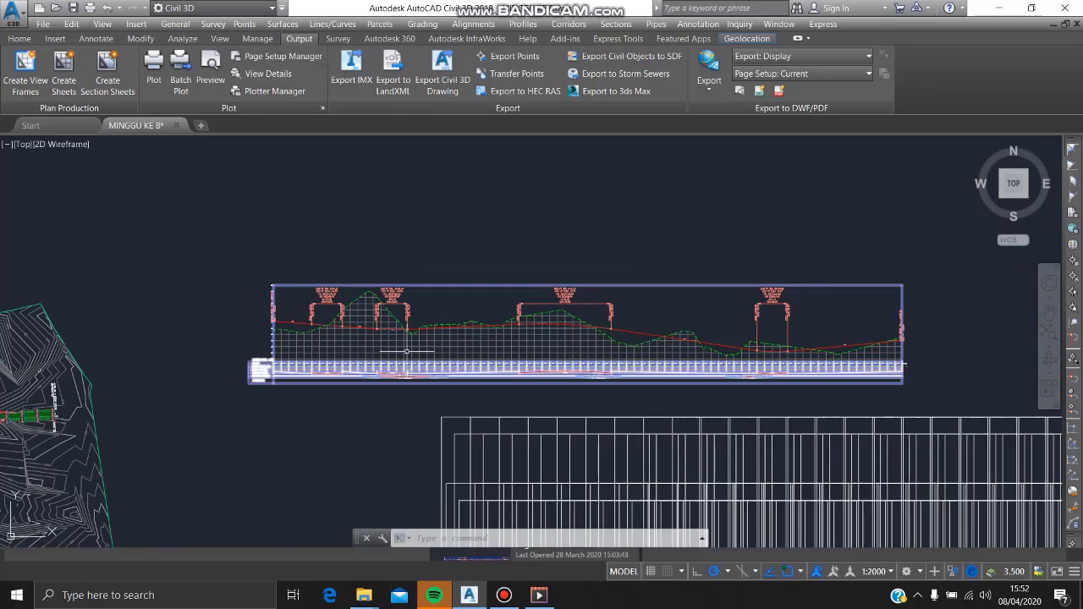
- Open the profile view properties of the PROFIL MEMANJANG longitudinal profile
mouse_move(406, 352)
middle_mouse_down()
mouse_move(380, 351)
mouse_move(491, 354)
middle_mouse_up()
scroll(345, 346, "up", 8)
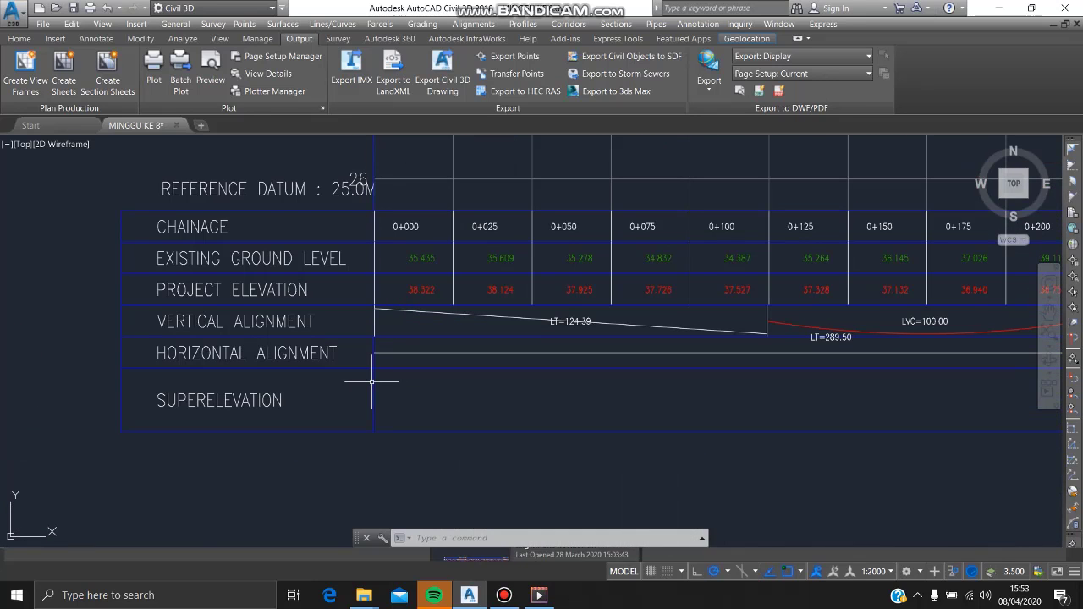
middle_click_drag(384, 375, 381, 396)
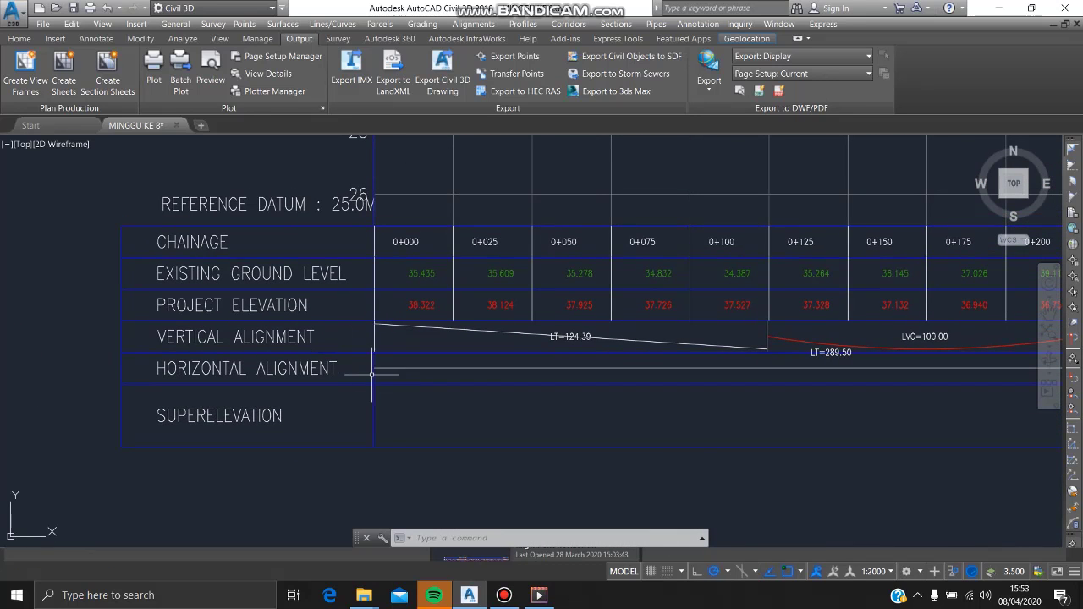
left_click(375, 383)
scroll(375, 384, "down", 3)
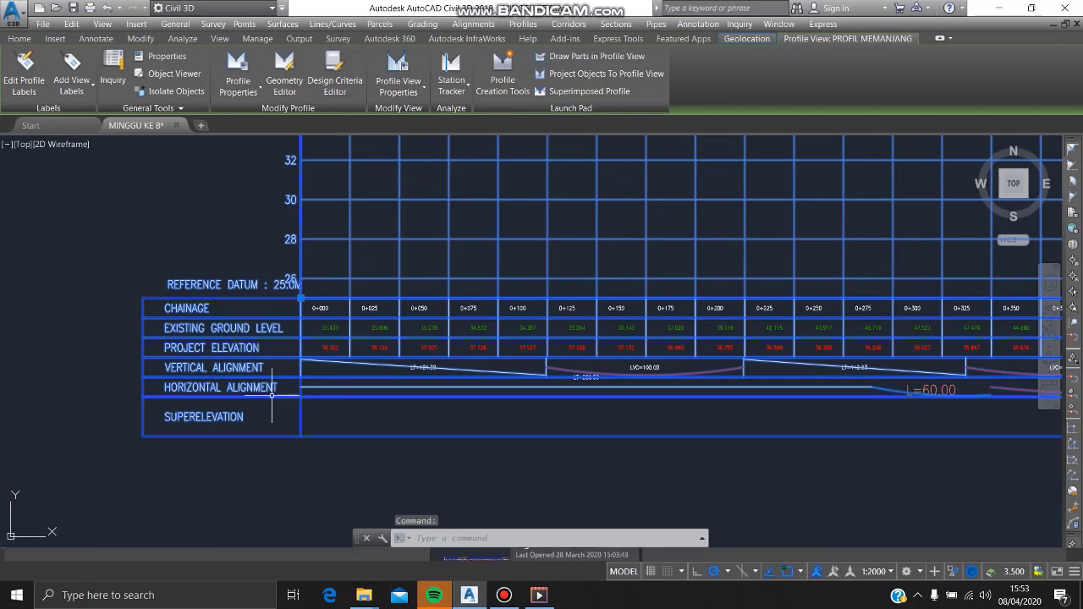
middle_click_drag(290, 378, 280, 401)
scroll(280, 401, "down", 2)
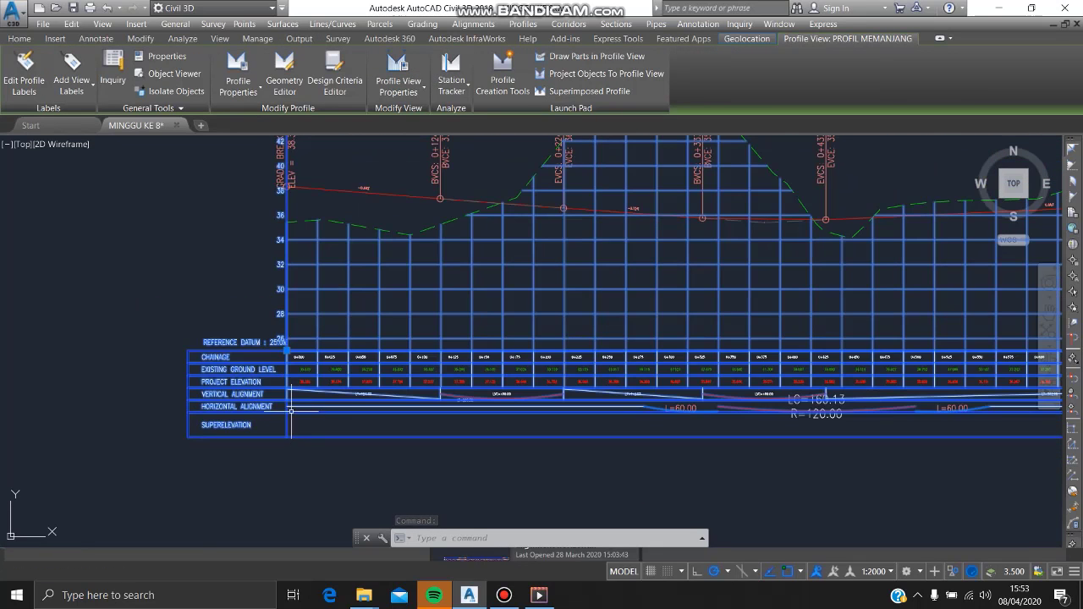
right_click(291, 413)
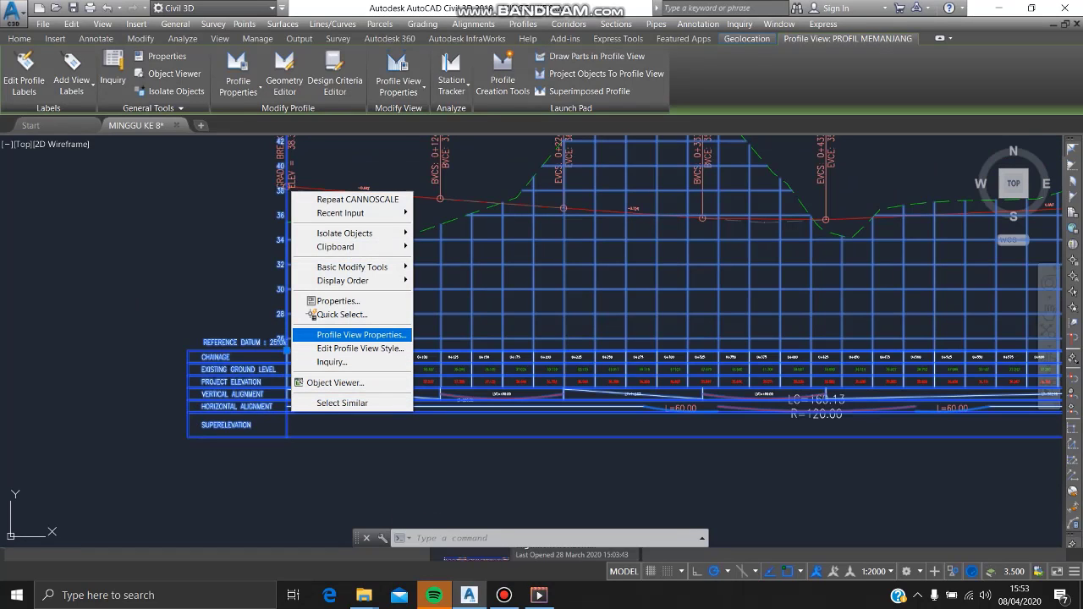
left_click(292, 335)
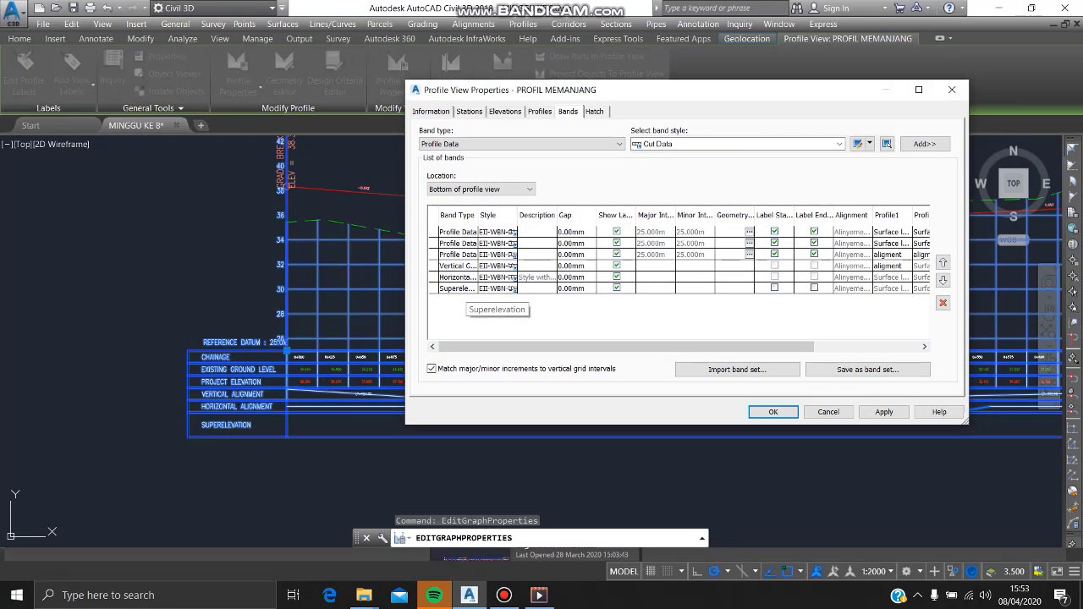
- Set the superelevation band style's user-specified band height to 20 mm and apply it to the profile view
left_click(490, 288)
left_click(512, 289)
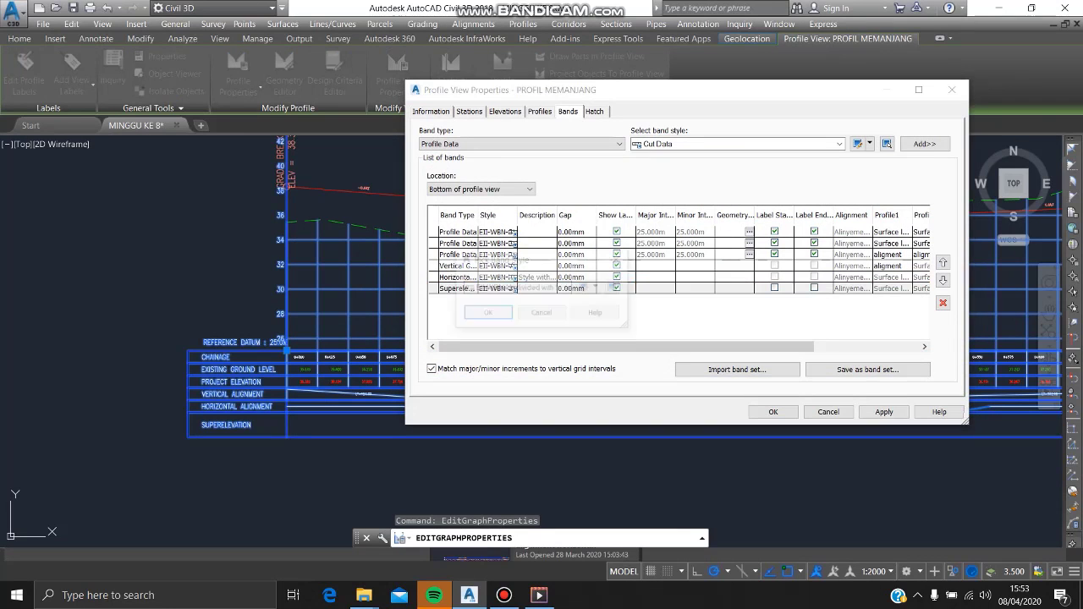
left_click(584, 288)
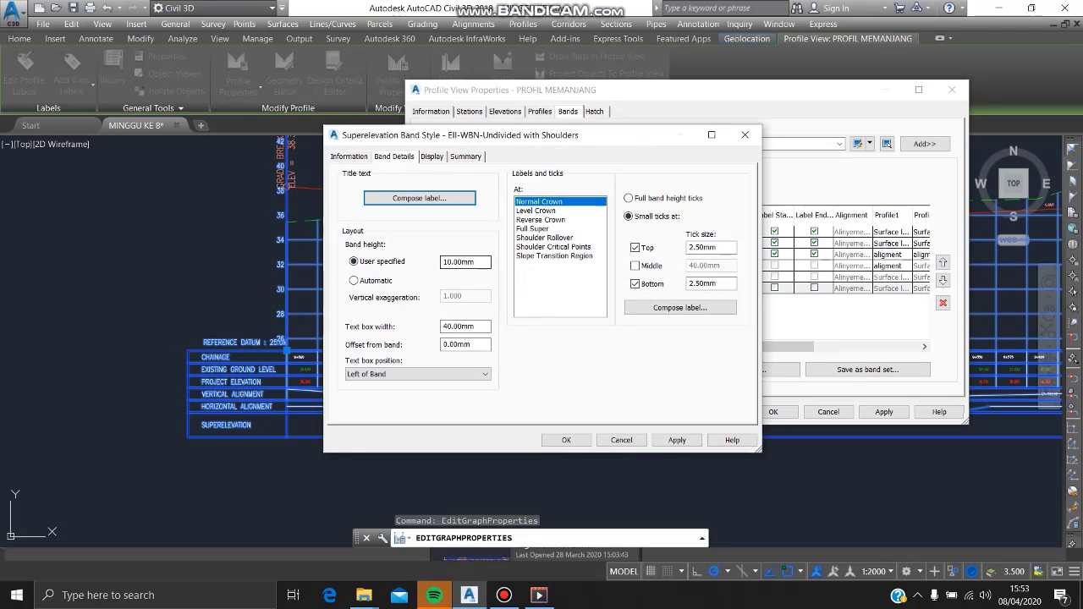
left_click_drag(442, 262, 447, 262)
type("2")
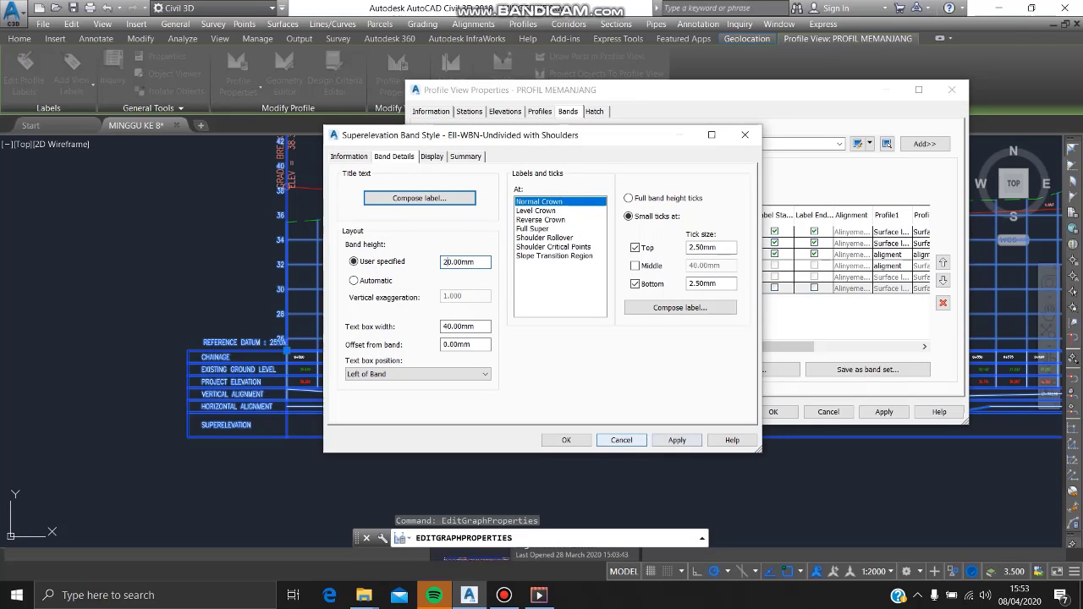
left_click(677, 439)
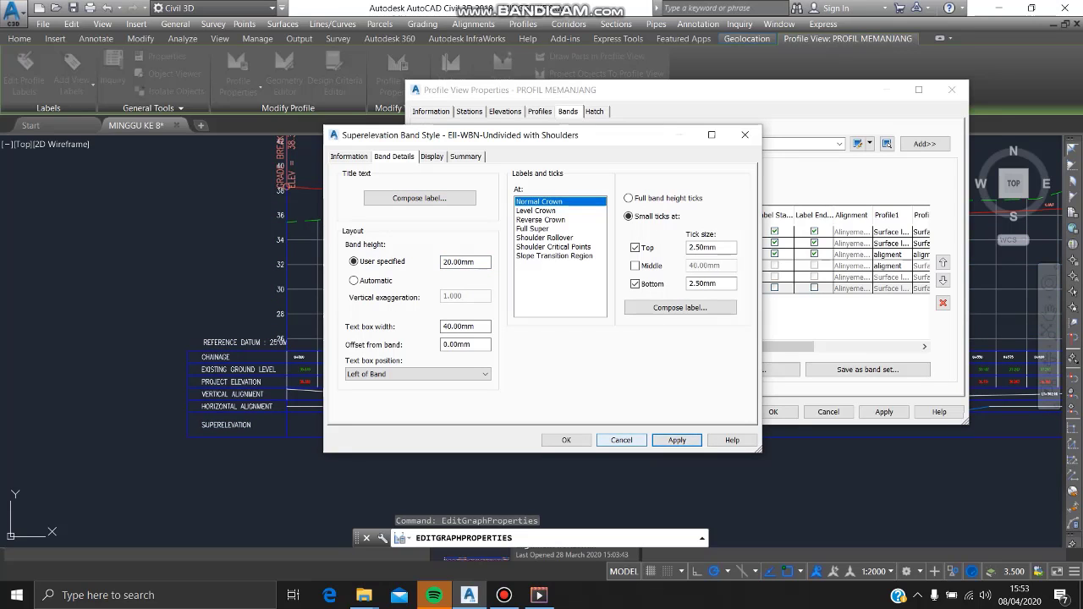
left_click(566, 440)
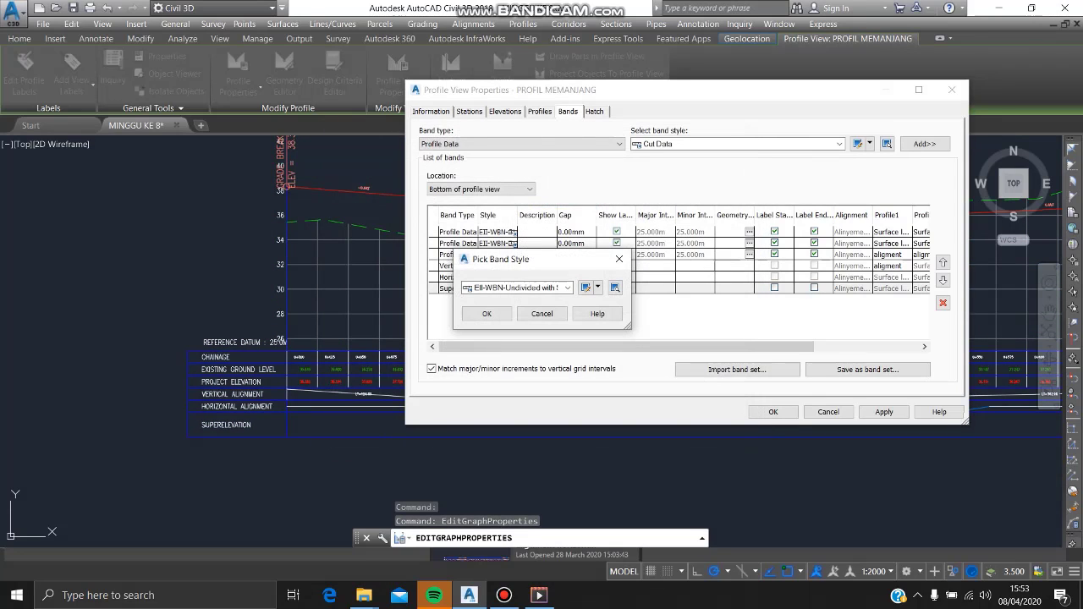
left_click(487, 313)
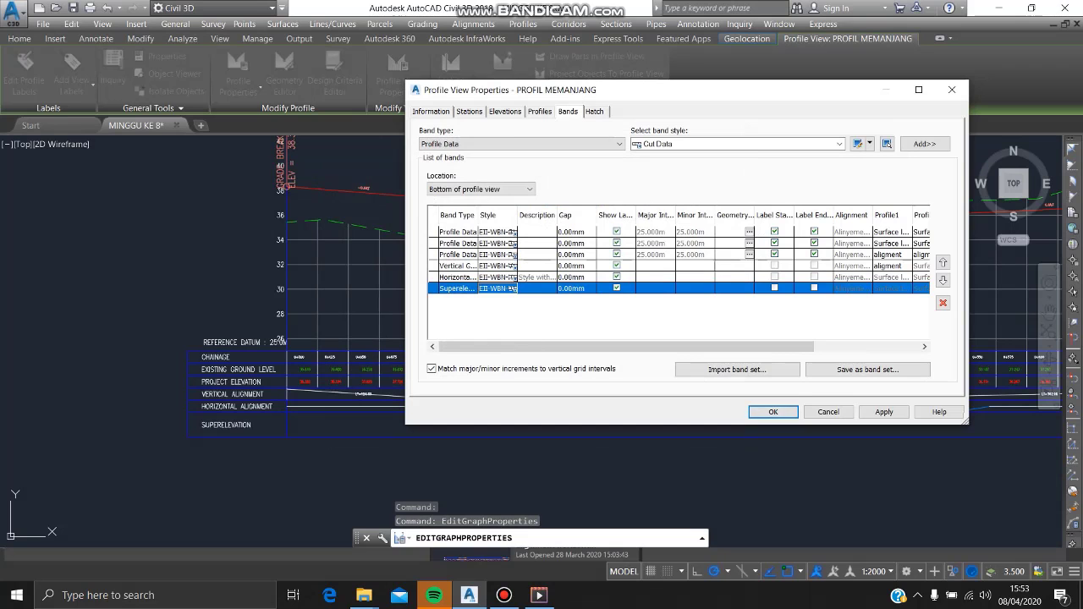
left_click(883, 411)
left_click(773, 411)
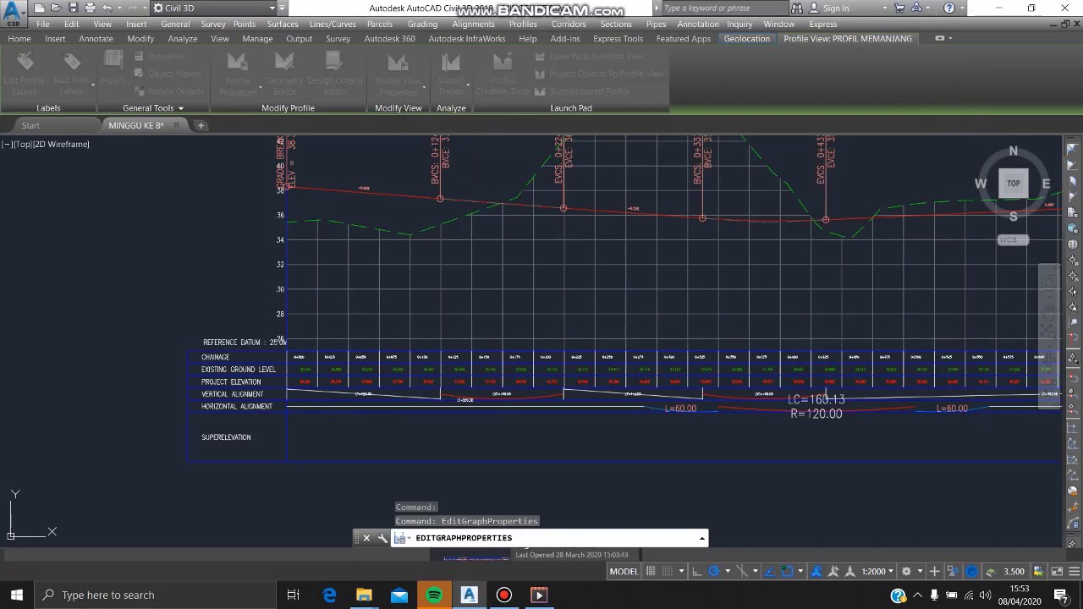
key("Escape")
- Start creating view frames for the Alinyemen Horizontal alignment, using the automatic station range
scroll(623, 254, "down", 4)
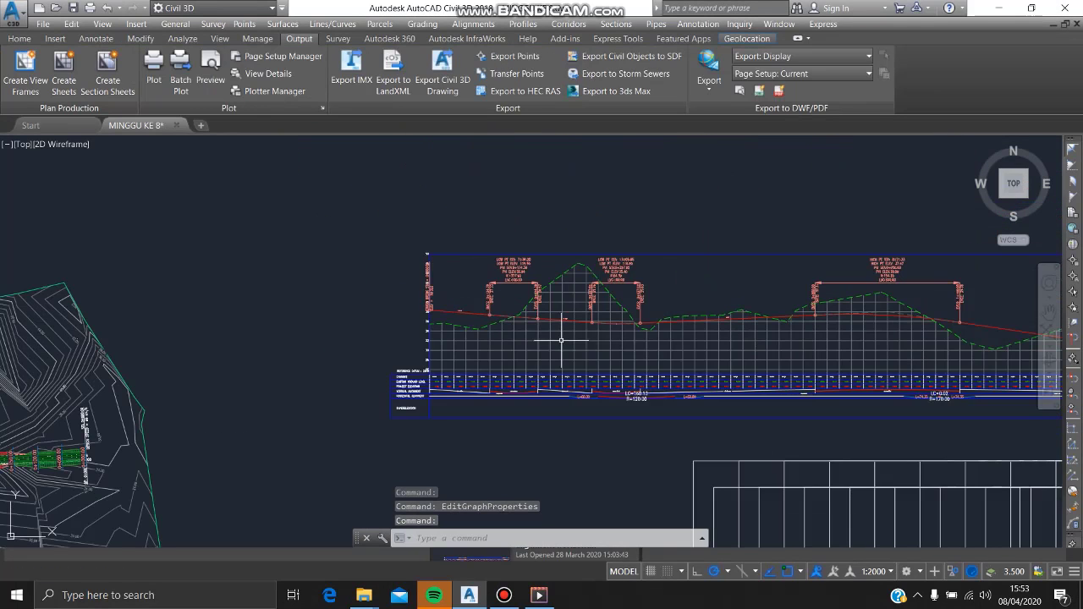
mouse_move(608, 351)
middle_mouse_down()
mouse_move(432, 324)
mouse_move(606, 283)
mouse_move(554, 317)
mouse_move(554, 333)
mouse_move(524, 288)
mouse_move(337, 234)
mouse_move(384, 250)
mouse_move(576, 253)
middle_mouse_up()
scroll(431, 326, "down", 4)
scroll(538, 275, "up", 2)
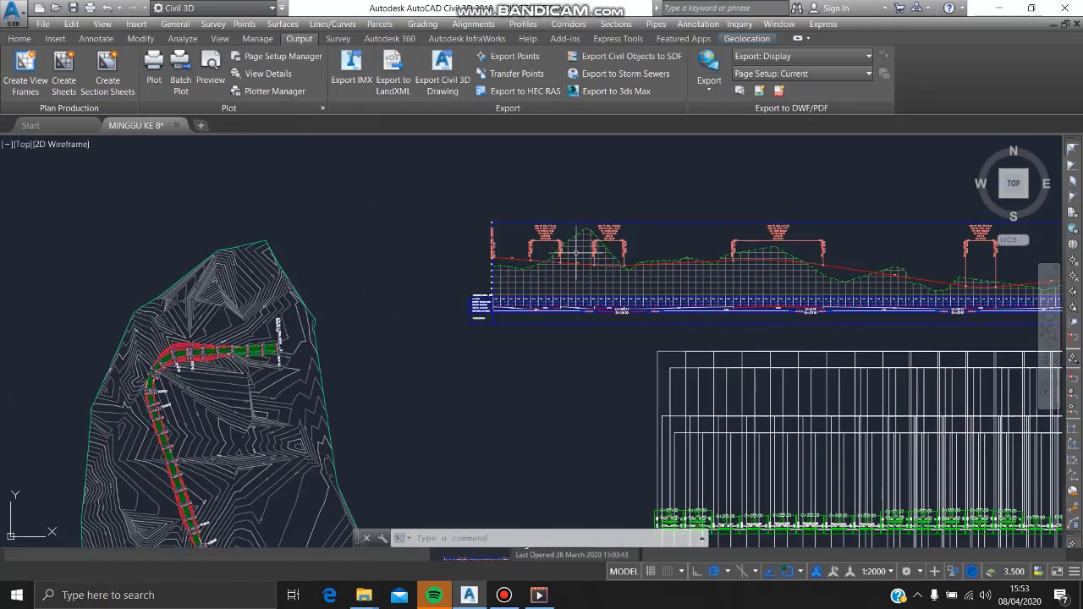
mouse_move(576, 252)
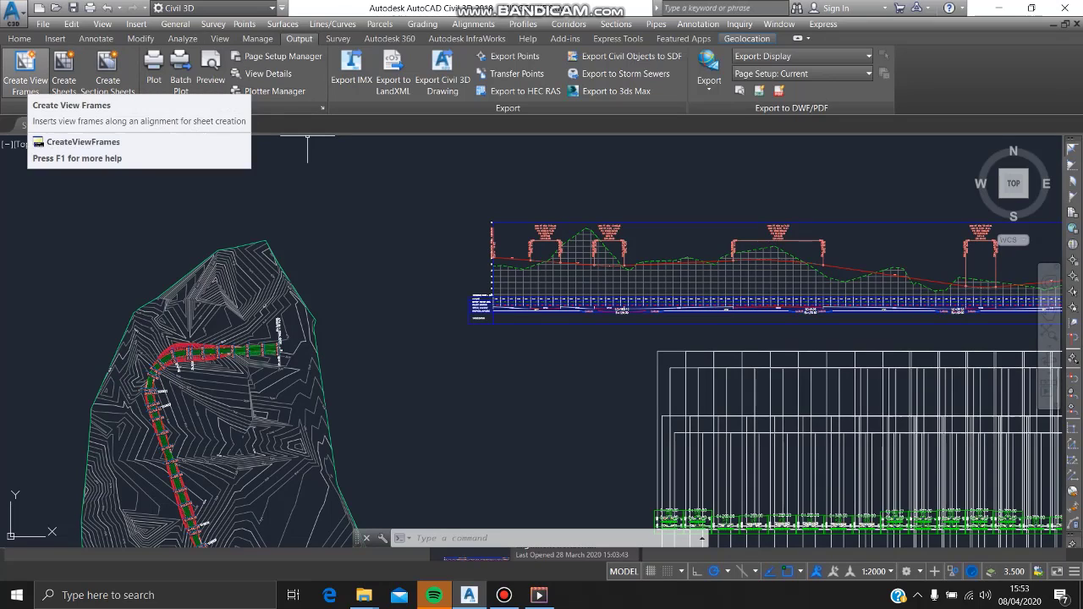
left_click(26, 72)
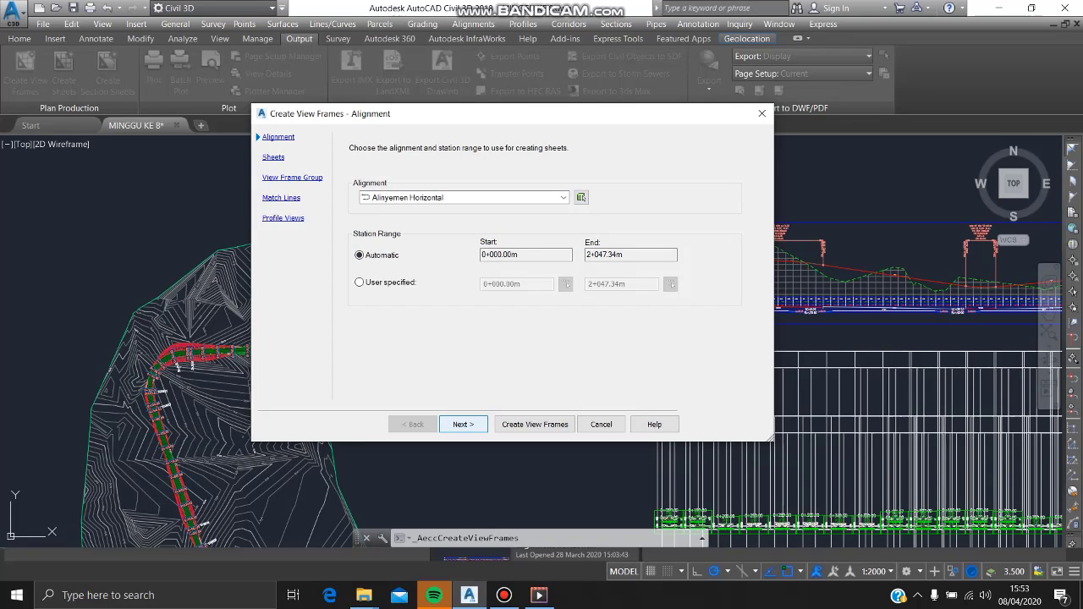
key("Return")
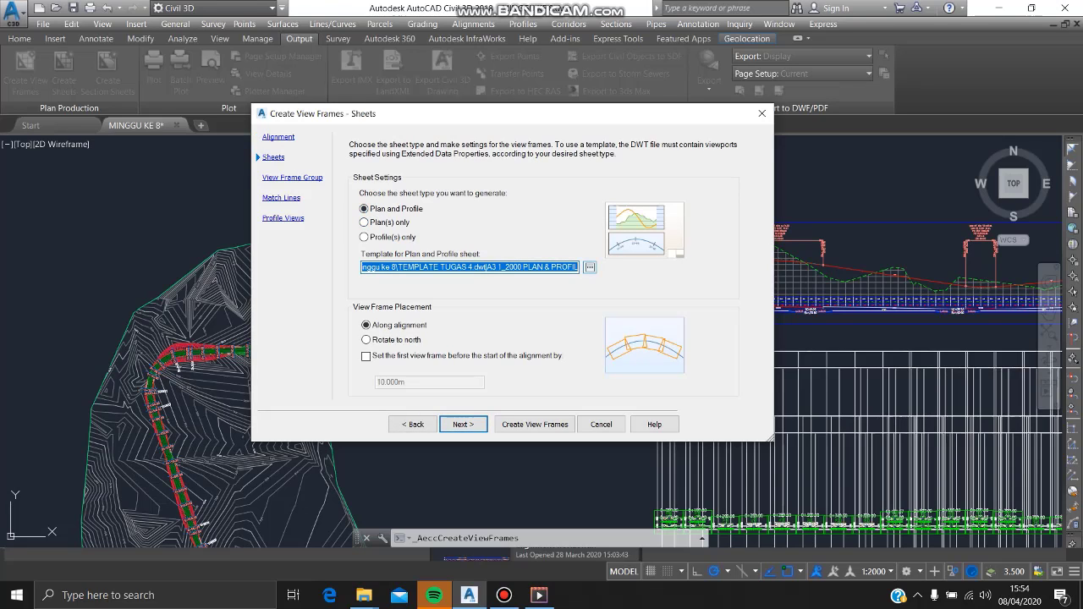
- Use the A3 1_2000 PLAN & PROFIL sheet layout and place the view frames along the alignment, starting 10 m before its beginning
left_click(590, 267)
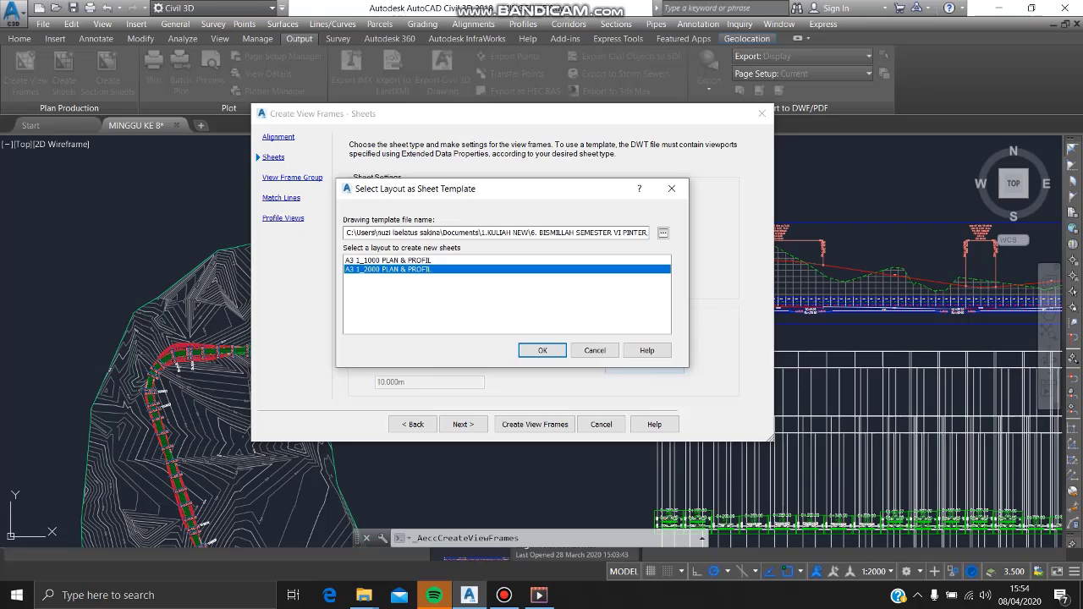
key("Return")
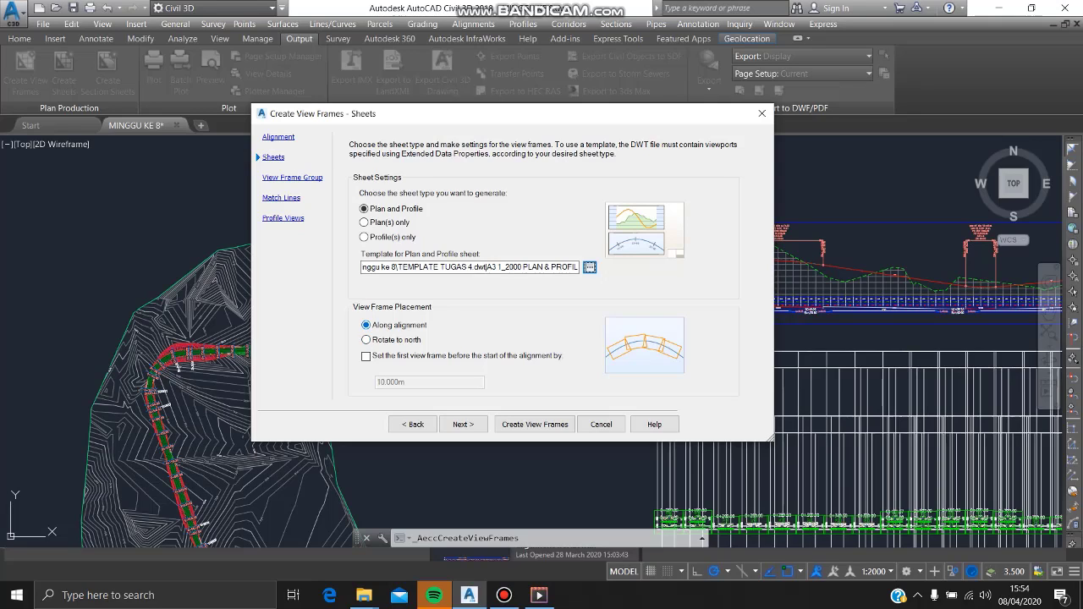
left_click(366, 356)
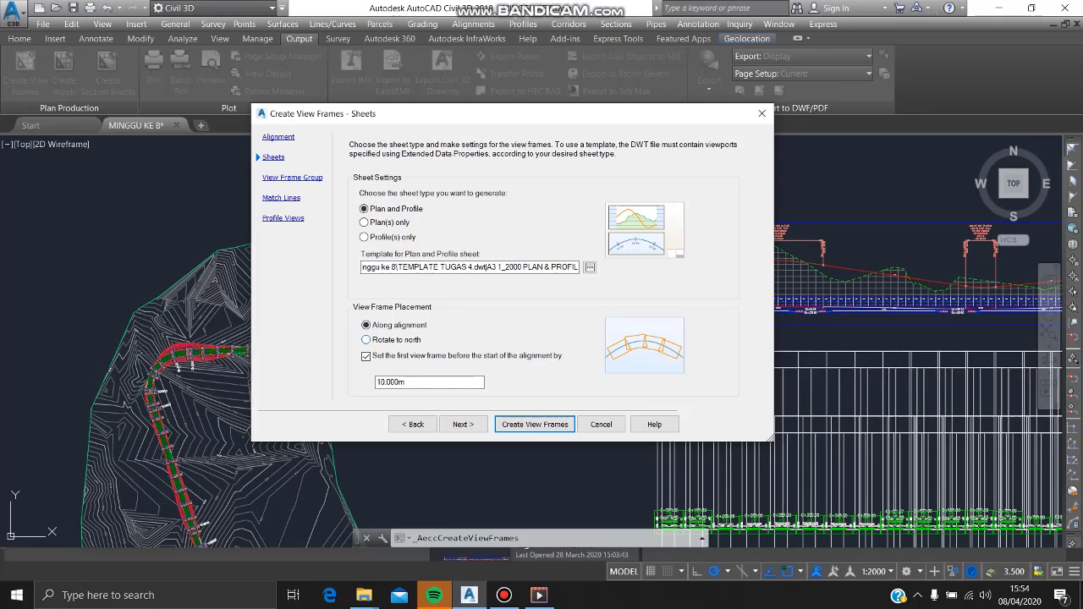
left_click(367, 340)
left_click(366, 326)
left_click(379, 382)
left_click(463, 423)
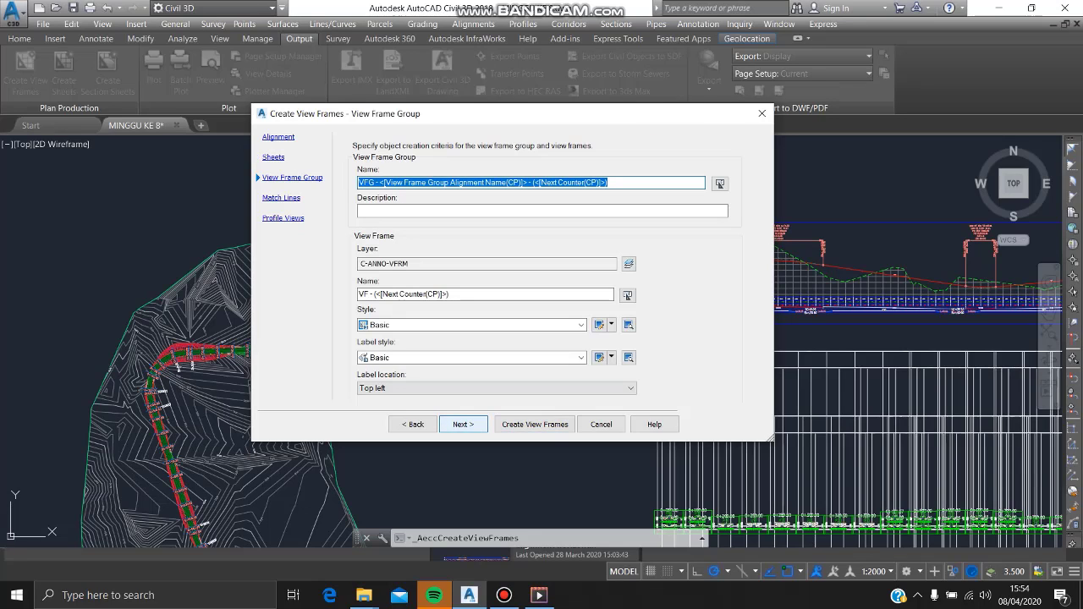
- Add MALANG after VFG in the view frame group name and keep its counter starting at 1 with increment 1
left_click(377, 182)
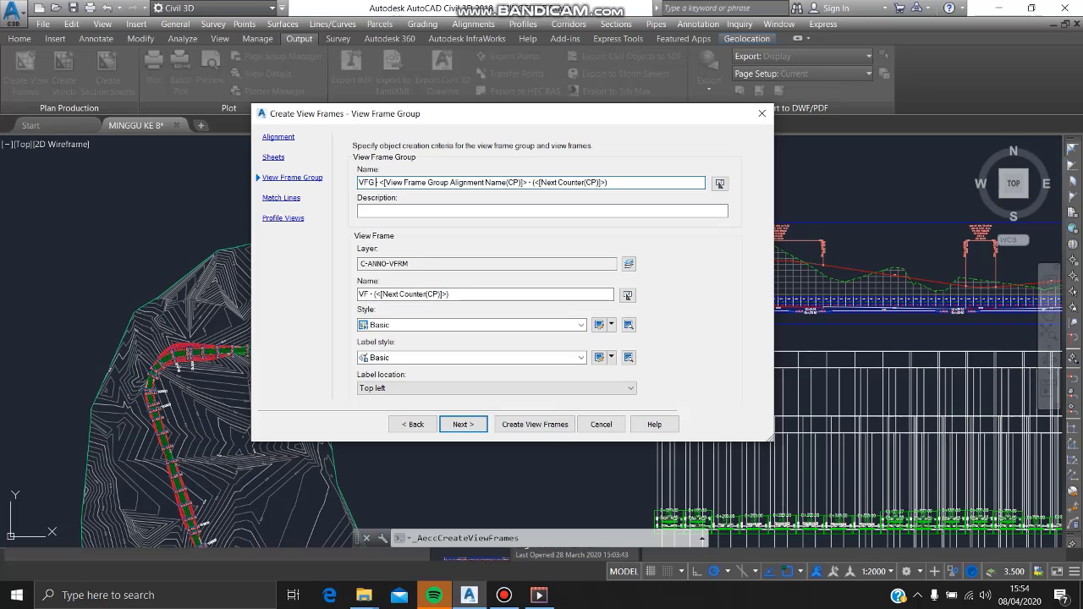
type("MALANG")
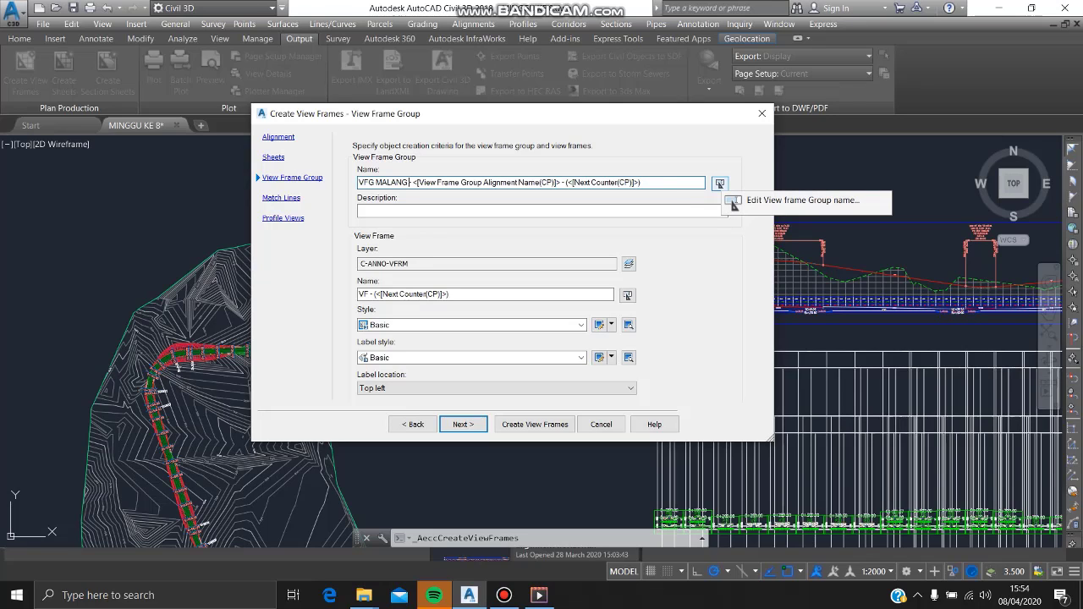
left_click(719, 183)
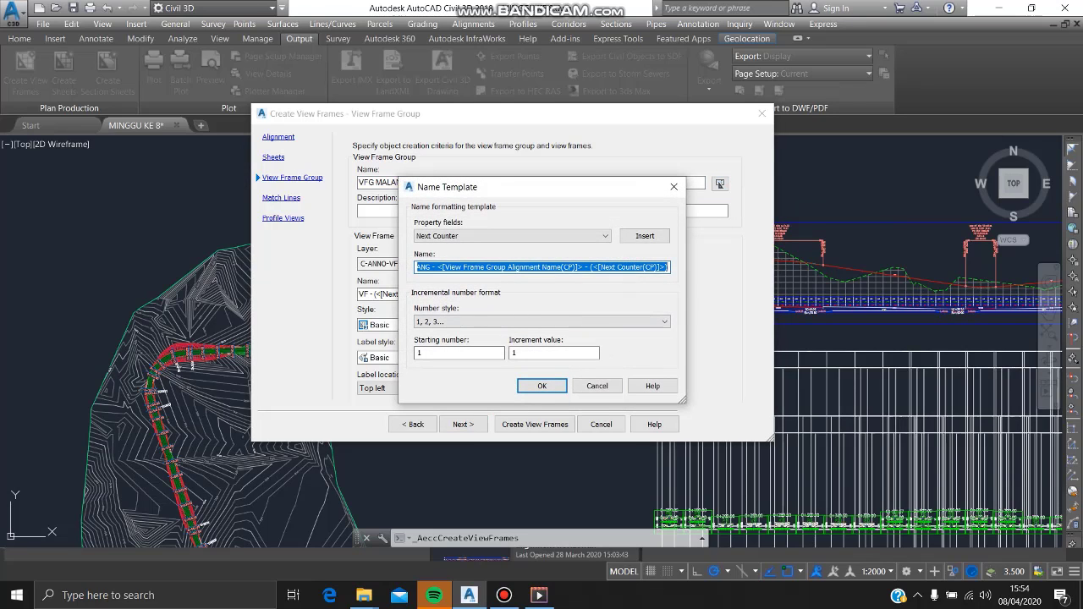
double_click(425, 352)
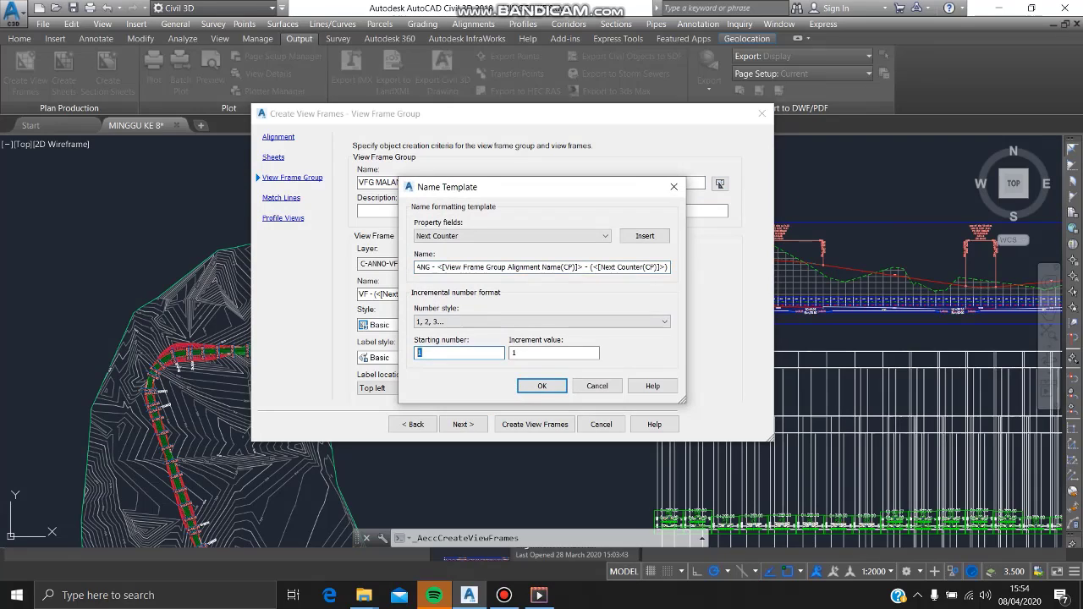
left_click(541, 386)
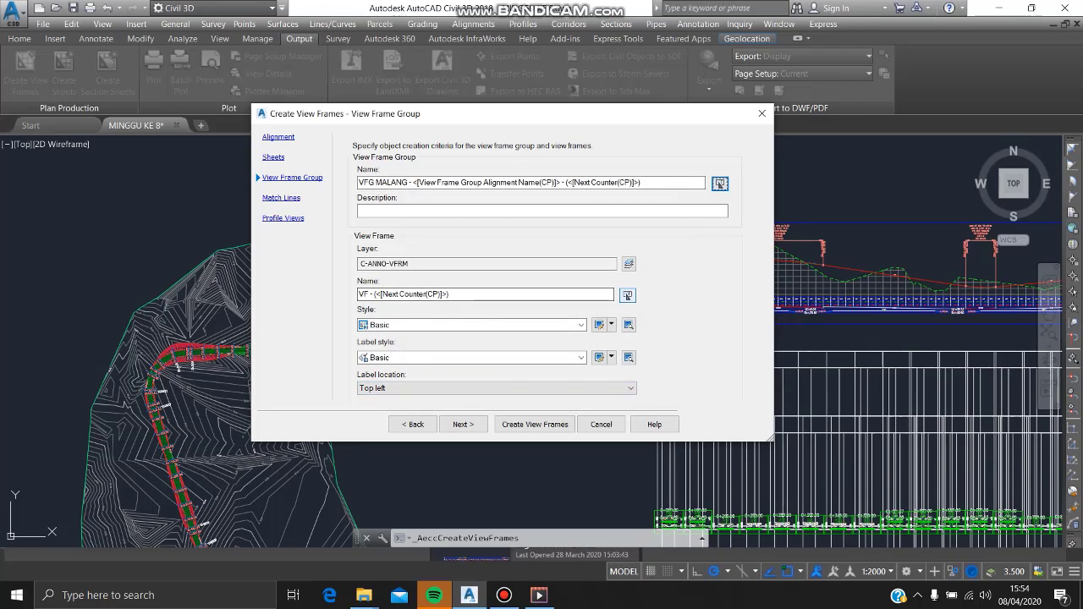
- Start the view frame name's counter at 1 with an increment of 1
left_click(627, 294)
double_click(423, 353)
type("1")
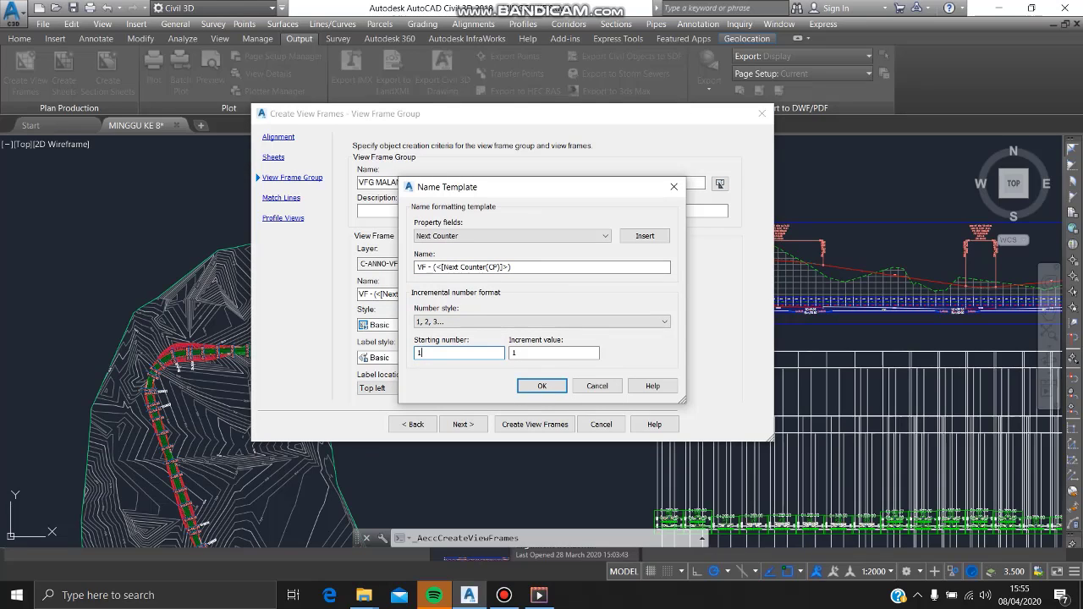
left_click(541, 386)
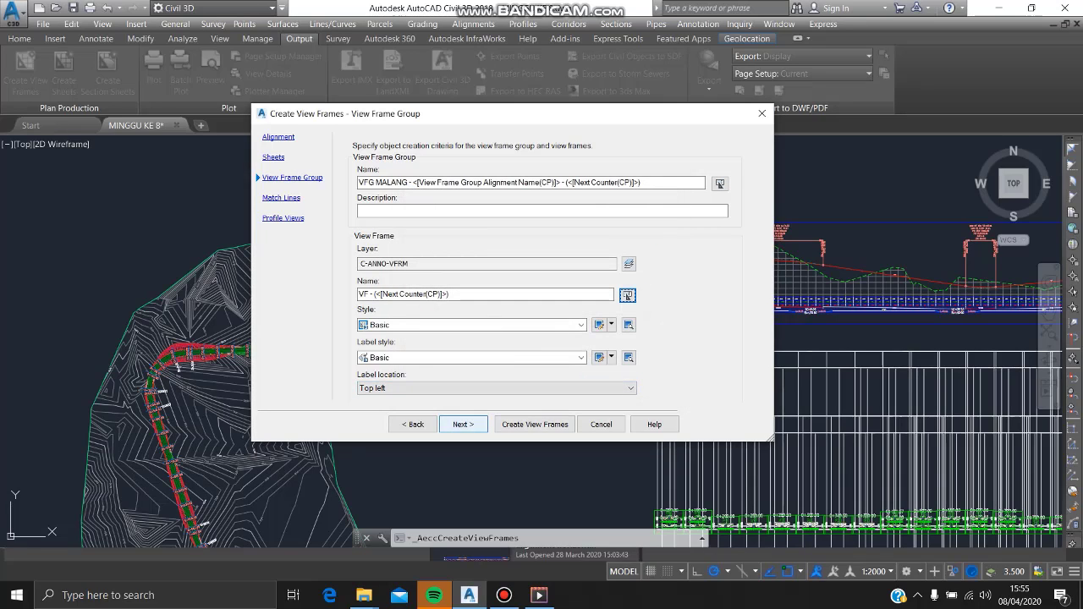
- In the match line settings, allow an additional repositioning distance of 50 m between view frames
left_click(463, 424)
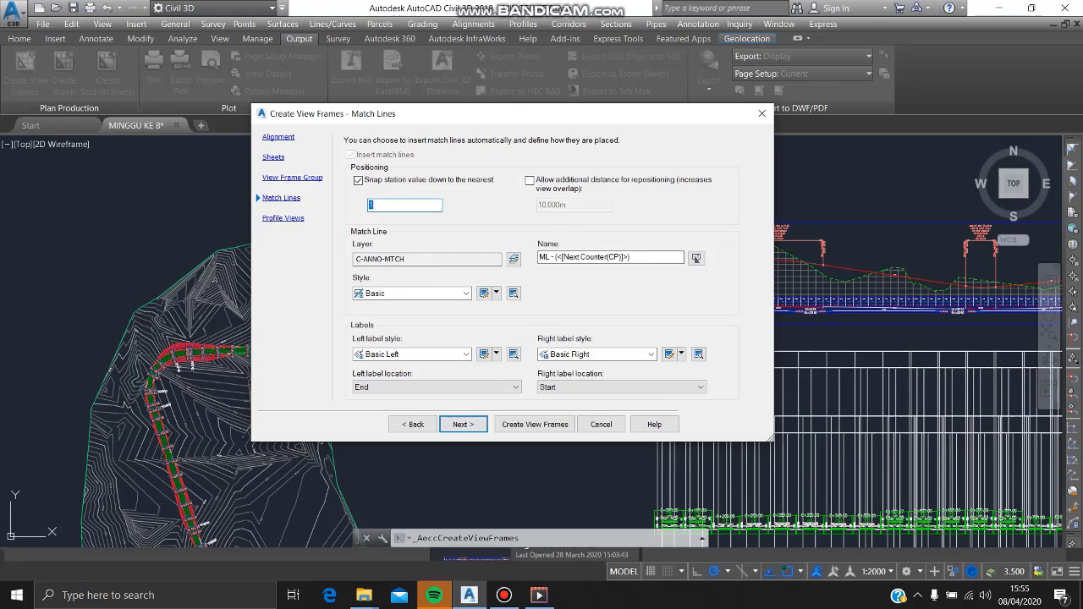
left_click(529, 181)
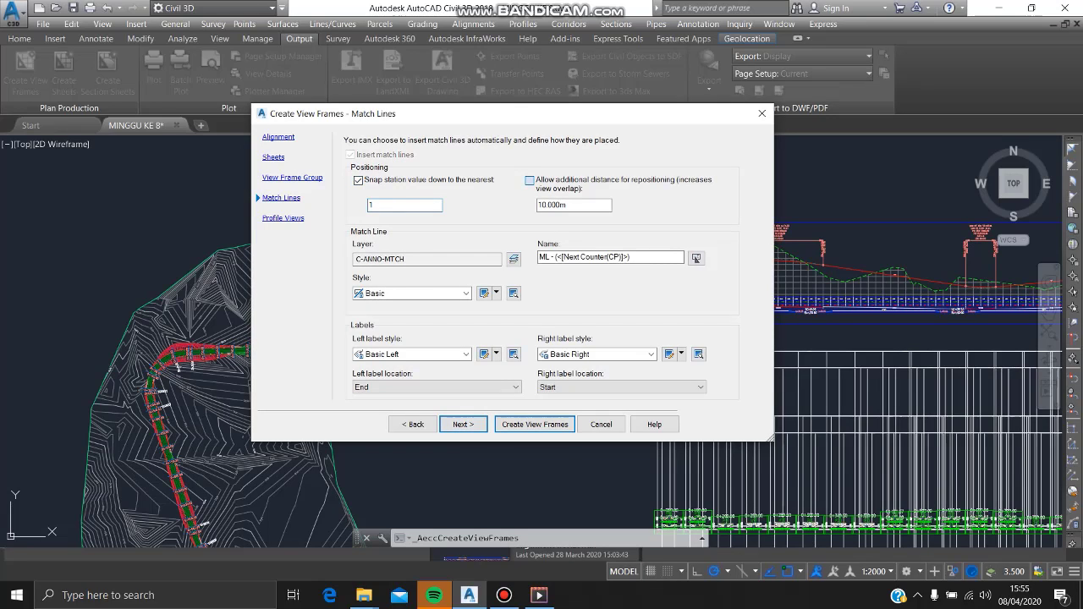
left_click_drag(538, 205, 543, 205)
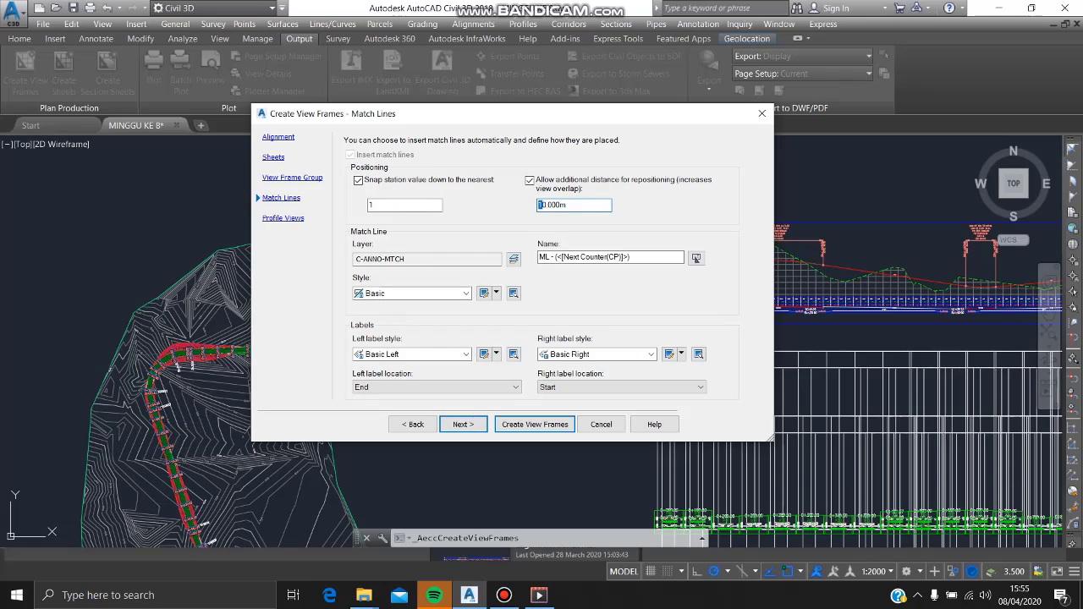
type("5")
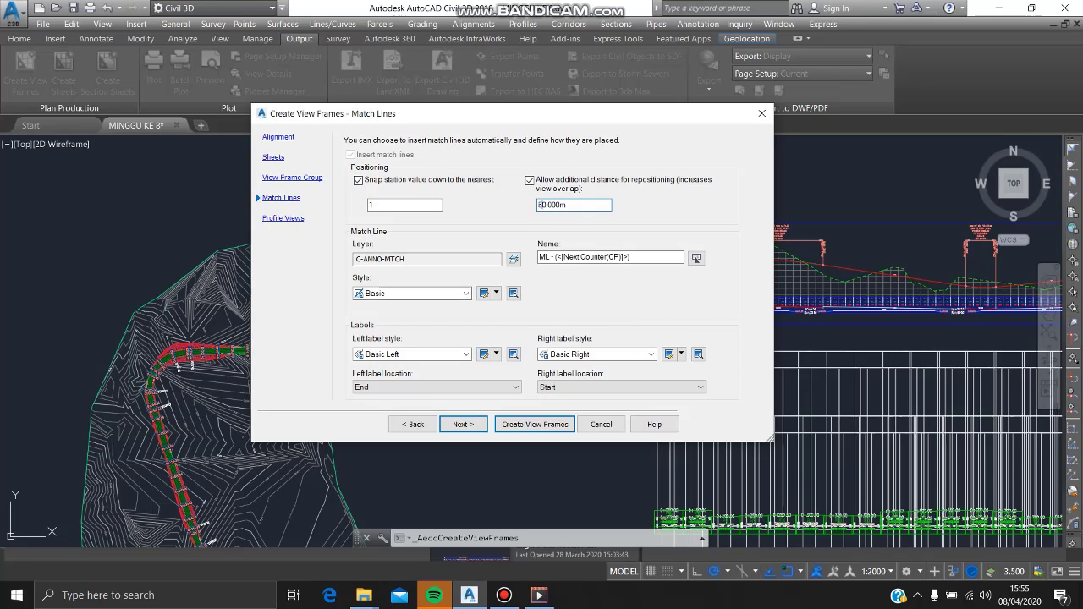
- Use color 9 for the match line mask in the Basic match line style's plan display and apply the style
left_click(483, 293)
left_click(496, 245)
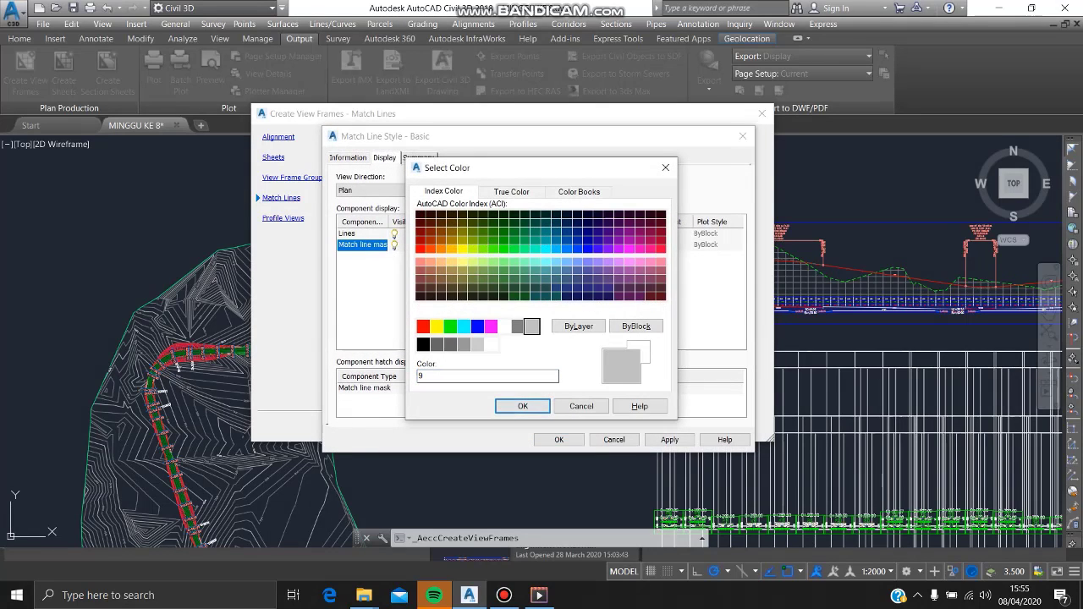
left_click(522, 406)
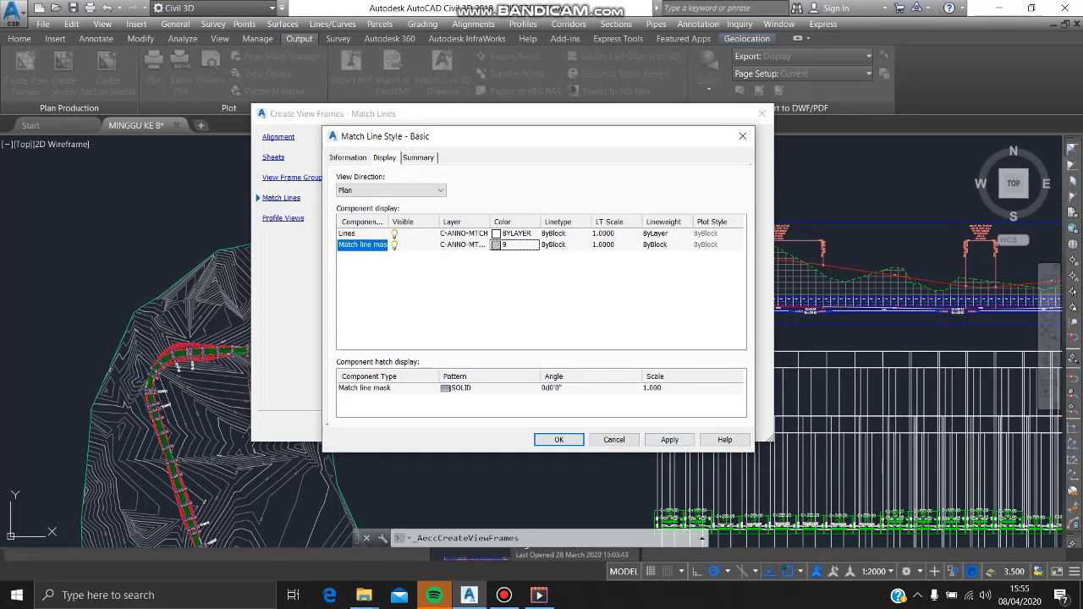
left_click(669, 440)
left_click(558, 440)
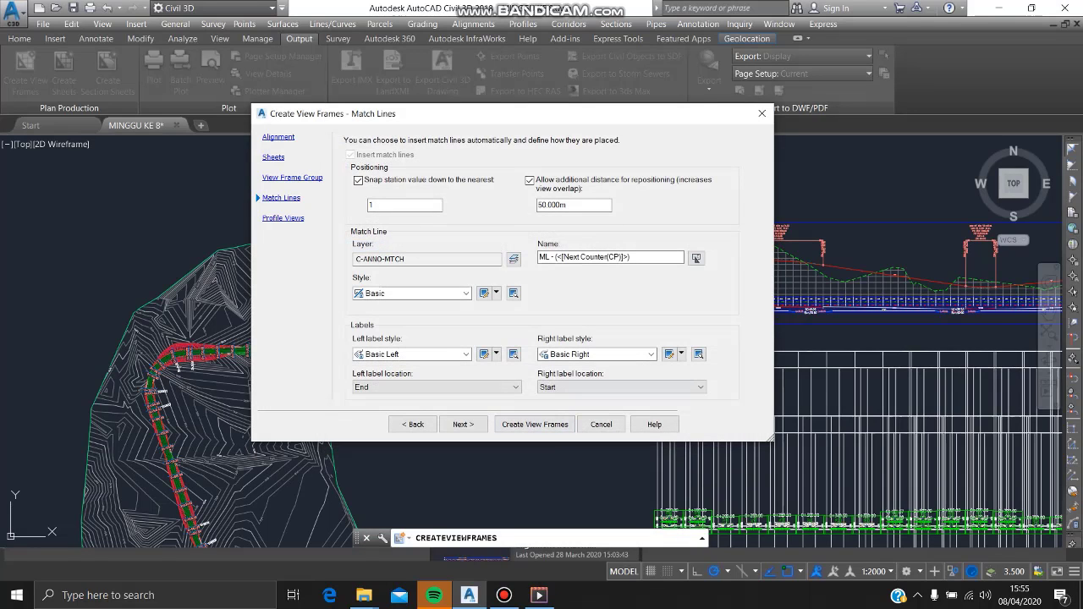
- Start the match line name's counter at 1 with an increment of 1
left_click(695, 257)
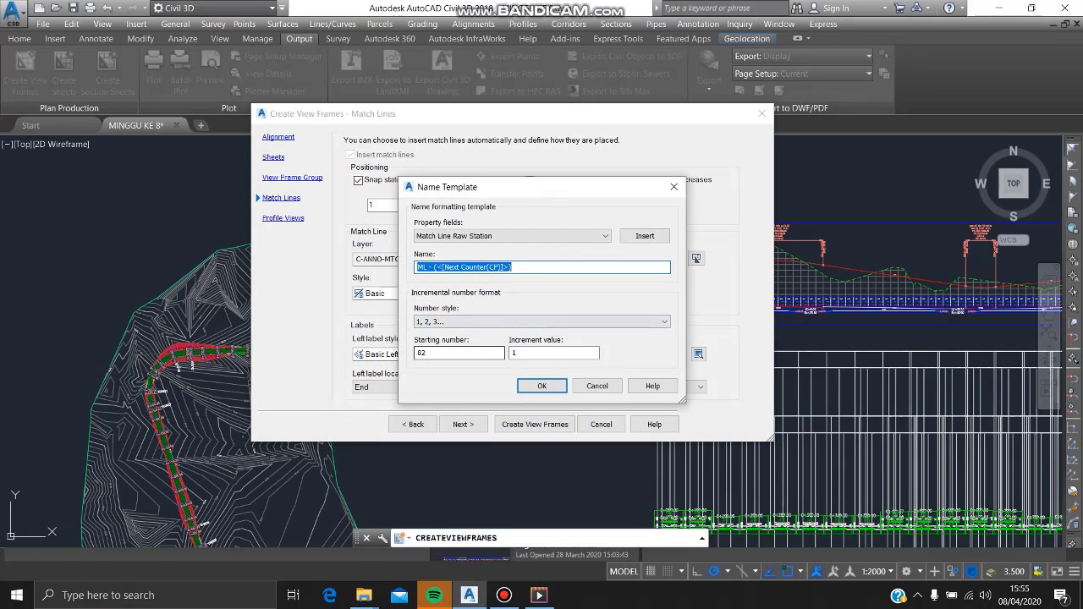
double_click(421, 352)
type("1")
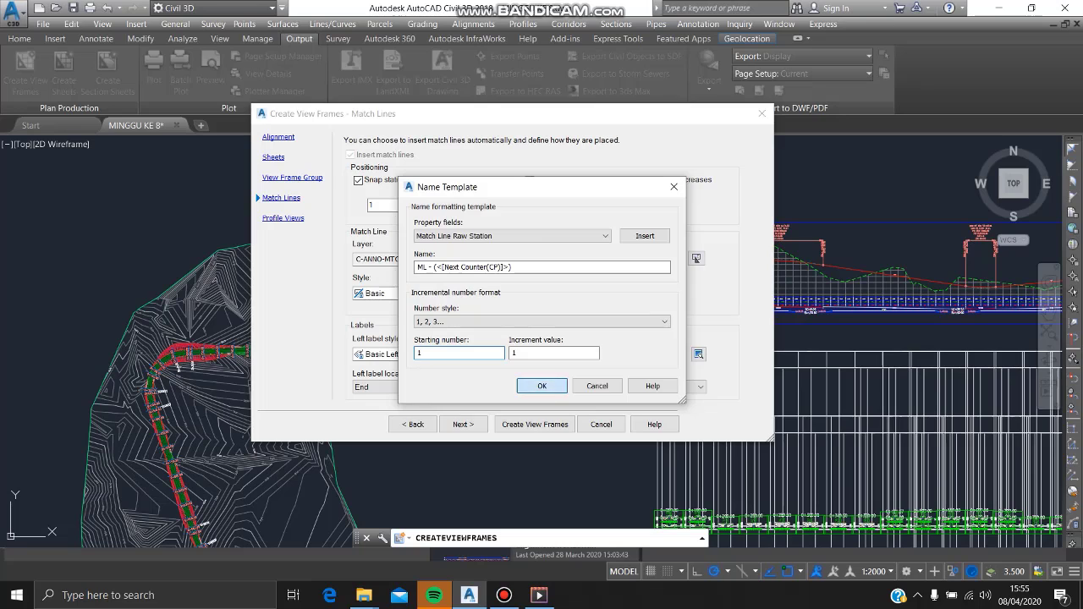
left_click(541, 386)
- Recheck the view frame name template in the view frame group settings and return to the match line settings
left_click(413, 424)
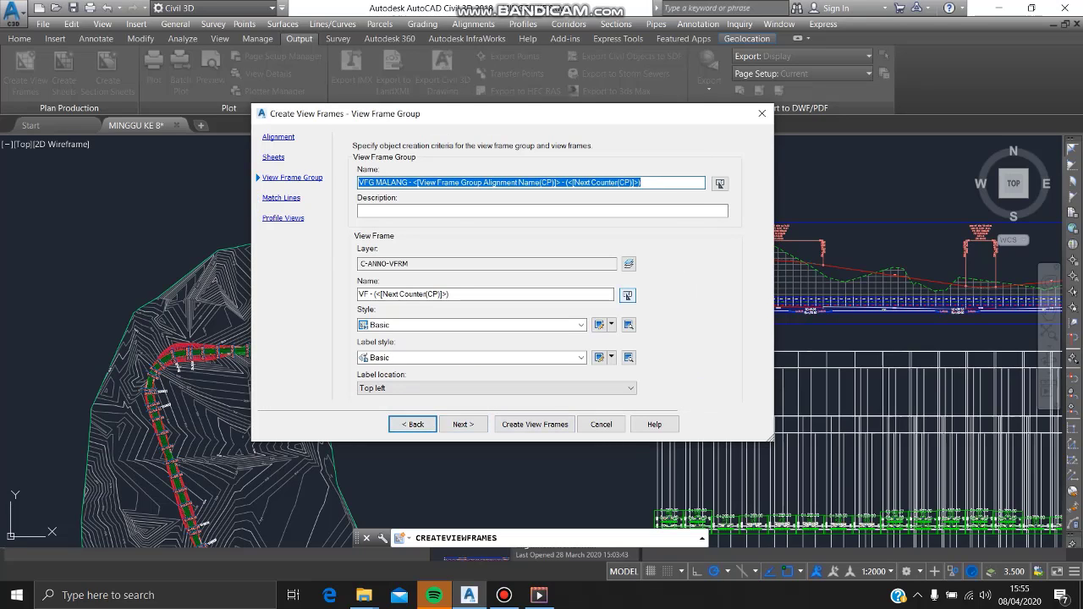
left_click(627, 294)
left_click(542, 385)
left_click(463, 424)
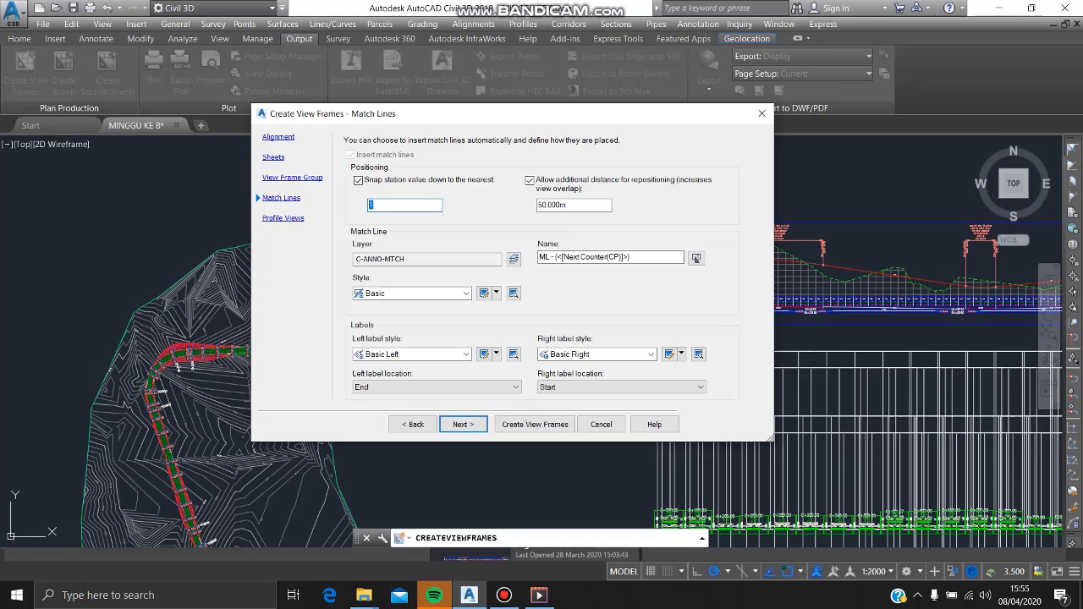
- Choose the EII-WBN-Profile View style and the EII-WBN-Full Band Set, and create the view frames
left_click(463, 424)
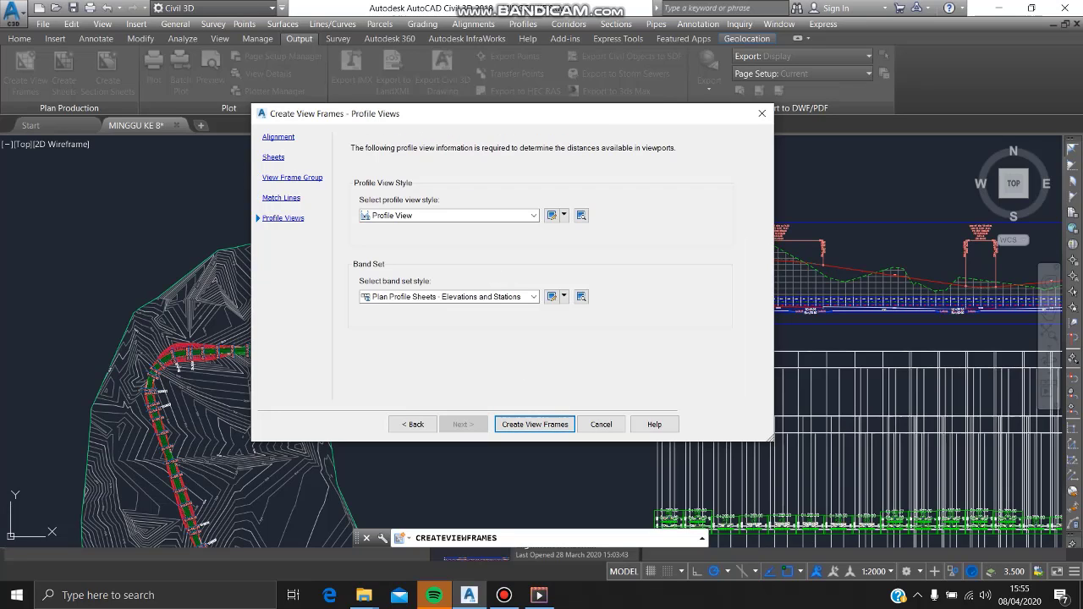
left_click(533, 215)
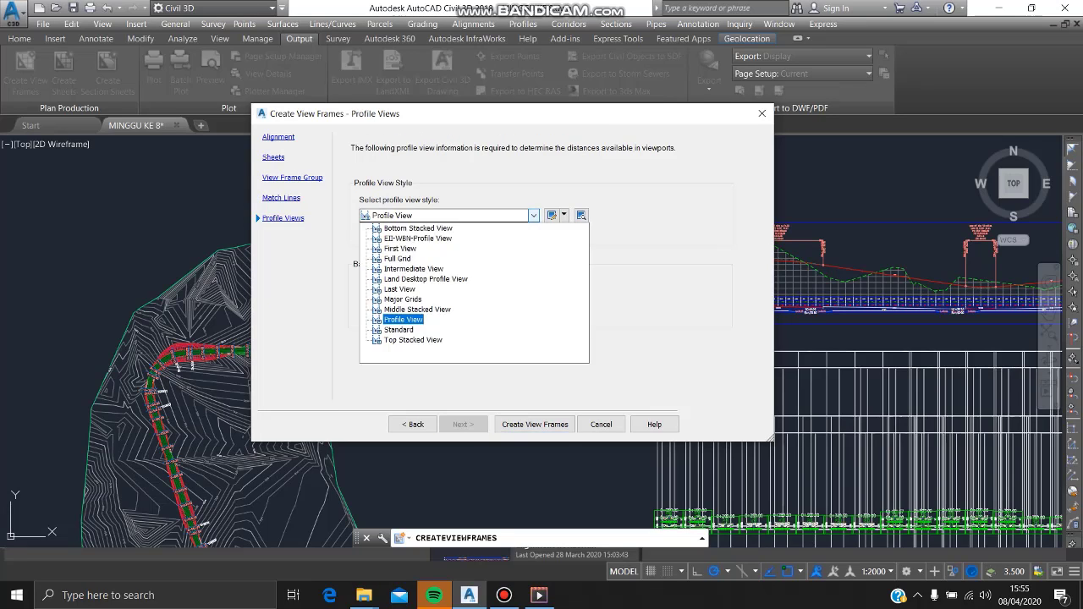
left_click(417, 237)
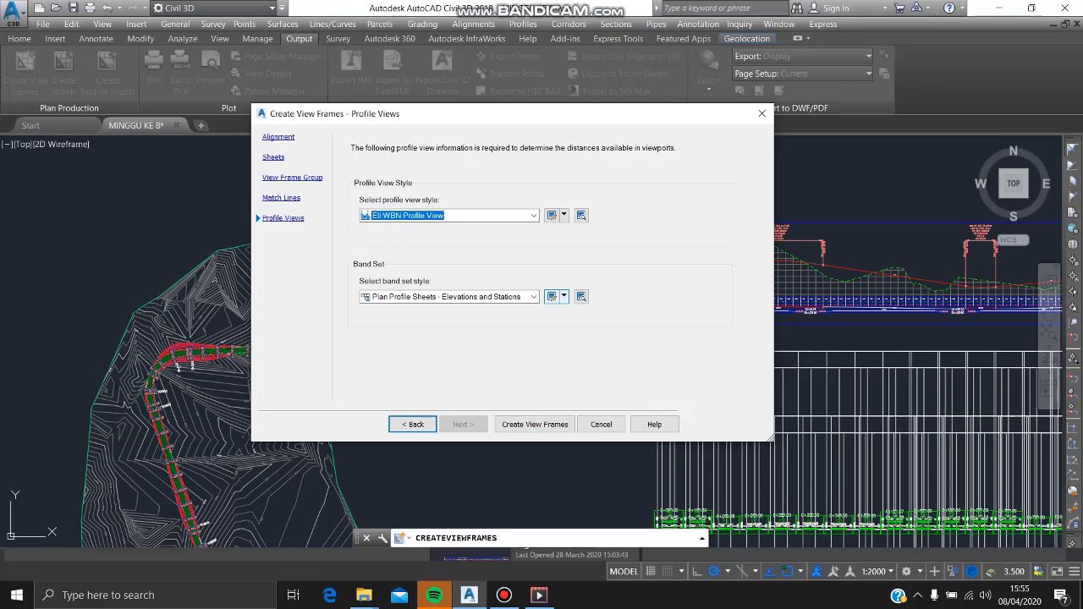
left_click(533, 297)
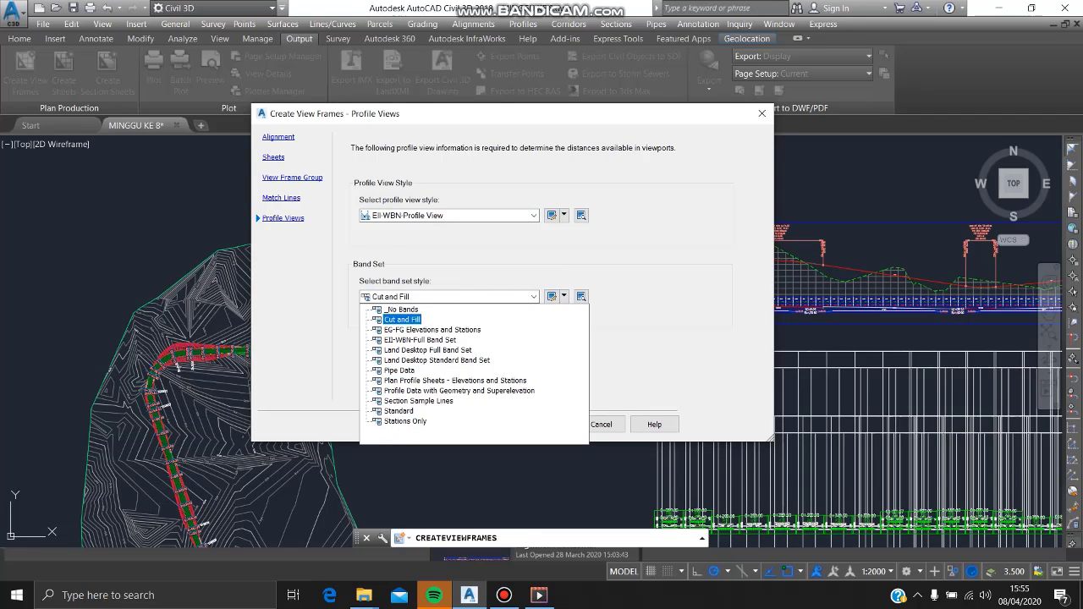
left_click(420, 340)
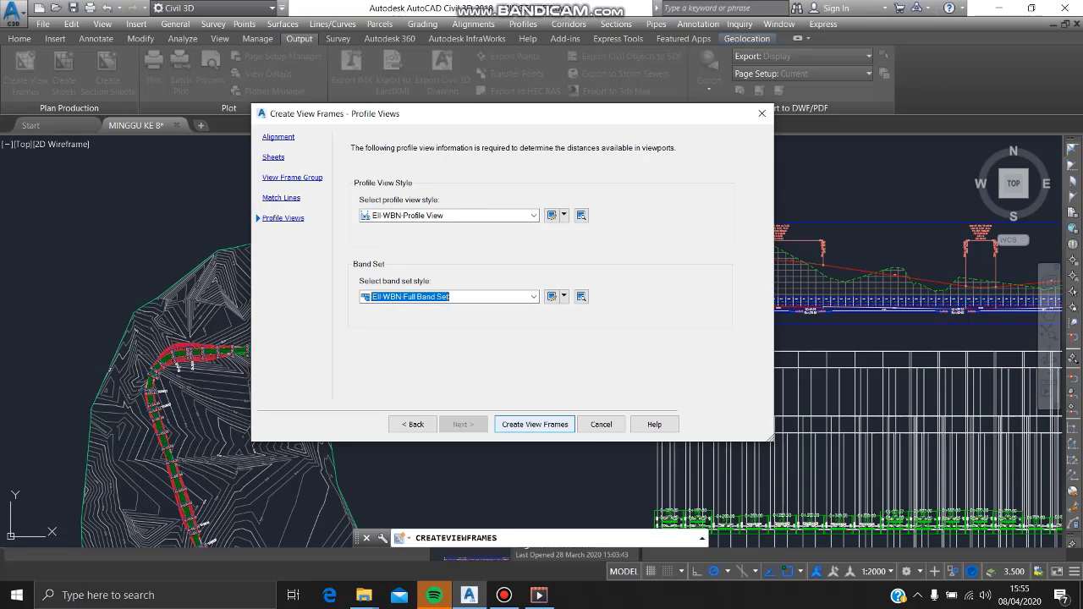
left_click(534, 424)
- Examine the placement of the view frames and match lines along the whole road alignment
scroll(532, 411, "down", 3)
middle_click_drag(532, 411, 533, 353)
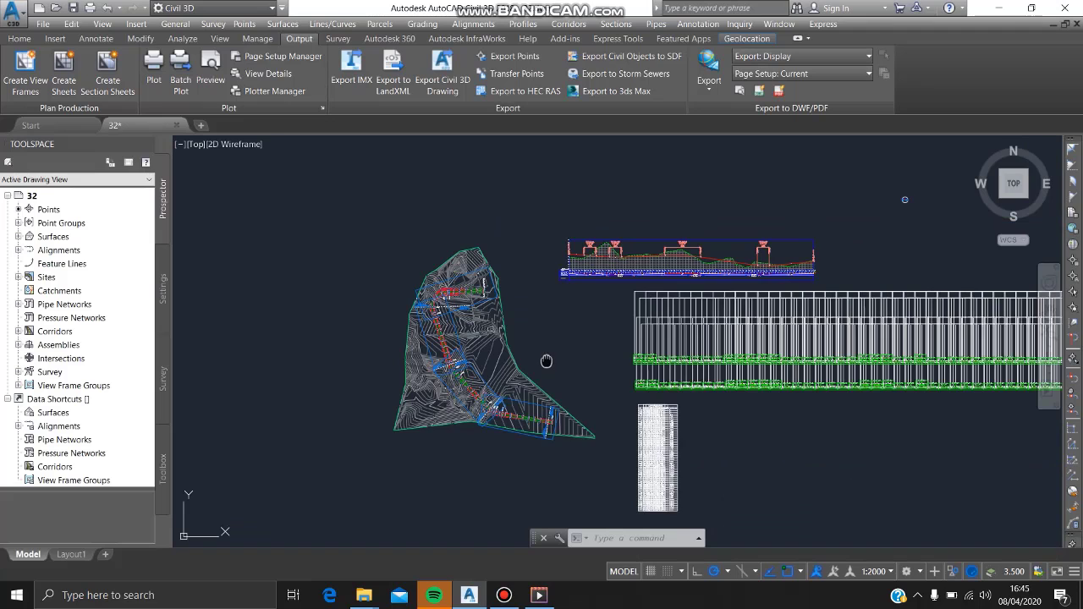
middle_click_drag(546, 363, 561, 314)
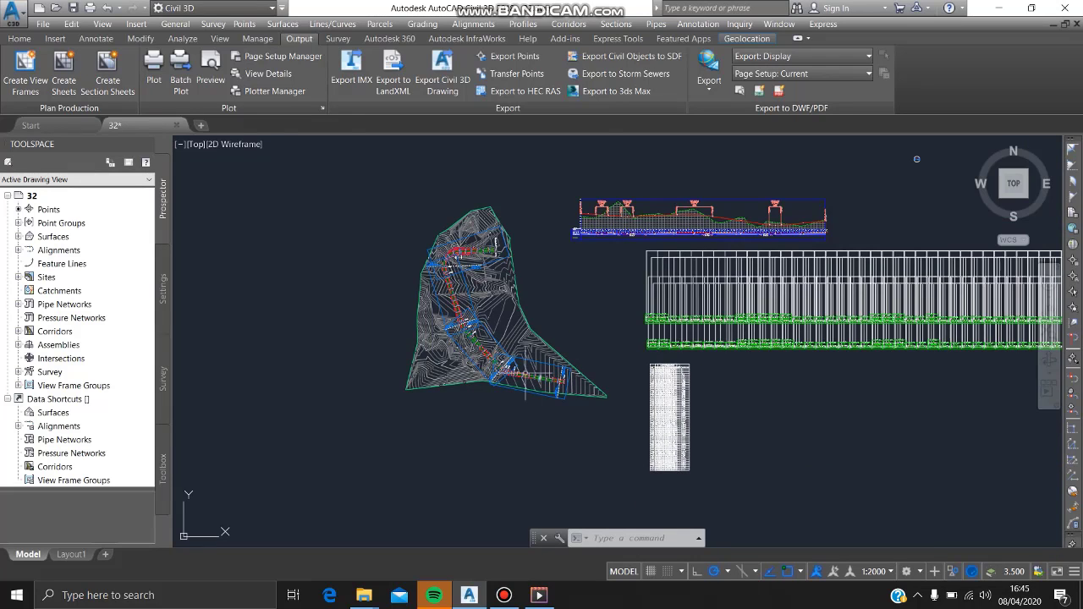
scroll(507, 361, "up", 3)
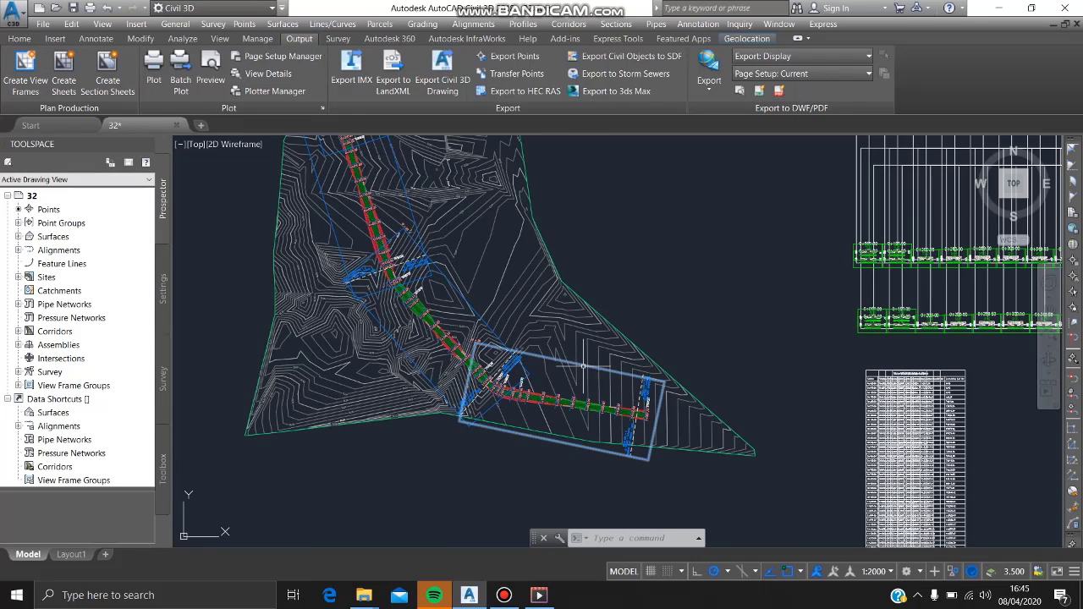
middle_click_drag(587, 370, 588, 422)
middle_click_drag(434, 377, 469, 435)
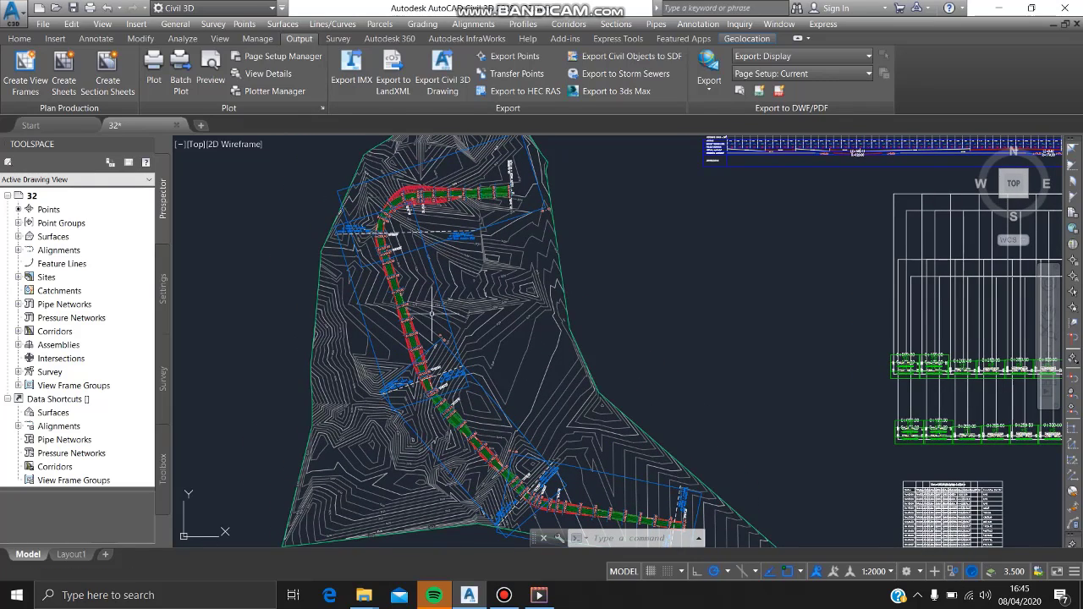
scroll(665, 327, "down", 3)
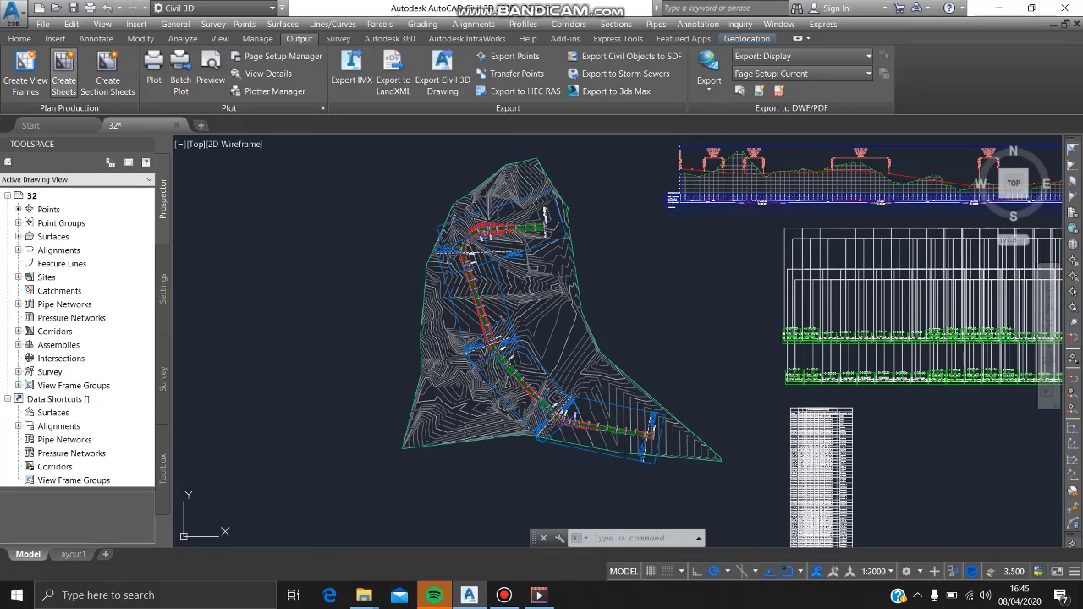
- Start creating sheets for all VFG MALANG view frames in the current drawing, replacing Sheet with PLAN & PROFILE- in the layout name
left_click(64, 69)
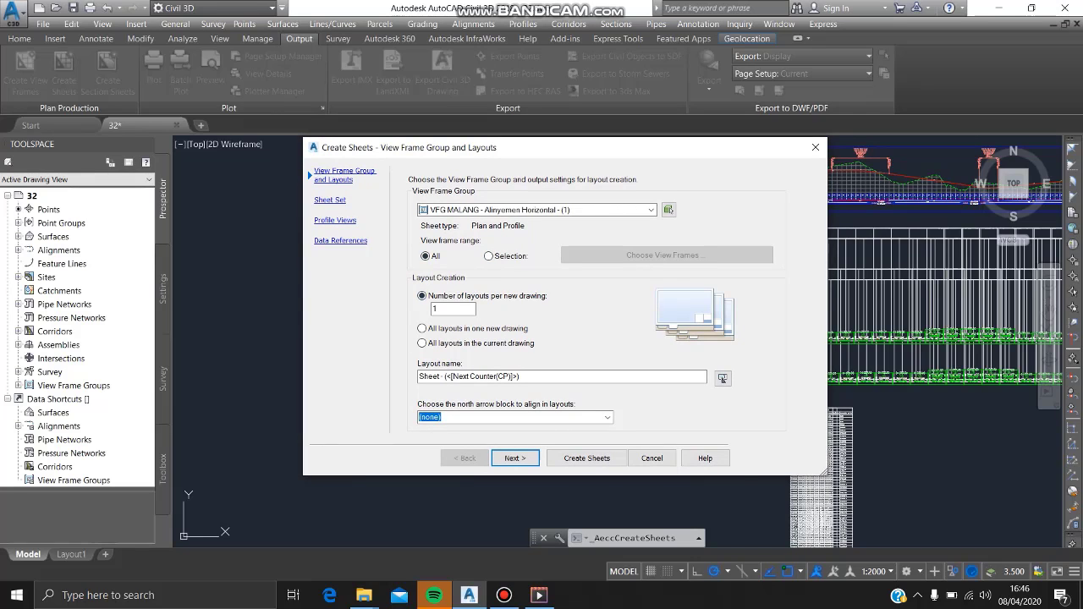
left_click(422, 343)
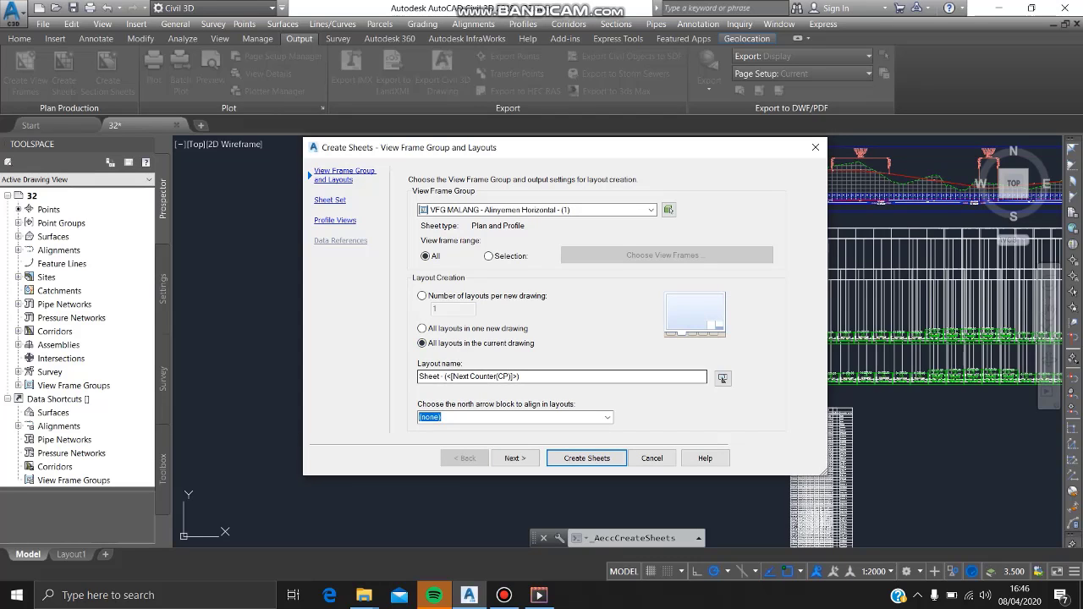
left_click_drag(441, 377, 424, 376)
type("PLAN")
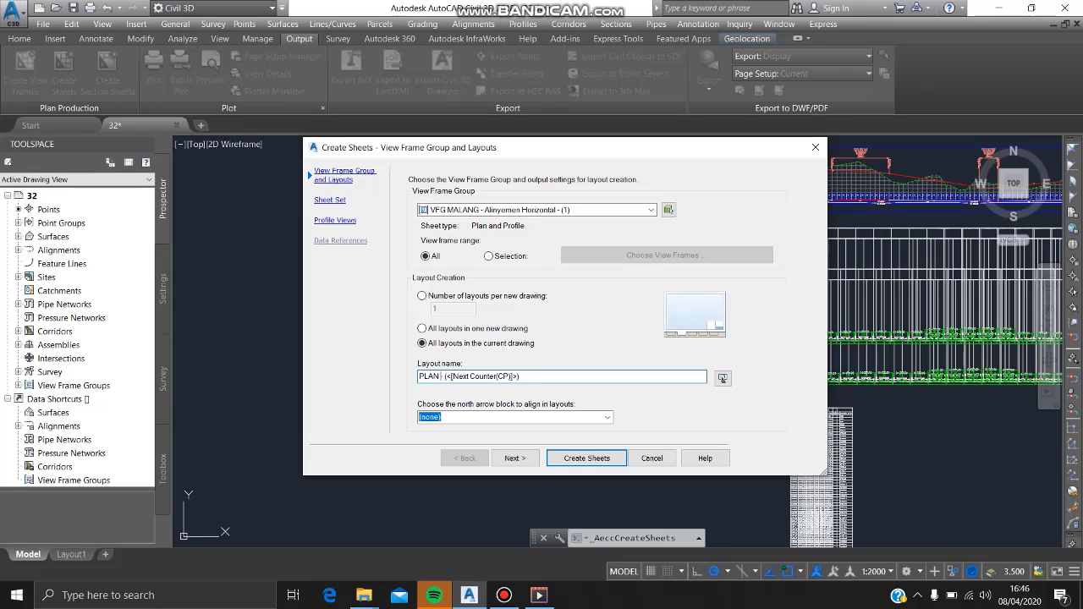
type(" & PROF")
type("ILE-")
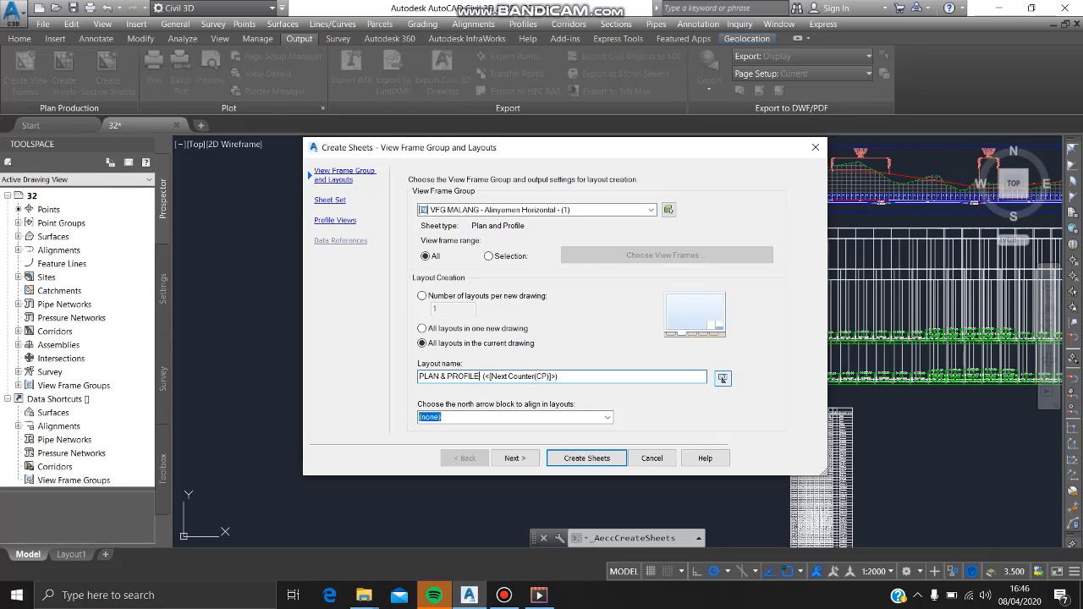
- Check the counter's starting number and increment in the layout name template and accept them
left_click(721, 378)
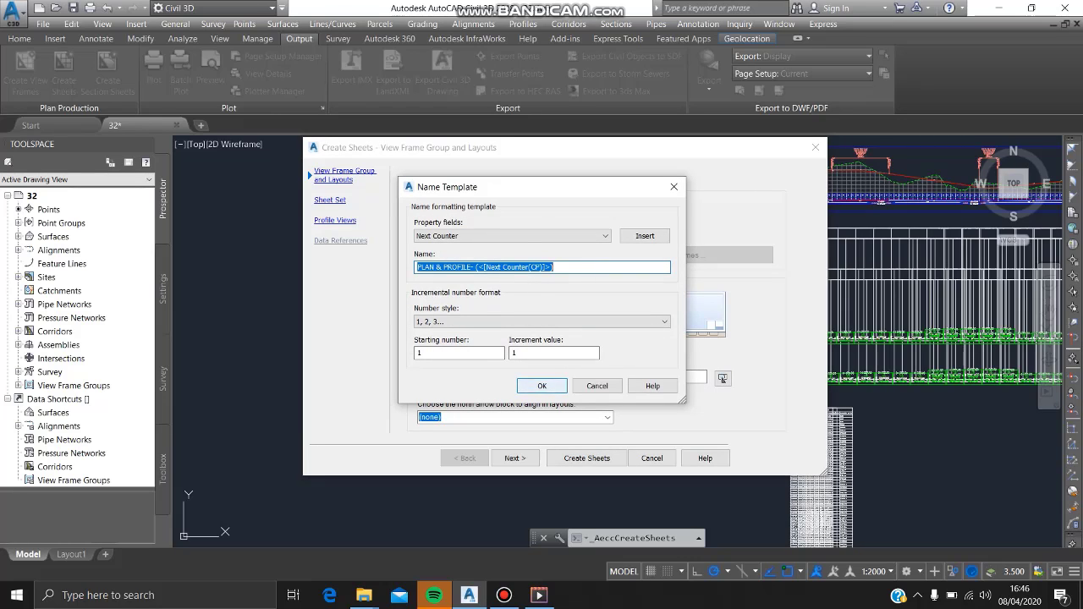
left_click(541, 385)
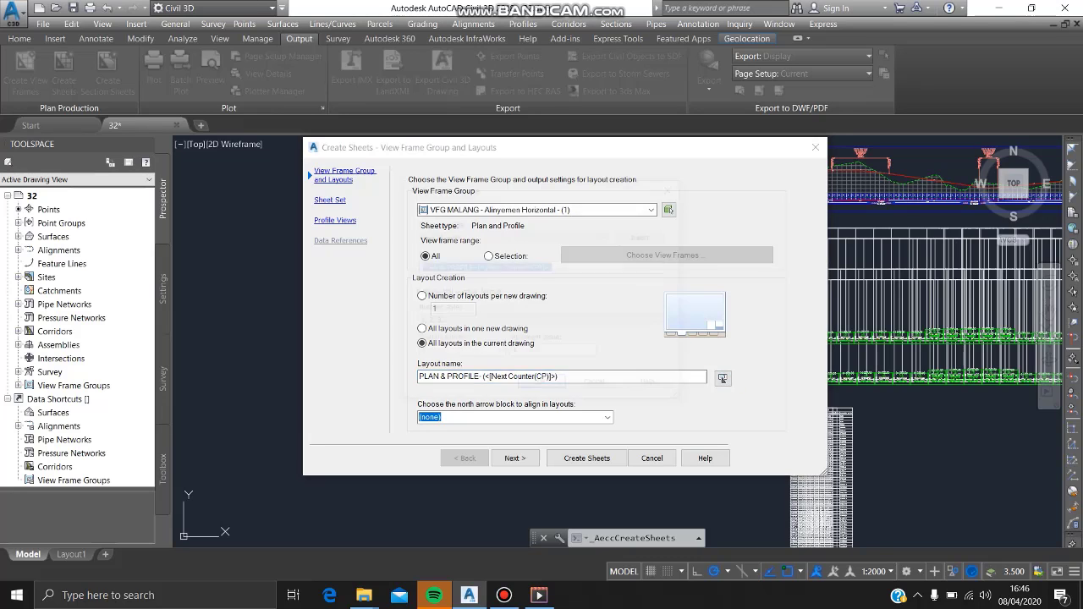
left_click(721, 378)
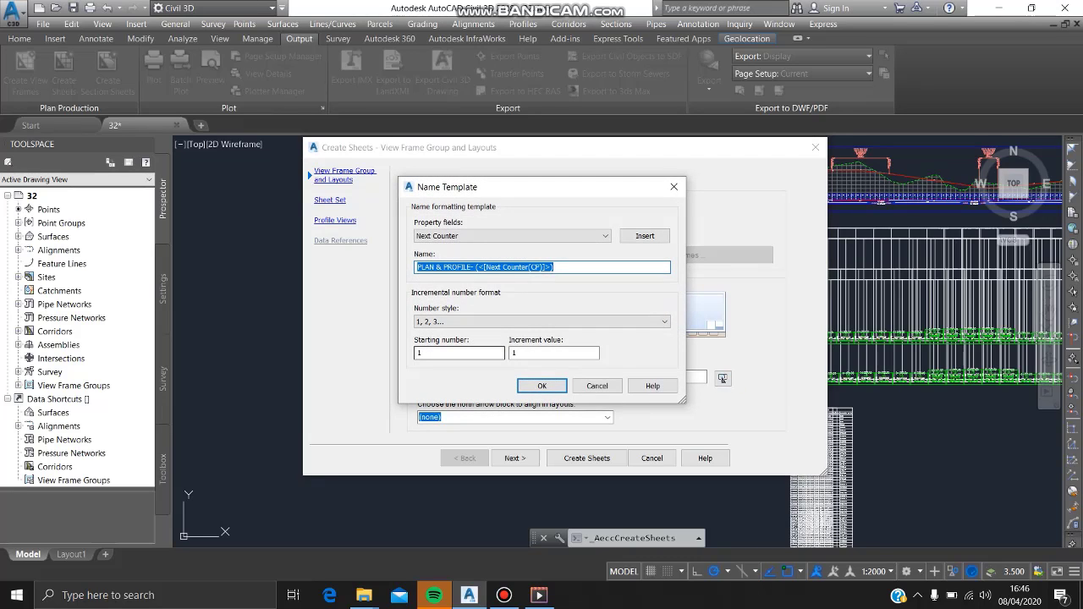
left_click(542, 386)
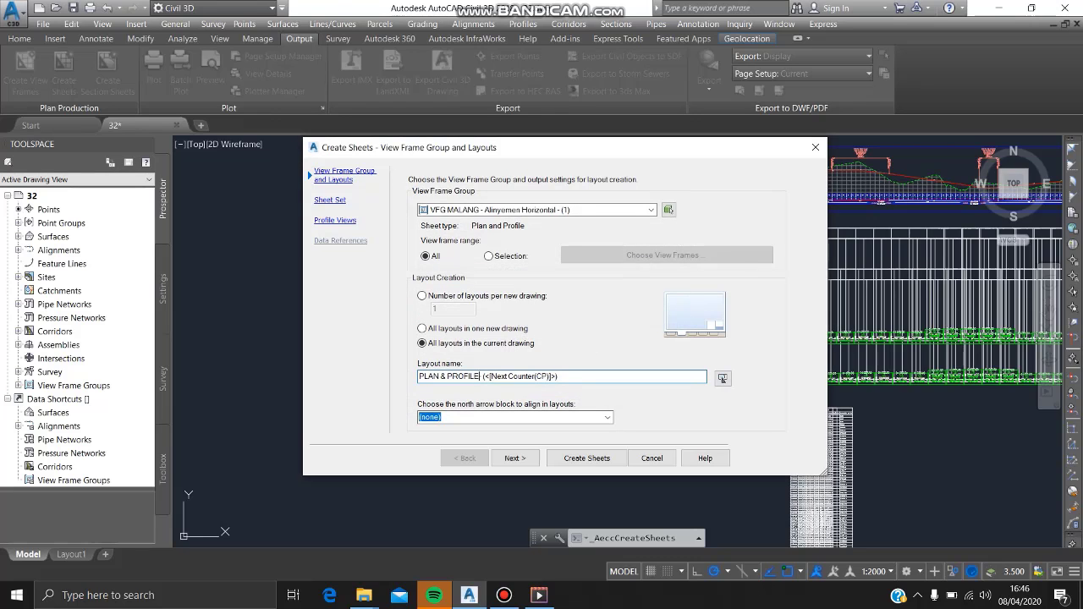
- Keep the proposed new sheet set, choose custom settings for the other profile view options and open the Profile View Wizard
left_click(514, 457)
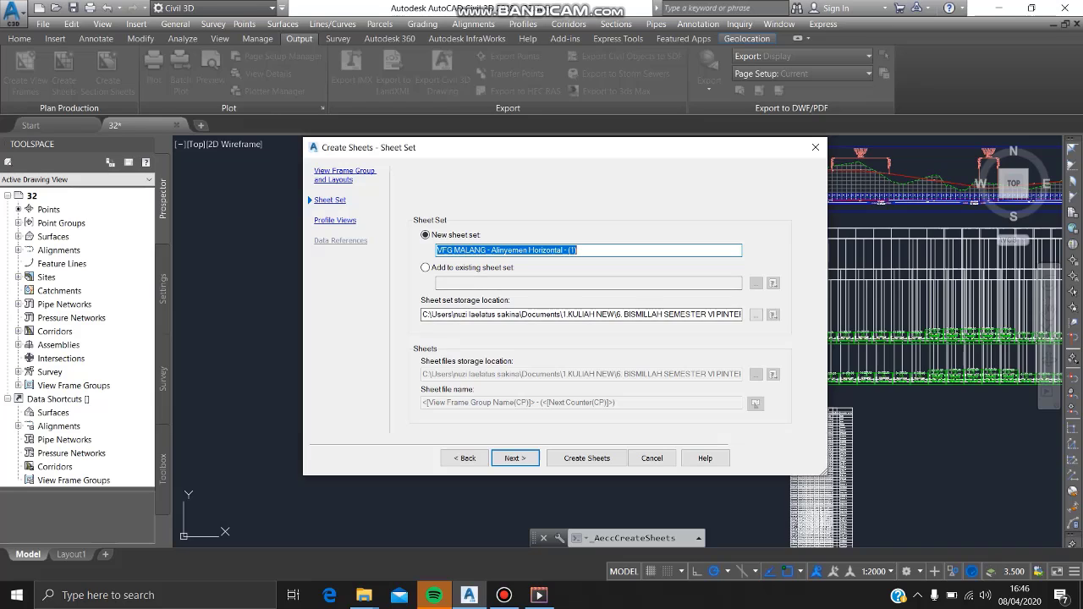
left_click(514, 458)
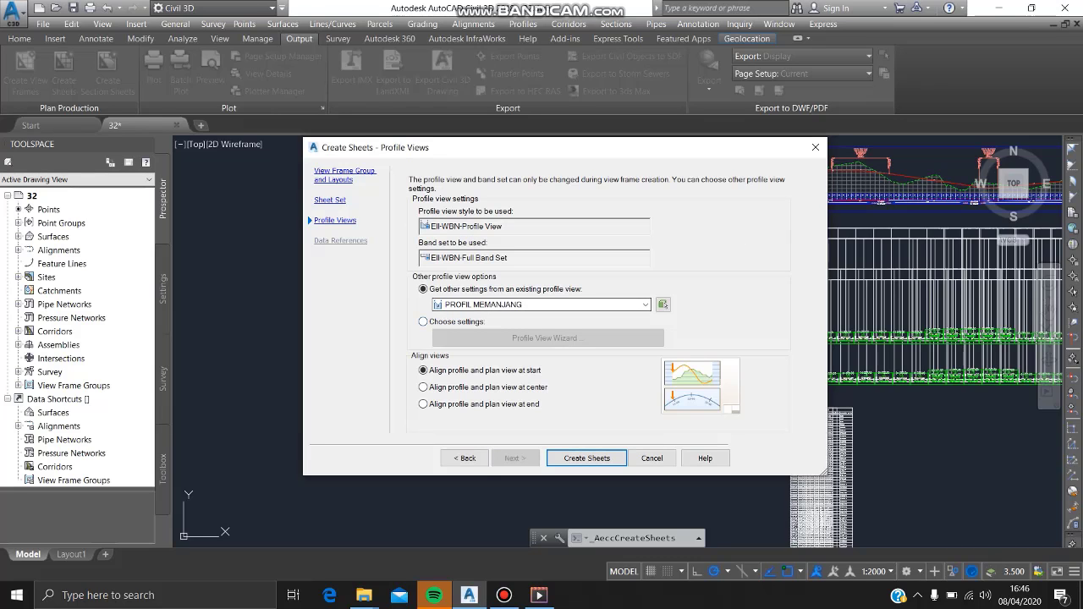
left_click(423, 322)
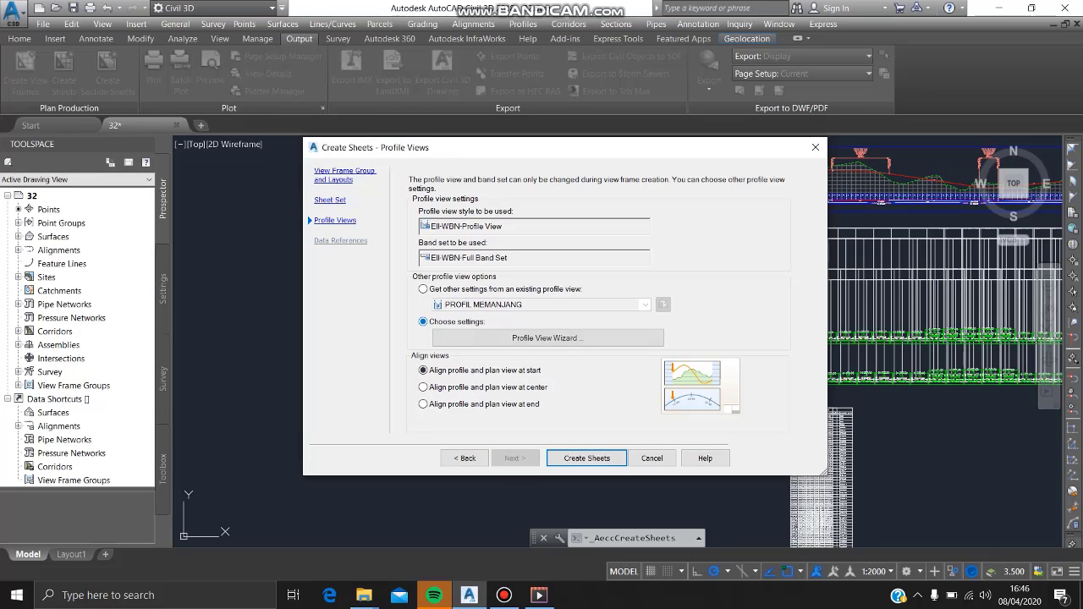
left_click(544, 338)
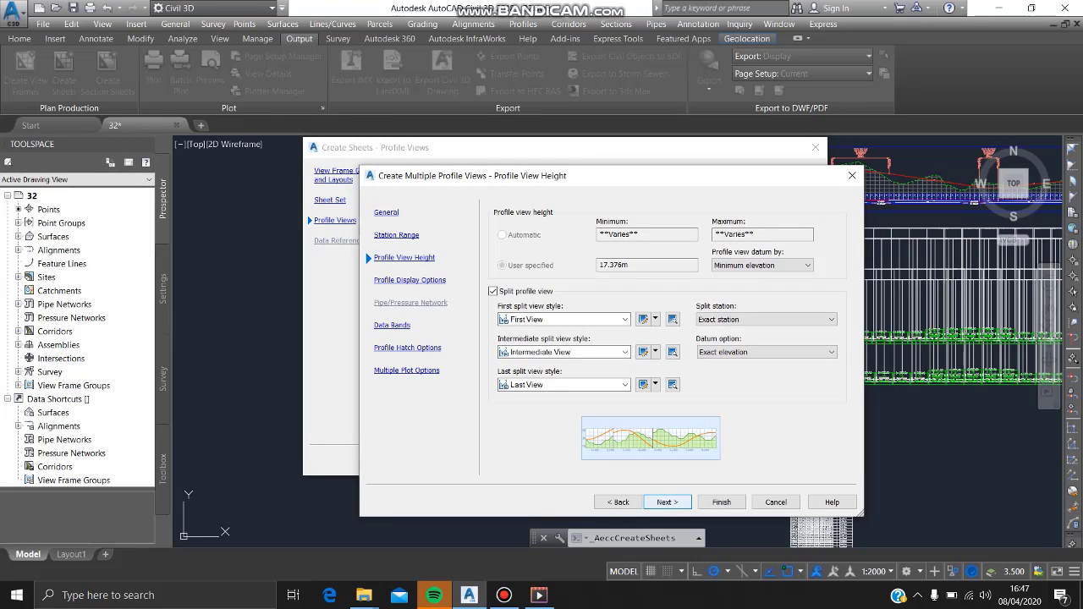
- Accept the profile view height settings and assign the EII-WBN-Complete Label Set to the vertical profile in the profile display options
key("Return")
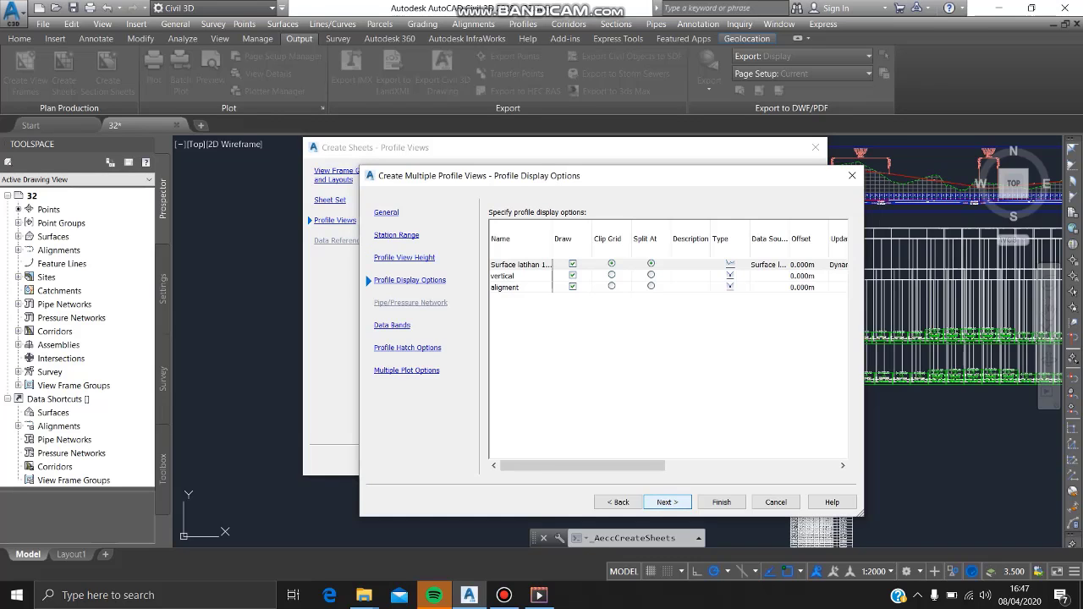
left_click_drag(582, 465, 755, 465)
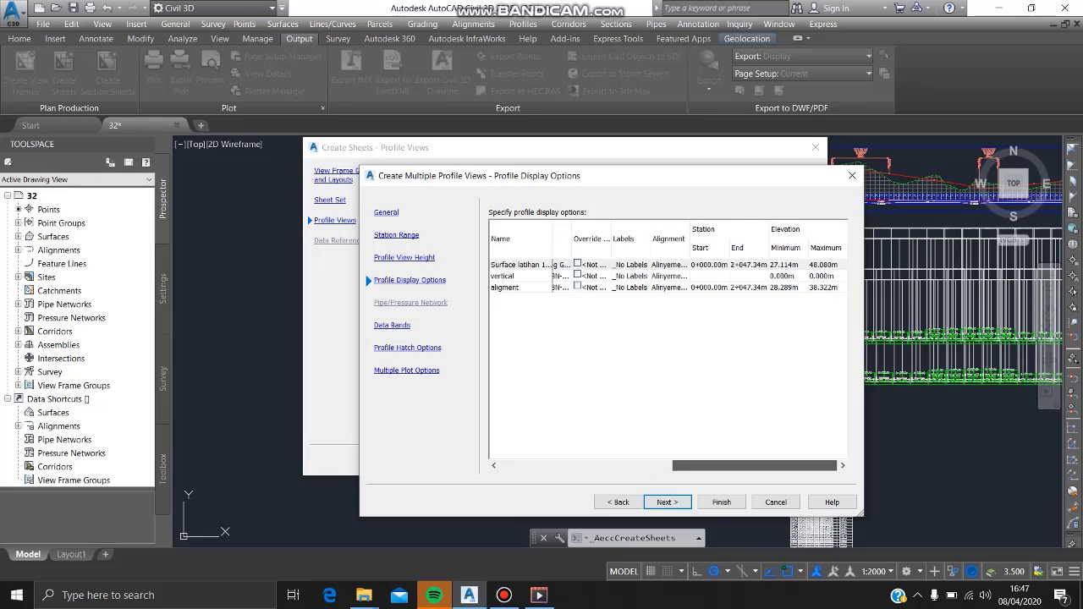
left_click(668, 265)
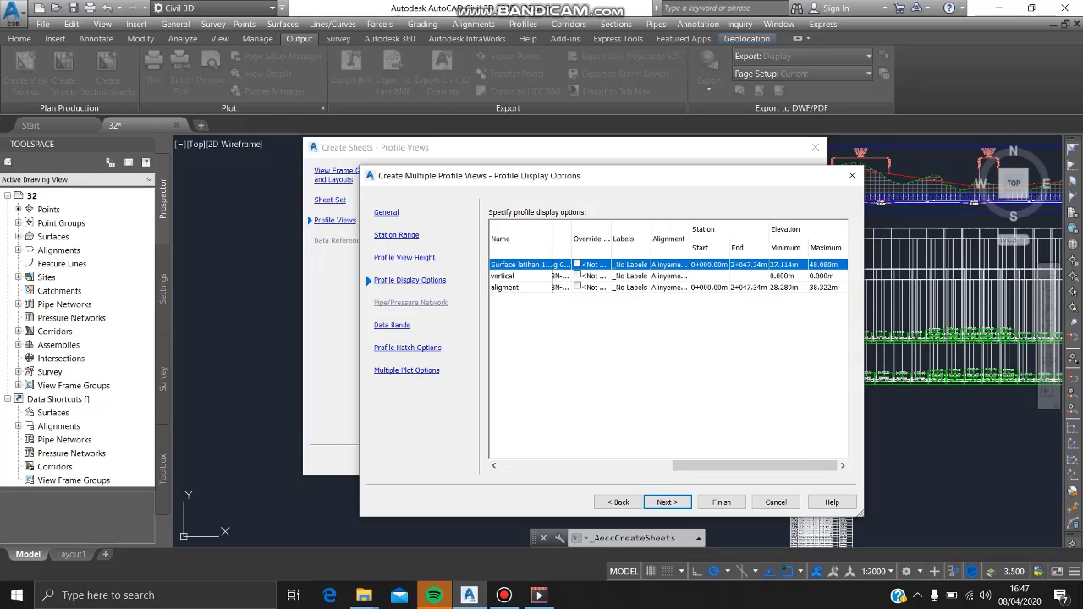
left_click(669, 276)
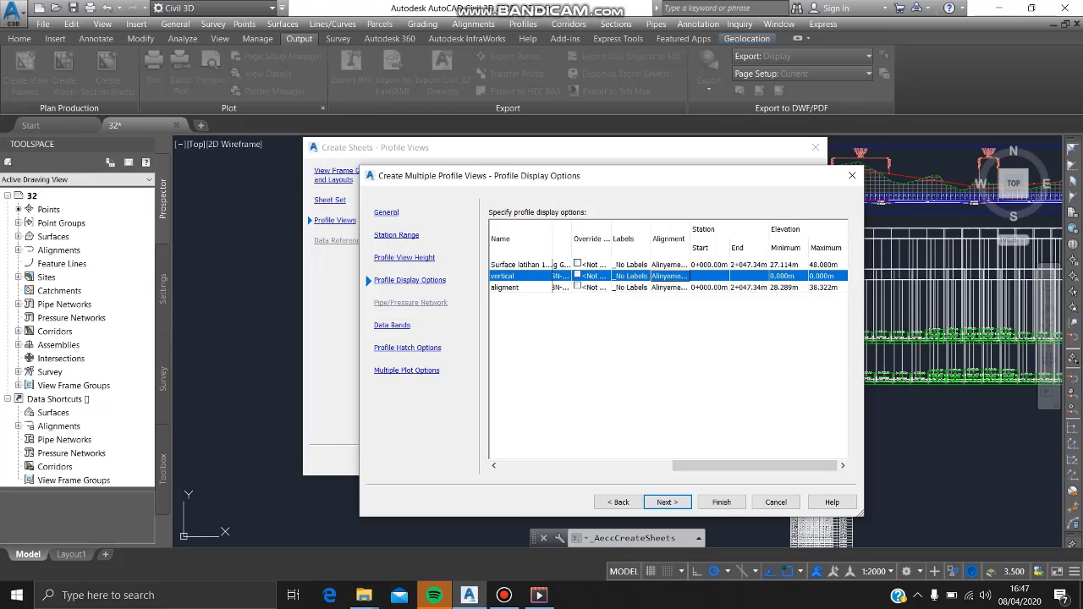
left_click(631, 276)
left_click(568, 288)
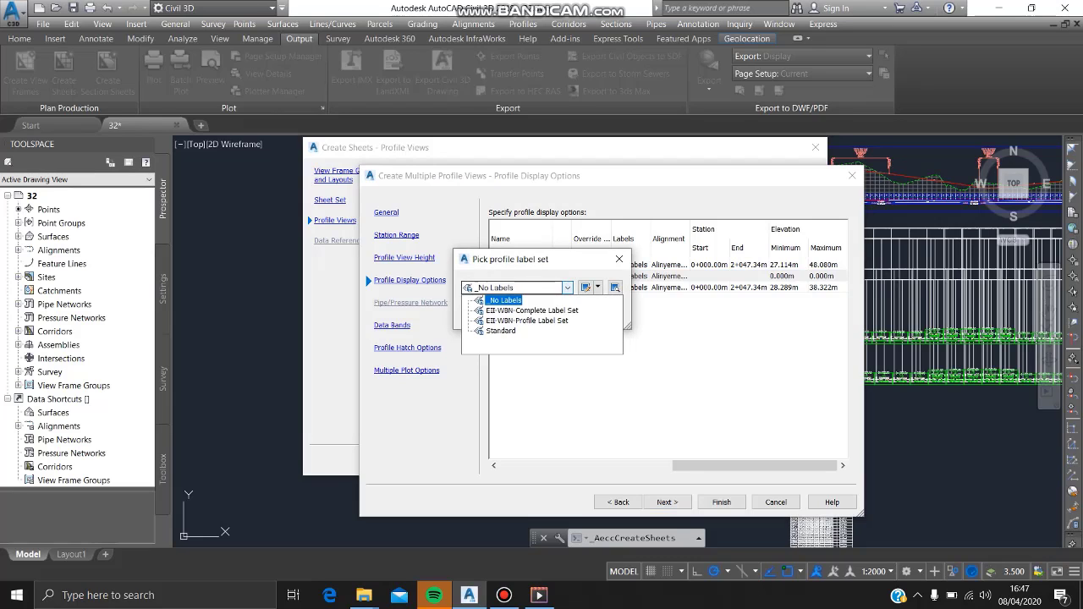
key("Down")
key("Return")
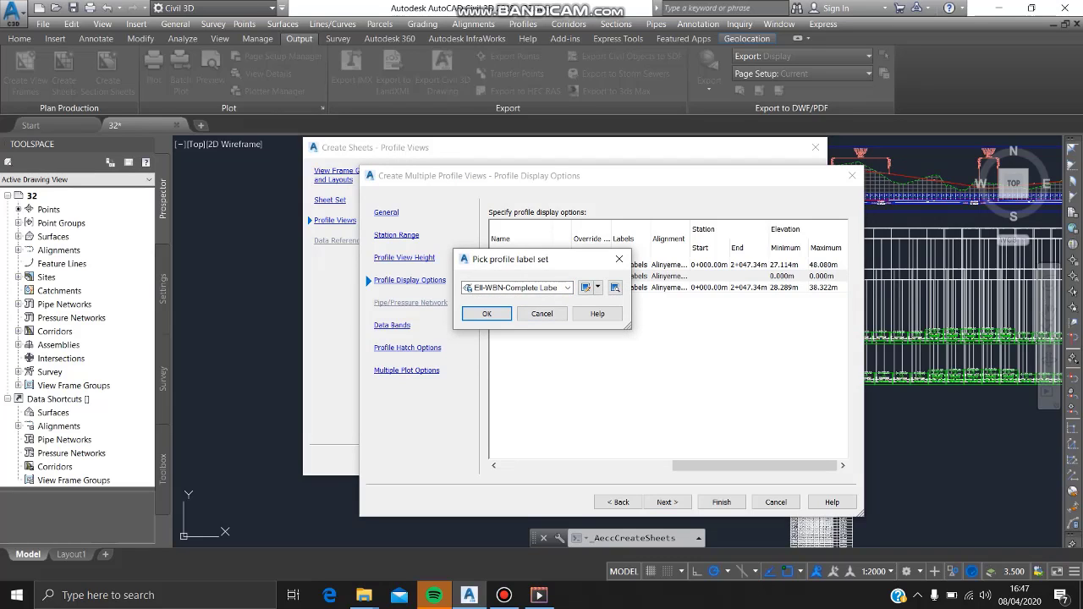
key("Return")
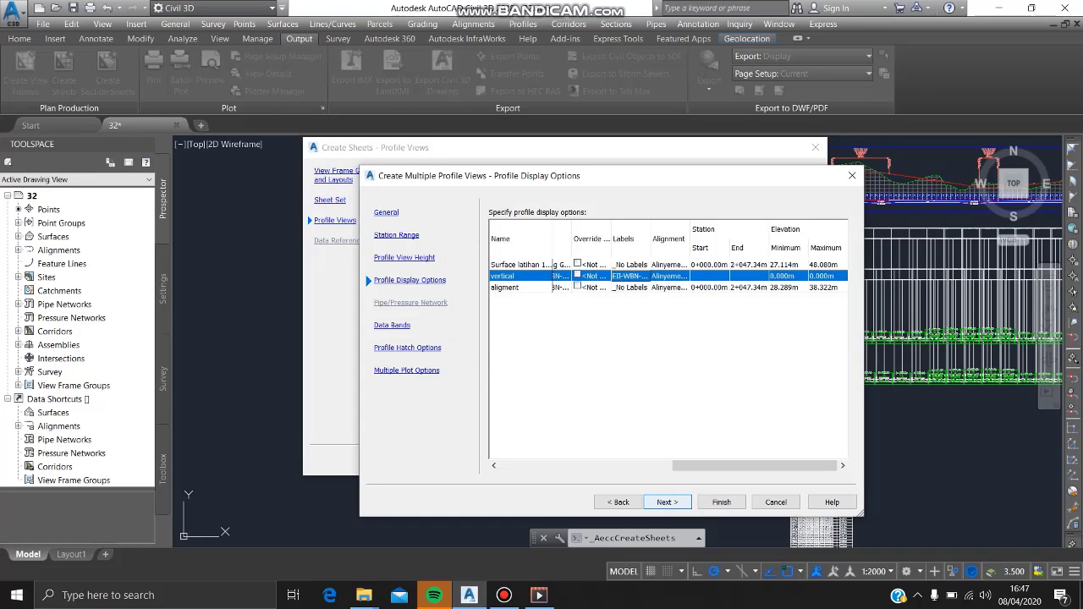
key("Return")
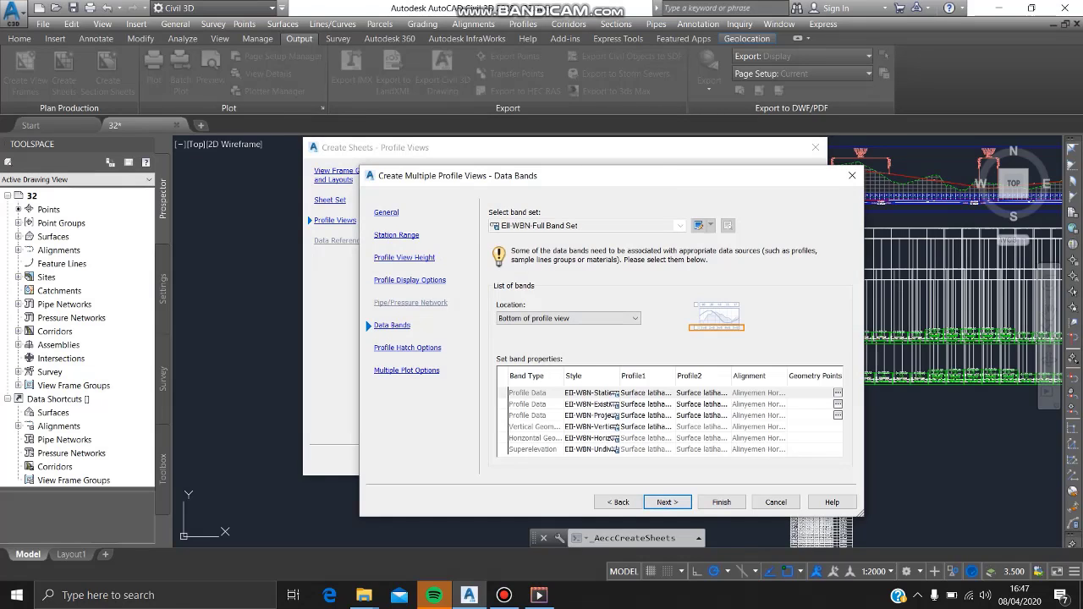
- Set Profile1 and Profile2 of the project elevation band and Profile1 of the vertical geometry band to vertical, and accept the data bands
left_click(636, 393)
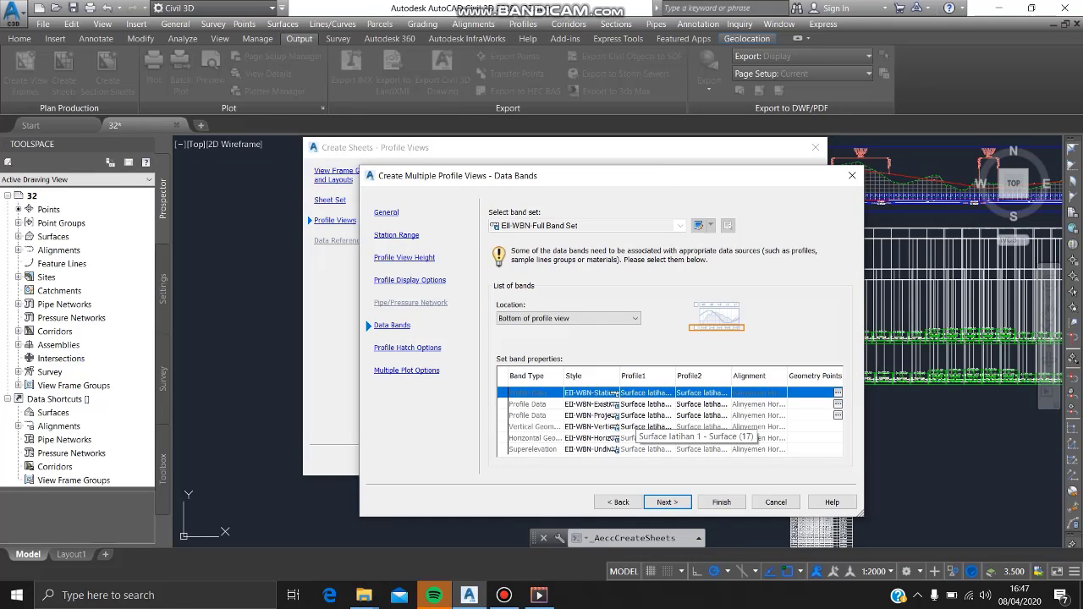
left_click(636, 416)
left_click(645, 415)
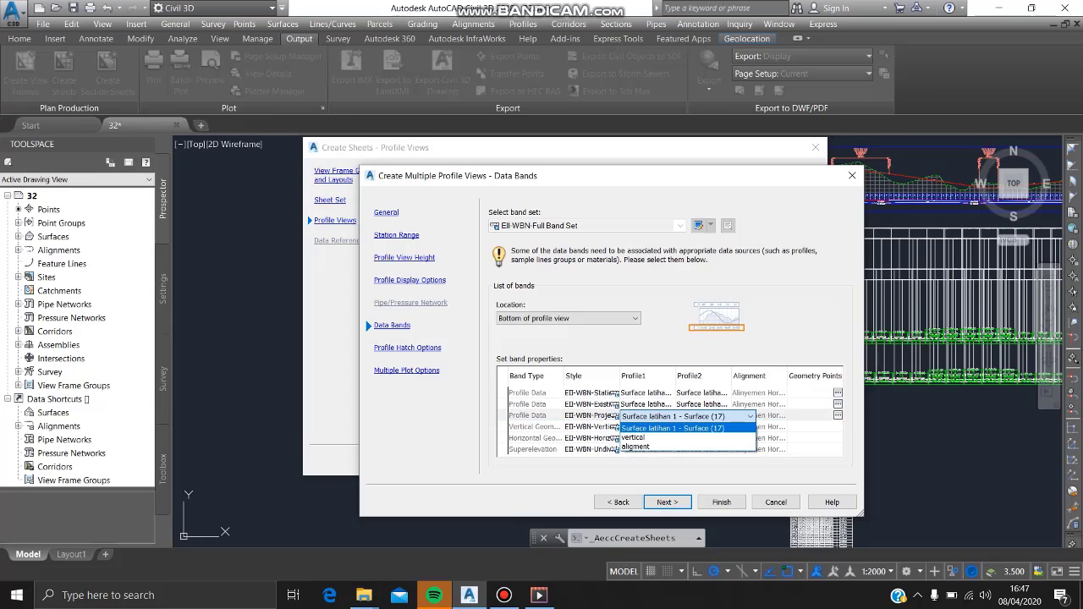
left_click(646, 437)
left_click(698, 416)
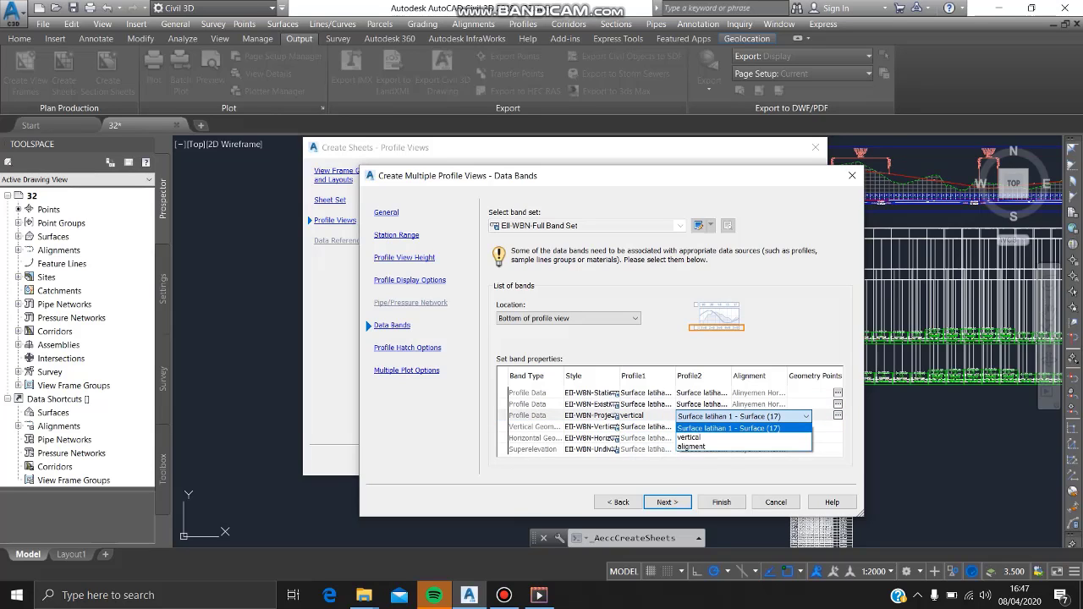
left_click(699, 437)
left_click(644, 426)
left_click(644, 426)
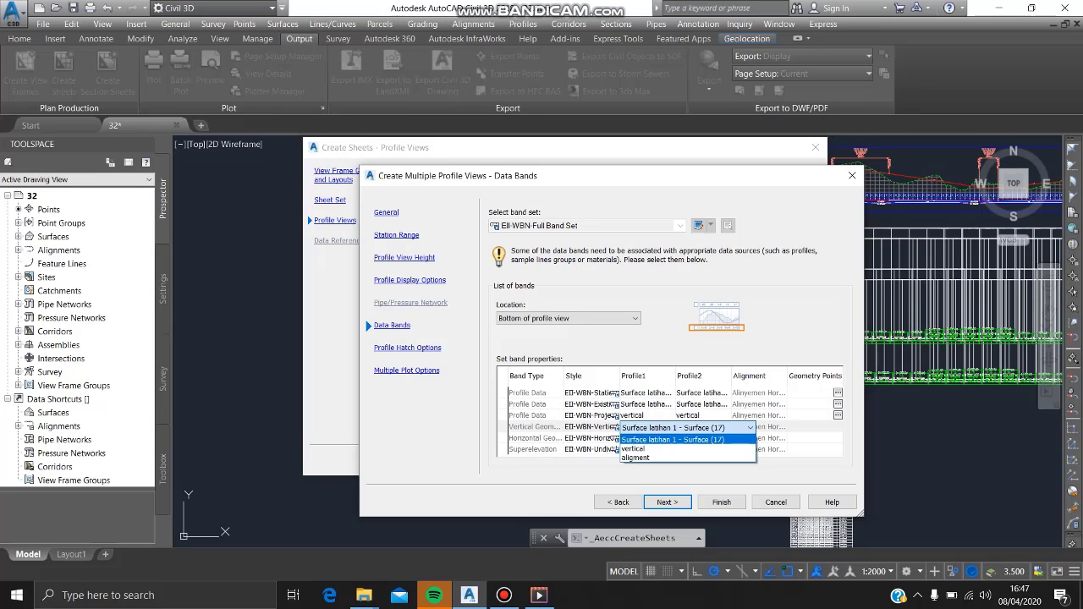
left_click(642, 448)
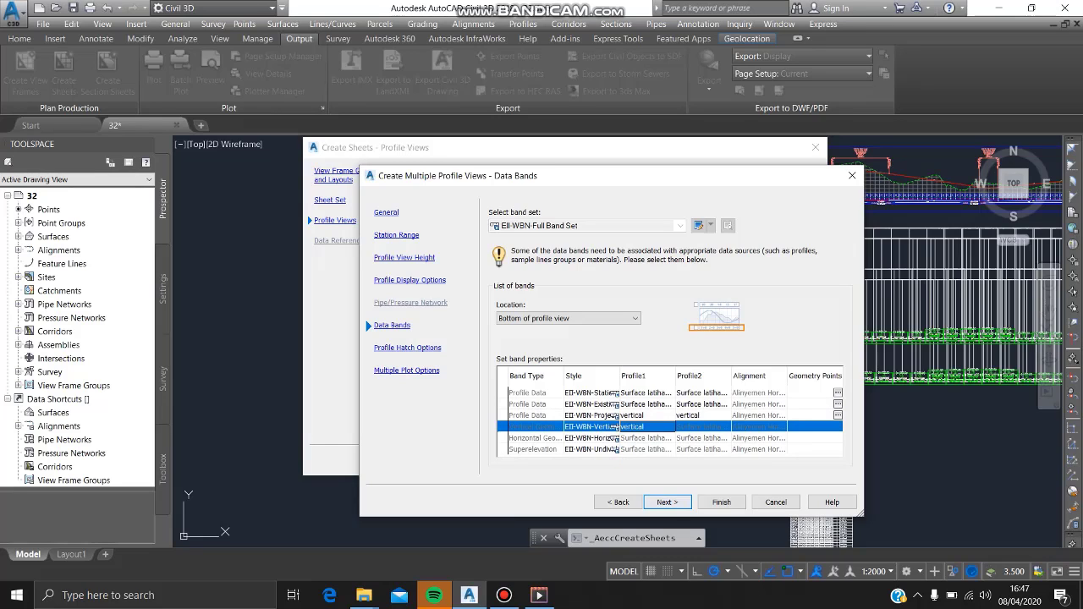
left_click(667, 502)
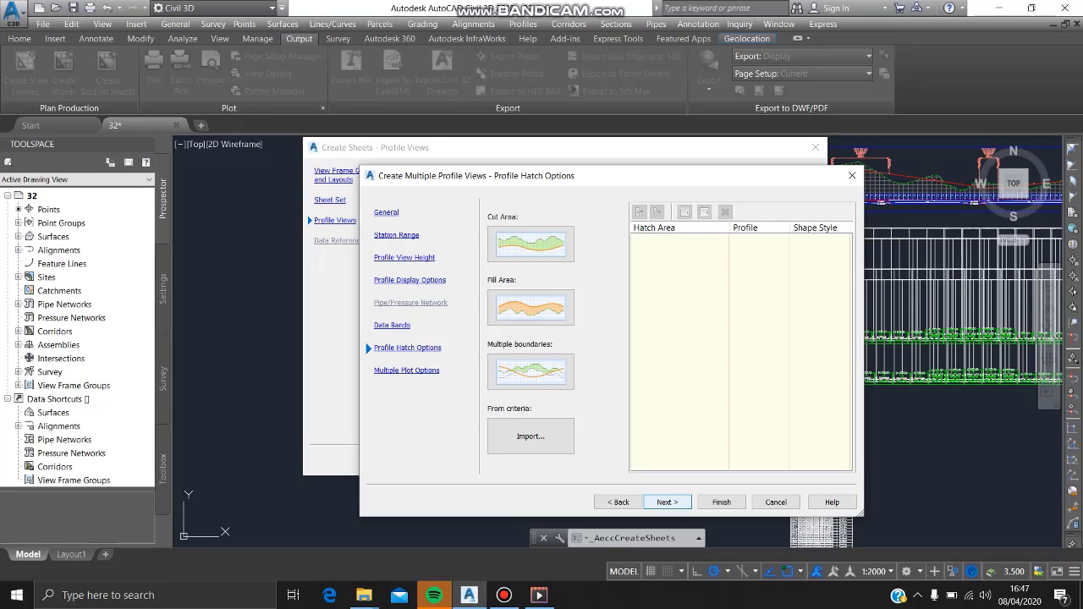
- Add a fill area hatch, arrange the multiple profile views by columns starting from the upper left corner, and finish the profile view settings
left_click(530, 307)
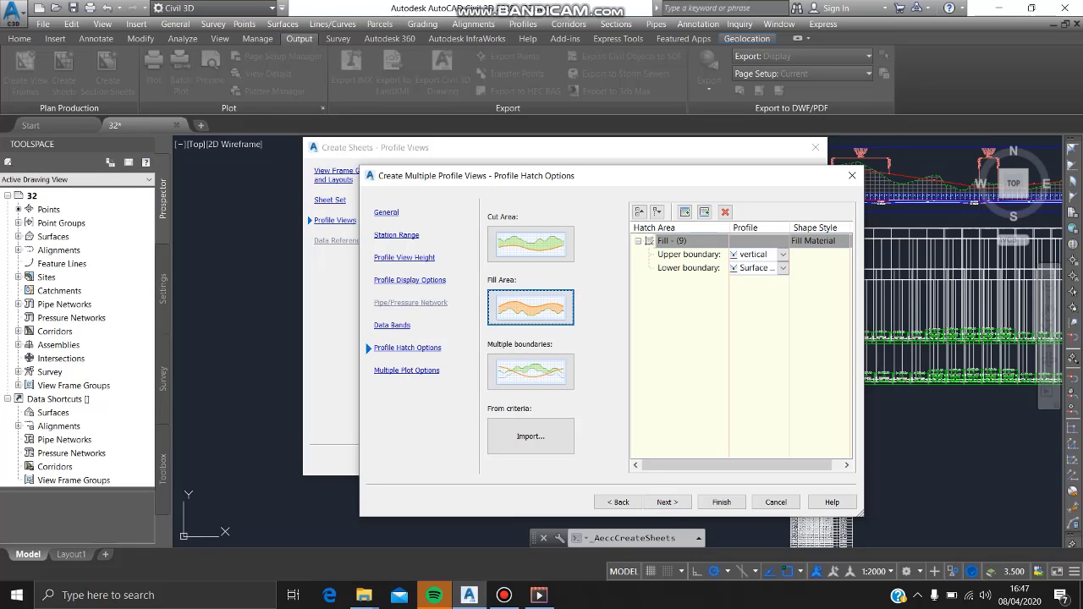
left_click(667, 502)
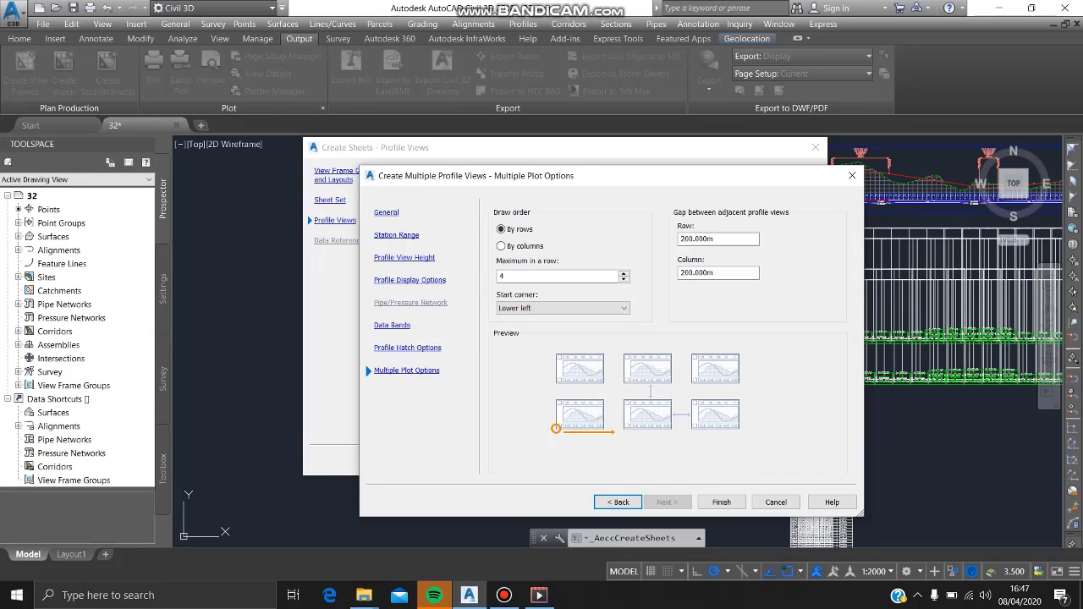
left_click(512, 246)
left_click(563, 307)
left_click(541, 327)
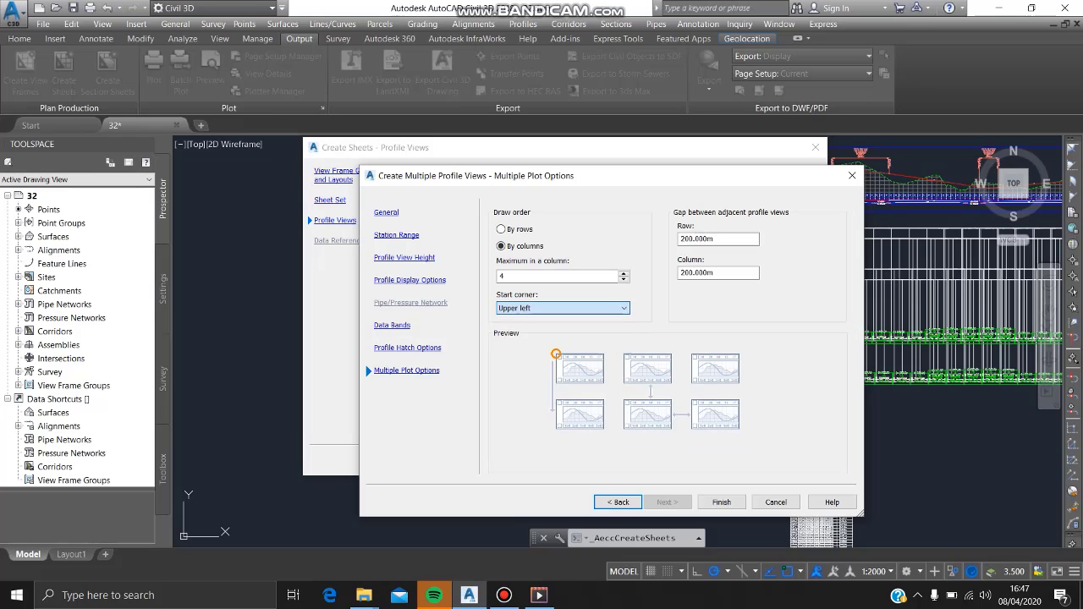
left_click(720, 502)
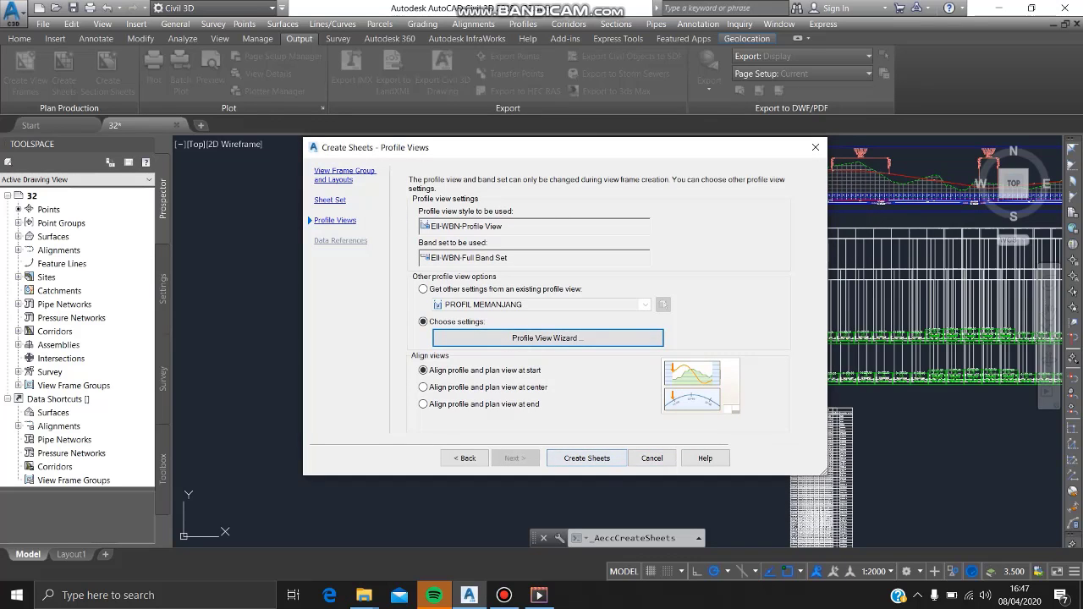
- Create the sheets, accept saving the drawing, and place the profile view origin in the empty model area beside the table
left_click(586, 457)
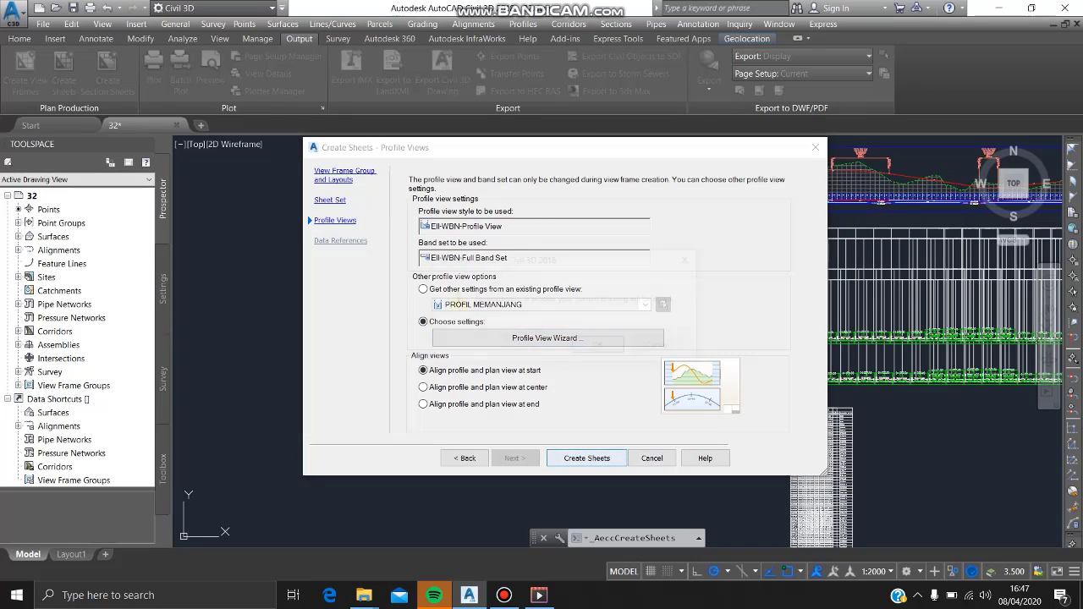
left_click(598, 347)
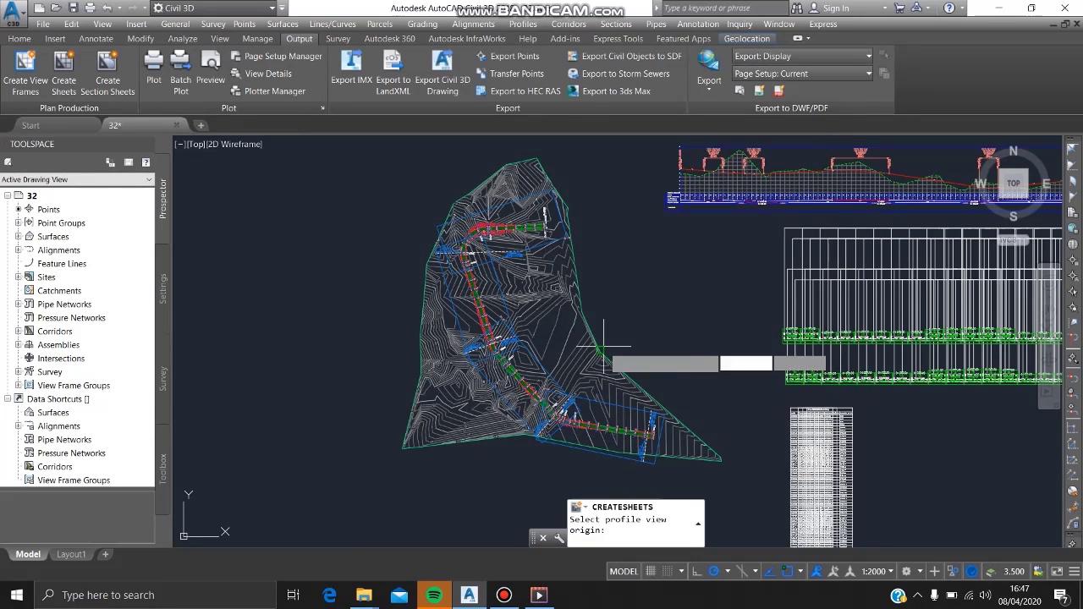
middle_click_drag(726, 419, 414, 319)
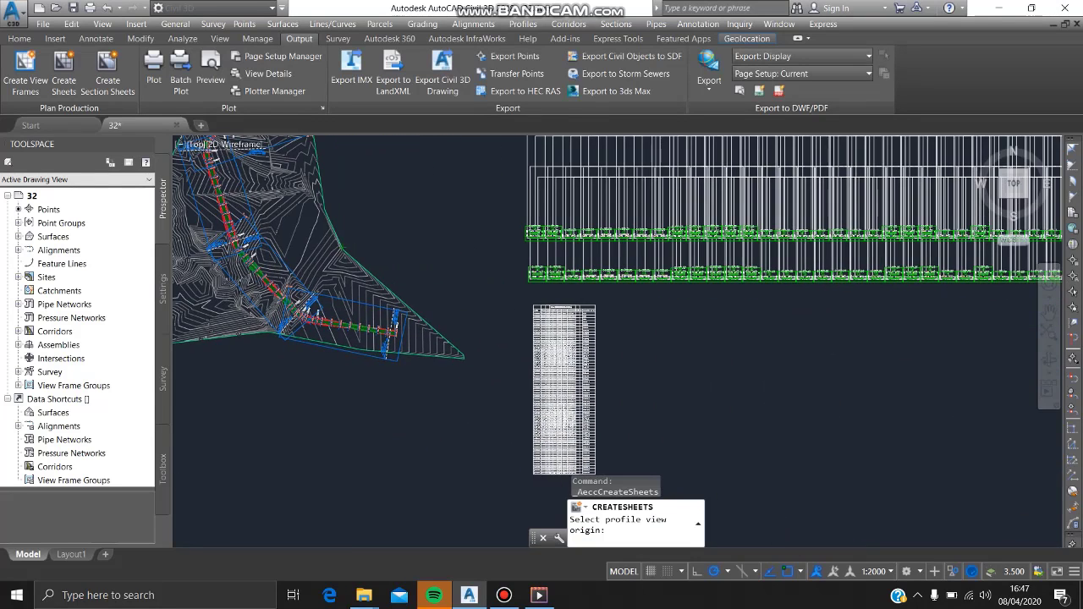
left_click(665, 327)
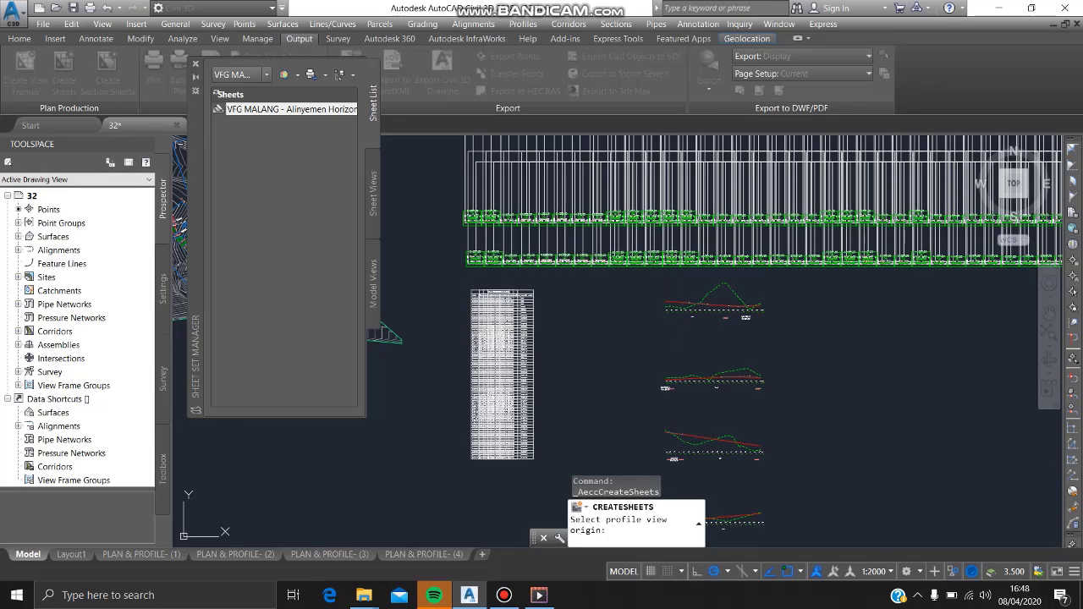
left_click(749, 325)
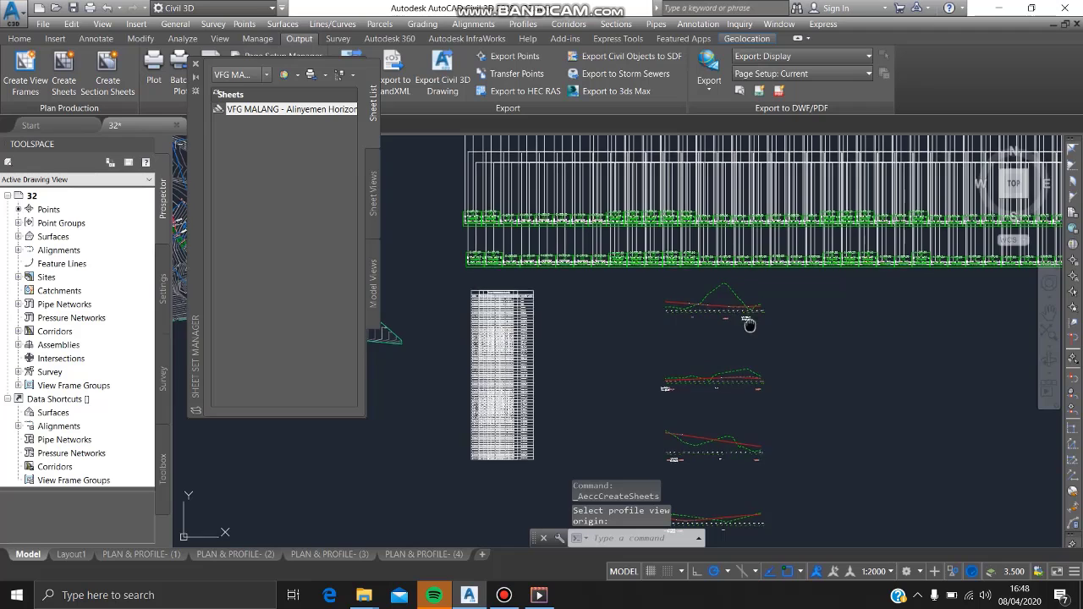
middle_click_drag(749, 325, 749, 347)
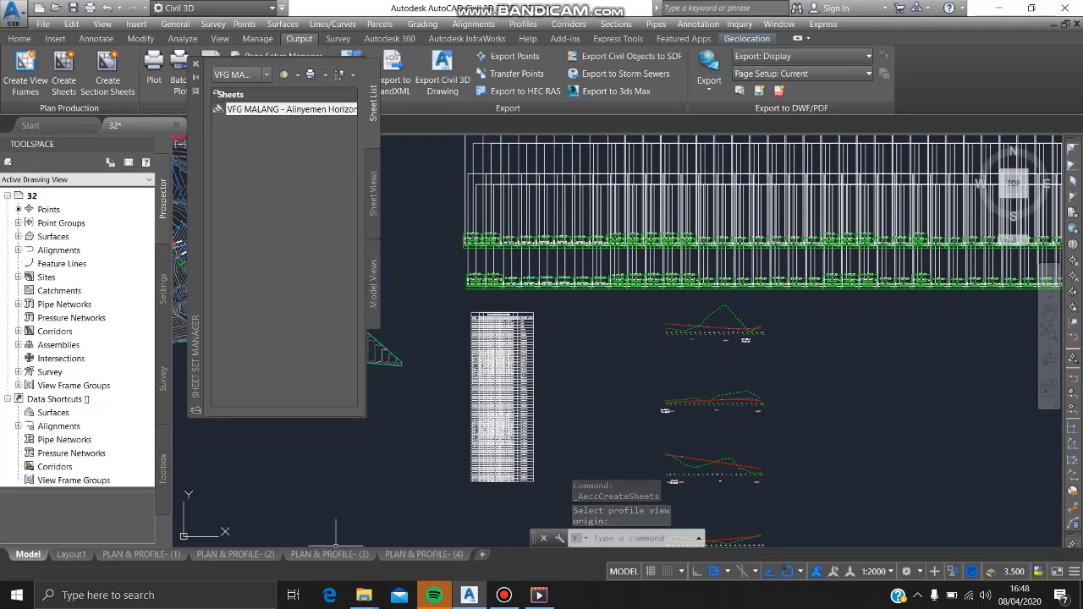
- Check the PLAN & PROFILE- (1) layout and examine the generated profile views in model space
left_click(127, 554)
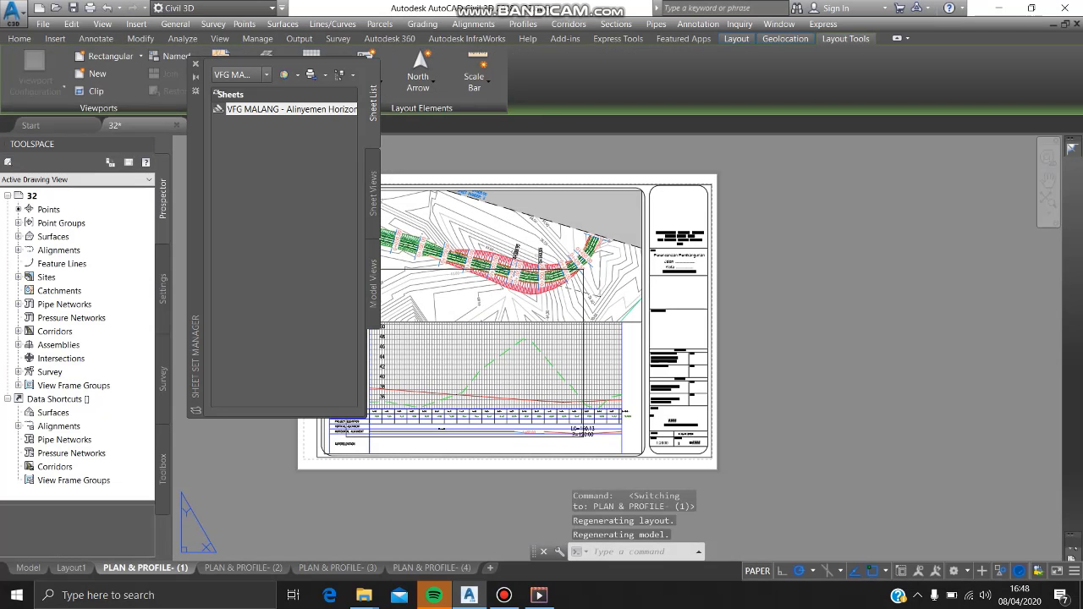
left_click(27, 568)
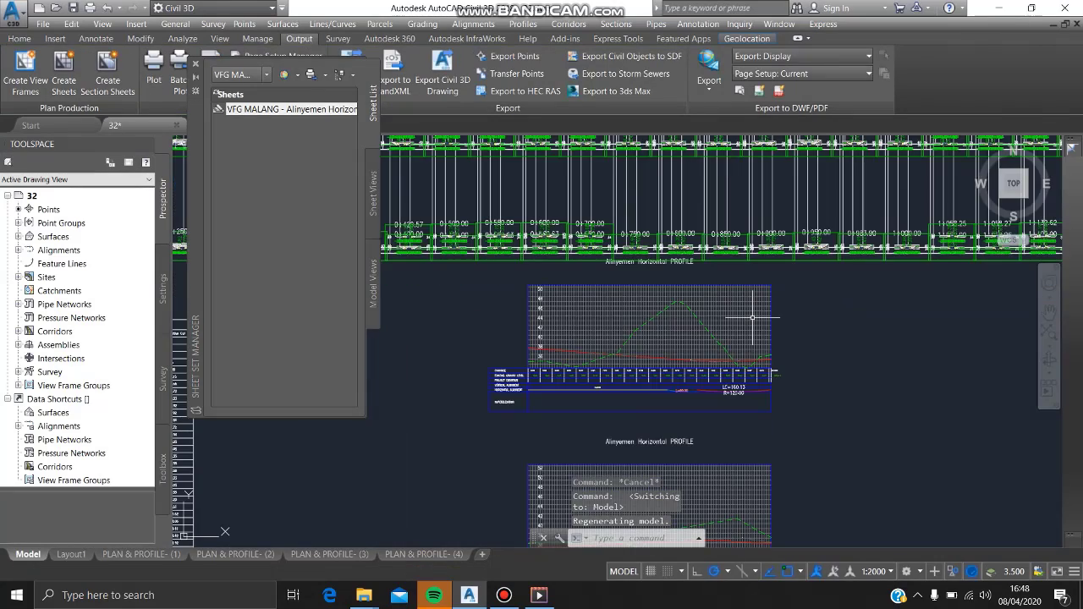
middle_click_drag(748, 319, 729, 276)
scroll(585, 312, "up", 5)
scroll(585, 314, "down", 5)
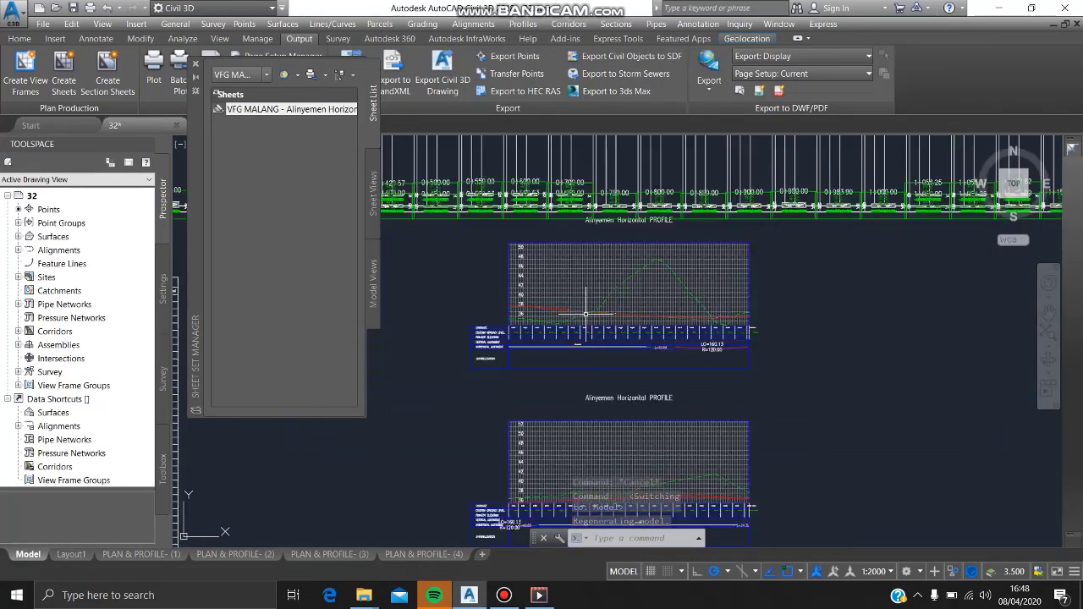
scroll(585, 314, "down", 2)
middle_click_drag(584, 317, 604, 243)
mouse_move(604, 388)
middle_mouse_down()
mouse_move(625, 239)
mouse_move(634, 251)
middle_mouse_up()
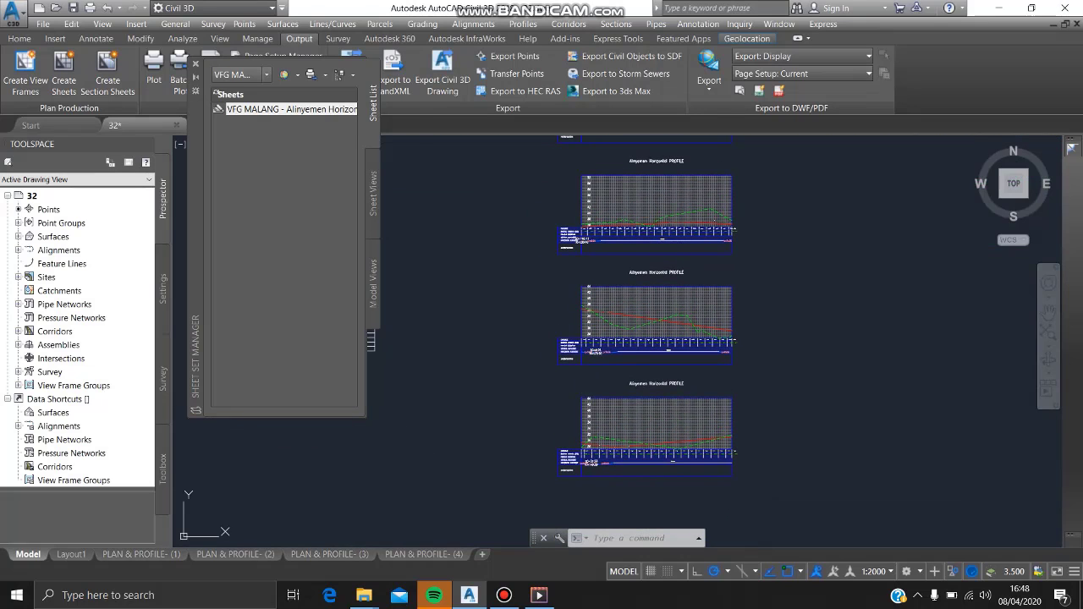
- Examine the plan view, profile grid and data bands on the PLAN & PROFILE- (1) layout and select its profile view through the viewport
left_click(139, 554)
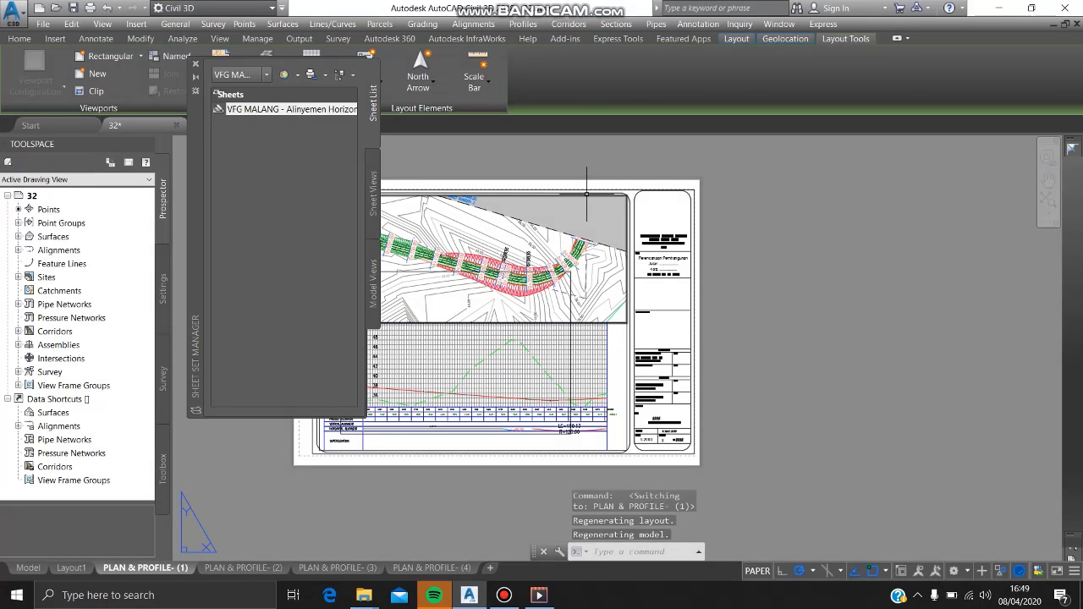
scroll(640, 276, "up", 4)
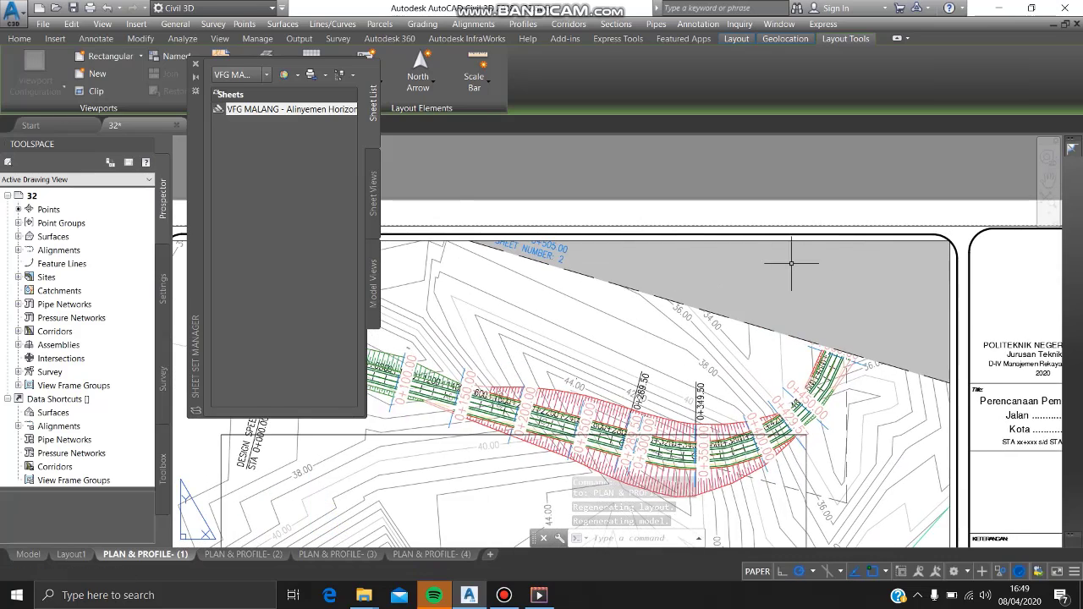
scroll(736, 275, "down", 2)
middle_click_drag(751, 280, 707, 238)
scroll(729, 236, "down", 2)
scroll(580, 327, "up", 3)
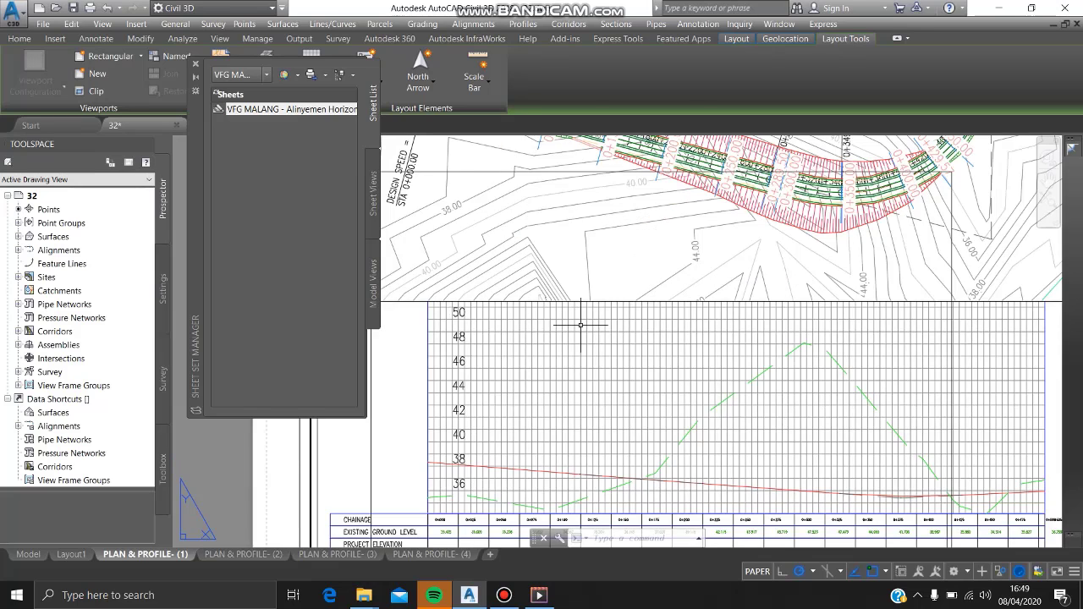
middle_click_drag(579, 324, 576, 250)
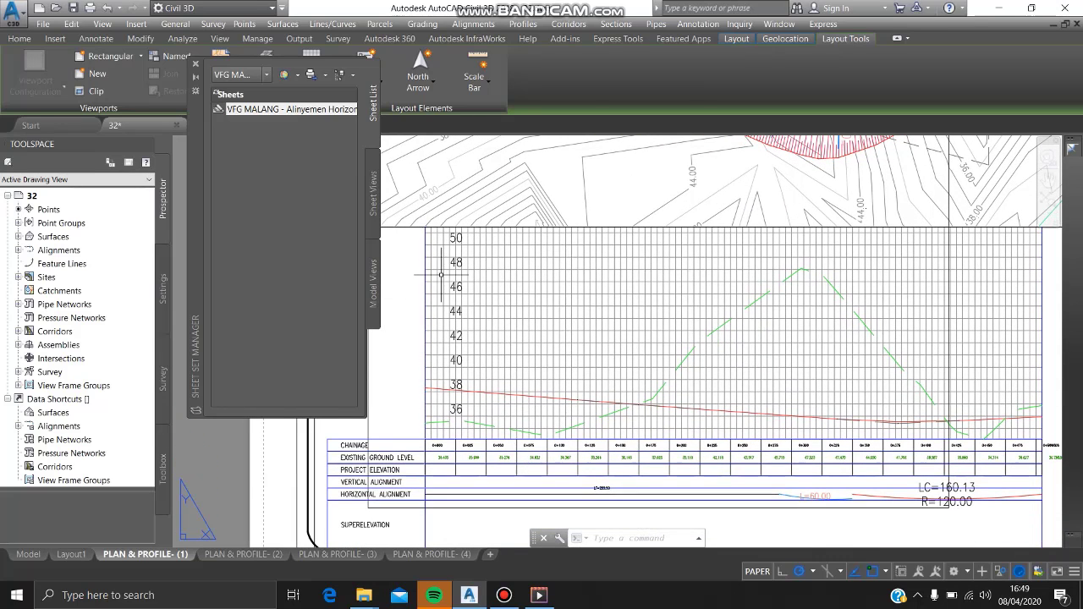
scroll(446, 243, "down", 1)
scroll(524, 269, "down", 1)
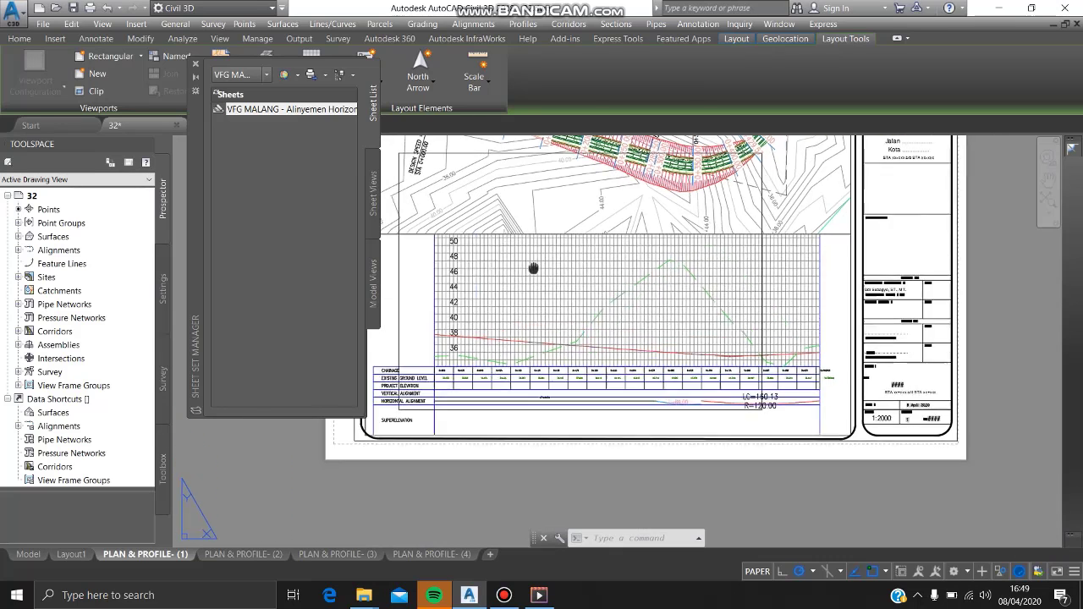
scroll(510, 319, "up", 3)
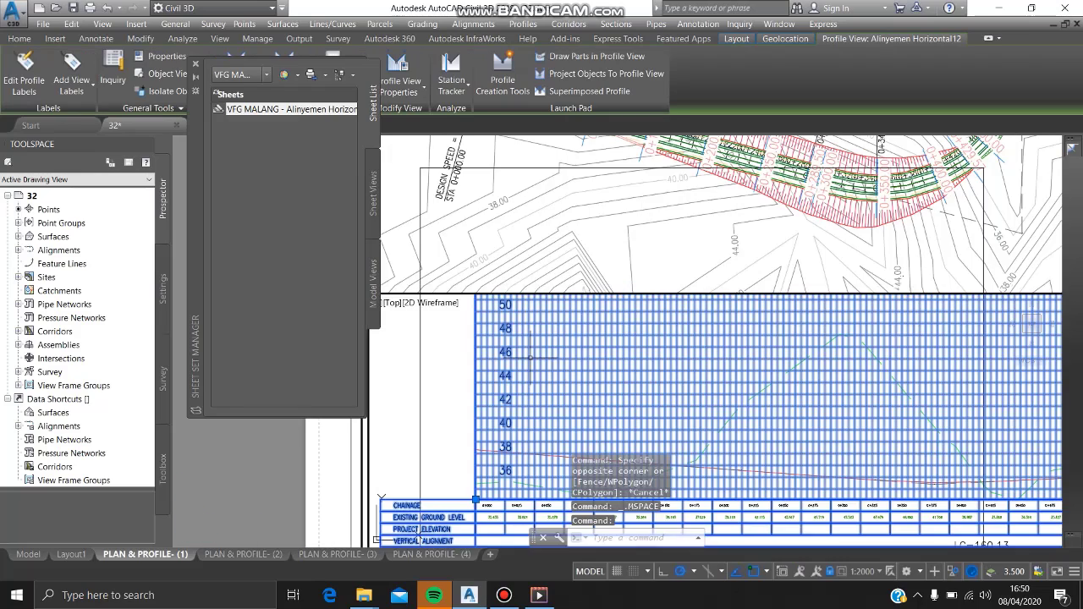
middle_click_drag(529, 345, 496, 283)
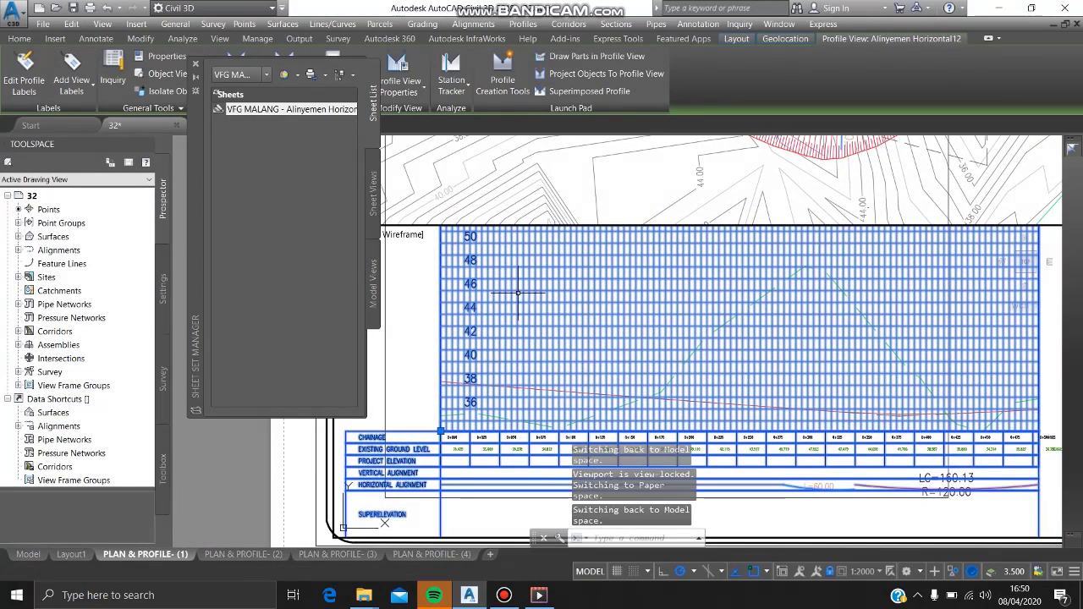
- Set the user specified height of the selected profile view's elevation range to 15 m and apply the change
right_click(517, 293)
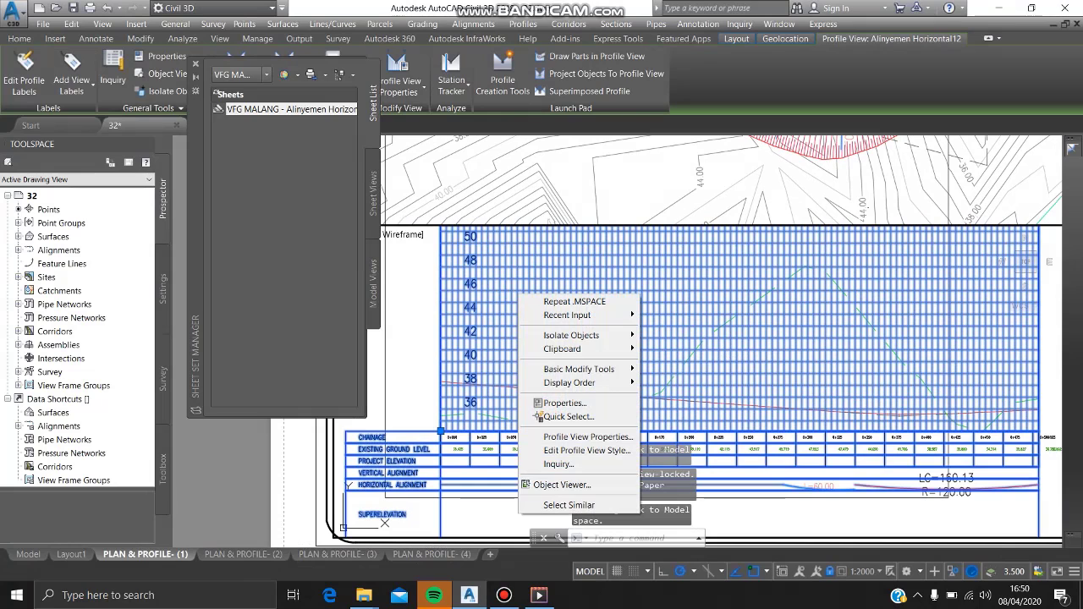
mouse_move(571, 335)
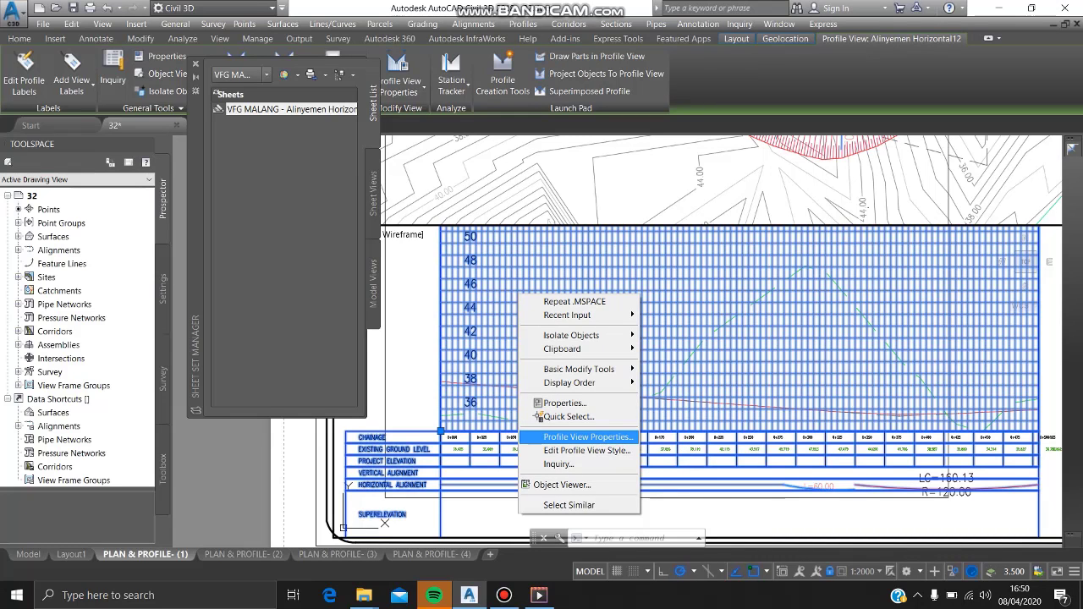
left_click(587, 437)
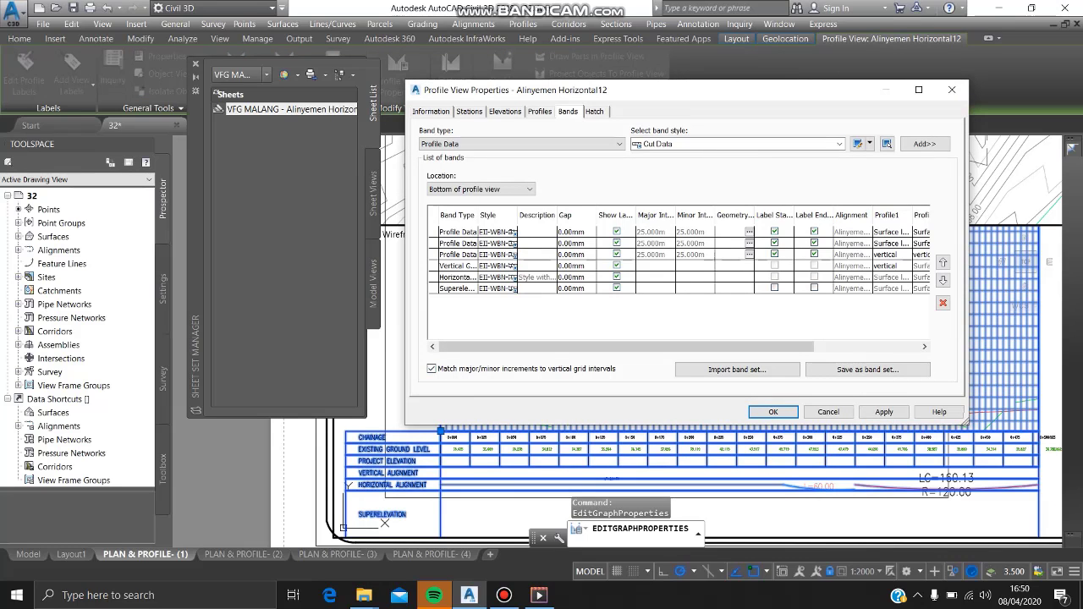
left_click(505, 111)
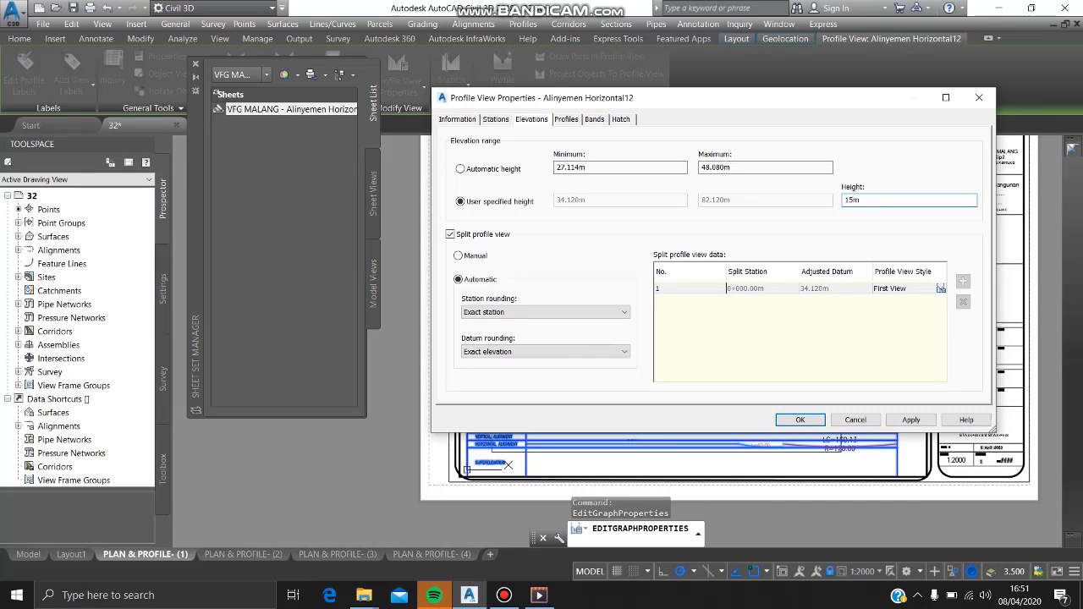
left_click(911, 419)
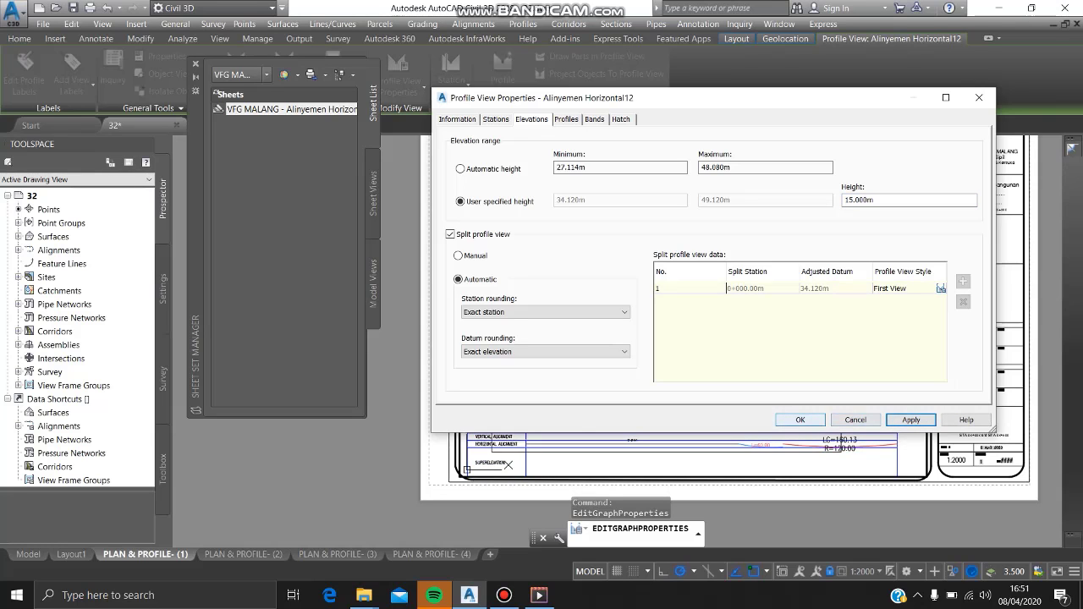
left_click(799, 420)
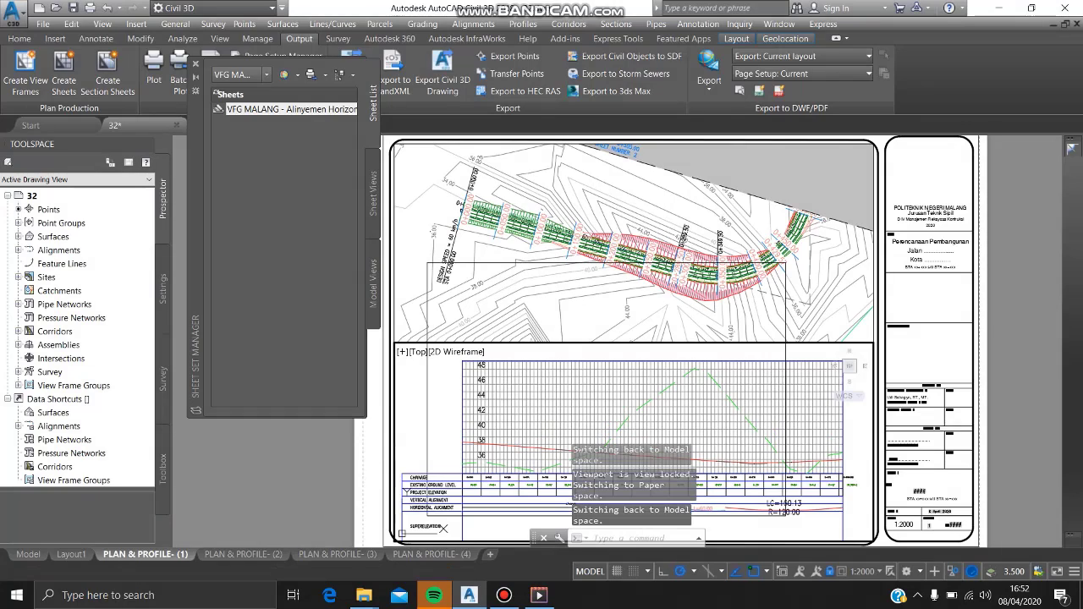
- Check the plan view and profile view on the PLAN & PROFILE- (2) layout
left_click(221, 554)
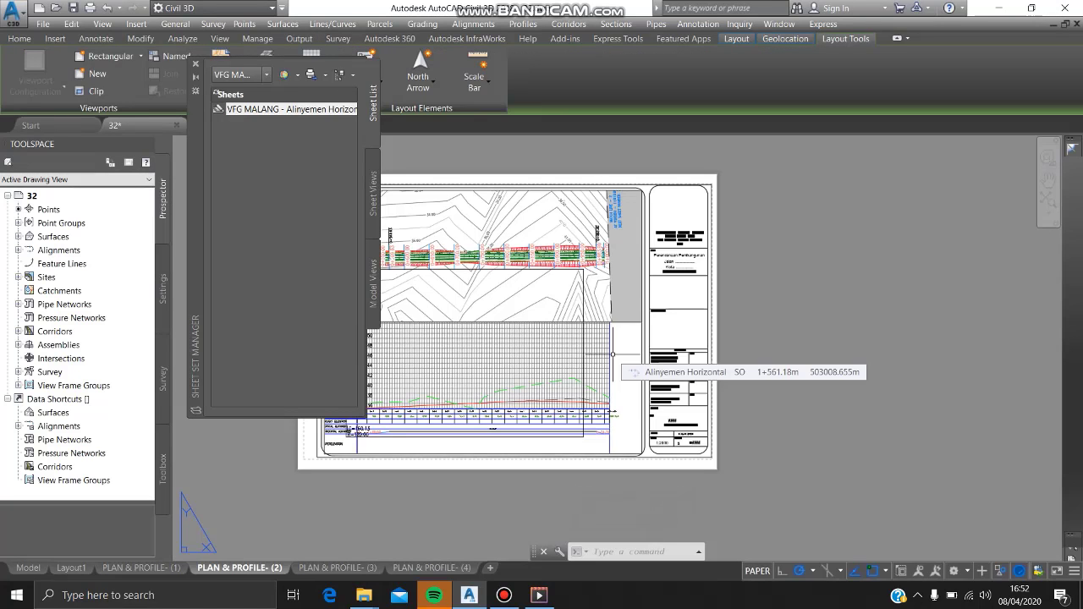
middle_click_drag(551, 307, 634, 313)
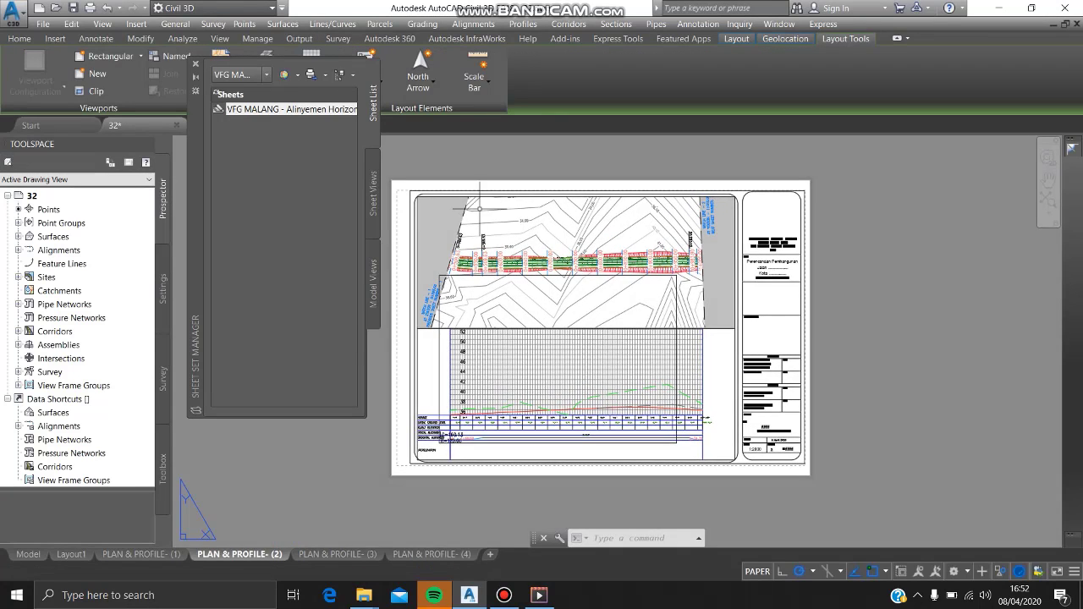
scroll(479, 207, "up", 5)
scroll(475, 205, "down", 7)
middle_click_drag(477, 207, 540, 253)
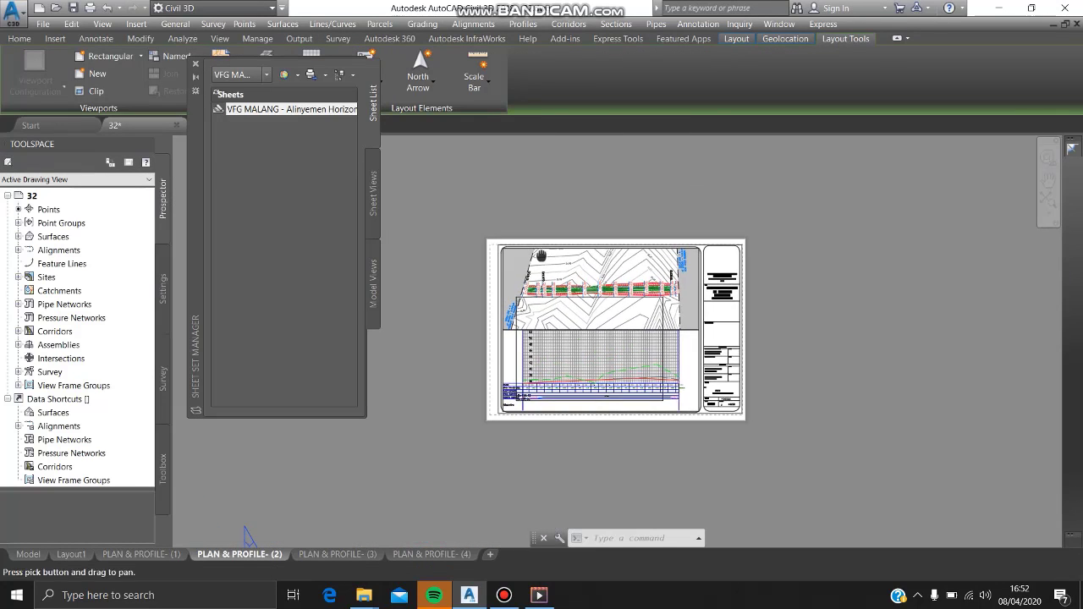
- Select the third profile view in model space and open its profile view properties
left_click(28, 554)
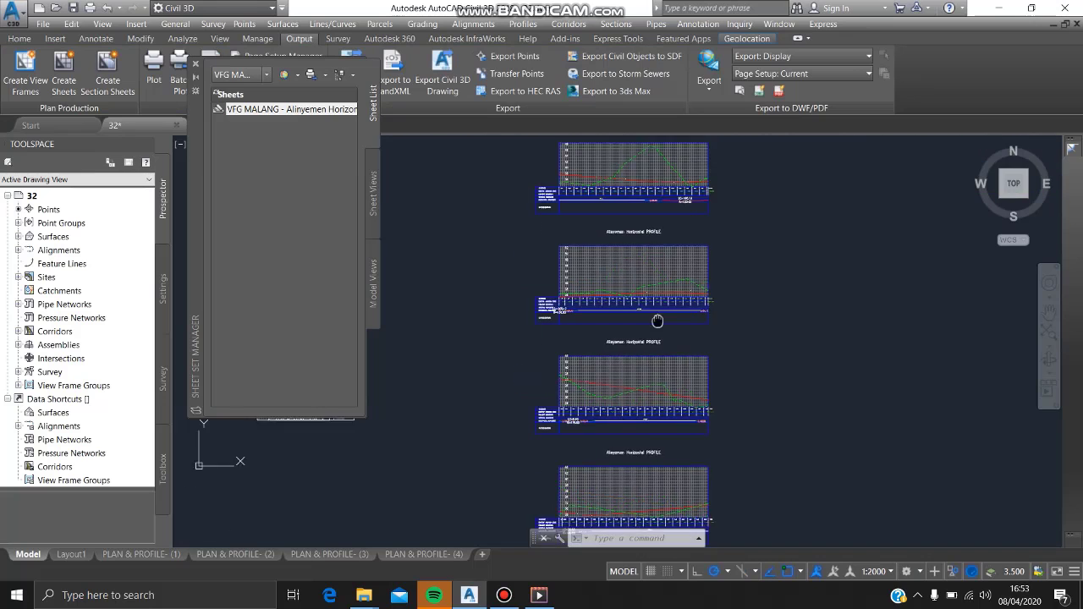
scroll(592, 364, "up", 6)
middle_click_drag(579, 375, 599, 303)
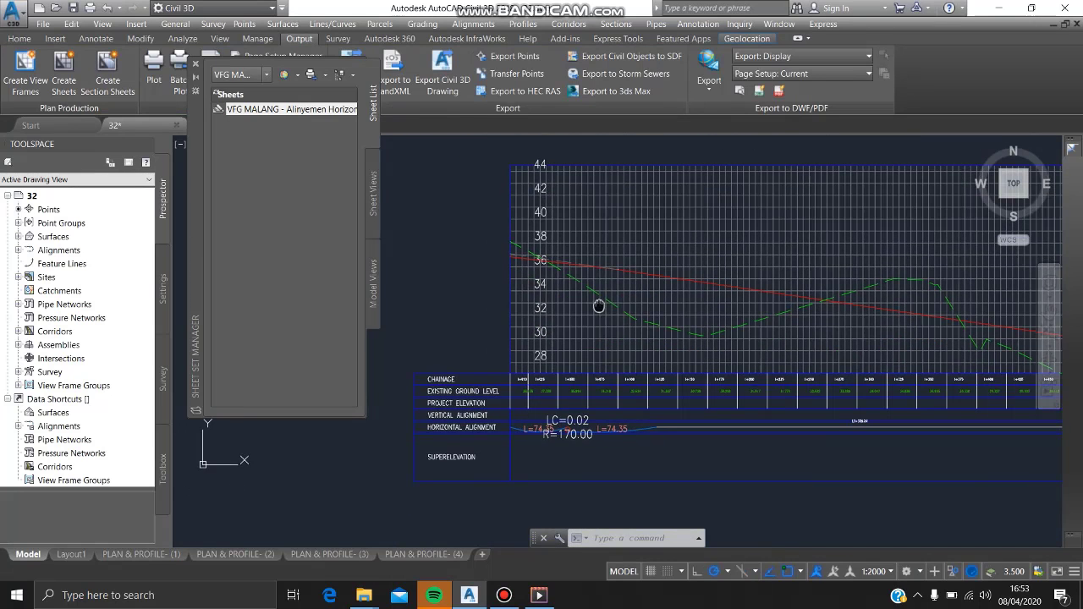
left_click(509, 454)
scroll(508, 454, "up", 1)
scroll(666, 509, "down", 1)
left_click(730, 470)
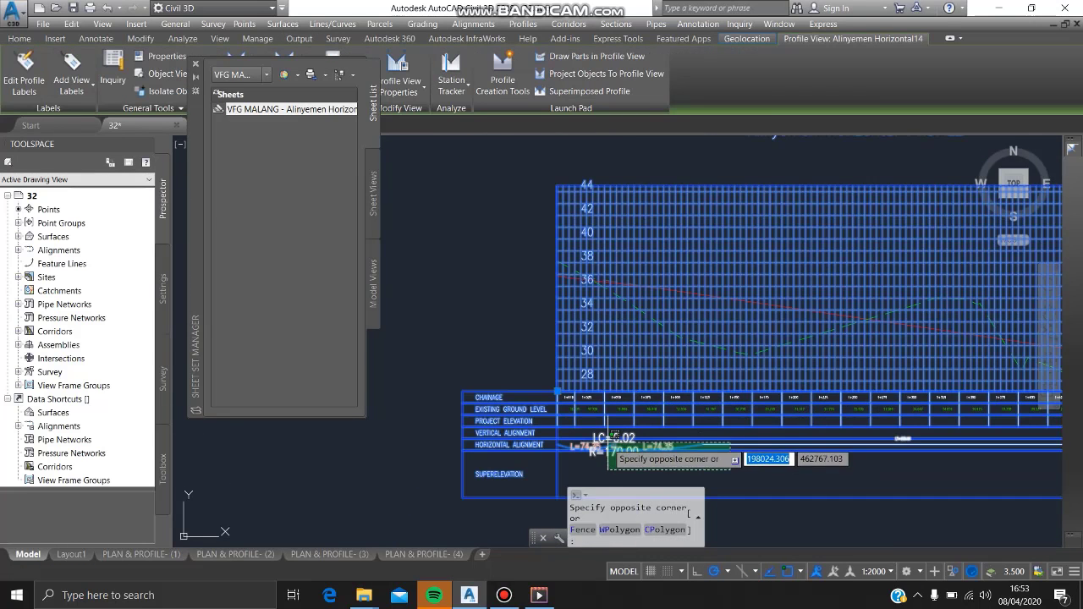
left_click(691, 450)
right_click(692, 450)
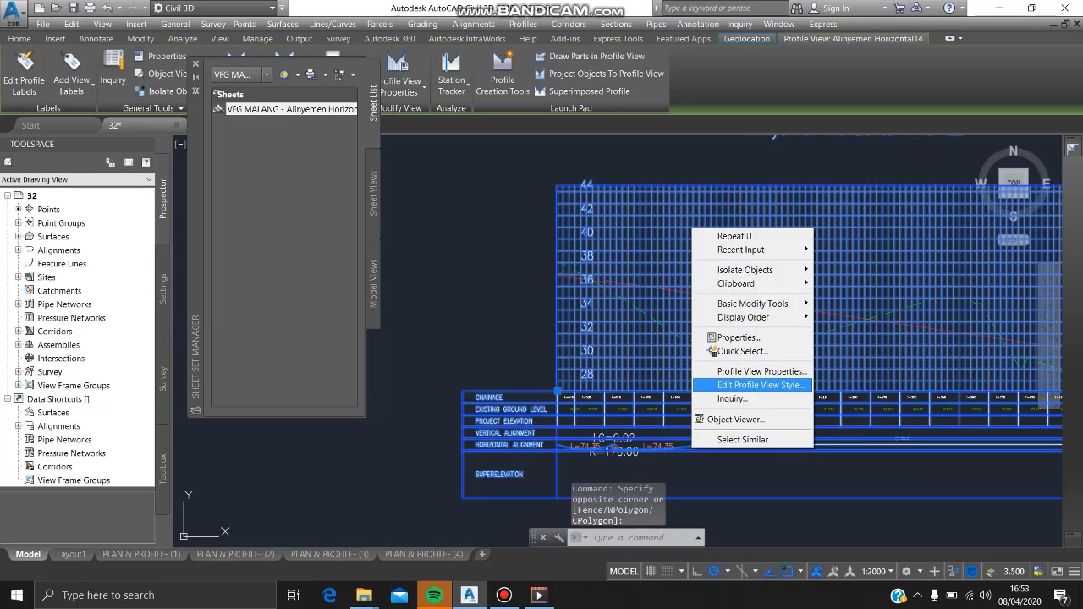
left_click(719, 371)
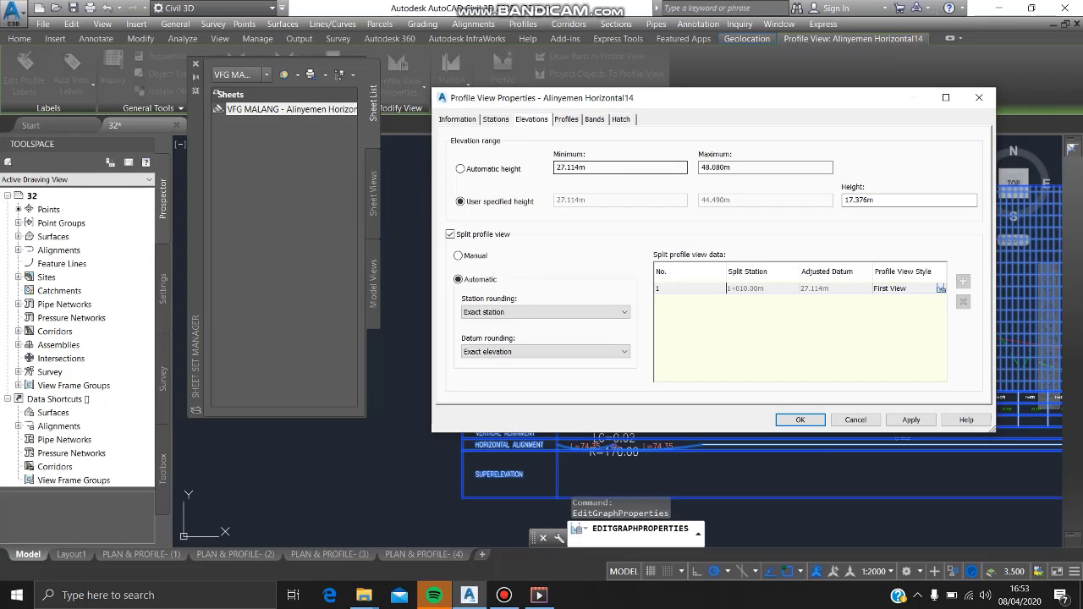
- Try automatic height for the third profile view, return it to user specified height and close its properties
left_click(460, 170)
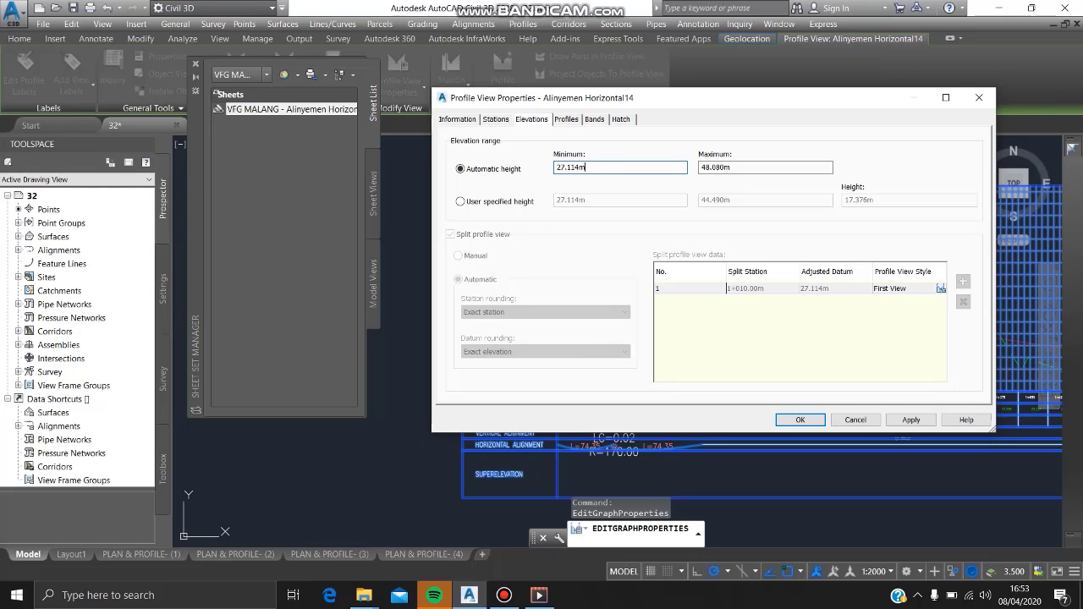
left_click(460, 201)
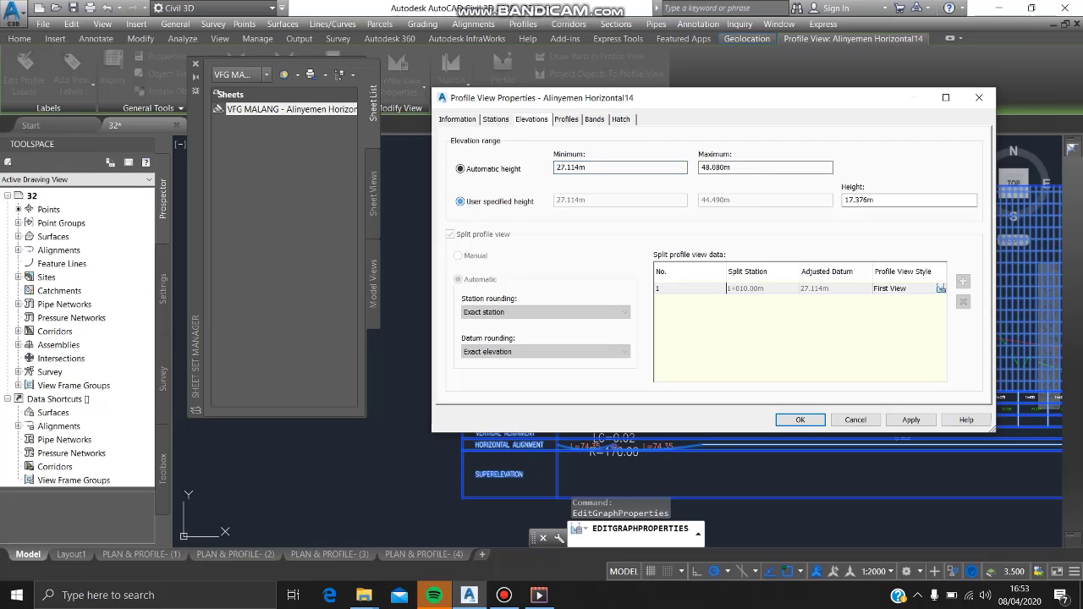
left_click(881, 200)
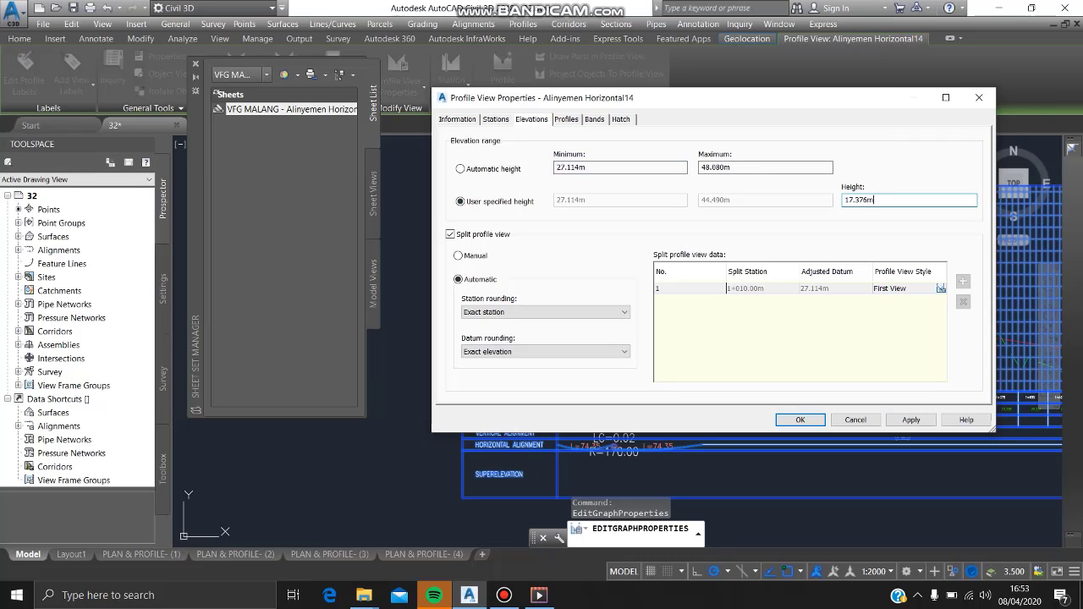
left_click(799, 420)
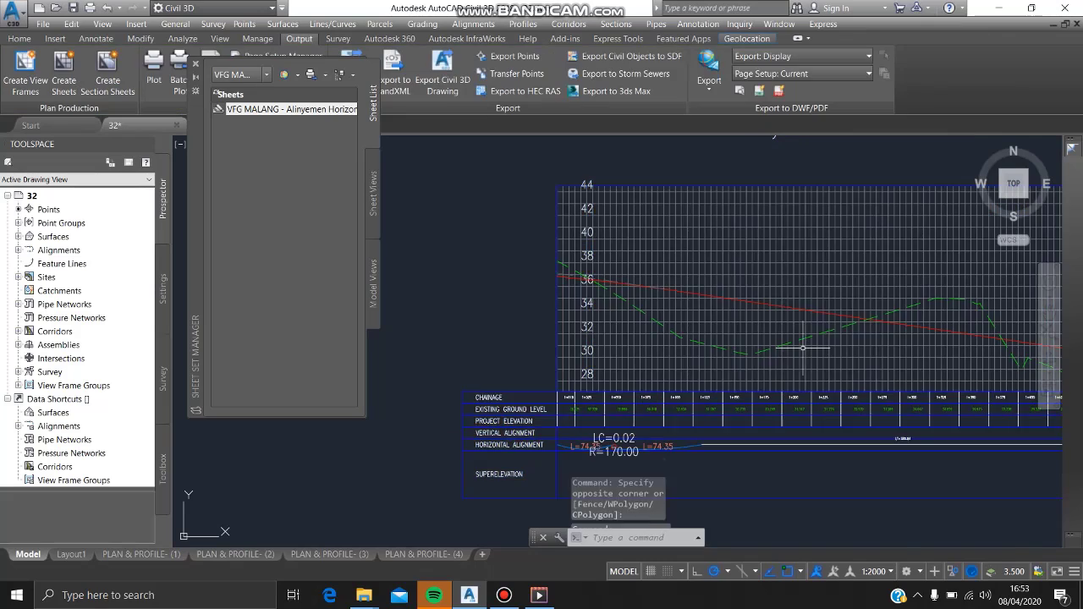
- Examine the profile views in model space, comparing their elevation grids, profile lines and data bands down to the last one
scroll(802, 347, "down", 4)
scroll(803, 347, "down", 6)
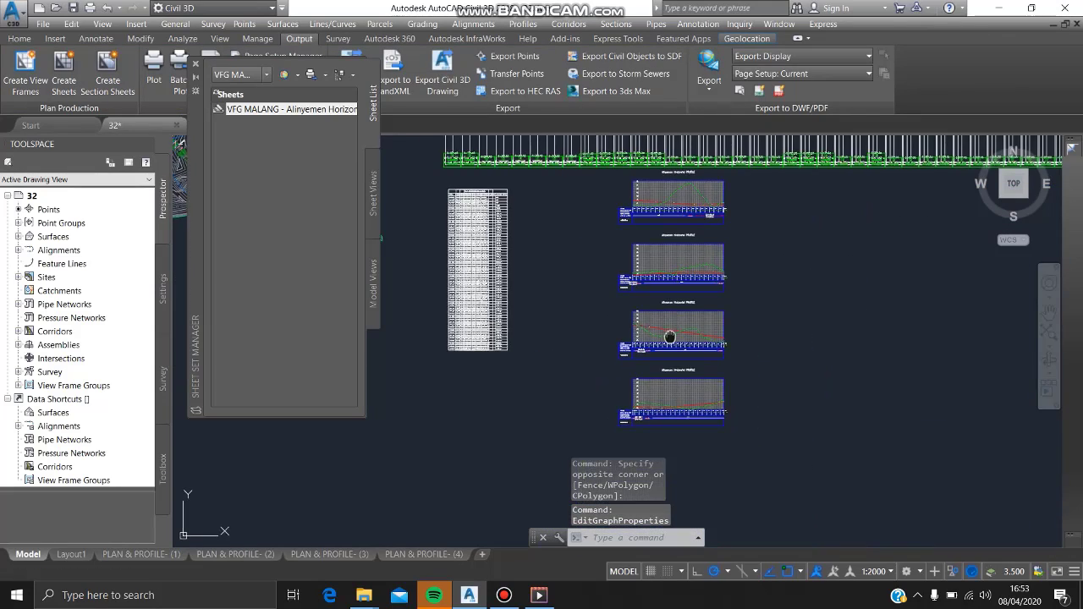
mouse_move(745, 350)
middle_mouse_down()
mouse_move(746, 387)
mouse_move(682, 391)
mouse_move(682, 420)
mouse_move(694, 387)
middle_mouse_up()
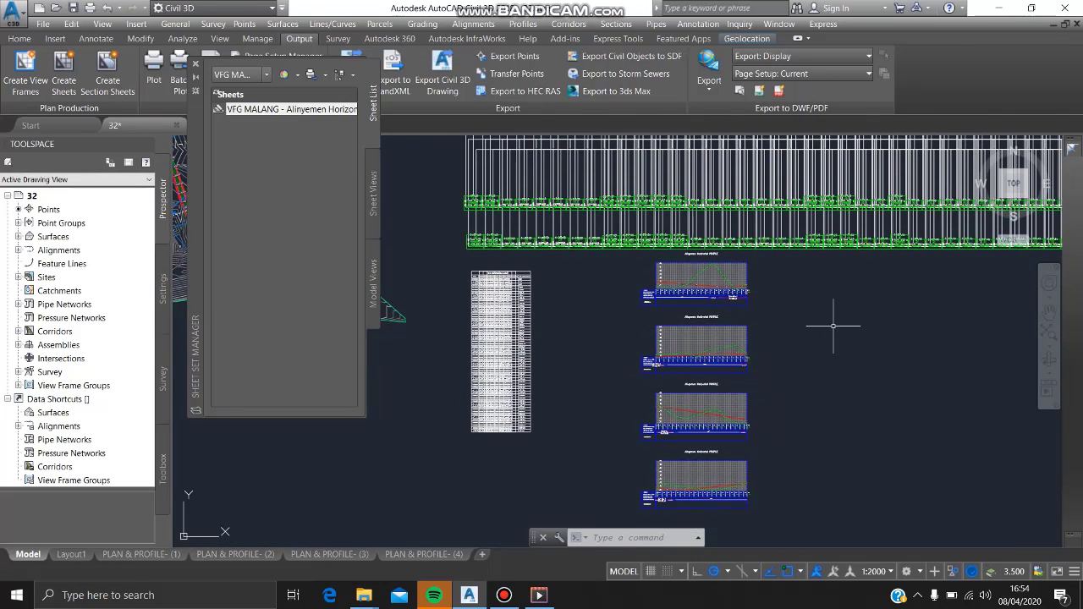
mouse_move(834, 324)
middle_mouse_down()
mouse_move(820, 366)
mouse_move(846, 332)
middle_mouse_up()
scroll(720, 375, "up", 6)
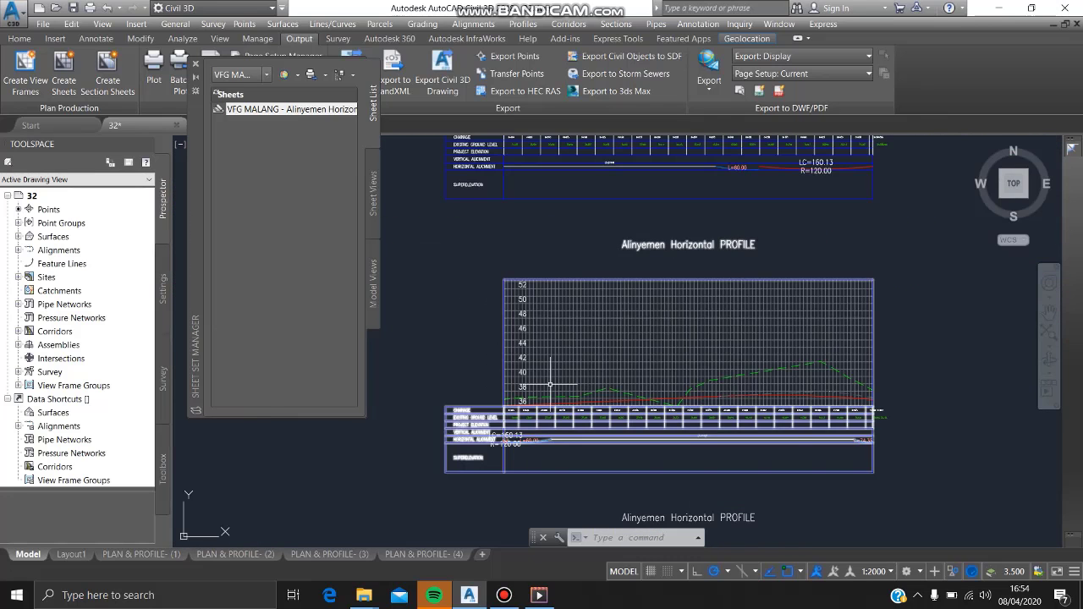
mouse_move(623, 384)
middle_mouse_down()
mouse_move(620, 401)
mouse_move(623, 377)
middle_mouse_up()
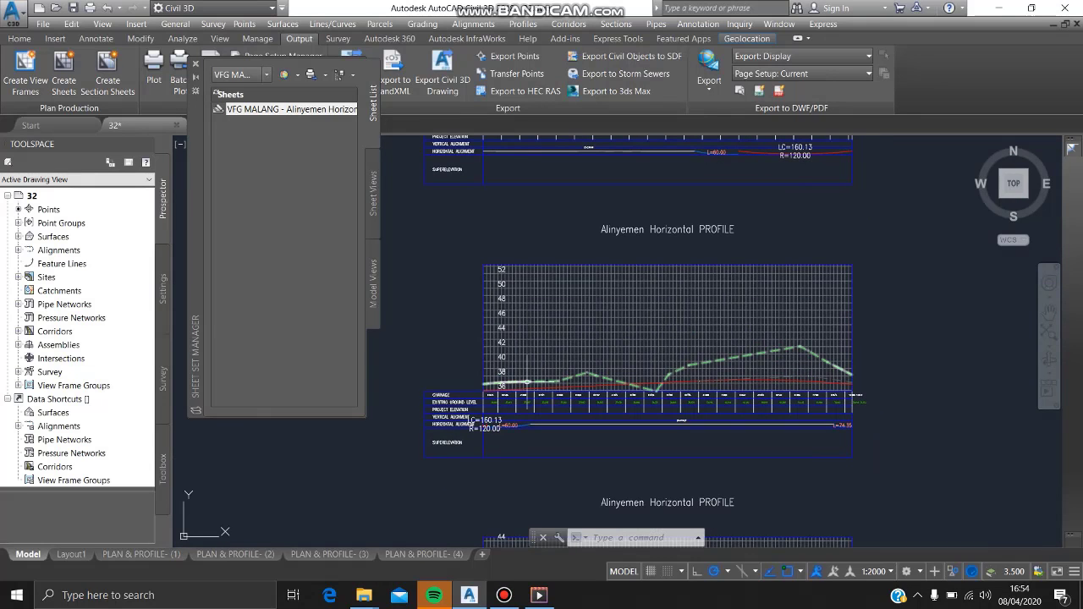
scroll(827, 380, "up", 3)
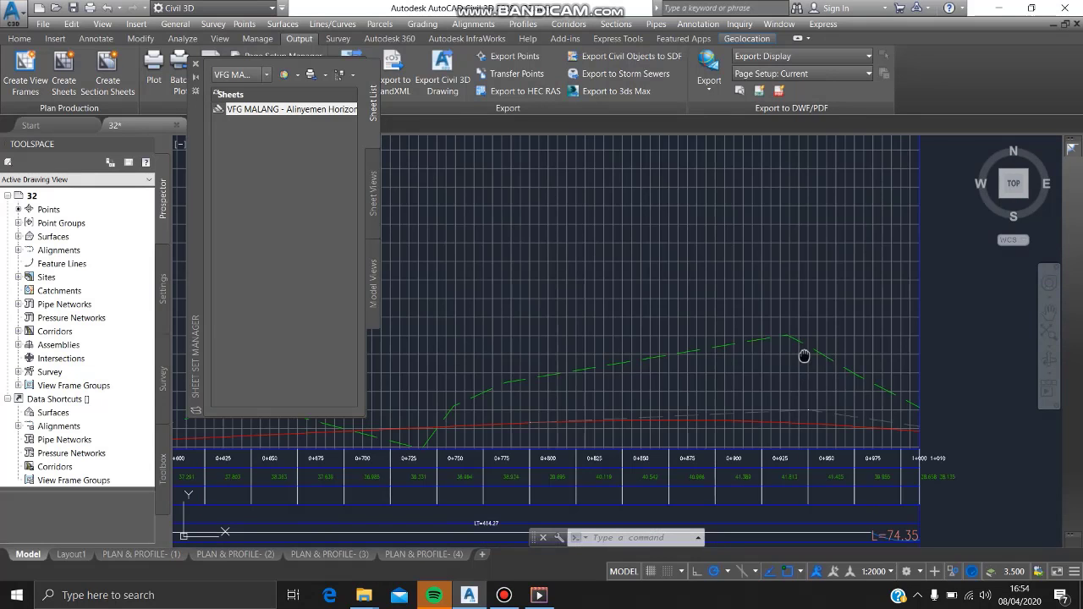
scroll(846, 330, "down", 2)
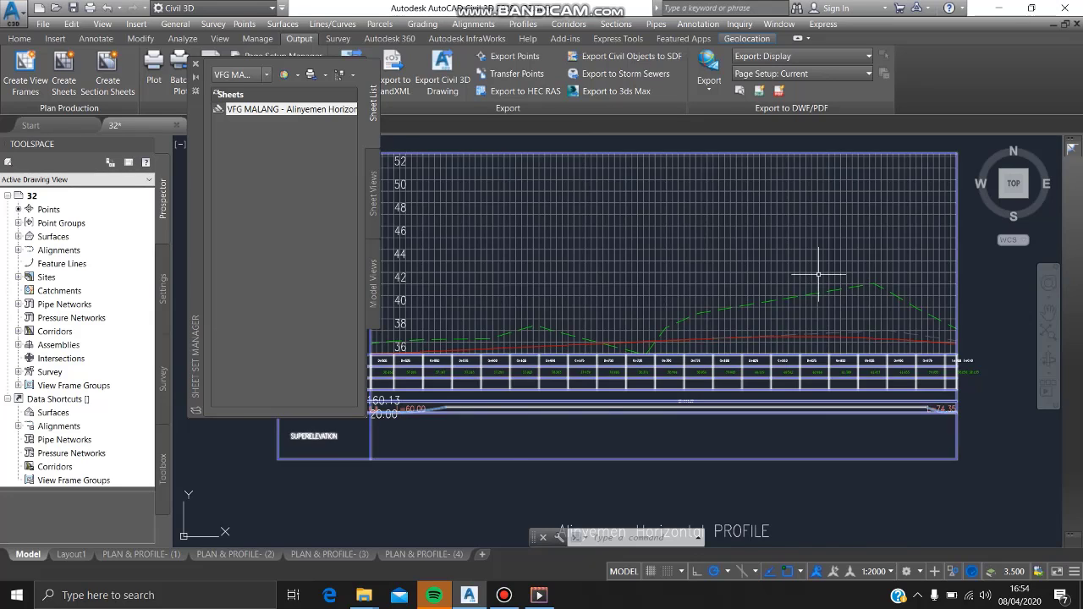
scroll(800, 279, "down", 4)
scroll(800, 279, "up", 4)
scroll(800, 283, "down", 3)
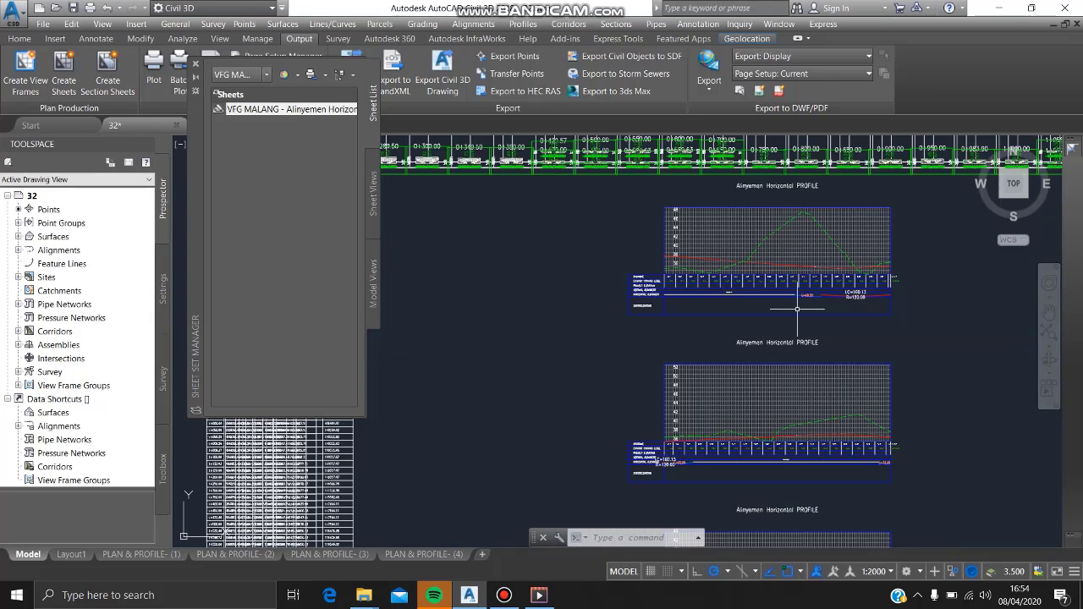
middle_click_drag(800, 420, 798, 188)
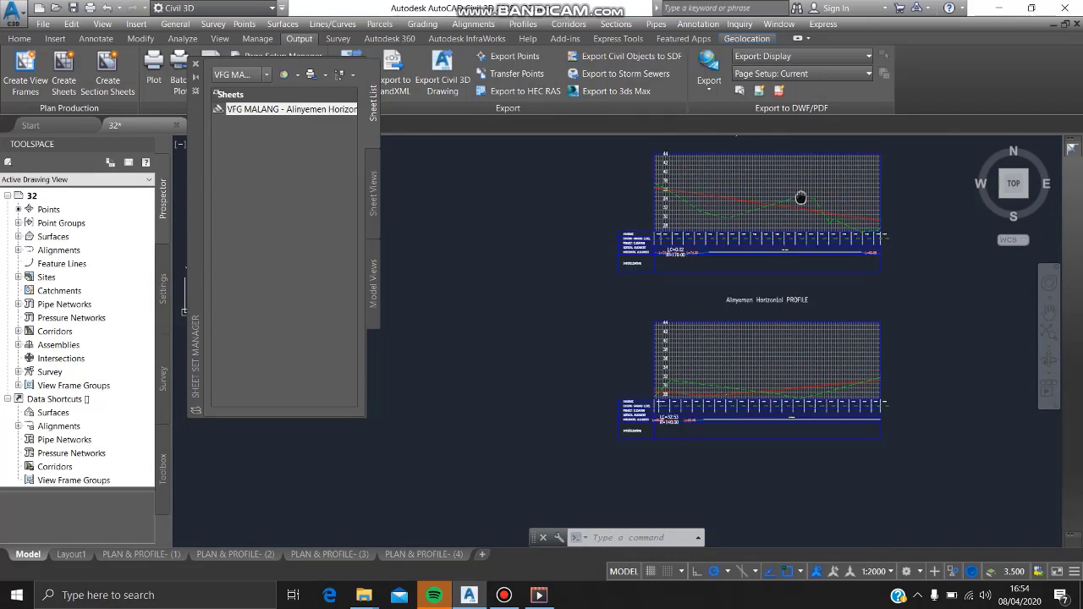
middle_click_drag(771, 375, 768, 278)
scroll(770, 278, "up", 4)
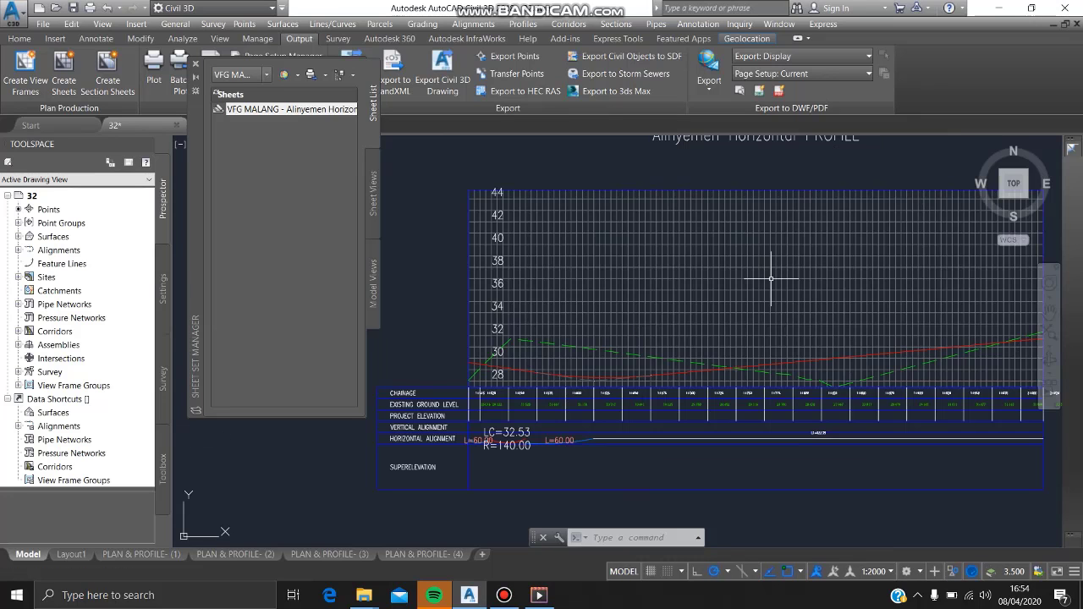
scroll(768, 278, "down", 5)
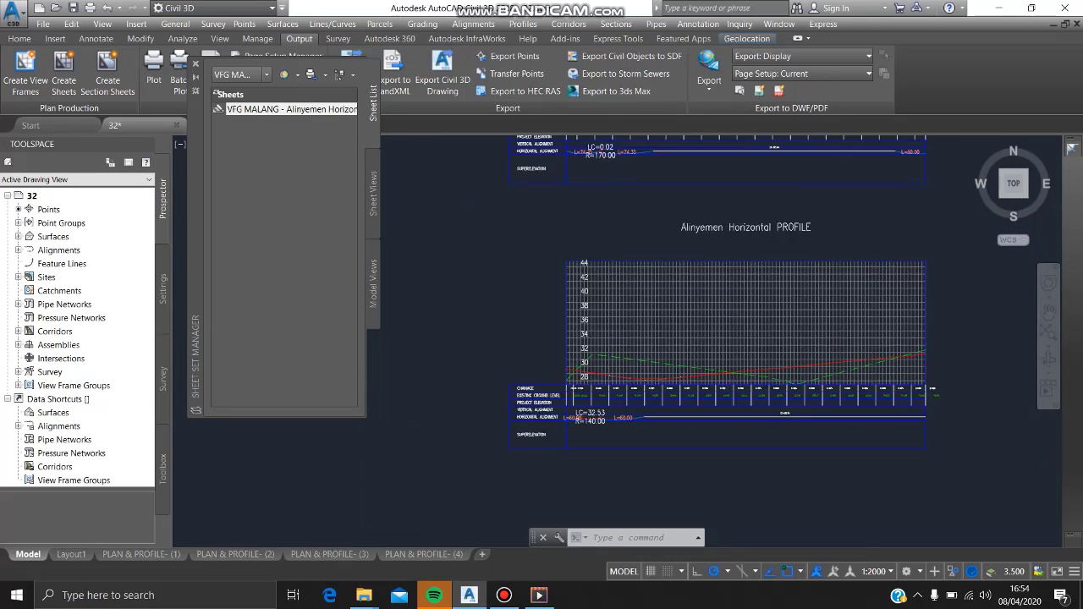
mouse_move(743, 409)
middle_mouse_down()
mouse_move(741, 320)
mouse_move(640, 335)
mouse_move(646, 310)
middle_mouse_up()
scroll(741, 320, "up", 2)
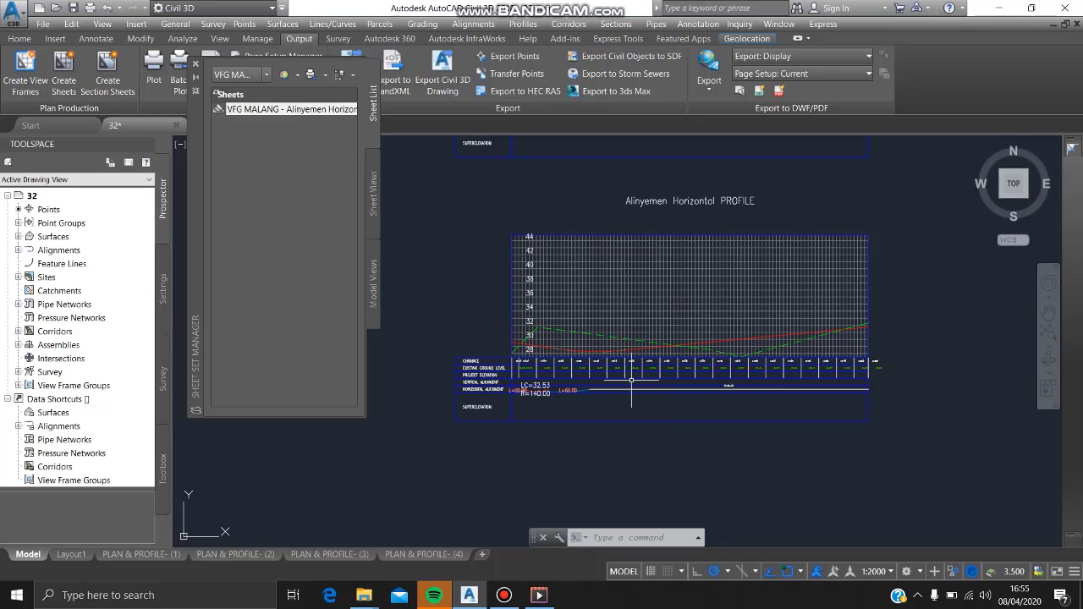
- Open the properties of the last profile view in model space and switch its profile view splitting to Manual
left_click(631, 381)
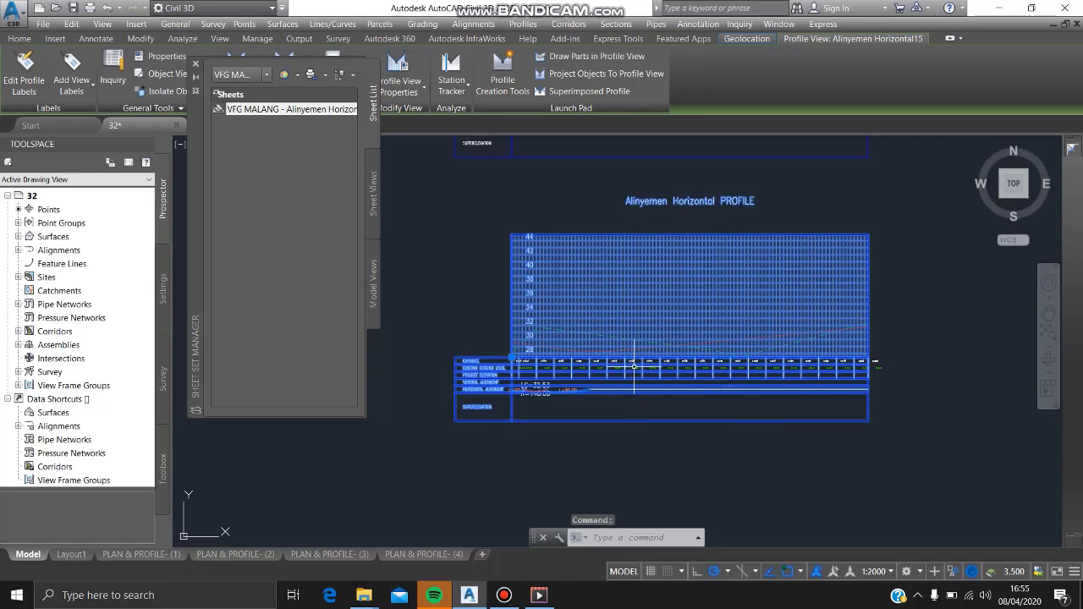
right_click(637, 333)
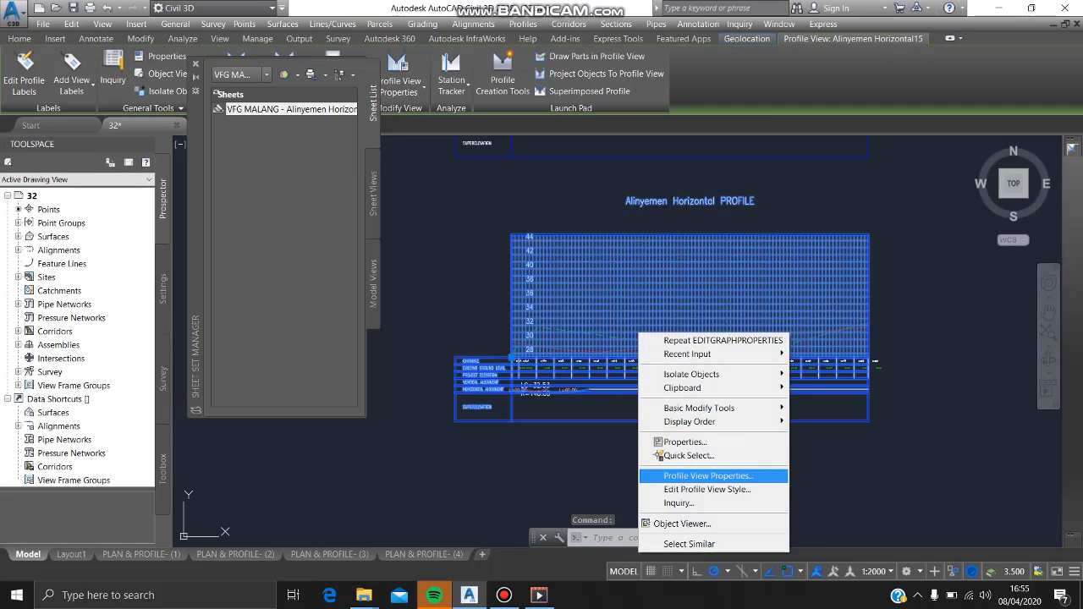
left_click(708, 476)
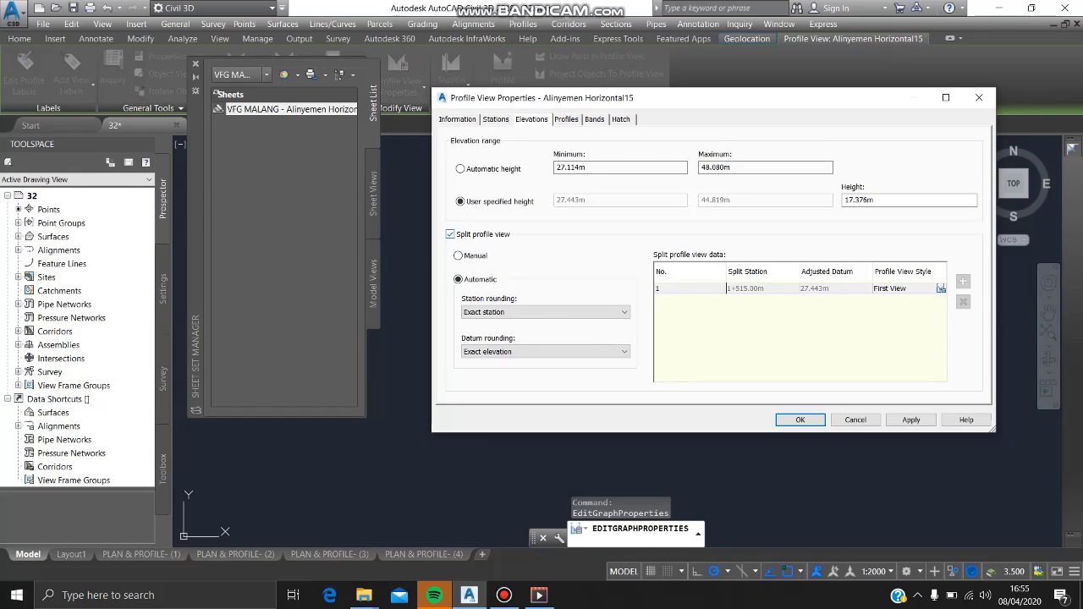
left_click(458, 255)
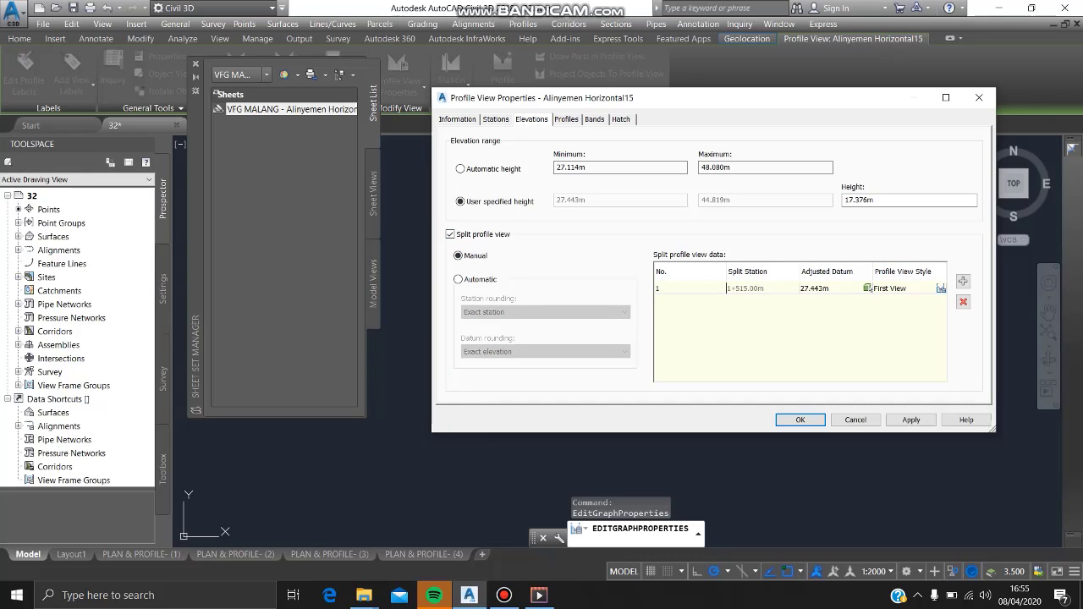
- Add a split at station 1+675.00 to the last profile view and accept the profile view properties
left_click(963, 281)
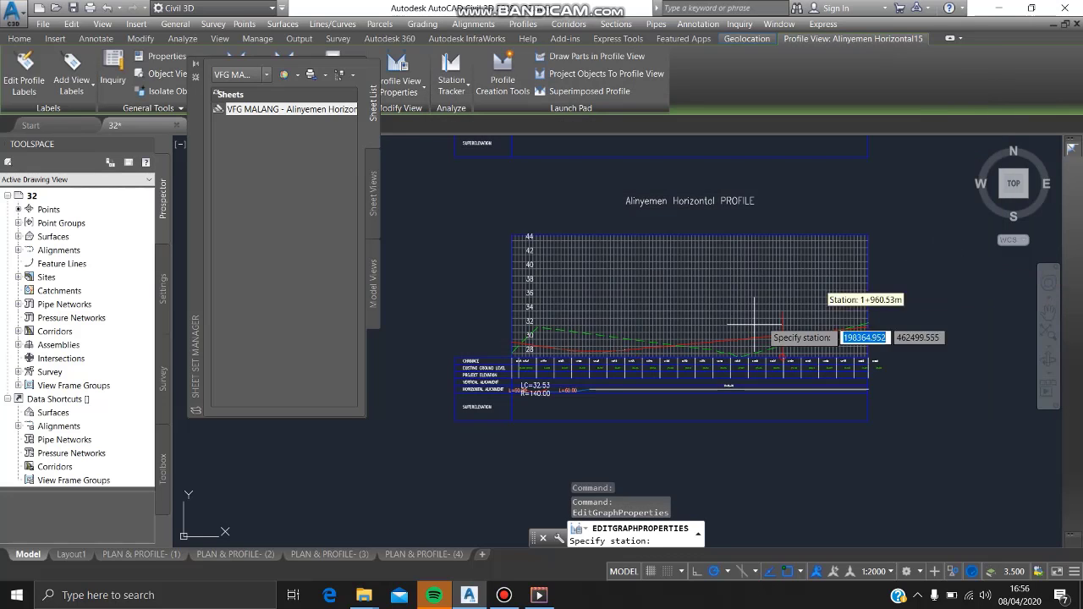
scroll(617, 395, "up", 5)
scroll(616, 395, "up", 4)
middle_click_drag(678, 335, 616, 408)
scroll(669, 410, "down", 2)
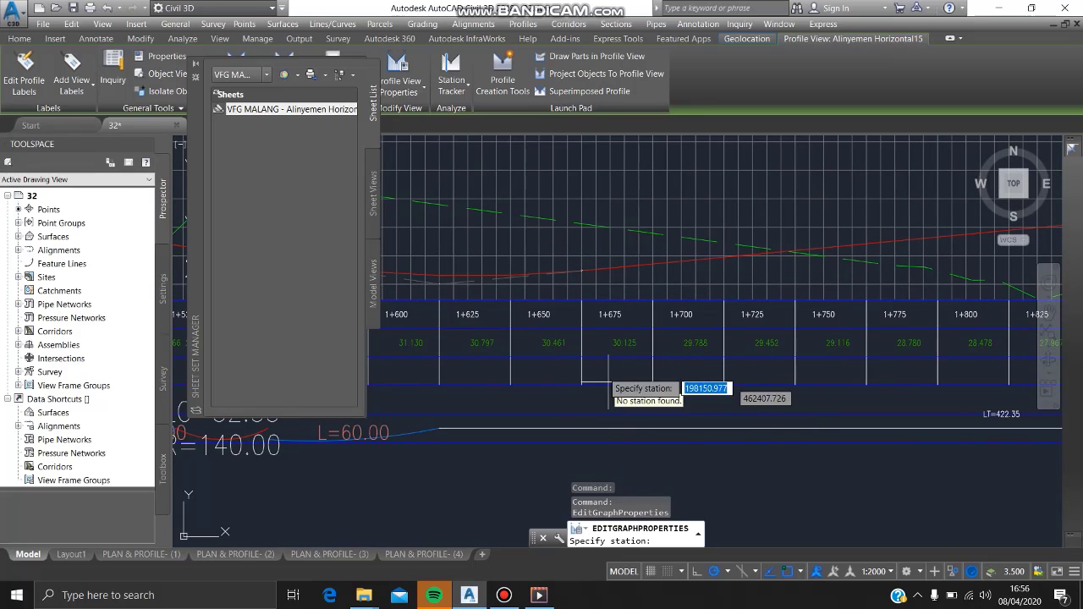
scroll(584, 273, "up", 2)
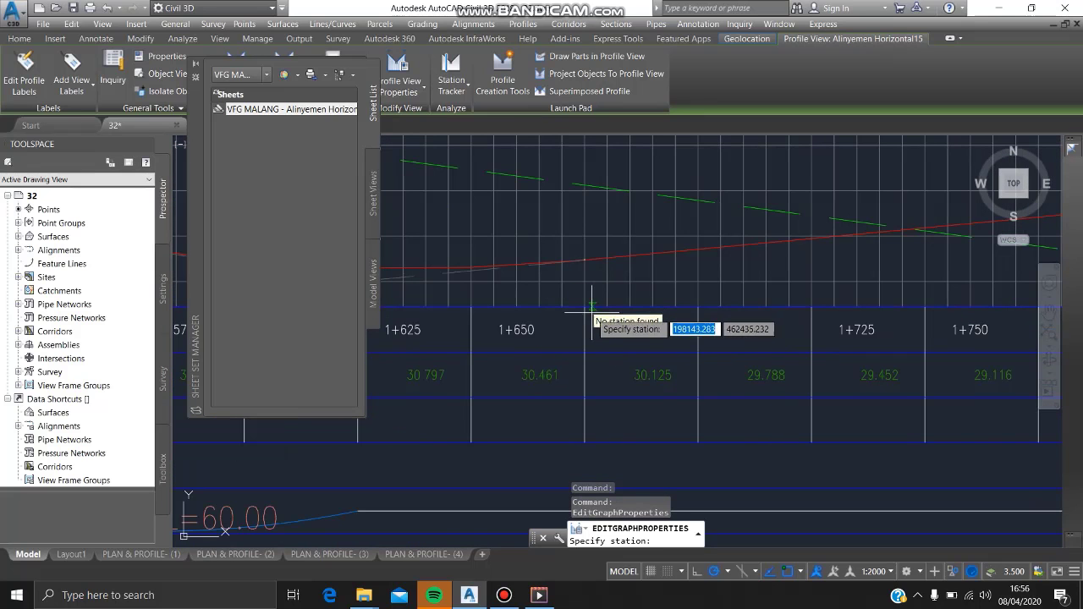
left_click(584, 307)
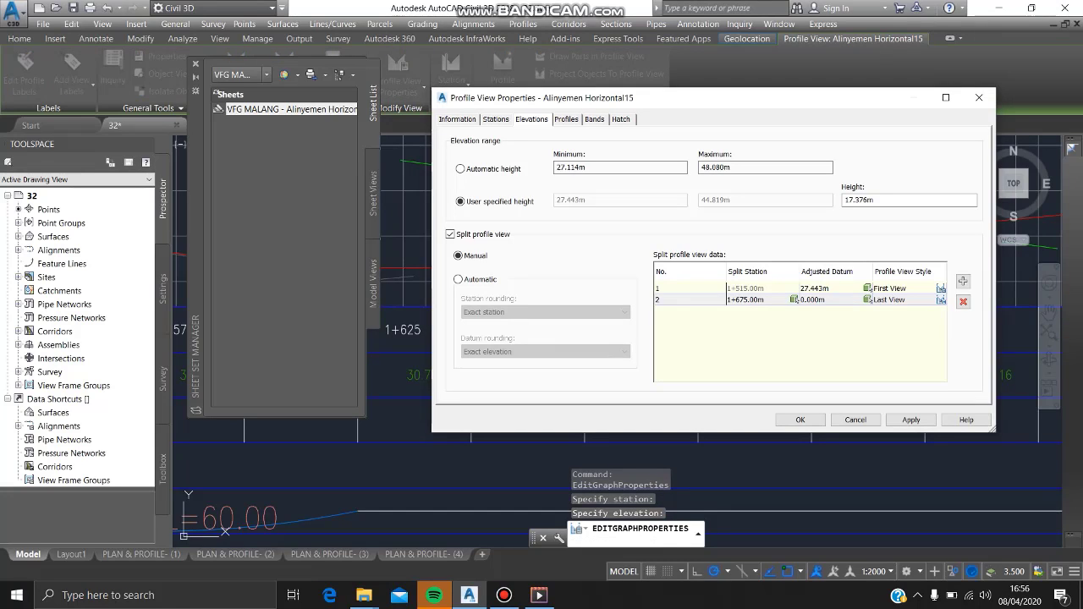
left_click(813, 299)
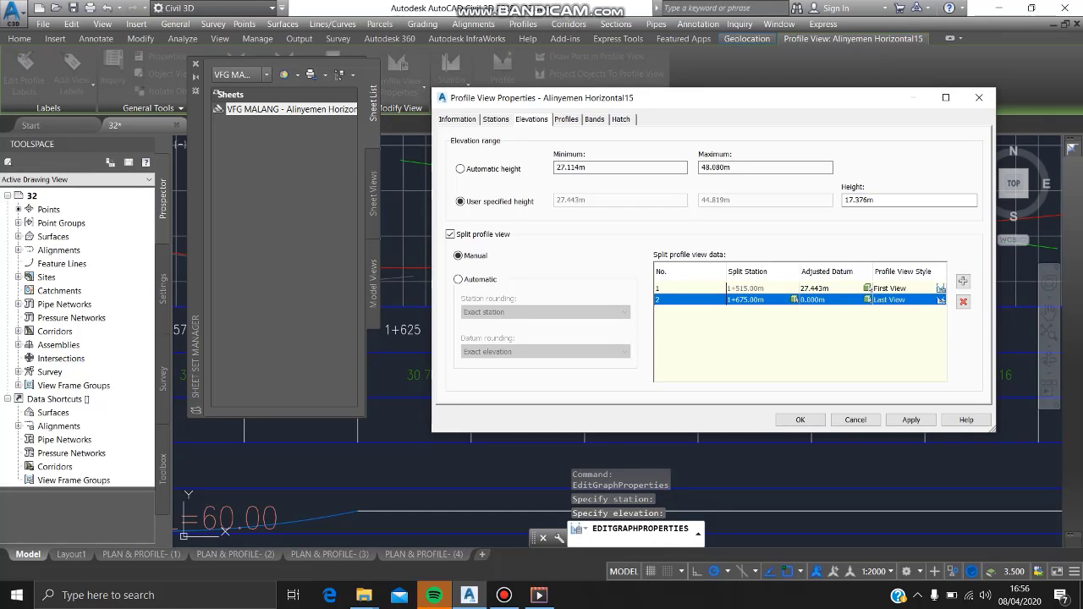
left_click(816, 288)
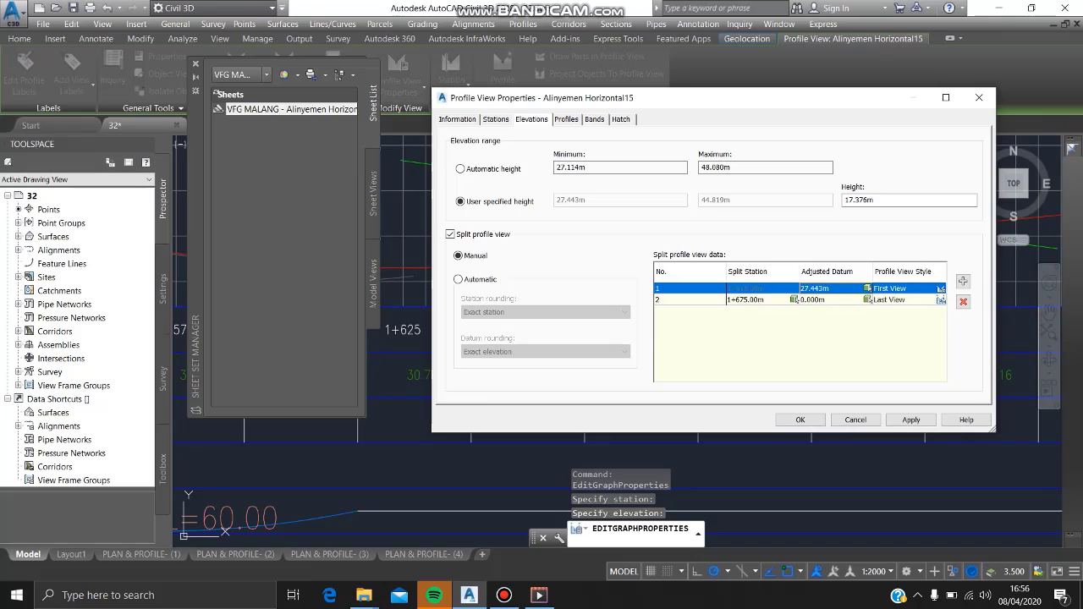
left_click(815, 300)
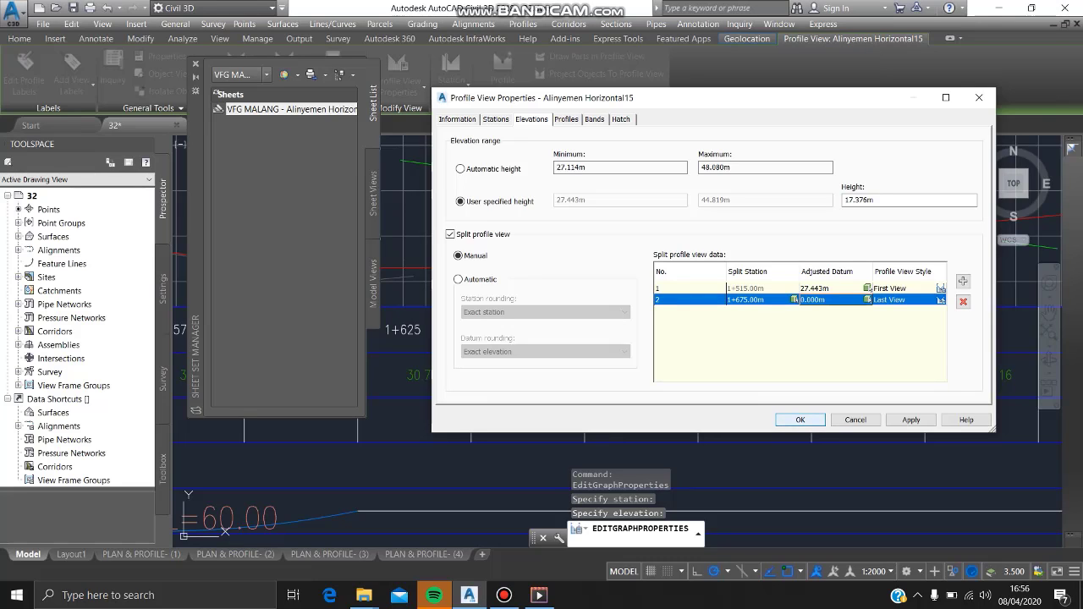
key("Return")
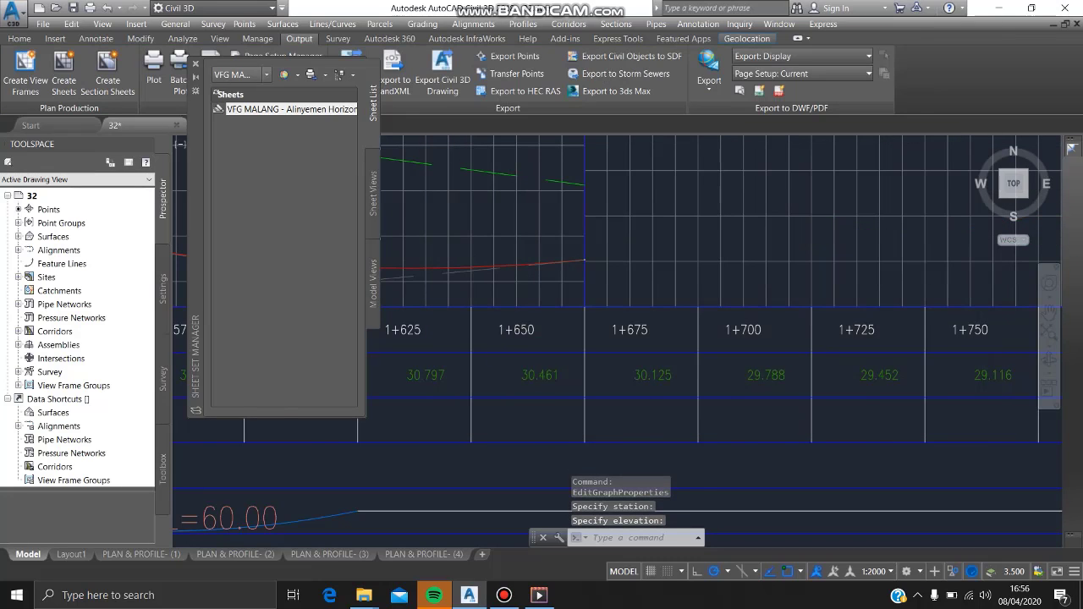
- Examine the split profile view, comparing the grids, elevation labels, profile lines and data bands on both sides of the split station
scroll(793, 370, "down", 8)
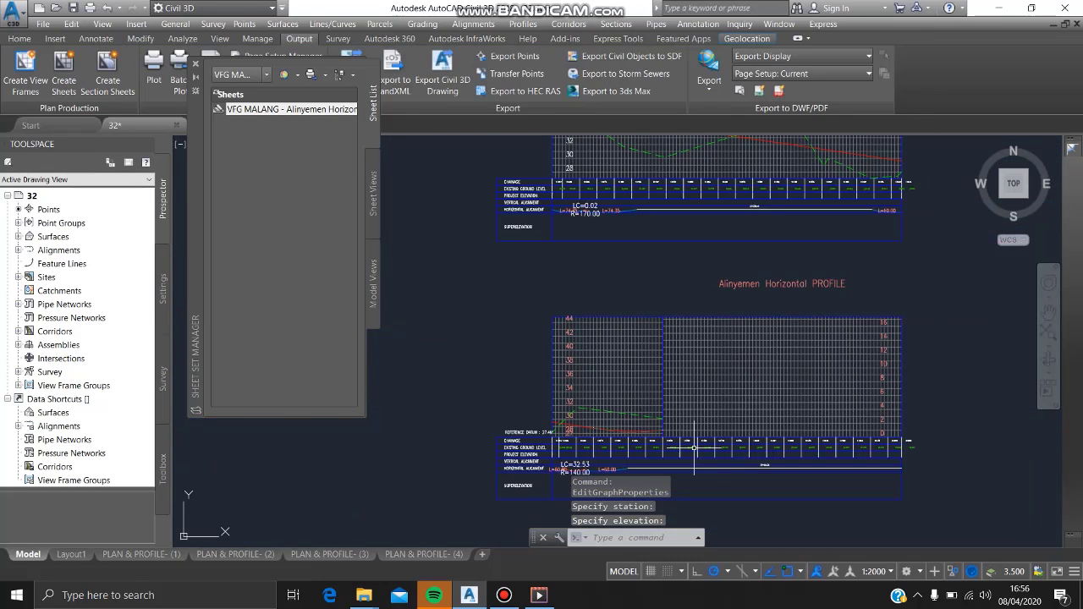
scroll(660, 369, "up", 5)
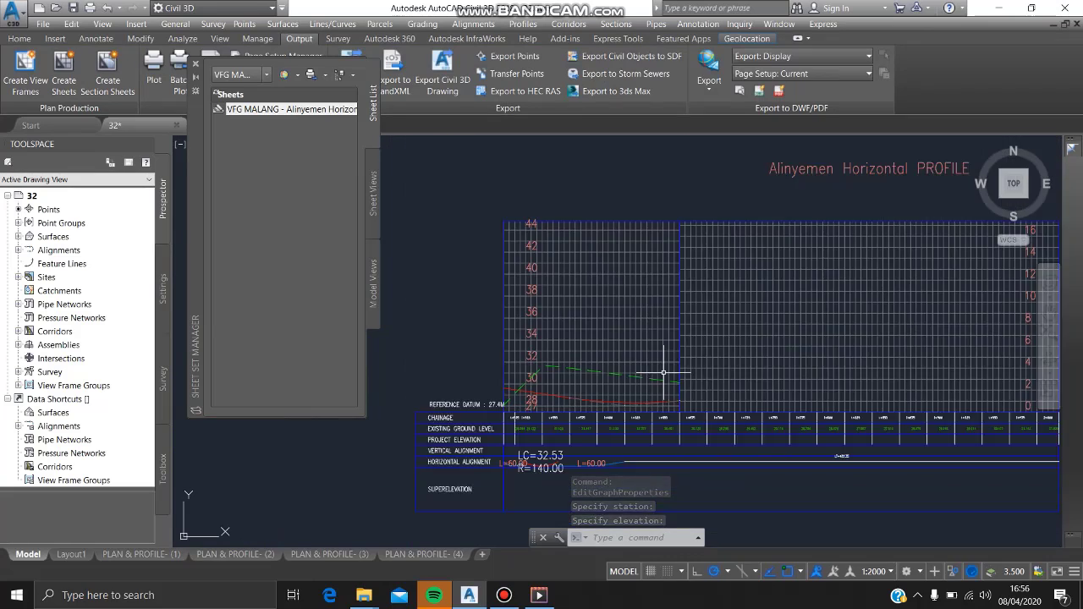
middle_click_drag(699, 360, 618, 356)
mouse_move(616, 402)
middle_mouse_down()
mouse_move(631, 346)
mouse_move(653, 347)
middle_mouse_up()
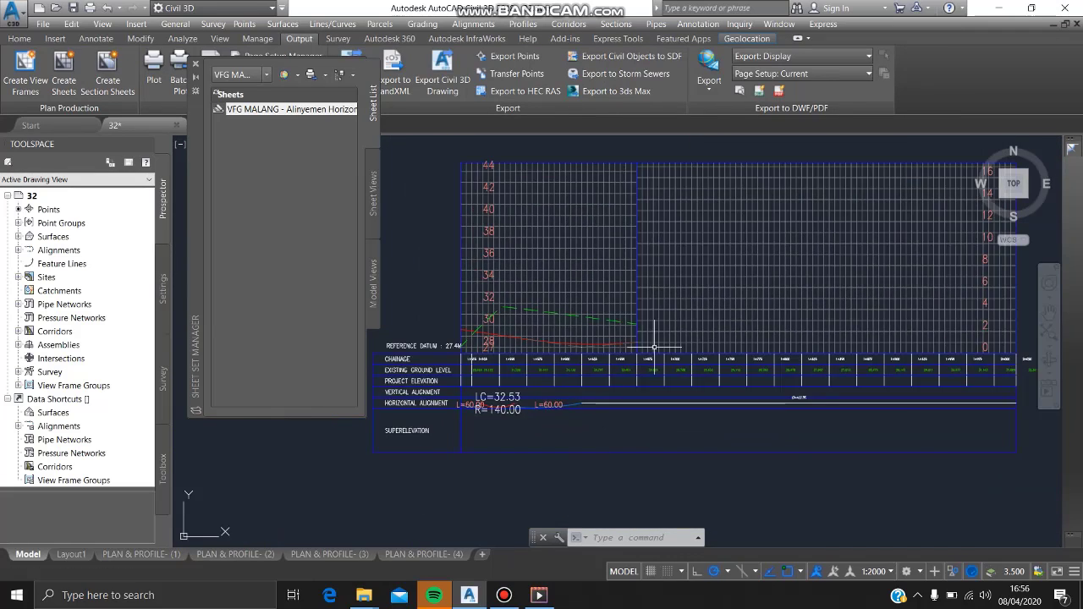
scroll(654, 347, "up", 2)
scroll(747, 343, "up", 2)
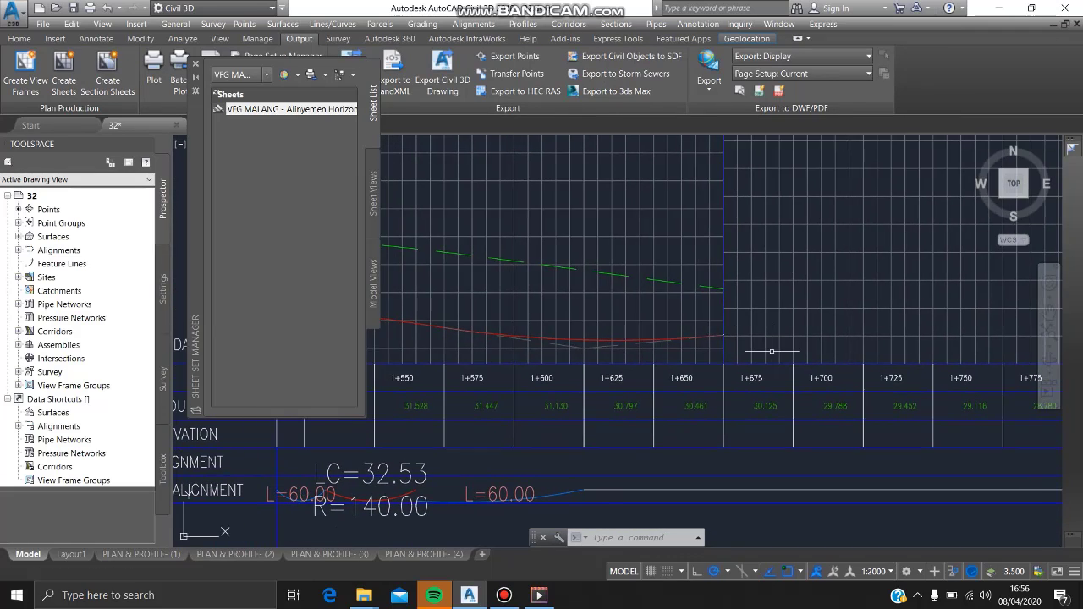
middle_click_drag(771, 351, 898, 350)
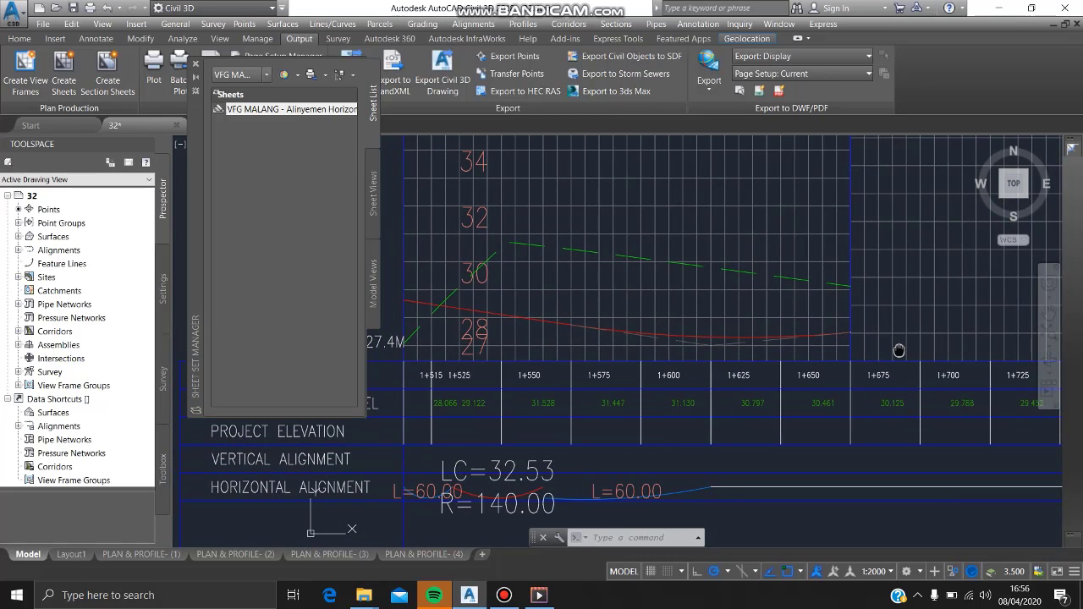
mouse_move(898, 350)
middle_mouse_down()
mouse_move(570, 367)
mouse_move(375, 401)
middle_mouse_up()
scroll(570, 367, "down", 2)
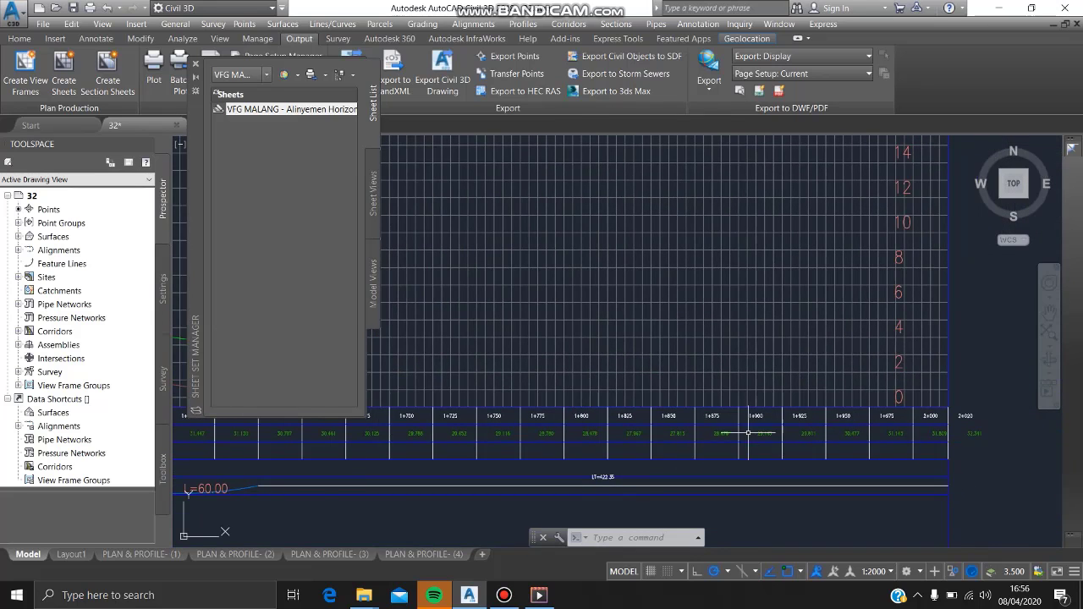
scroll(756, 424, "up", 4)
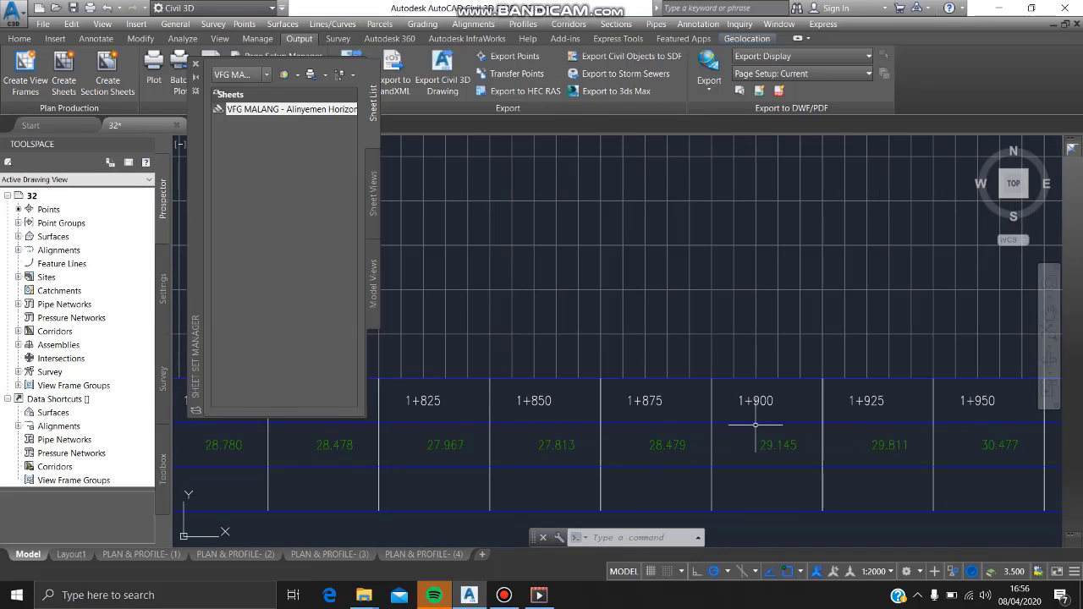
mouse_move(756, 424)
middle_mouse_down()
mouse_move(495, 448)
mouse_move(891, 367)
middle_mouse_up()
scroll(702, 423, "down", 5)
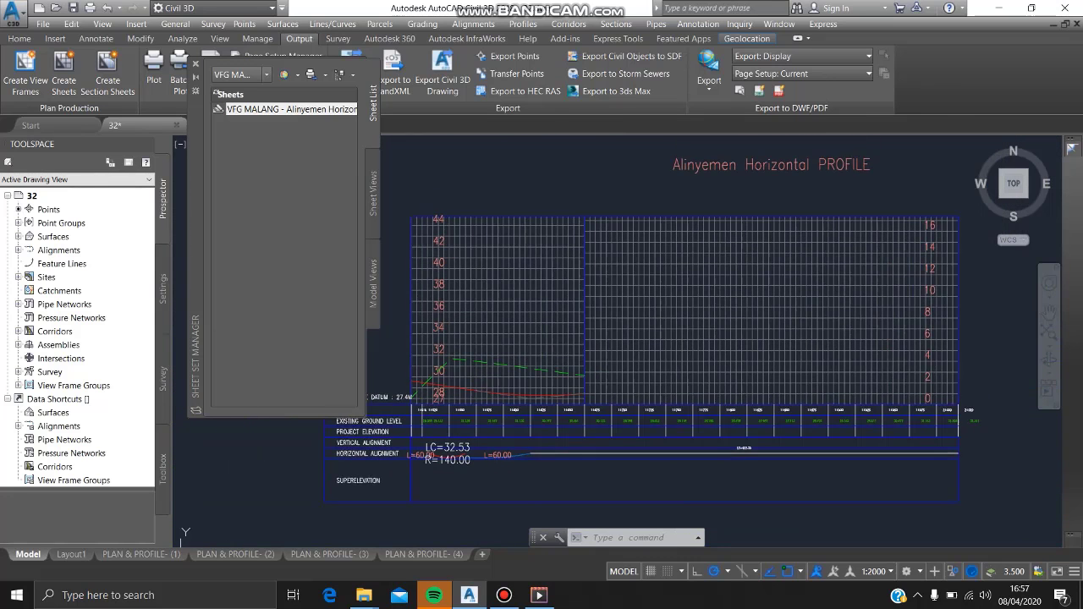
- Reopen the split profile view's properties and set the adjusted datum of the first segment to 27 m
left_click(669, 495)
right_click(686, 312)
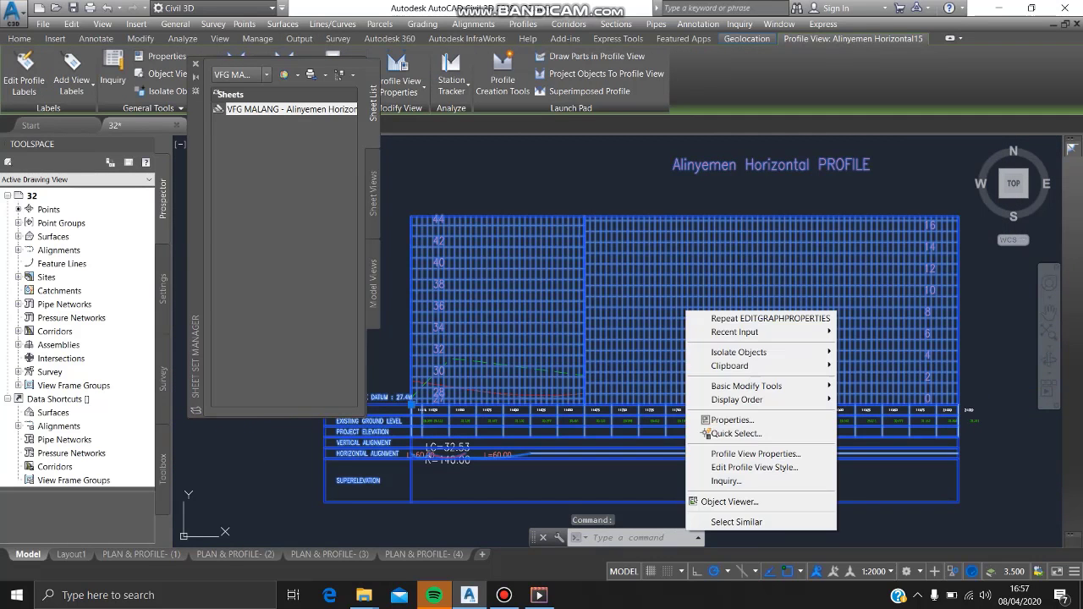
left_click(755, 454)
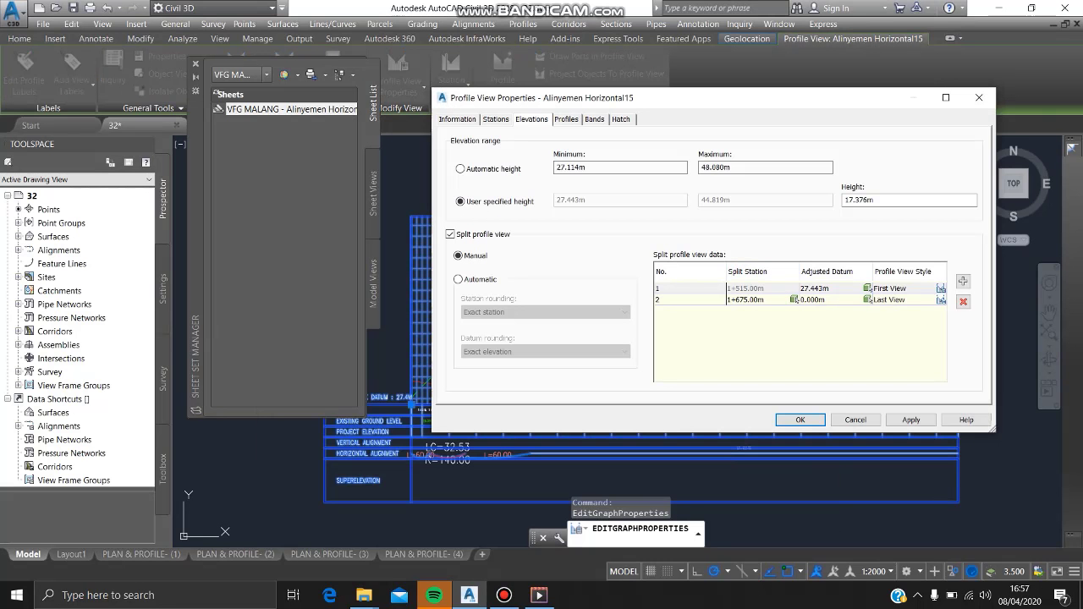
left_click(817, 289)
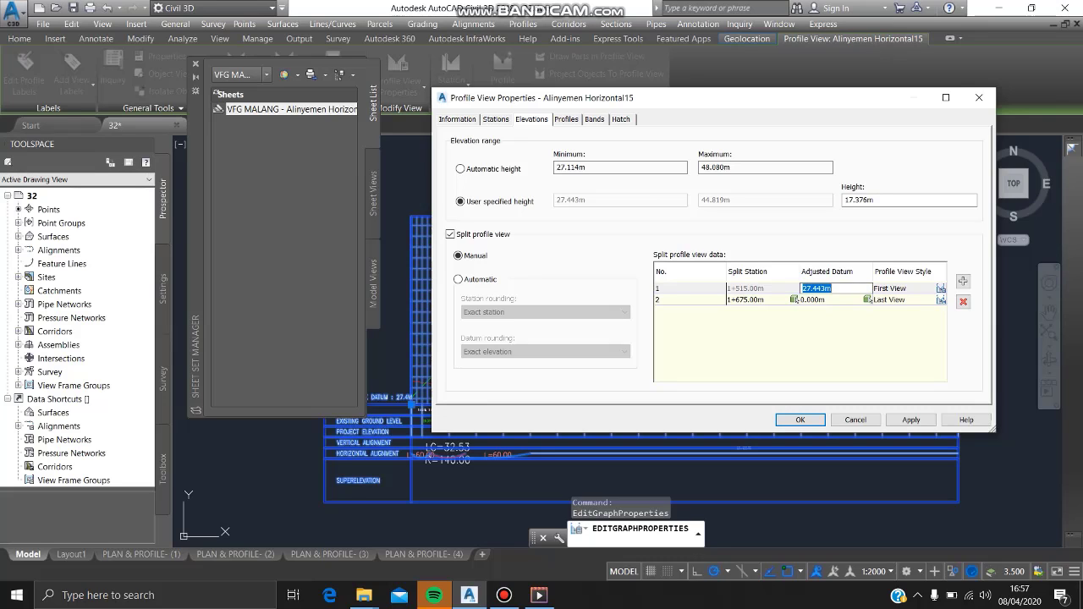
type("26")
type("7")
key("Return")
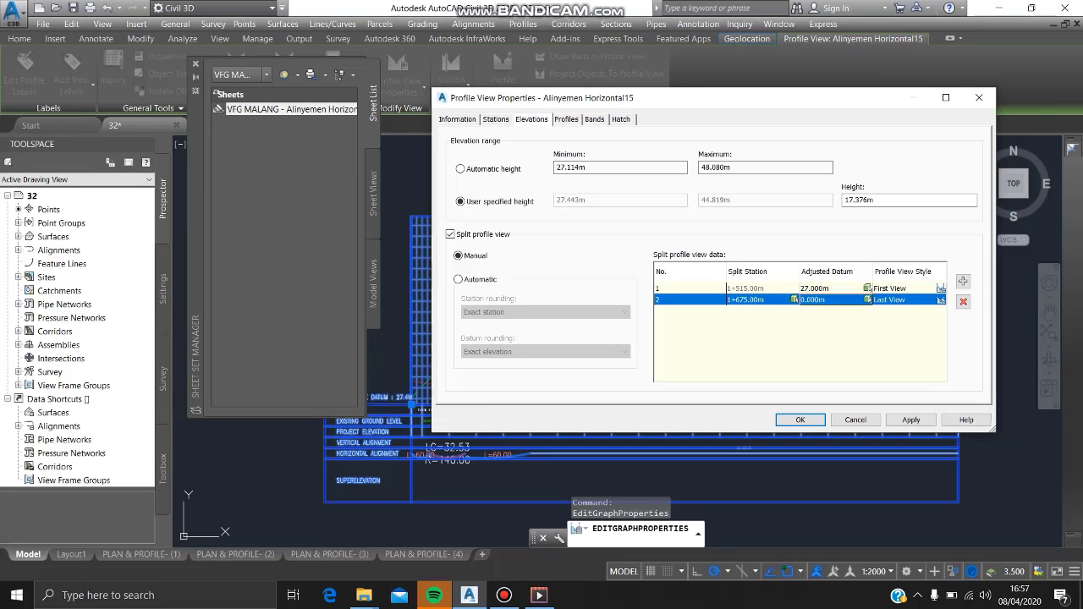
- Set the adjusted datum of the segment starting at station 1+675.00 to 26 m and apply it
left_click(824, 299)
type("2")
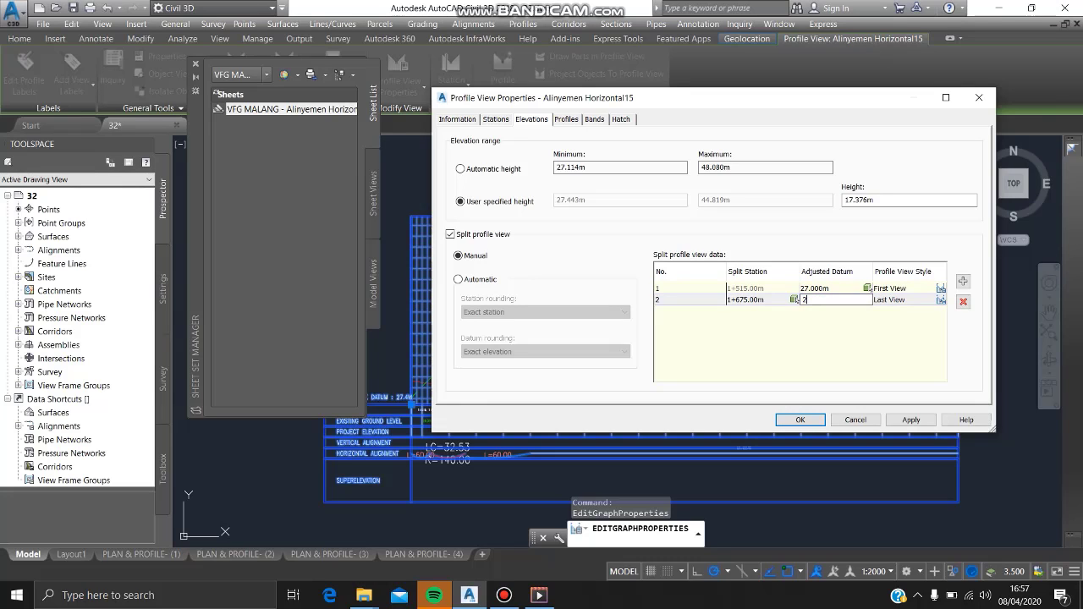
type("6")
left_click(911, 419)
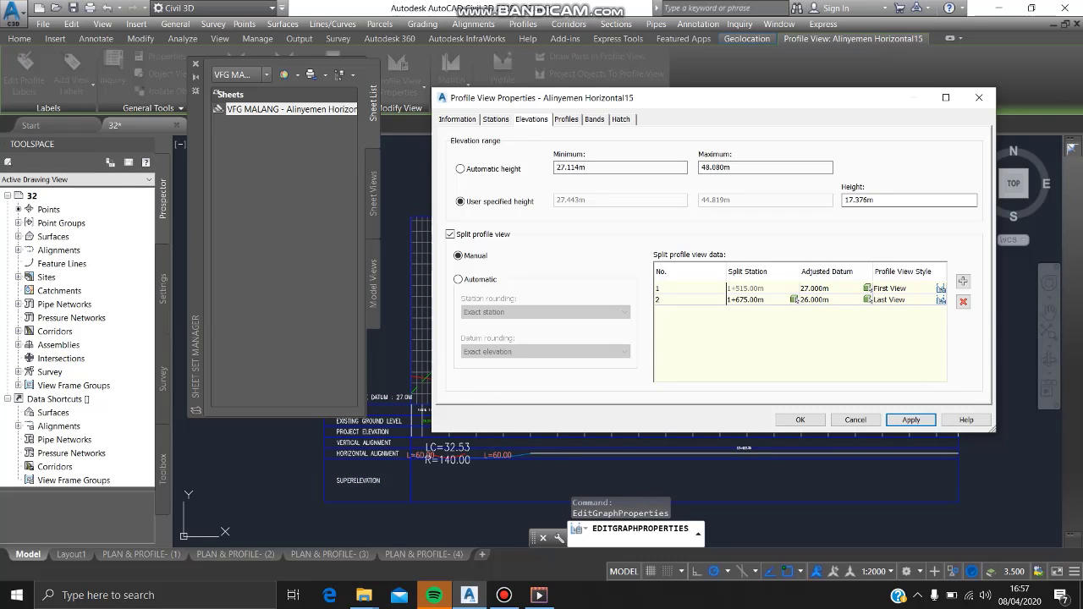
- Edit the first segment's First View style to clip vertical and horizontal grids to the highest profiles and omit the grid in padding areas
left_click_drag(719, 98, 723, 179)
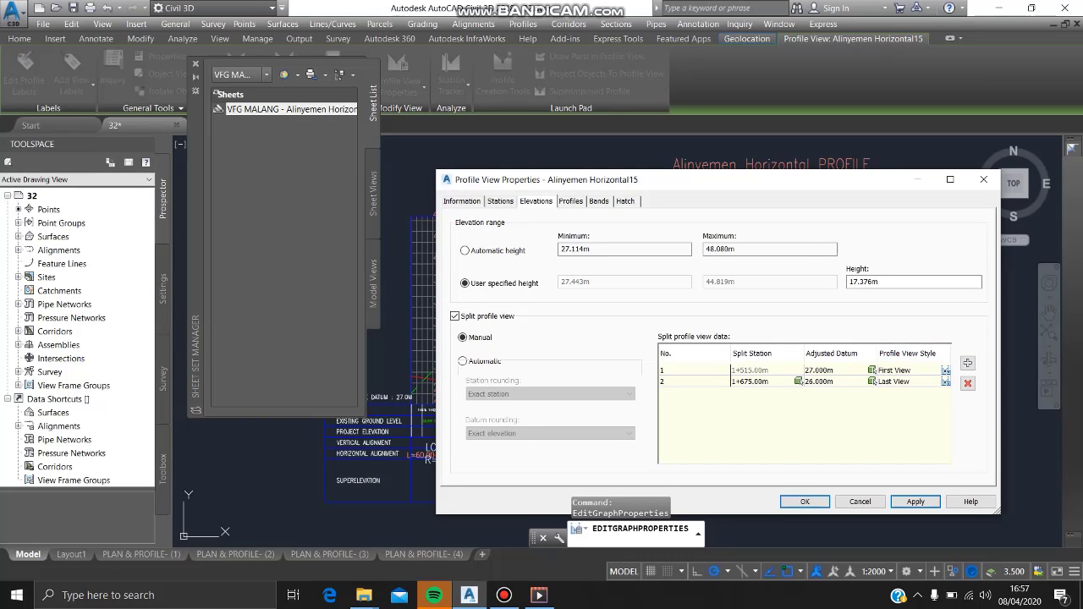
left_click(833, 370)
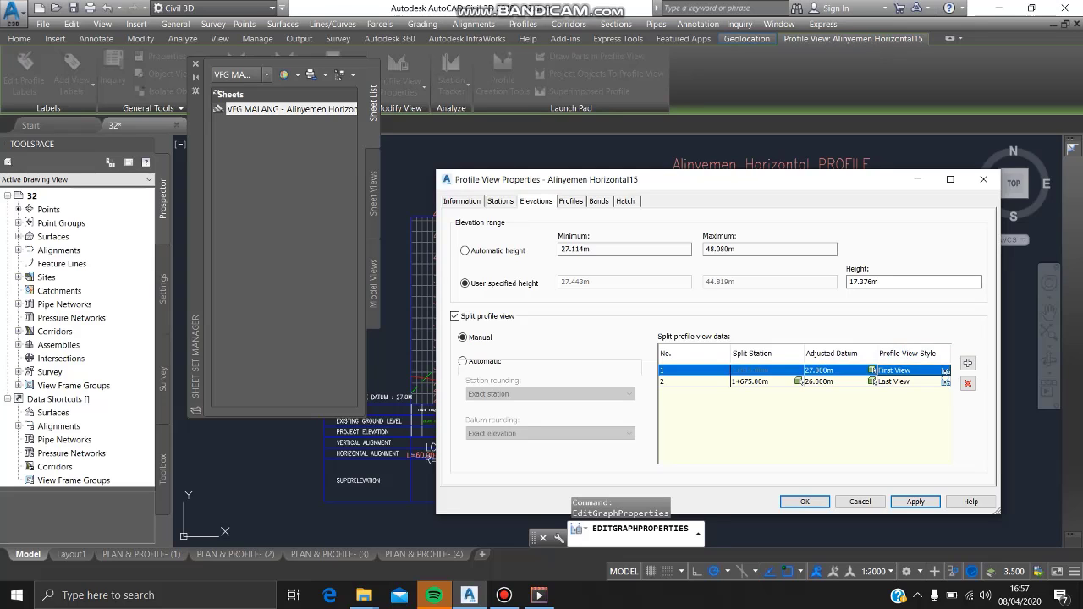
left_click(946, 370)
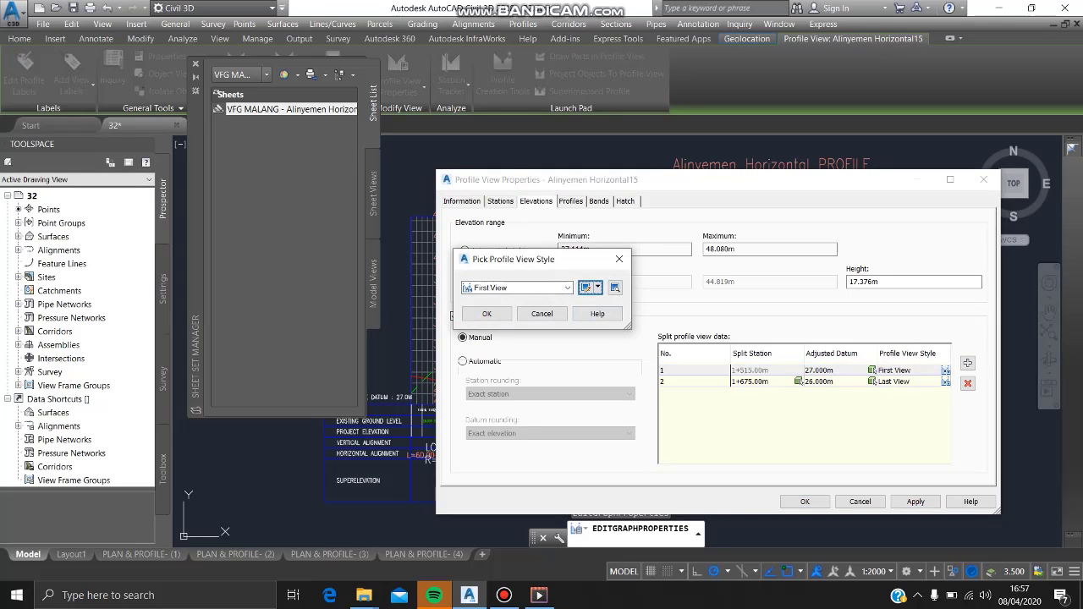
left_click(585, 288)
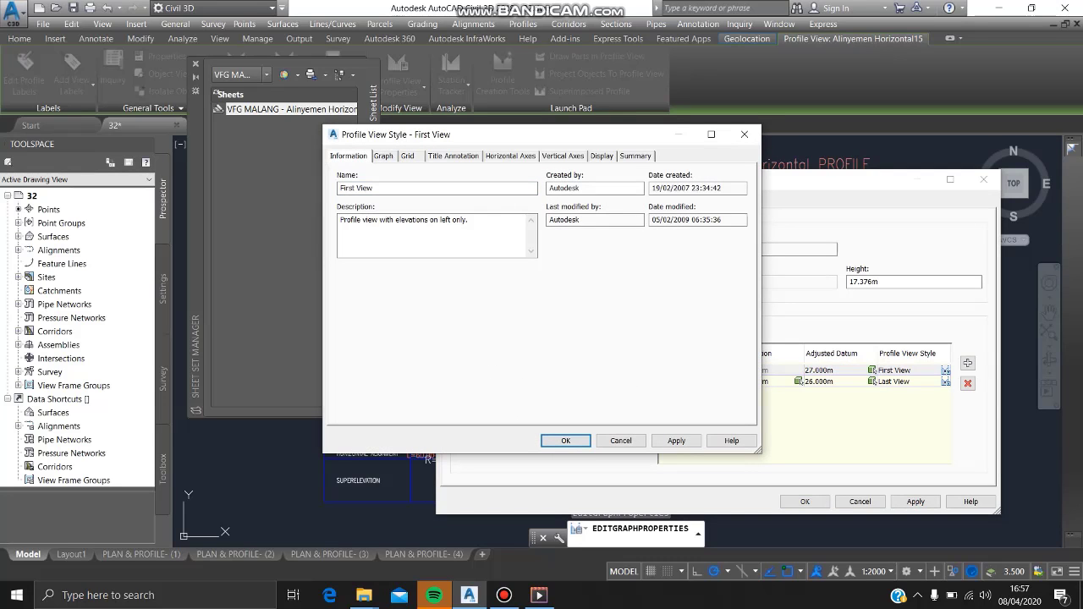
left_click(408, 156)
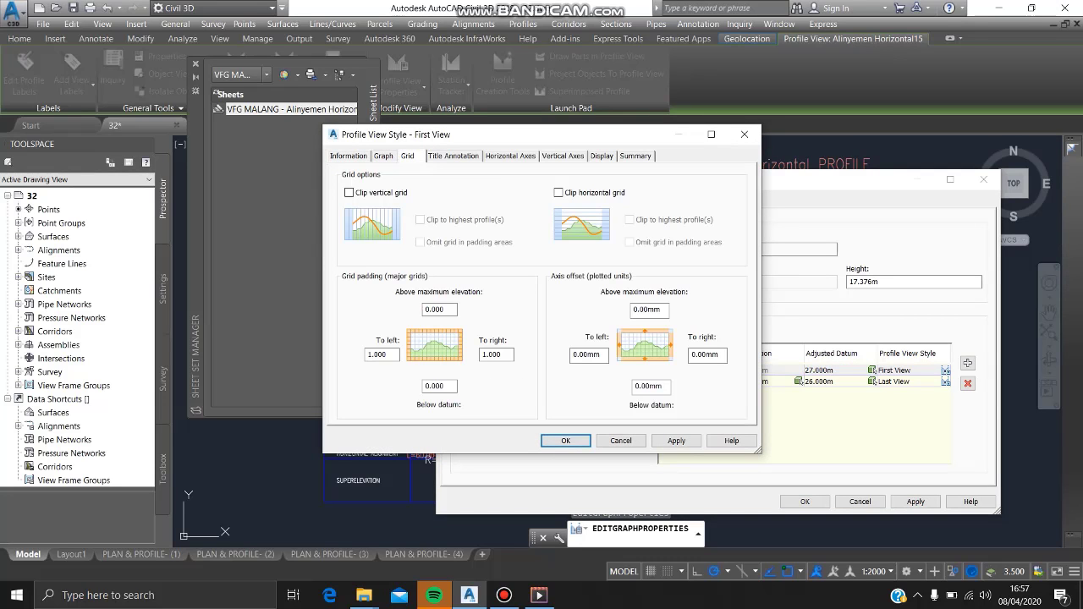
left_click(349, 192)
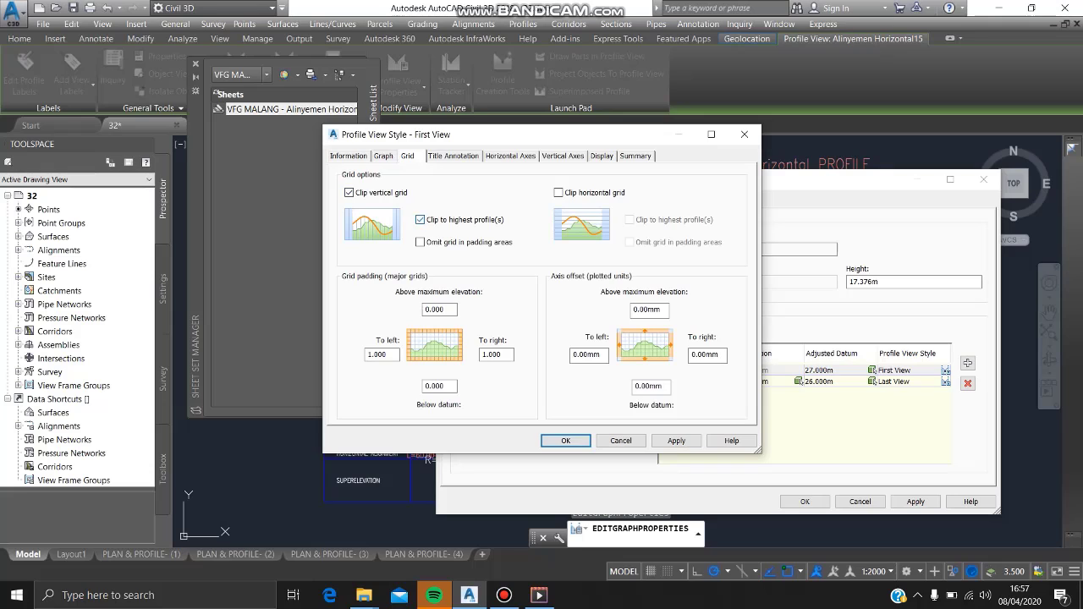
left_click(420, 242)
left_click(558, 193)
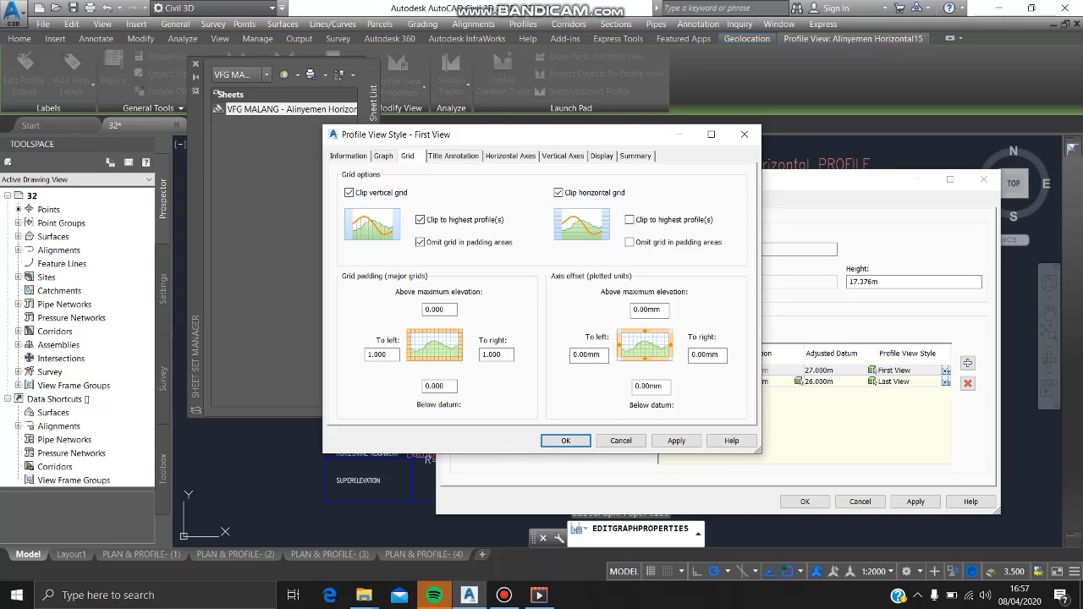
left_click(629, 220)
left_click(629, 242)
- In the First View style, set the graph view title's text height to 2 mm and the bottom axis title's text height to 1.5 mm
left_click(454, 156)
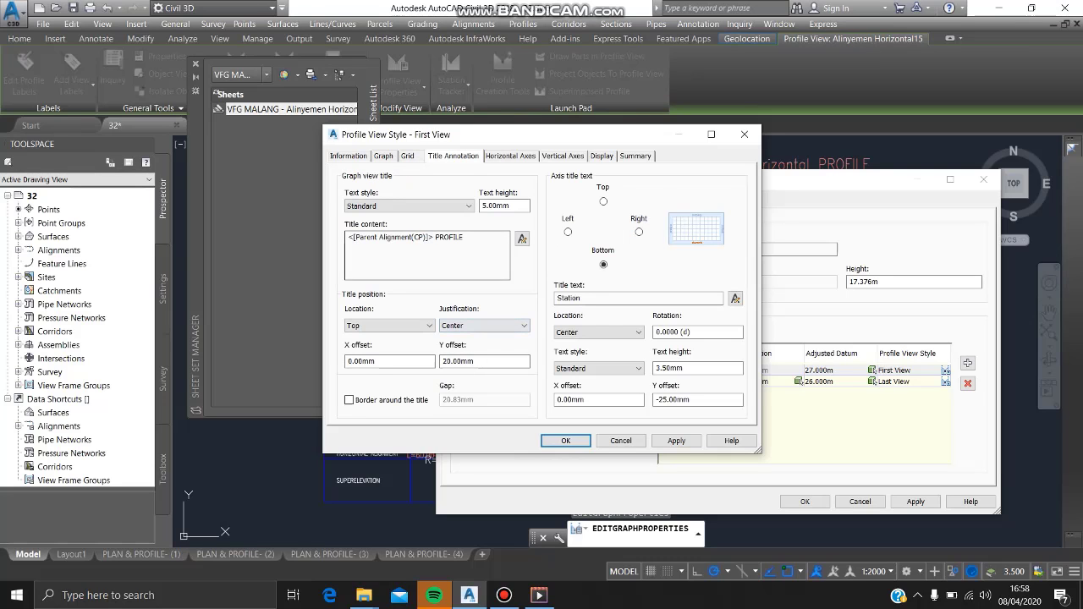
left_click(484, 205)
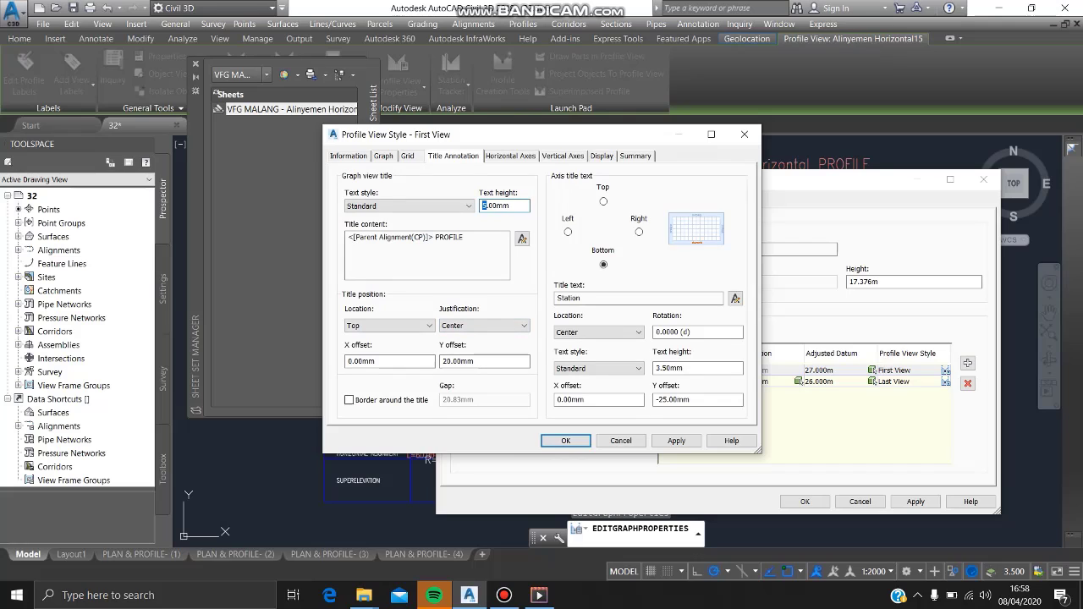
key("BackSpace")
type("2")
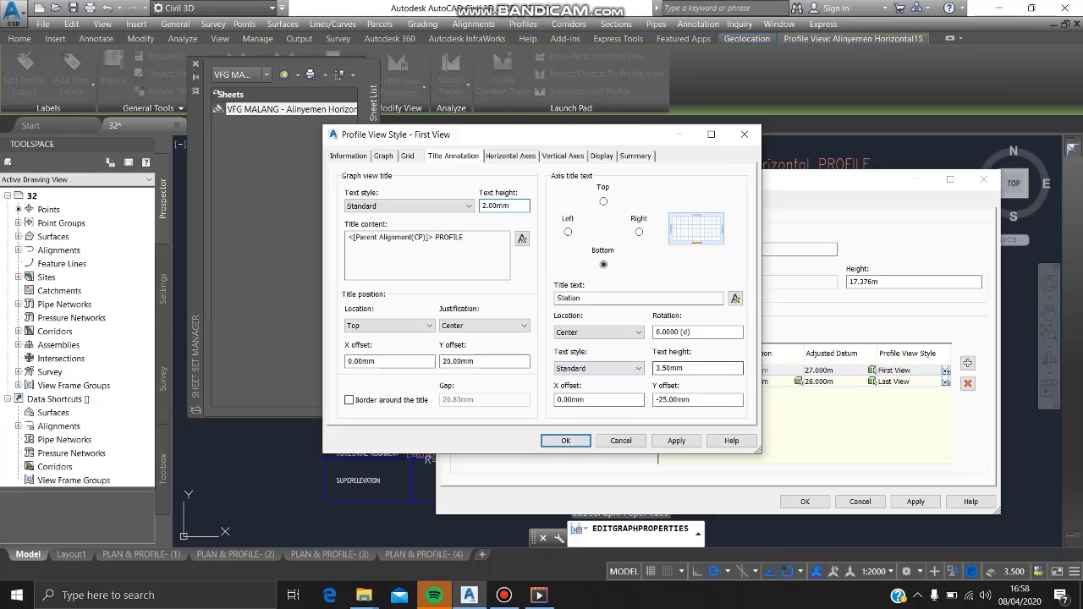
left_click(666, 368)
left_click_drag(670, 368, 654, 368)
type("1.5")
- Set the axis title text height to 1.5 mm for the right and top axes and 1 mm for the left, accept, and reopen the First View style
left_click(638, 232)
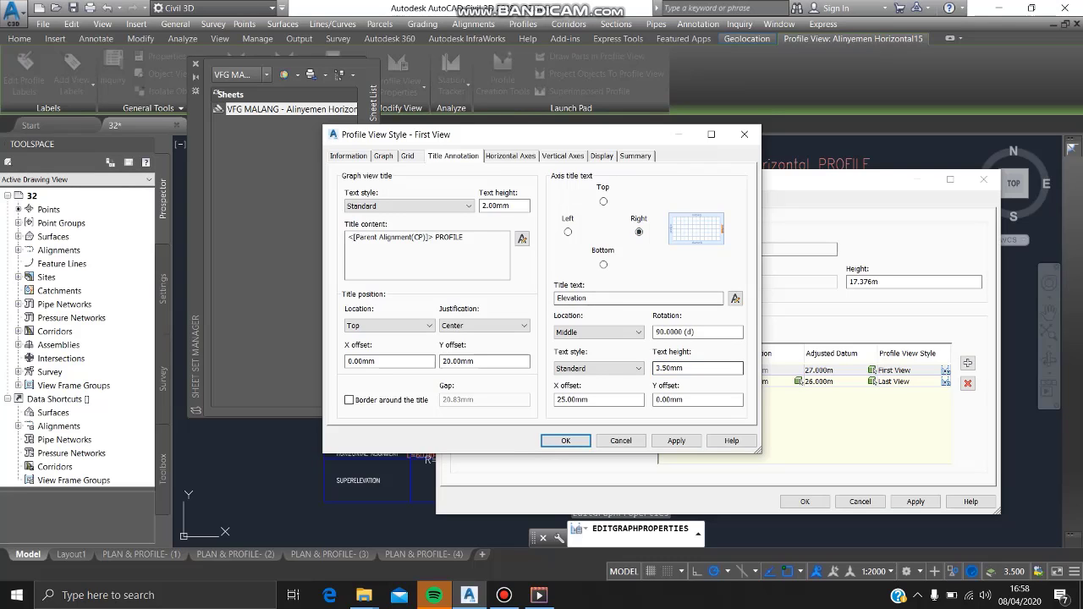
left_click_drag(671, 368, 655, 368)
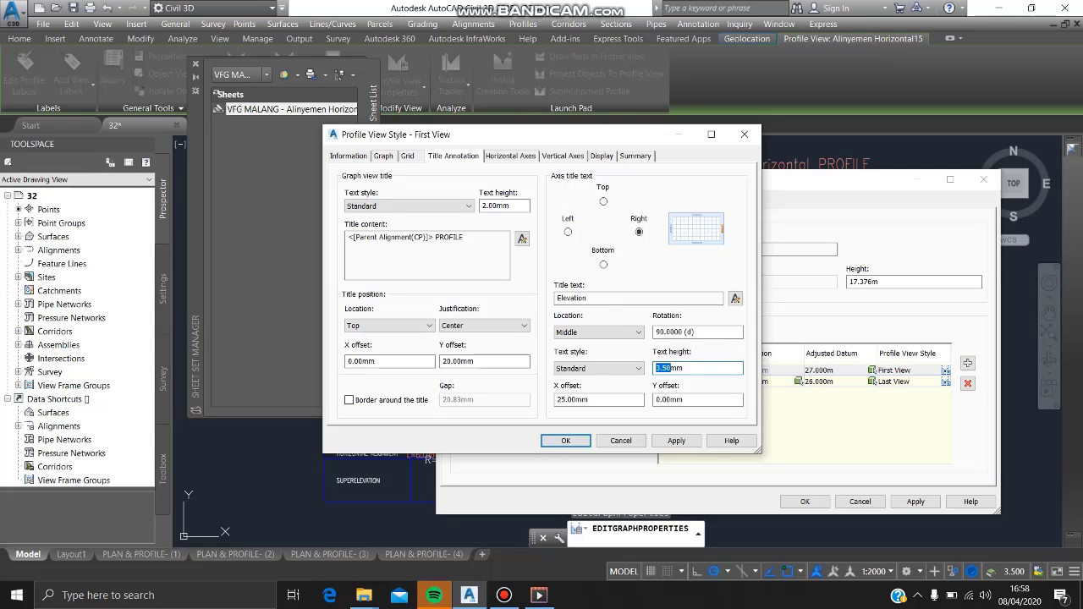
type("1.5")
left_click(603, 201)
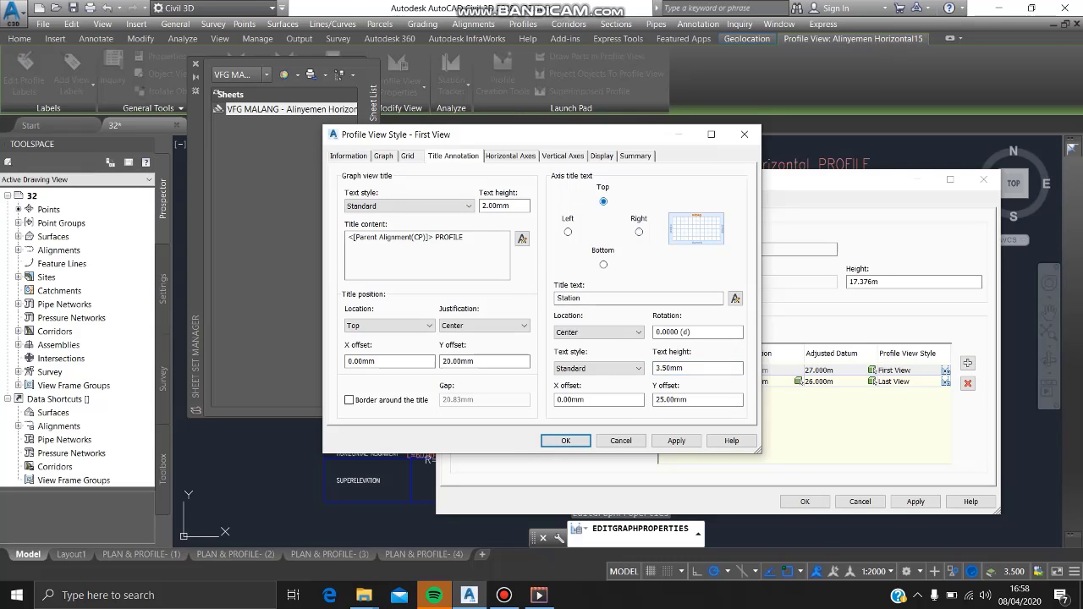
left_click(677, 368)
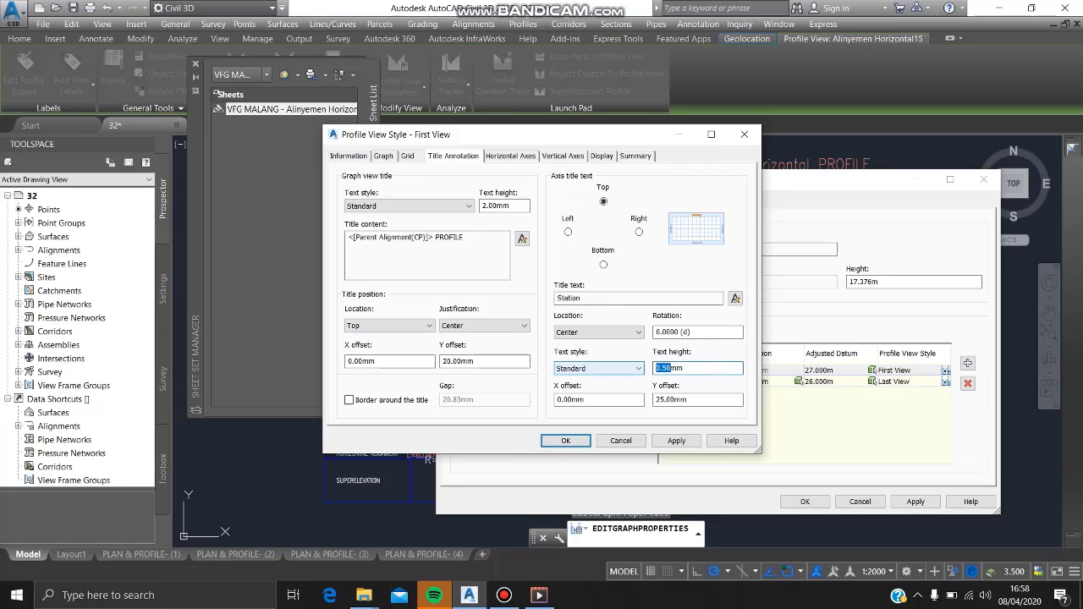
type("1.5")
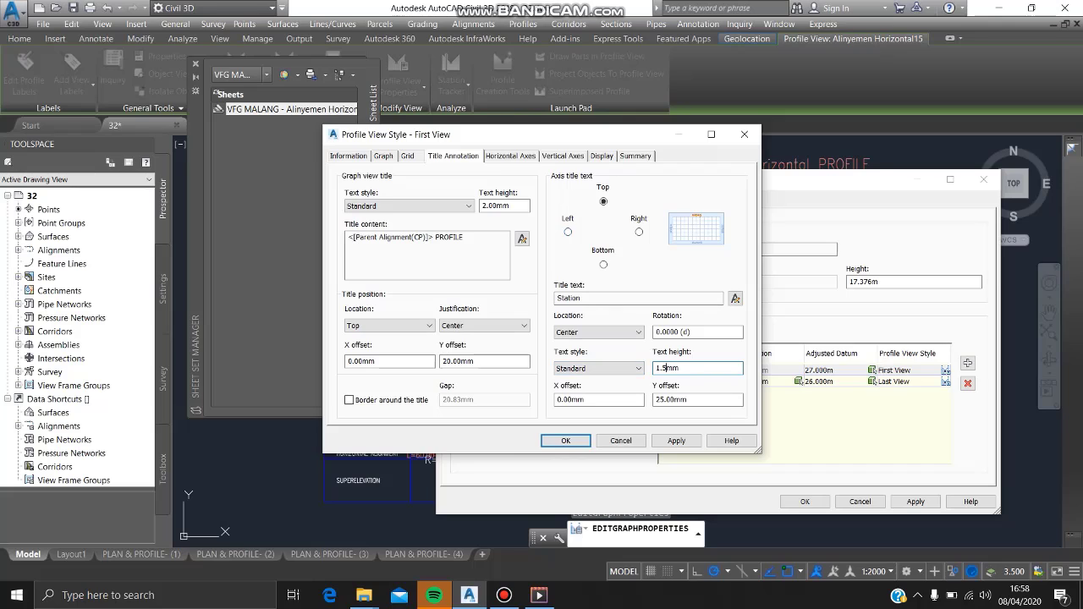
left_click(567, 232)
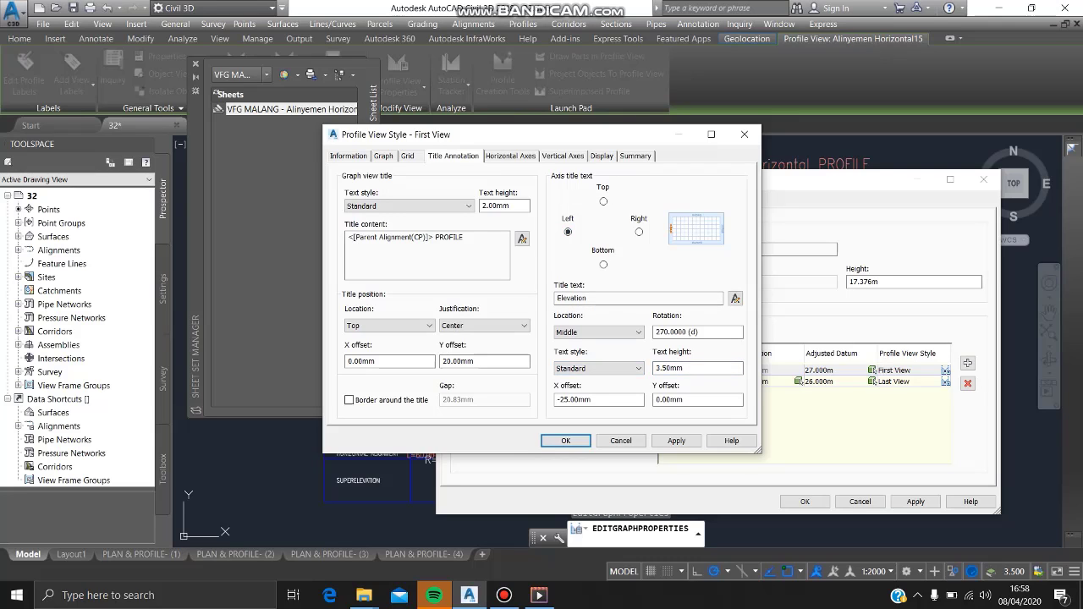
left_click_drag(670, 368, 656, 368)
type("1")
left_click(565, 440)
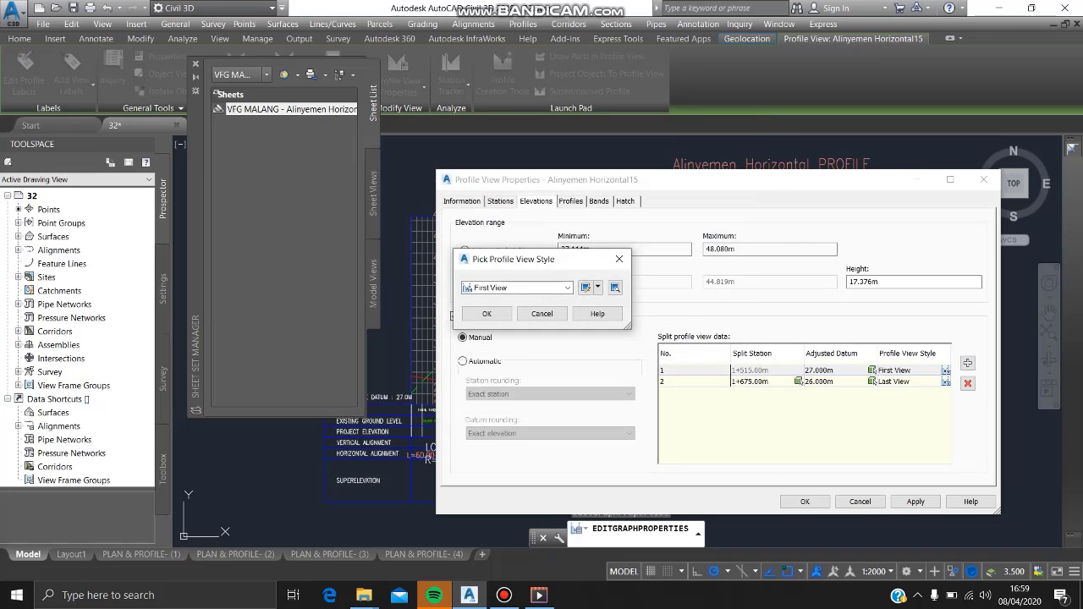
left_click(585, 287)
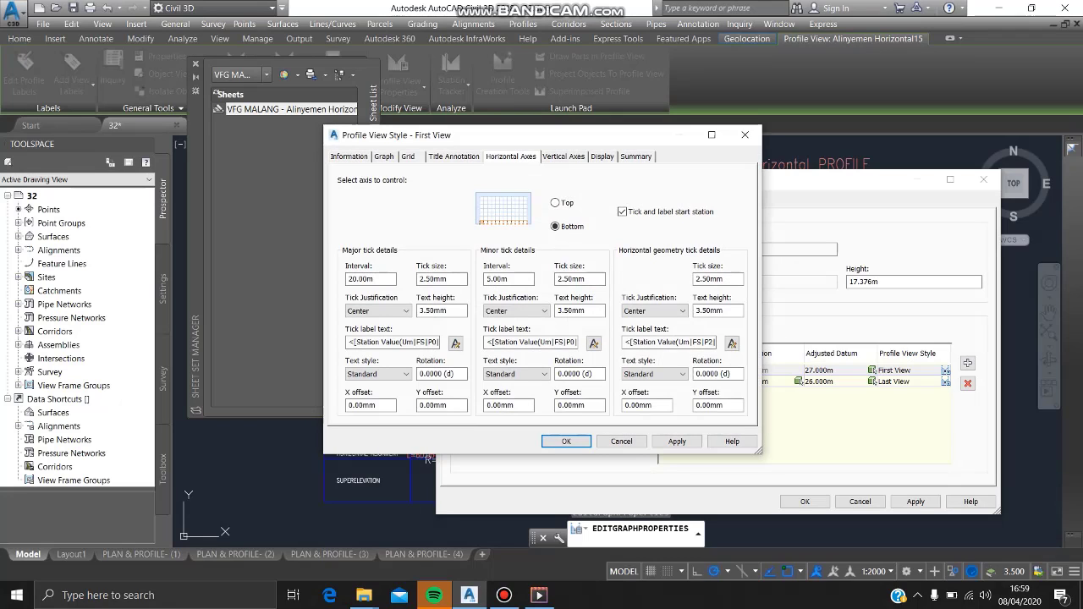
left_click(420, 278)
key("BackSpace")
type("1")
left_click(555, 203)
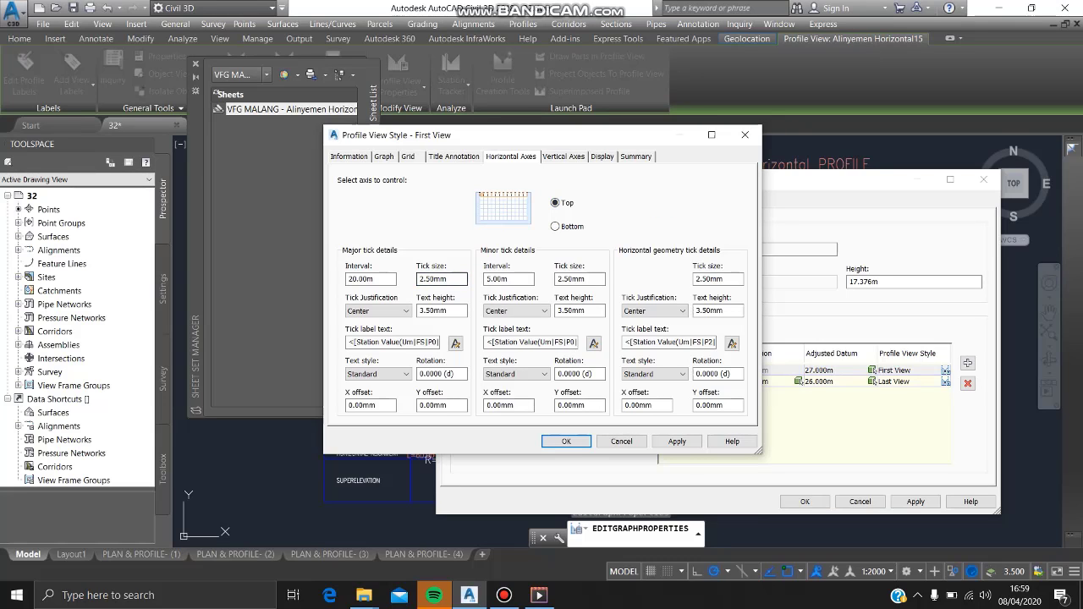
left_click(423, 279)
left_click(555, 226)
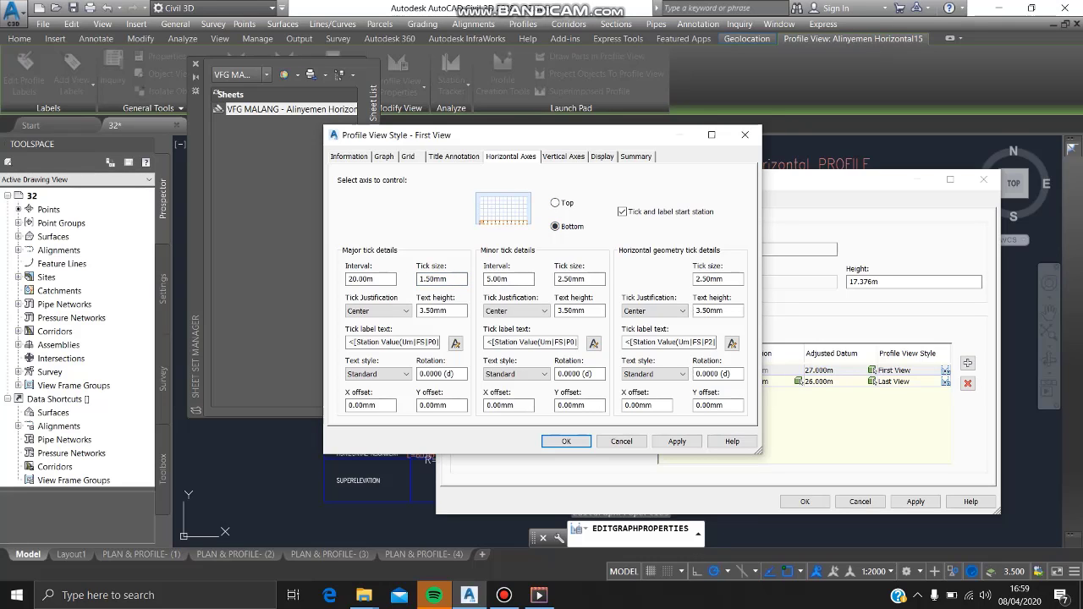
left_click(419, 280)
key("Delete")
type("2")
- Set the major tick text height of the bottom and top horizontal axes to 1.50 mm
left_click(419, 310)
key("BackSpace")
type("1")
left_click(554, 202)
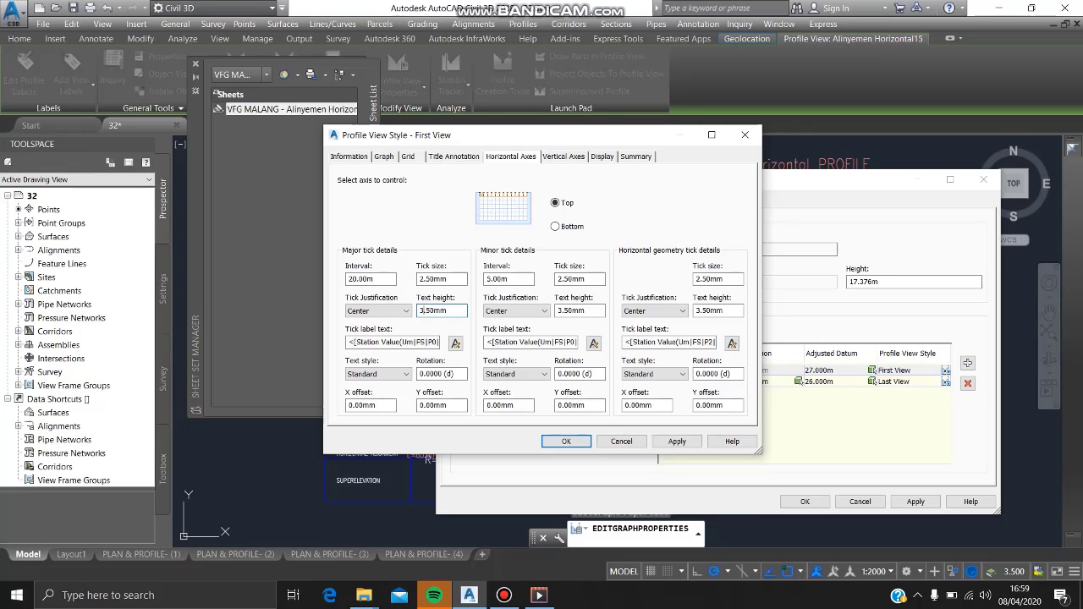
key("BackSpace")
type("1")
- Set the minor tick text height of the top and bottom horizontal axes to 1.50 mm
left_click(562, 310)
key("BackSpace")
type("1")
left_click(559, 226)
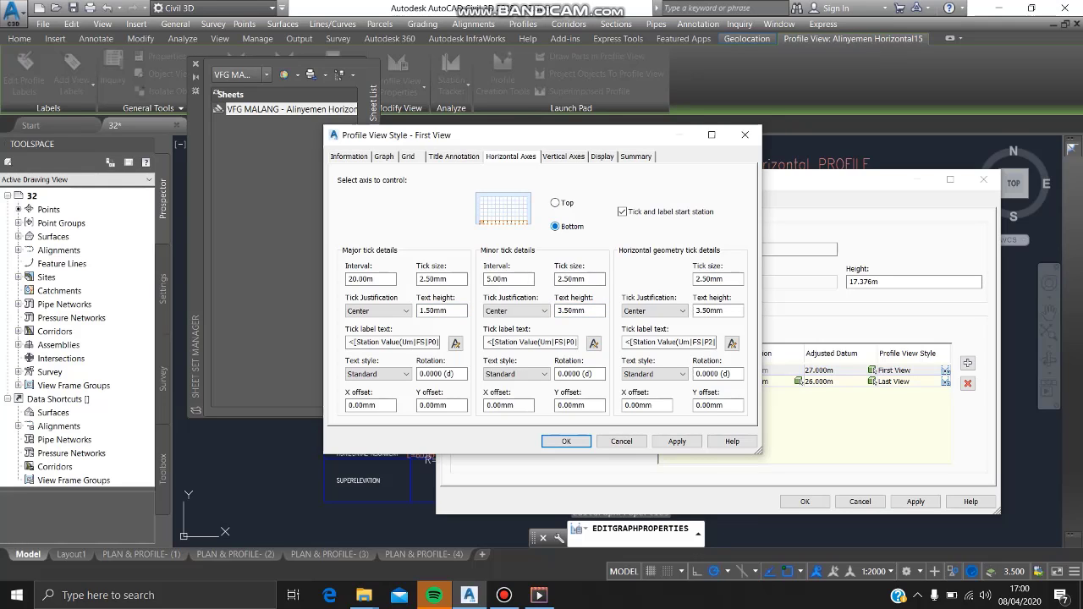
left_click(563, 311)
key("BackSpace")
type("1")
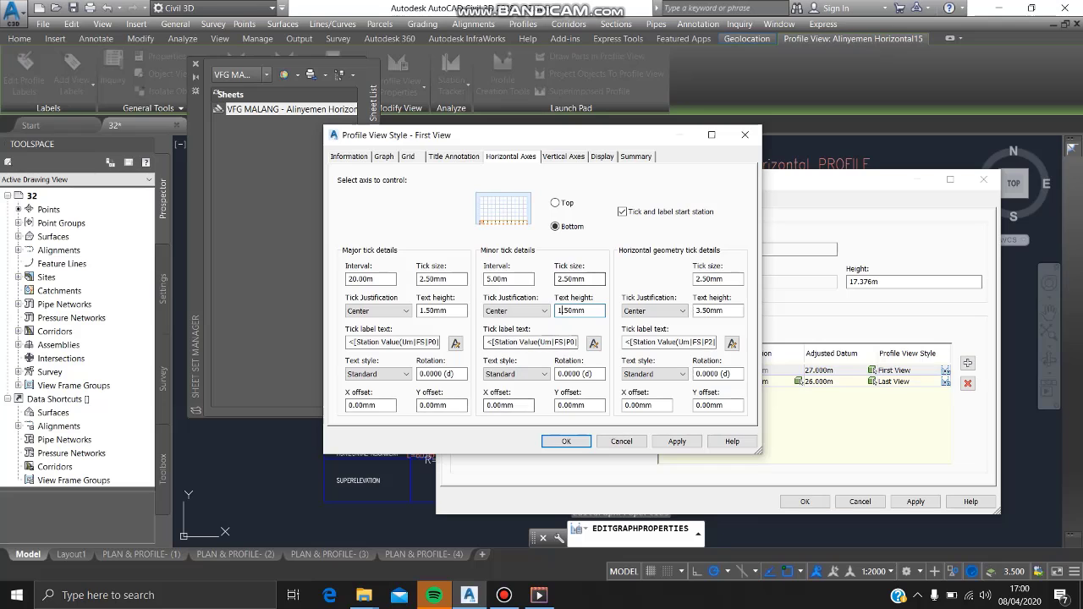
- Set the major tick text height of the left and right vertical axes to 1.50 mm
left_click(563, 157)
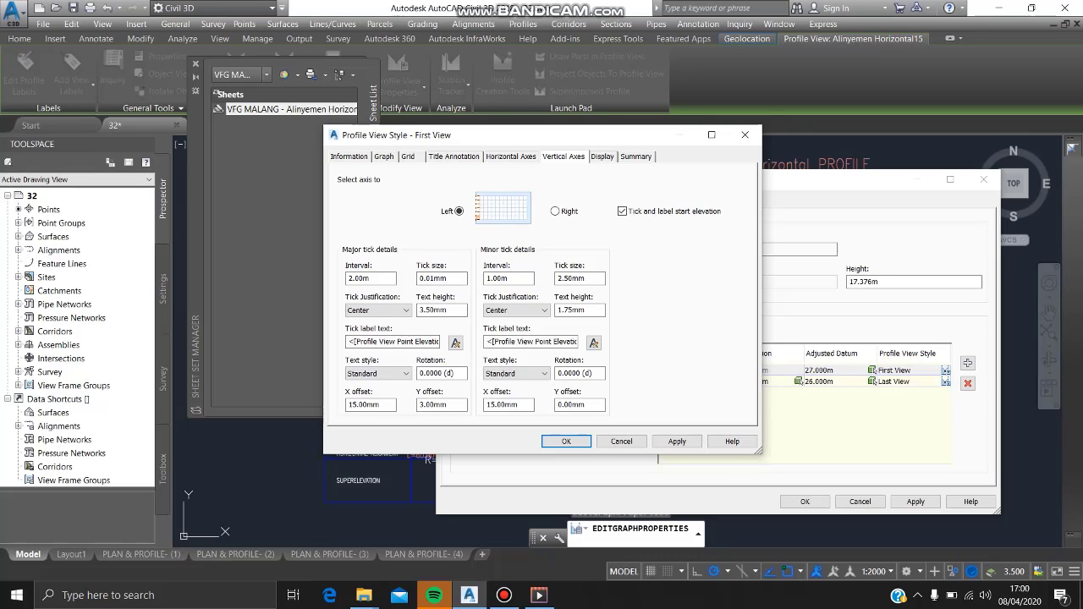
left_click(424, 310)
key("BackSpace")
type("1")
left_click(555, 212)
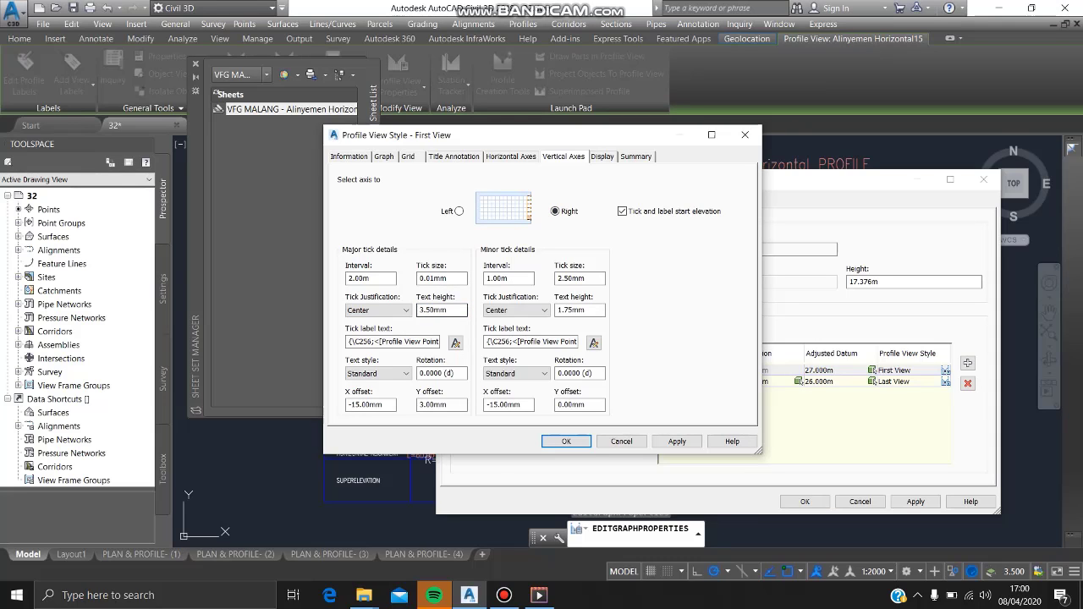
left_click(424, 311)
key("BackSpace")
type("1")
- Set the right vertical axis's X offset to 0 mm for both major and minor ticks
left_click(384, 405)
double_click(369, 405)
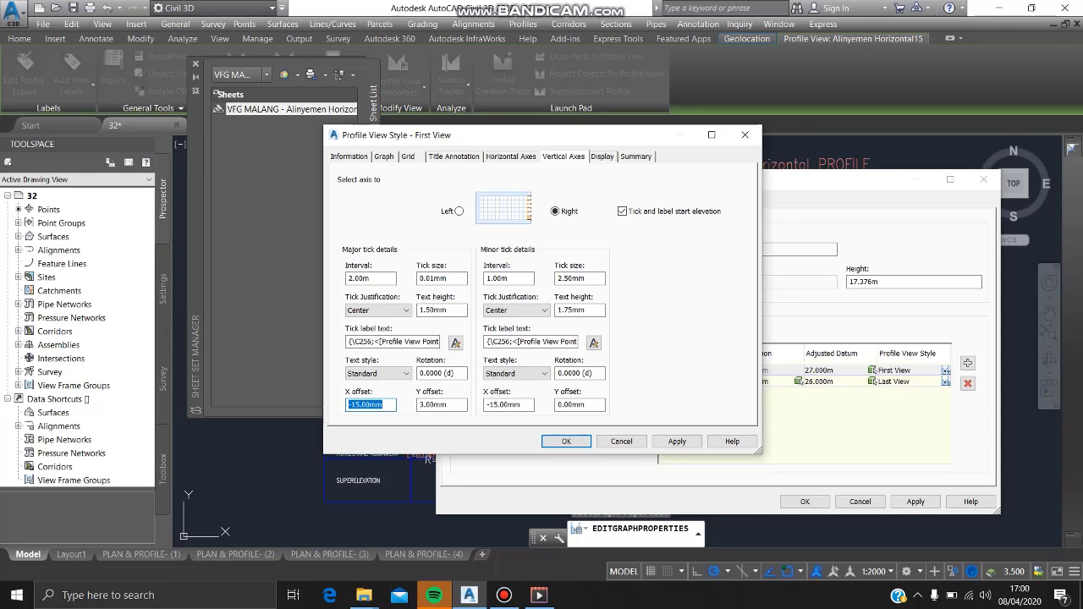
type("0")
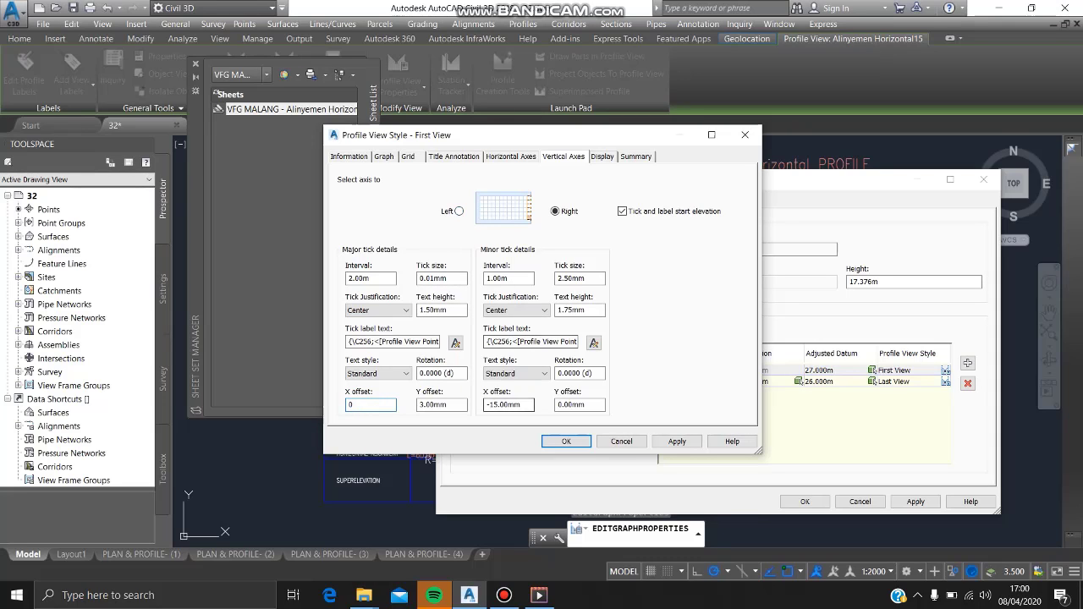
left_click_drag(522, 405, 485, 405)
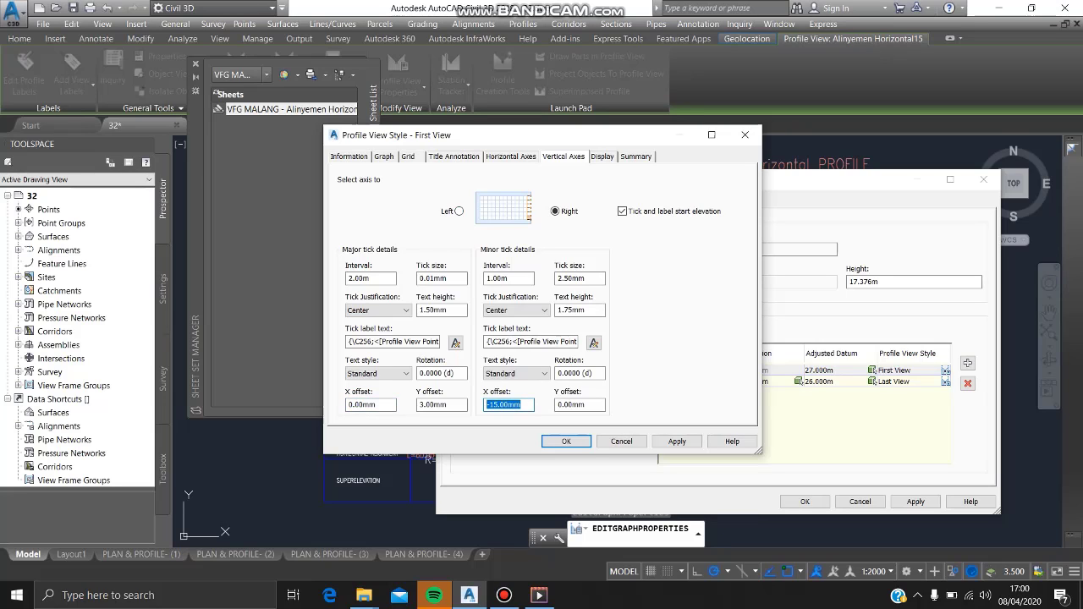
type("0")
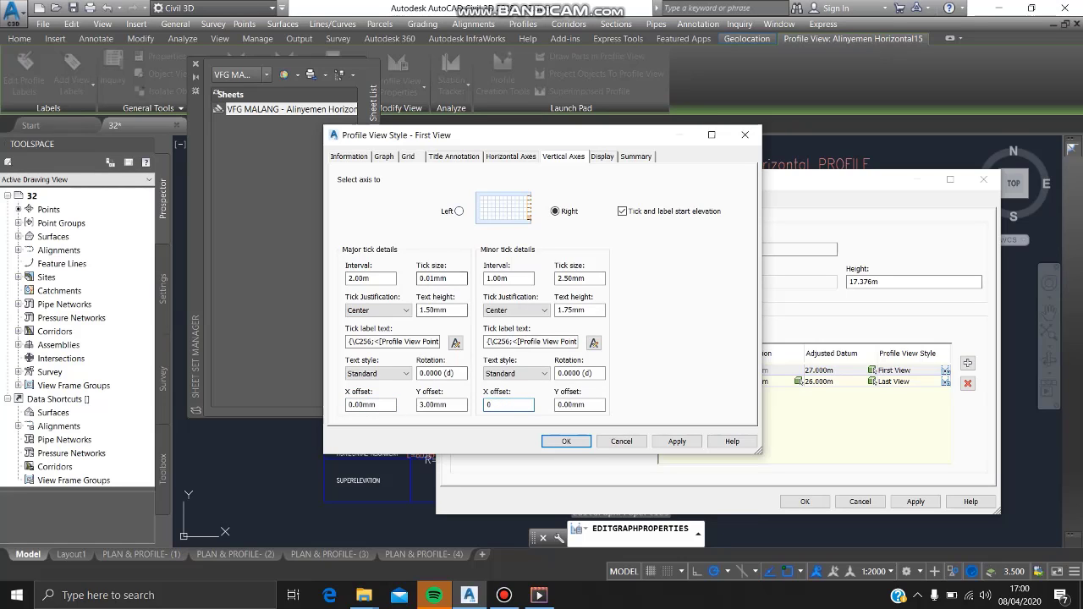
- Set the left vertical axis's major and minor tick X offsets to 0 mm, accept the style and apply it to the profile view
left_click(459, 211)
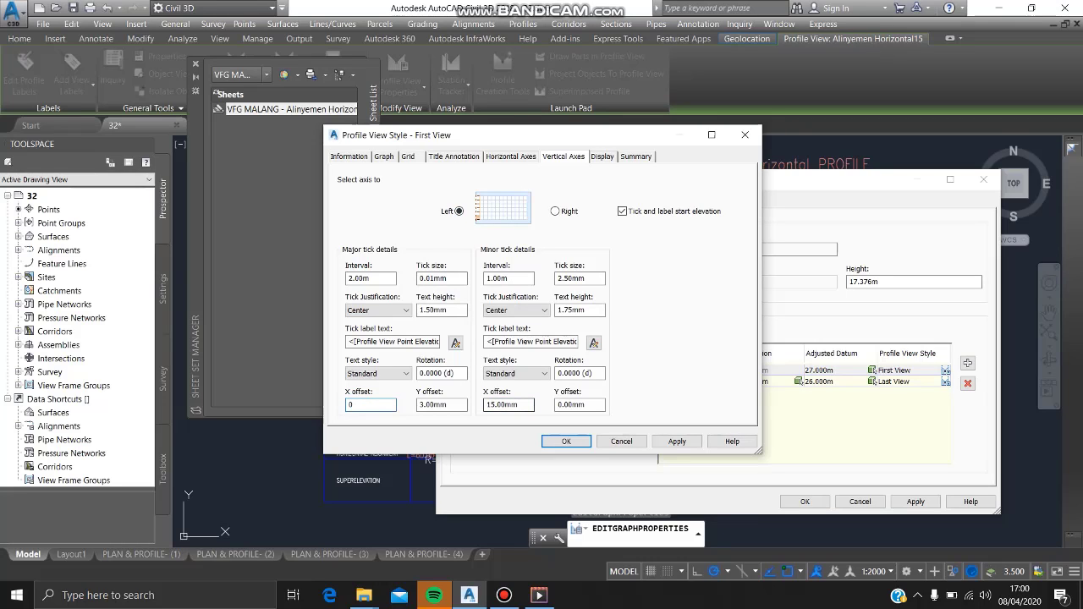
left_click_drag(521, 405, 501, 405)
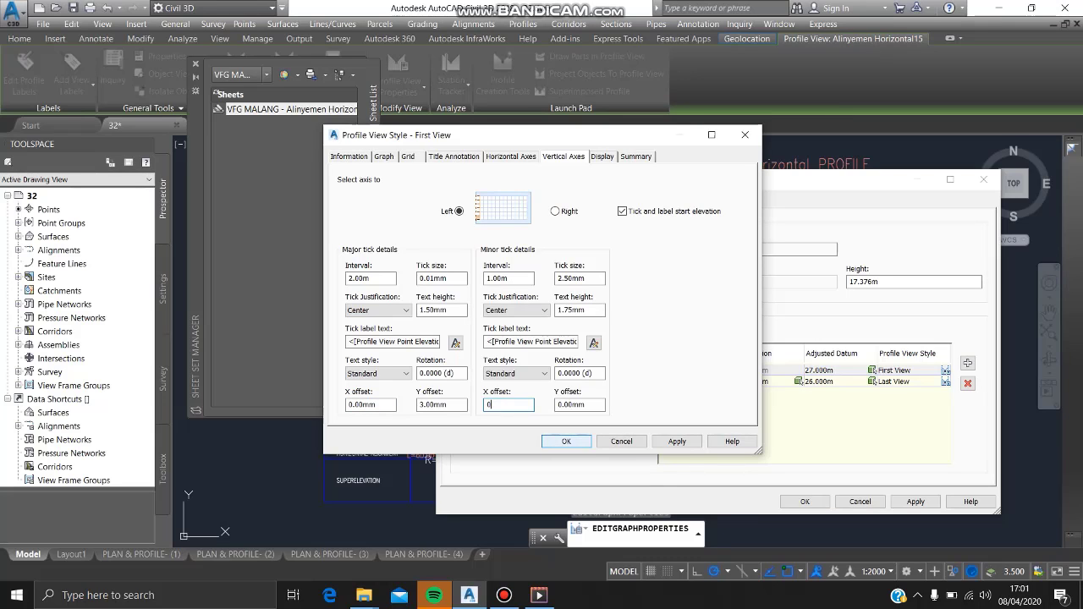
key("Return")
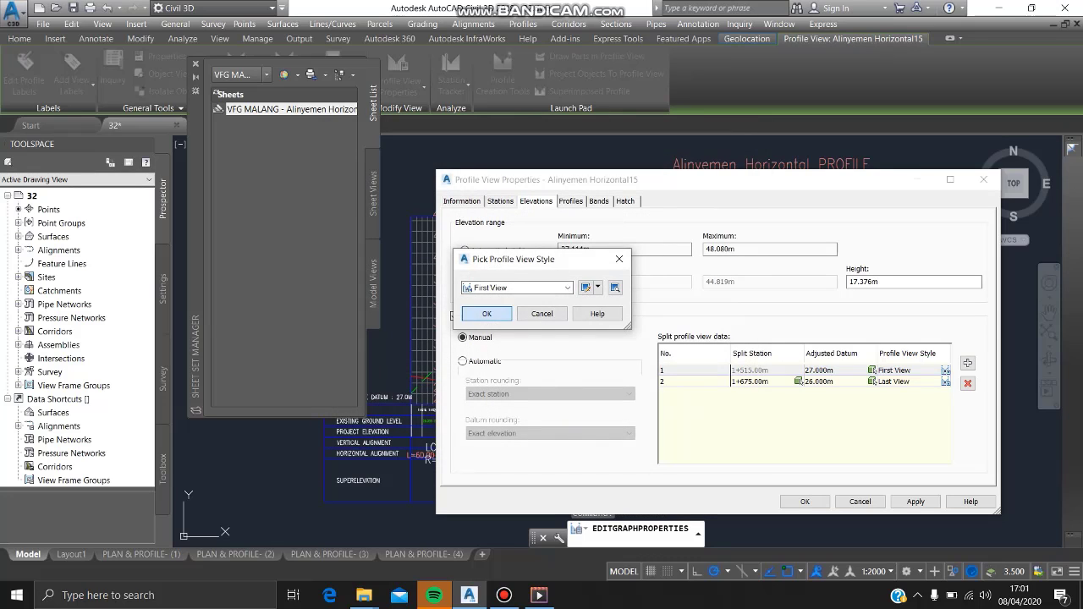
key("Return")
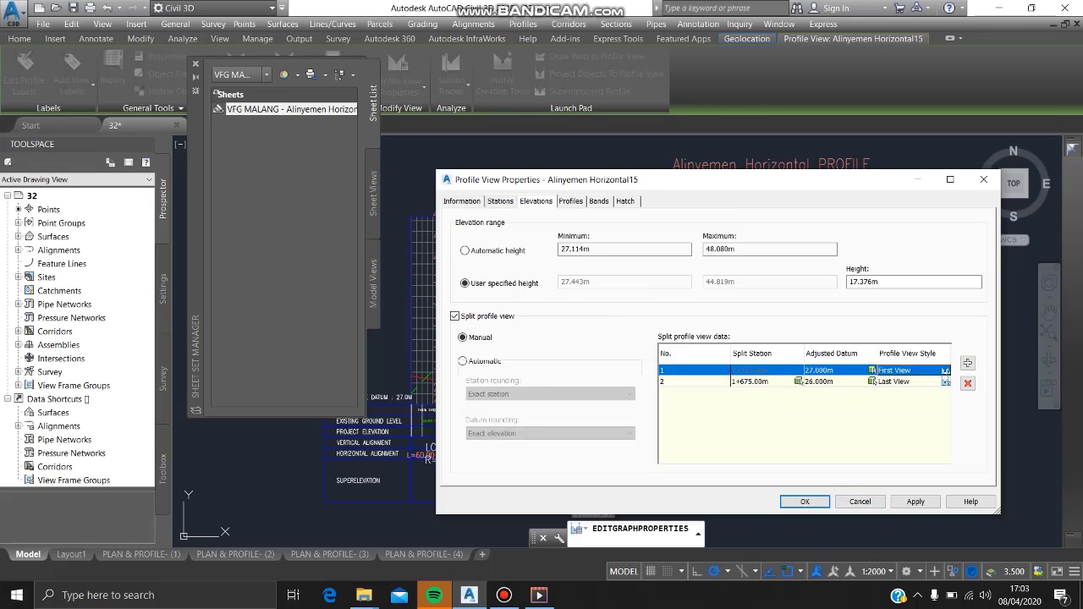
left_click(915, 501)
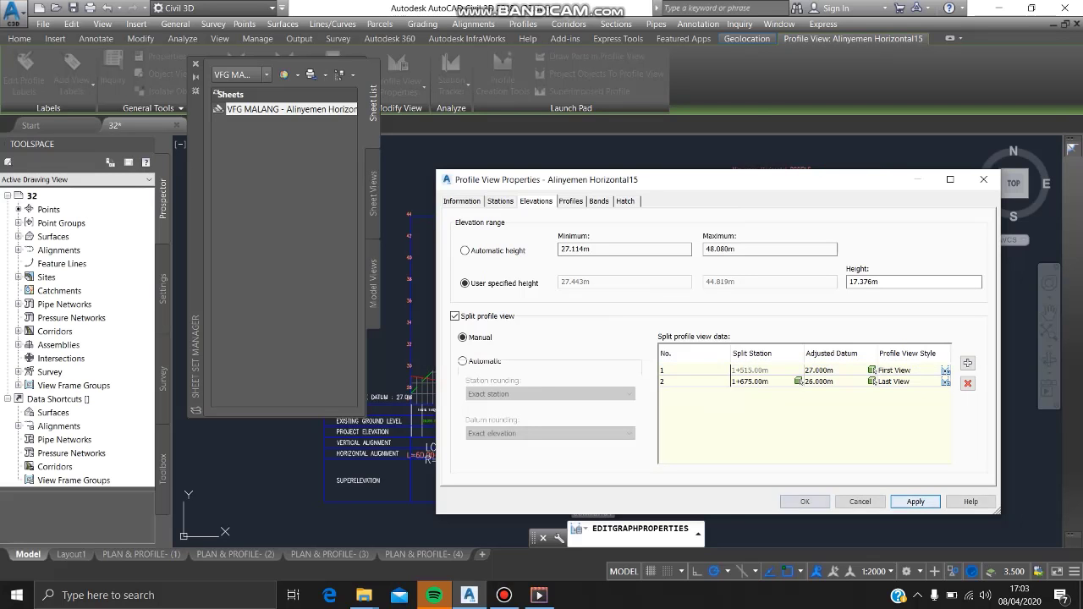
left_click(805, 501)
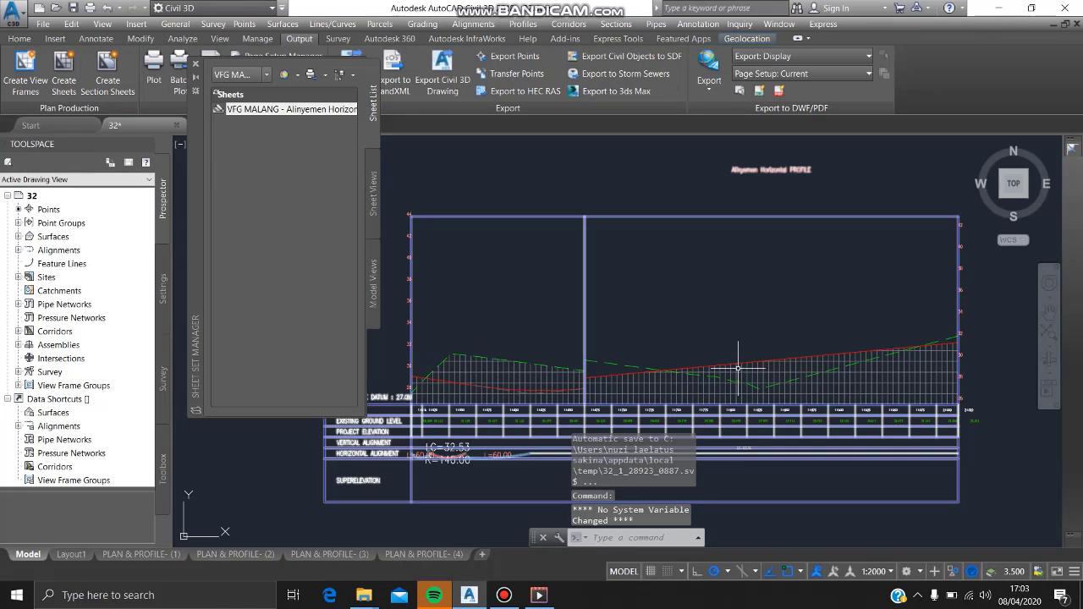
- Examine the restyled split profile view's title, axis labels and clipped grids, and compare it with the neighbouring profile view above
scroll(728, 373, "down", 4)
mouse_move(729, 373)
middle_mouse_down()
mouse_move(724, 356)
mouse_move(697, 403)
mouse_move(660, 321)
mouse_move(700, 373)
middle_mouse_up()
scroll(656, 388, "up", 2)
scroll(655, 388, "up", 2)
scroll(660, 322, "down", 4)
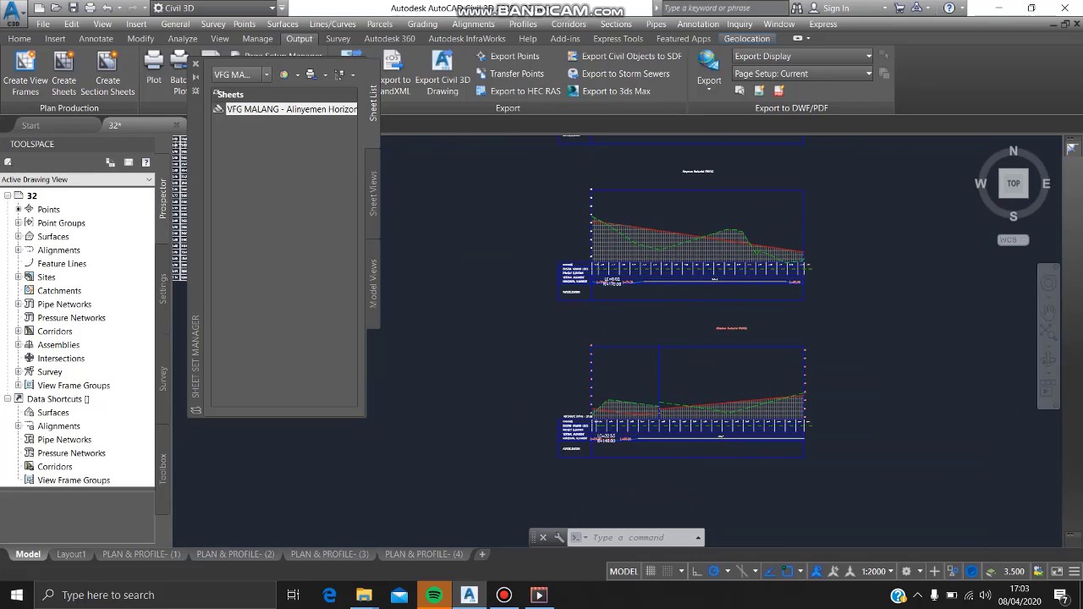
mouse_move(642, 270)
middle_mouse_down()
mouse_move(636, 301)
mouse_move(645, 280)
middle_mouse_up()
middle_click_drag(678, 376, 642, 362)
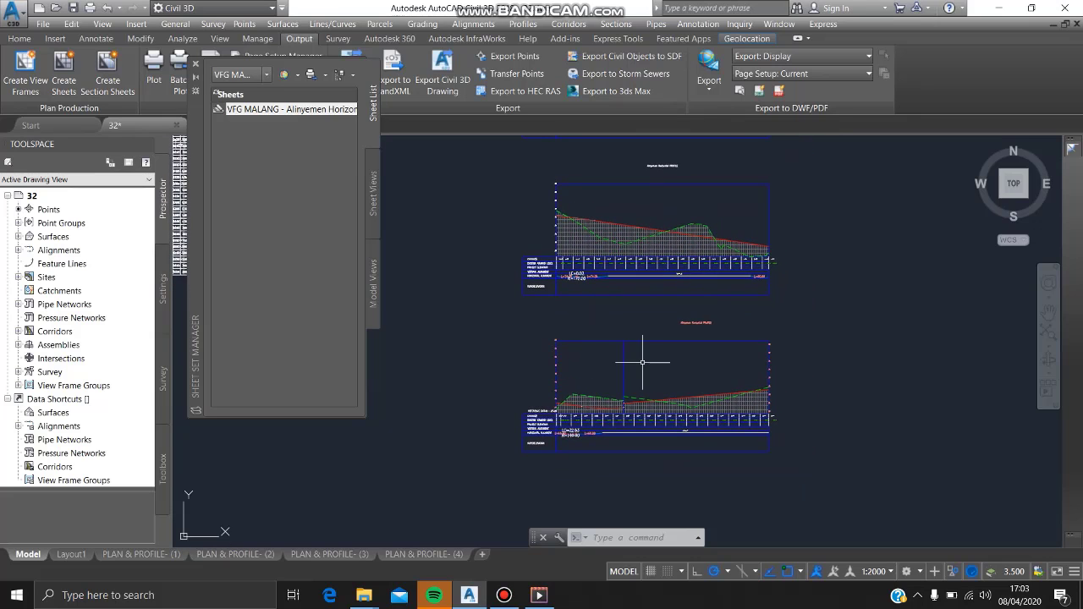
scroll(634, 385, "up", 3)
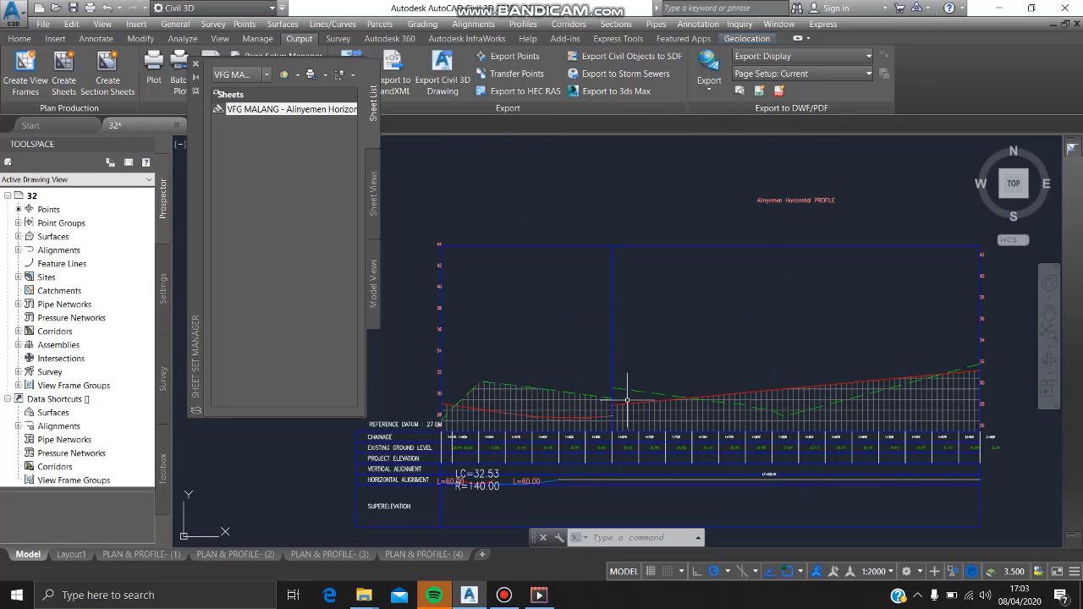
middle_click_drag(638, 368, 618, 400)
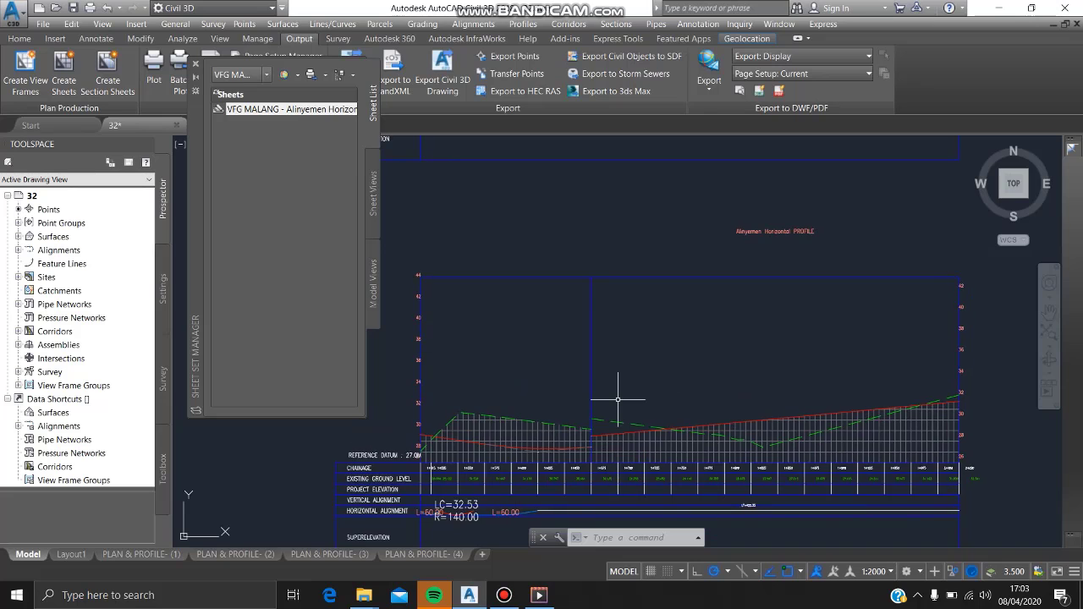
scroll(618, 390, "down", 4)
scroll(556, 360, "up", 3)
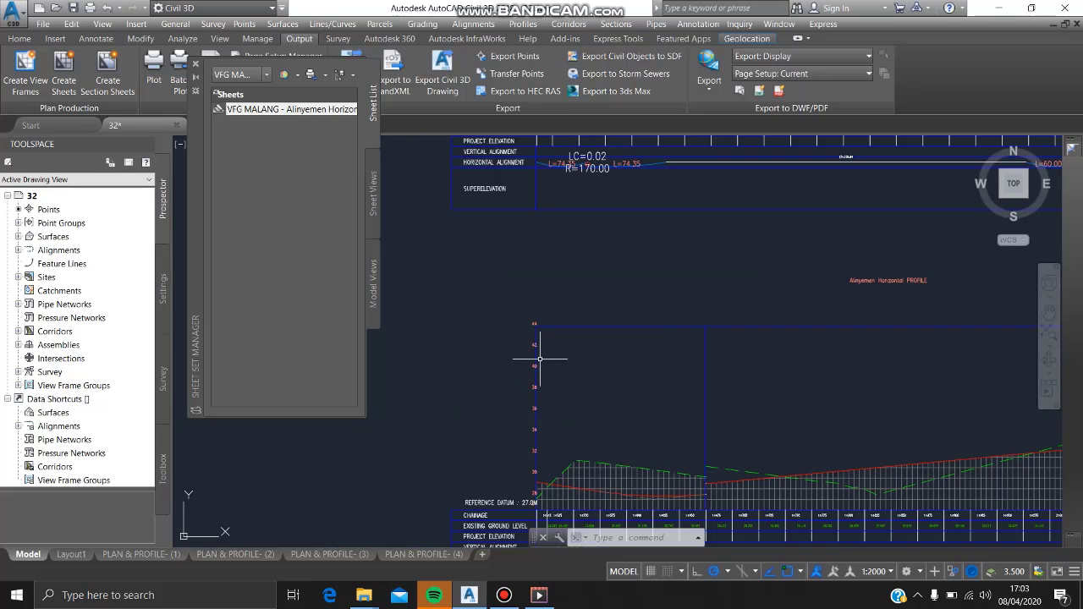
- Set the user-specified elevation height of the lowest, split profile view (Alinyemen Horizontal15) to 9 m and apply it
left_click(551, 358)
right_click(561, 350)
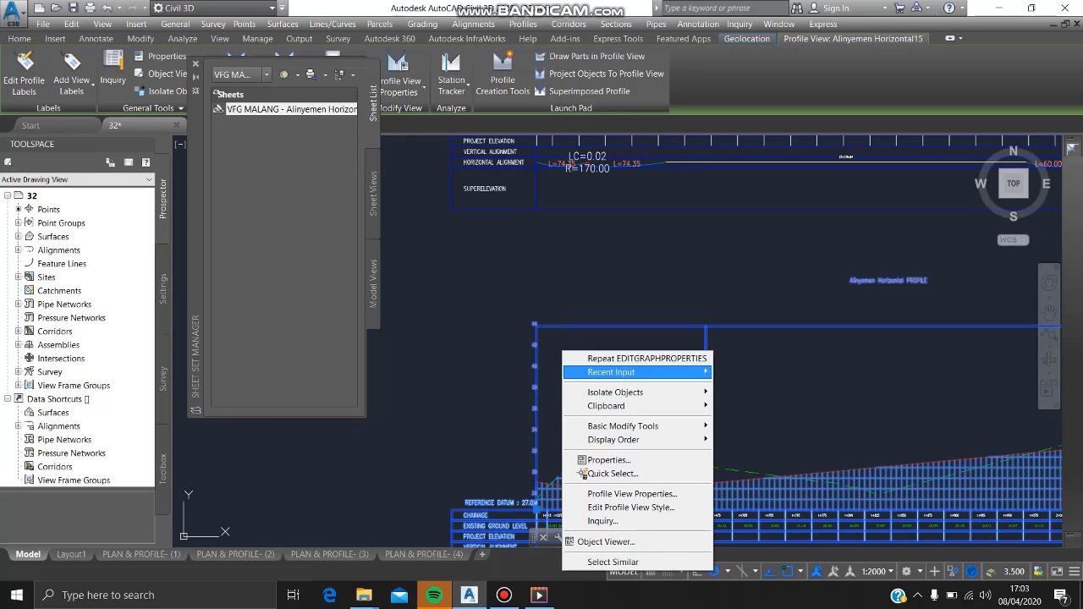
left_click(630, 493)
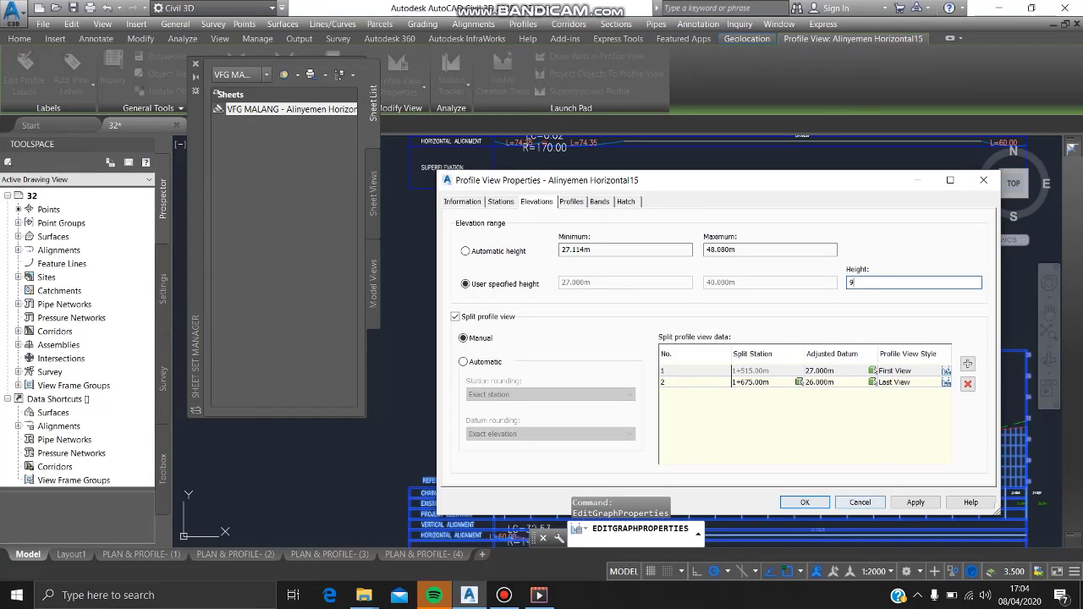
left_click(916, 502)
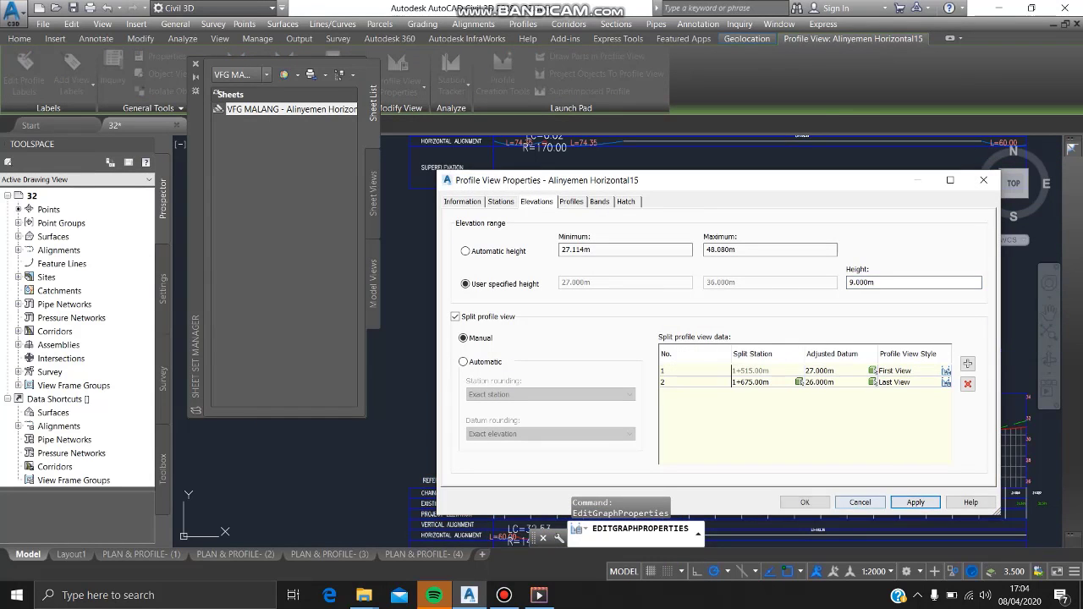
left_click(804, 502)
key("Escape")
- Set the user-specified elevation height of the profile view starting at station 1+010 (Alinyemen Horizontal14) to 12 m
middle_click_drag(756, 403, 635, 328)
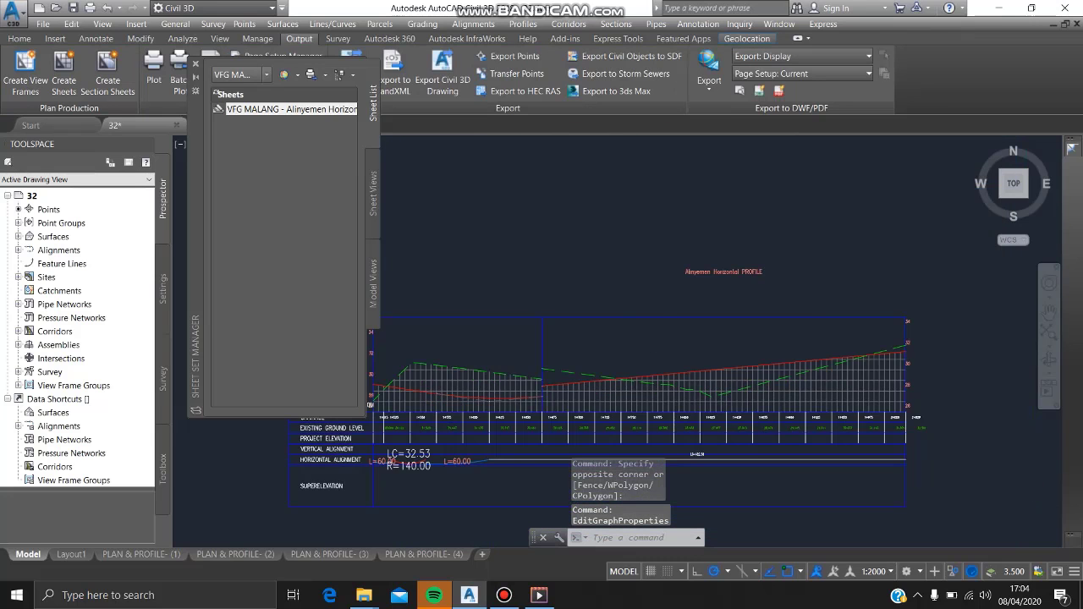
scroll(635, 326, "down", 6)
middle_click_drag(631, 278, 631, 373)
scroll(569, 275, "up", 4)
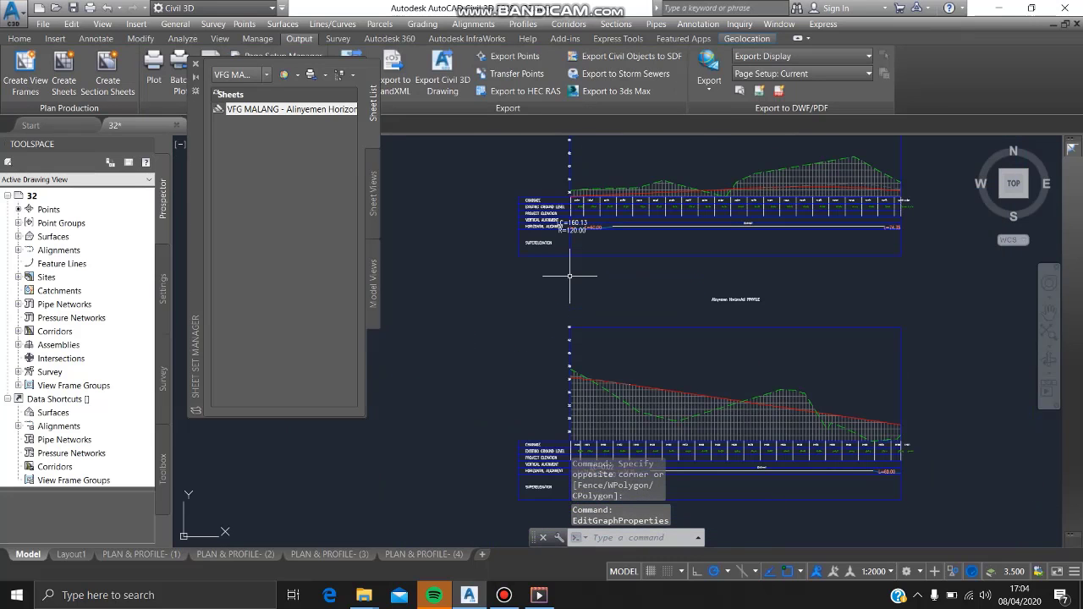
left_click(612, 296)
left_click(557, 338)
scroll(584, 335, "up", 6)
right_click(589, 336)
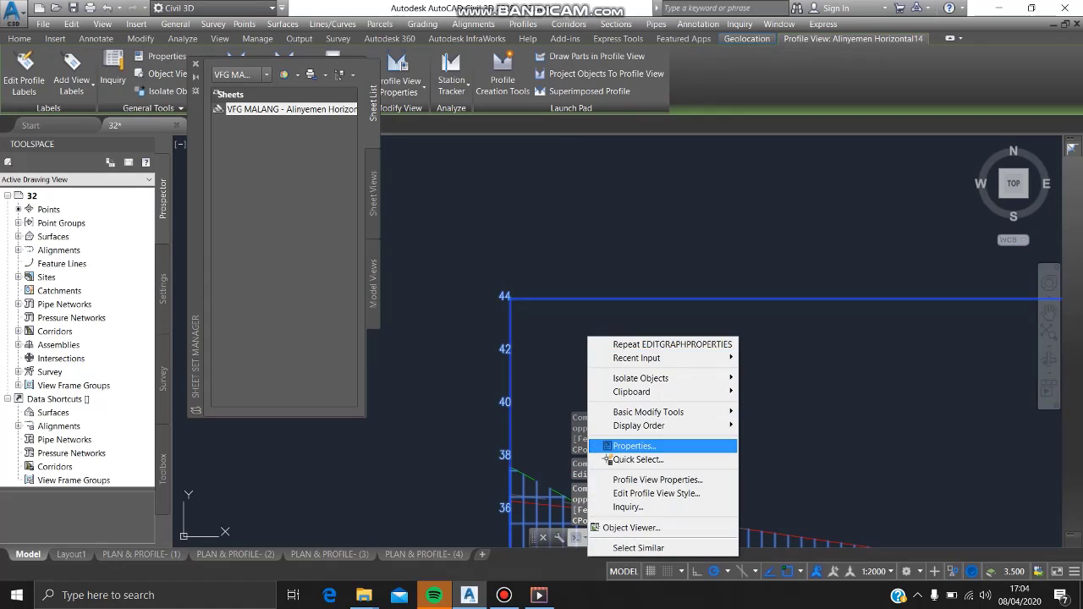
left_click(706, 444)
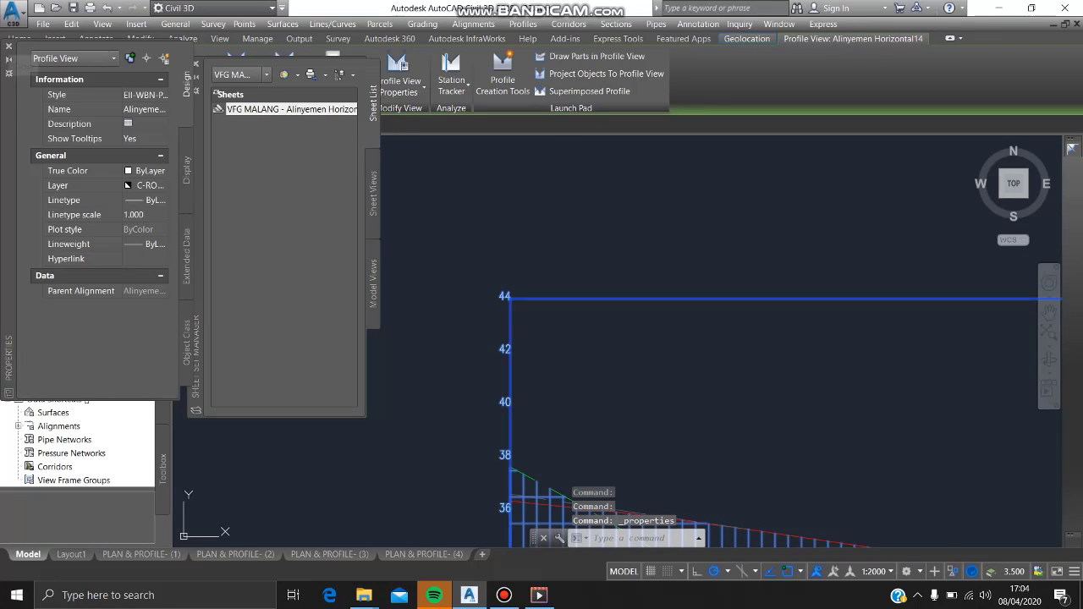
left_click(9, 46)
scroll(501, 247, "down", 5)
middle_click_drag(553, 268, 519, 271)
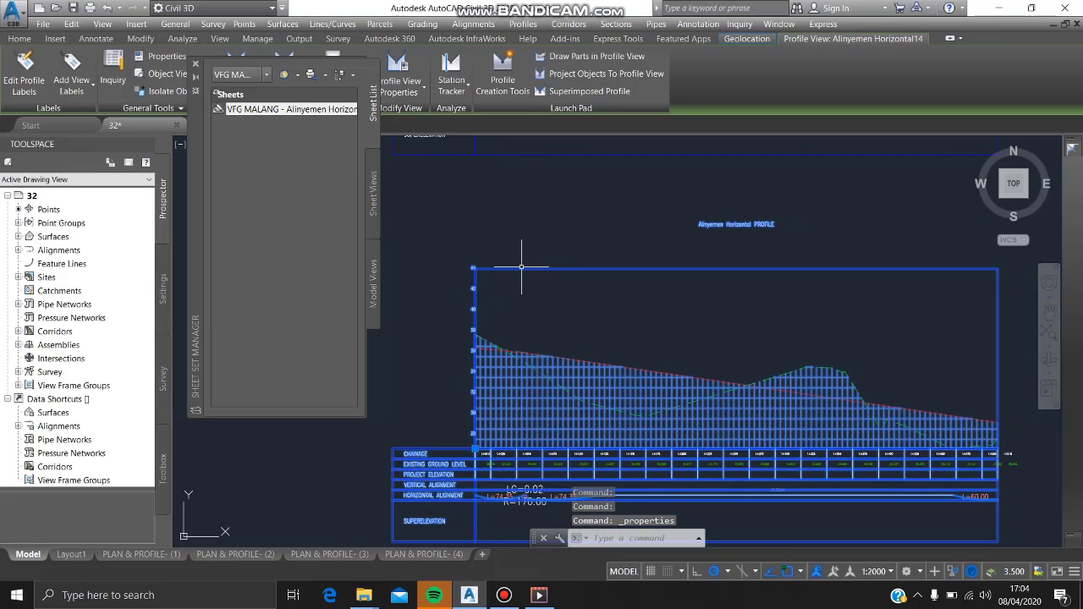
right_click(522, 277)
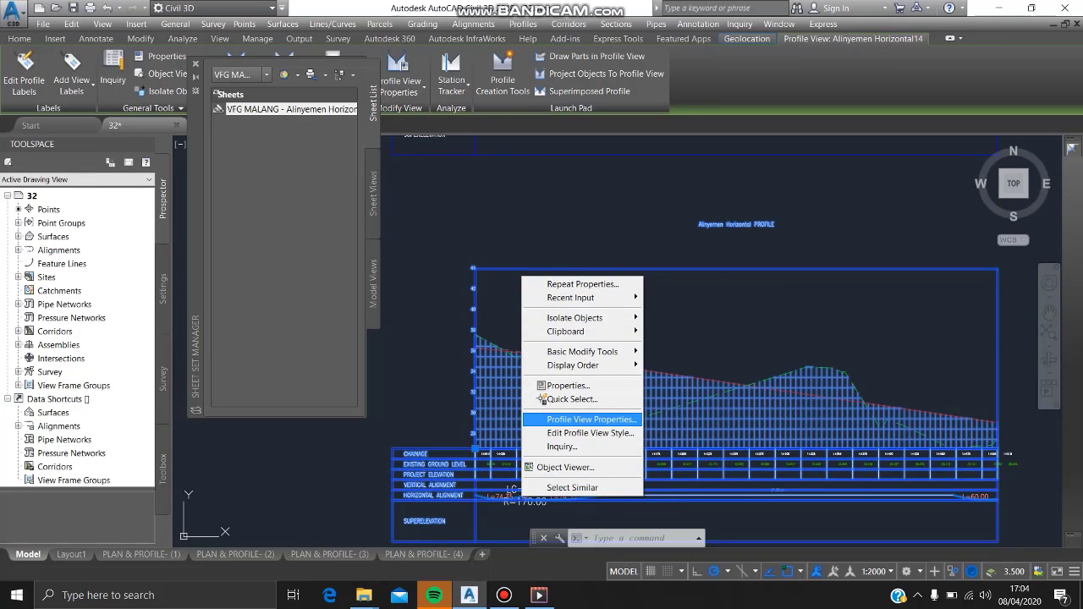
left_click(526, 421)
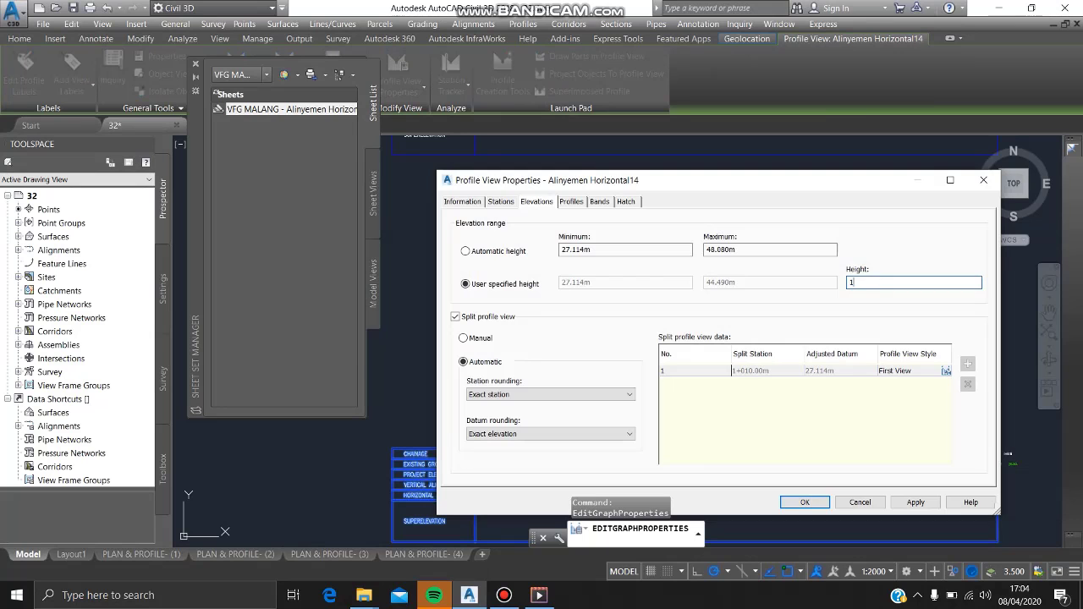
left_click(915, 502)
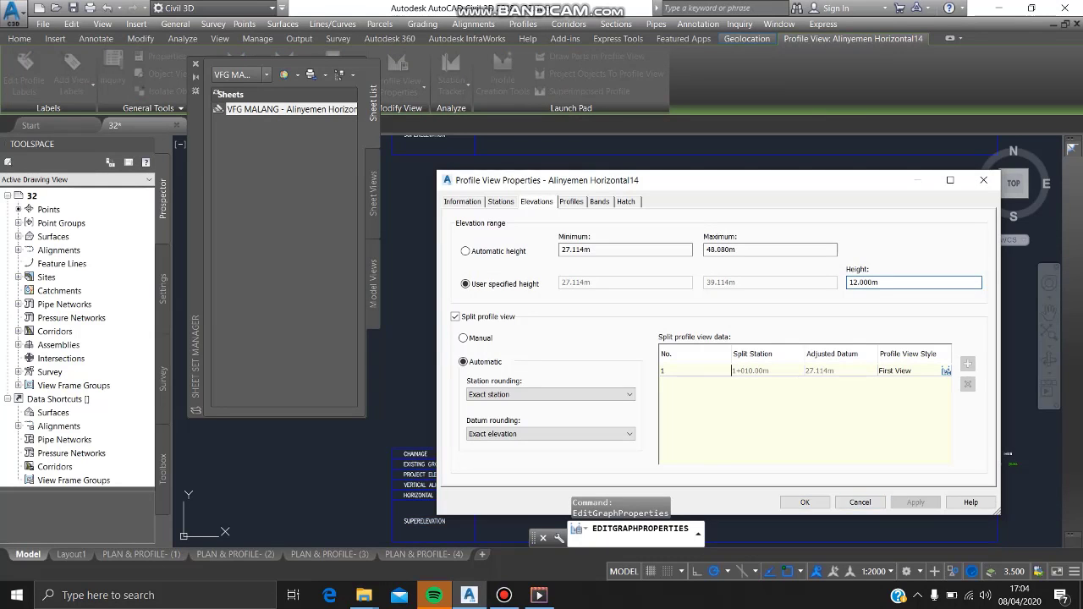
left_click(804, 503)
- Set the user-specified elevation height of the profile view starting at station 0+505 (Alinyemen Horizontal13) to 10 m
mouse_move(713, 343)
middle_mouse_down()
mouse_move(642, 401)
mouse_move(658, 436)
mouse_move(668, 257)
middle_mouse_up()
scroll(642, 400, "down", 2)
left_click(561, 282)
left_click(496, 234)
right_click(530, 282)
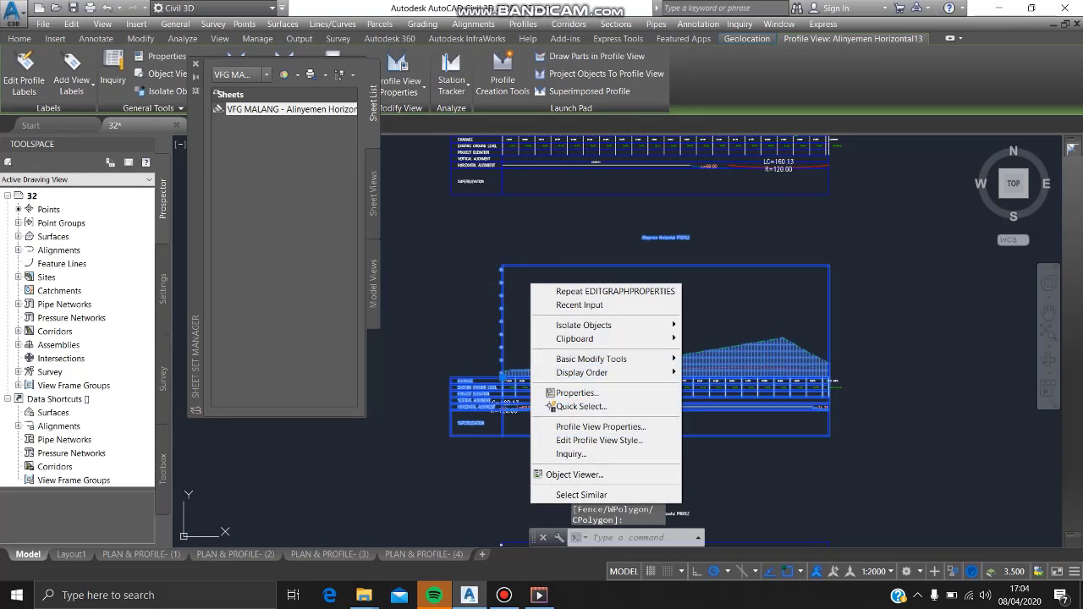
left_click(558, 427)
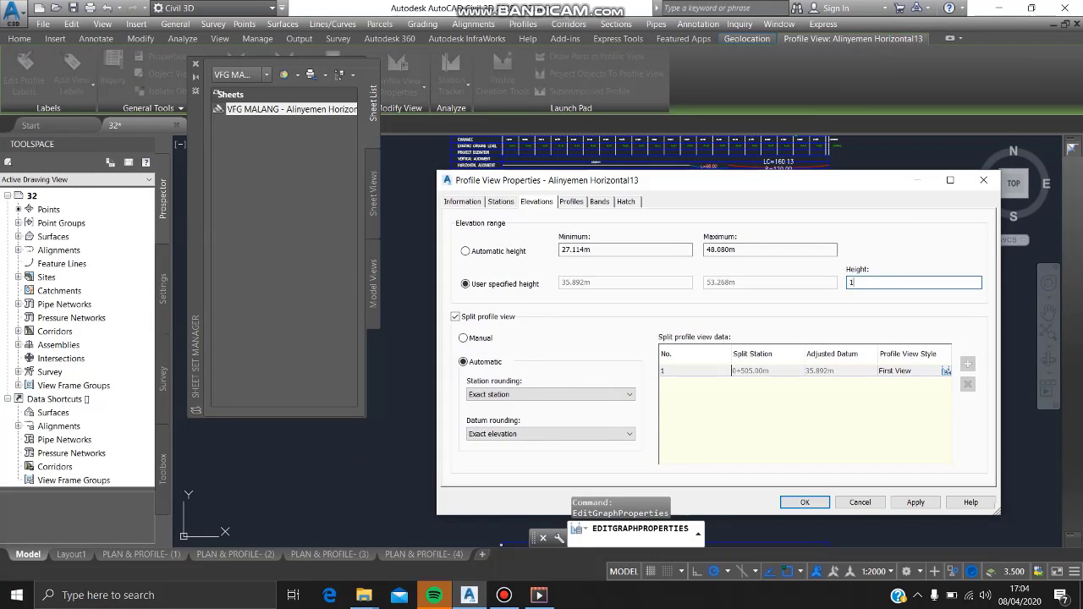
type("10")
left_click(804, 501)
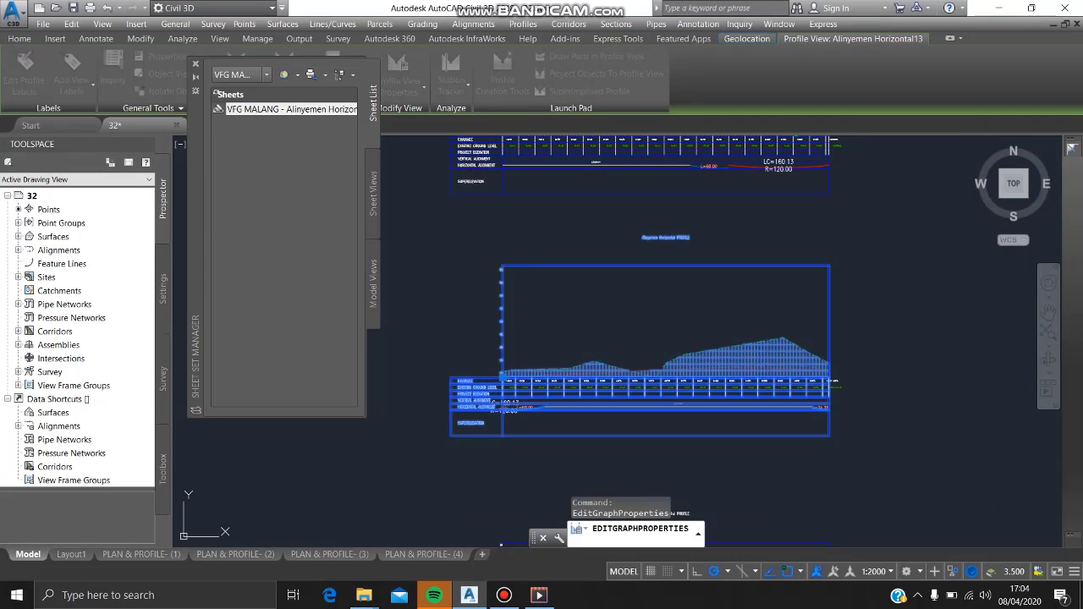
middle_click_drag(627, 222, 642, 276)
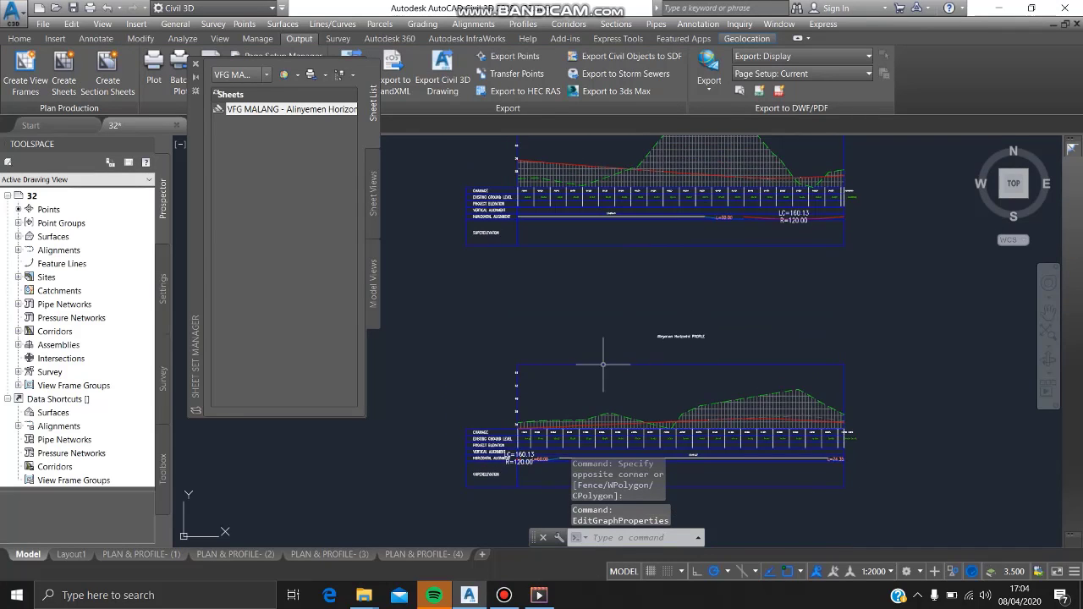
middle_click_drag(593, 299, 568, 390)
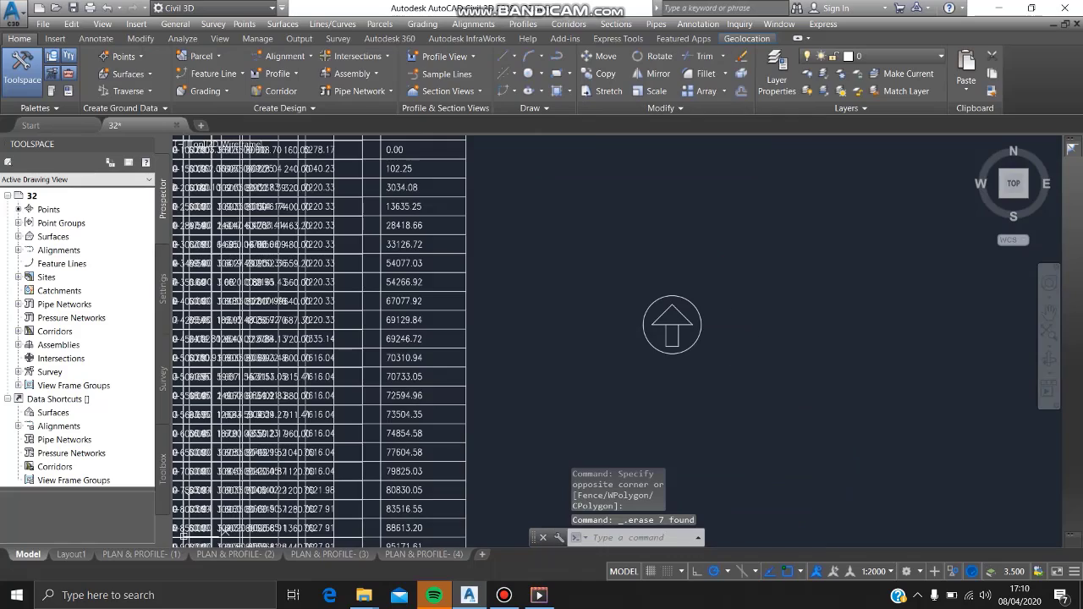
- Copy the circled north arrow beside the volume table, based at its tip, into the first view frame near station 0+100
scroll(728, 338, "down", 3)
mouse_move(730, 342)
middle_mouse_down()
mouse_move(523, 384)
mouse_move(640, 280)
middle_mouse_up()
scroll(617, 262, "up", 6)
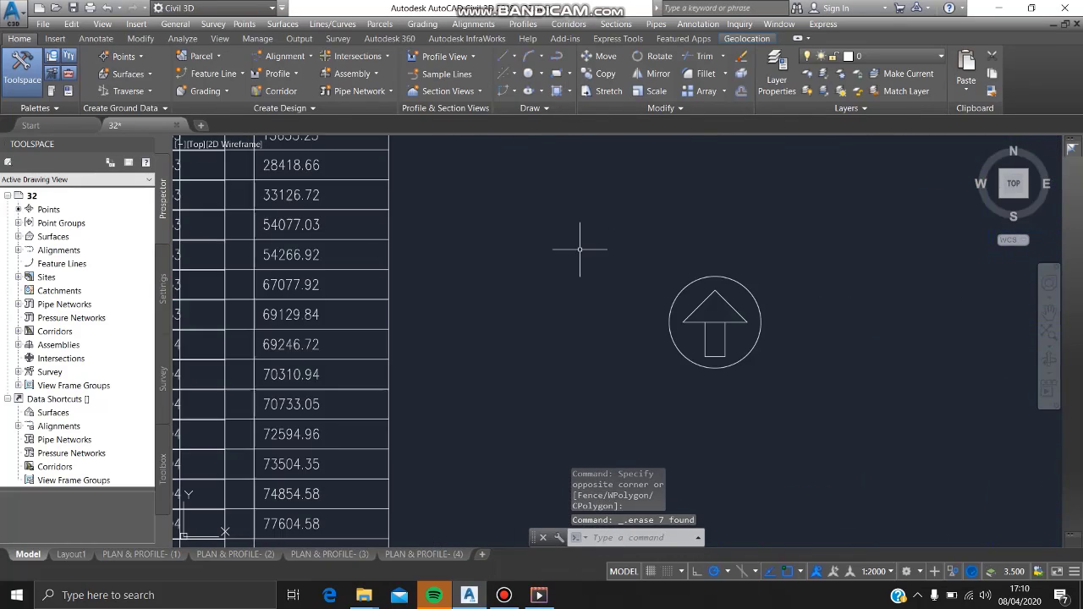
scroll(694, 234, "down", 1)
left_click(725, 236)
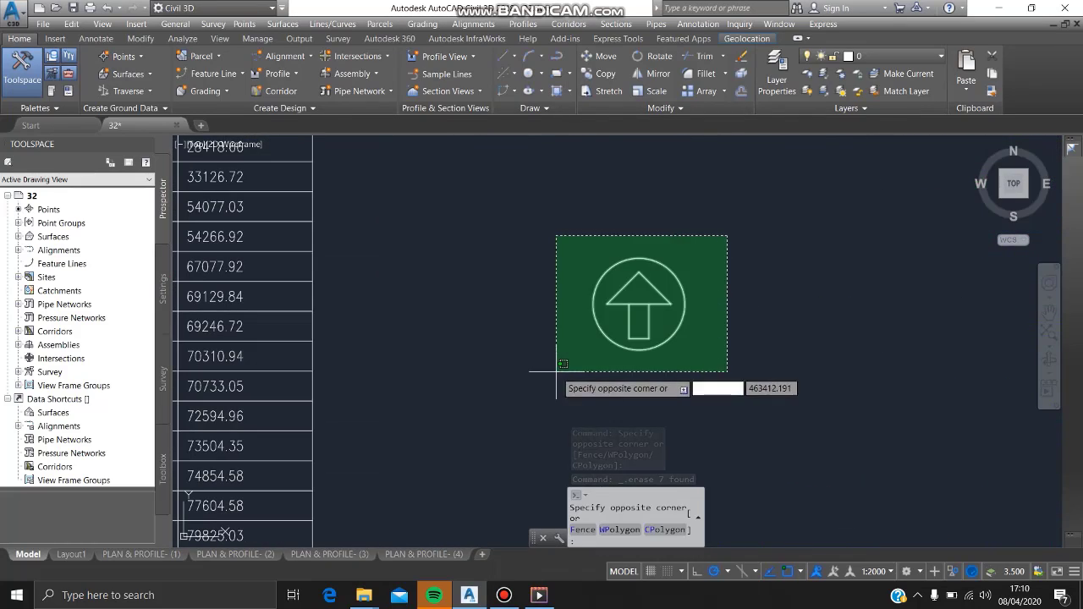
left_click(558, 368)
scroll(647, 304, "up", 2)
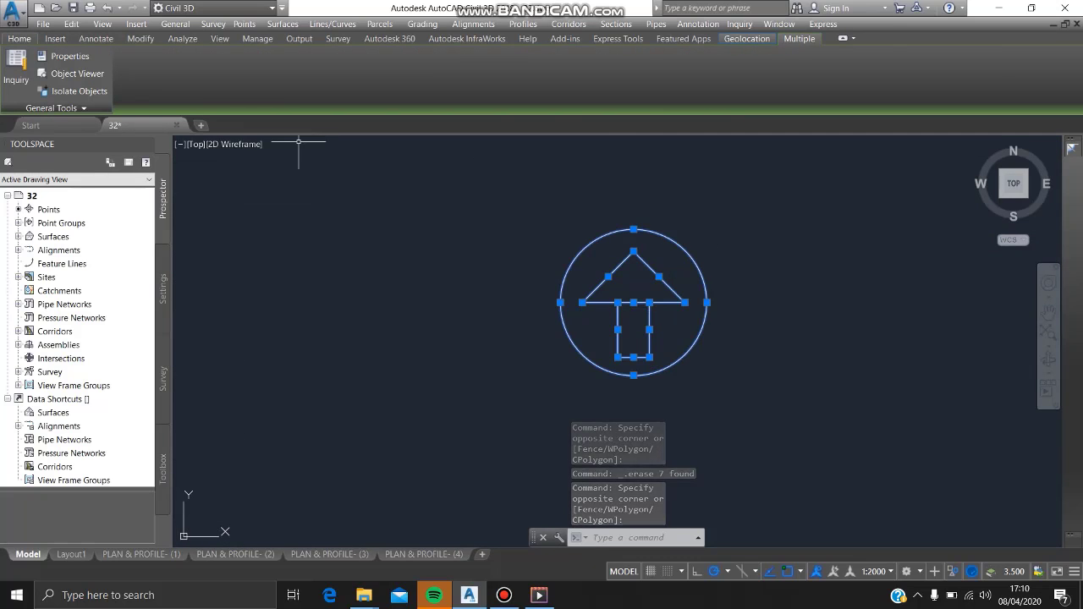
left_click(20, 39)
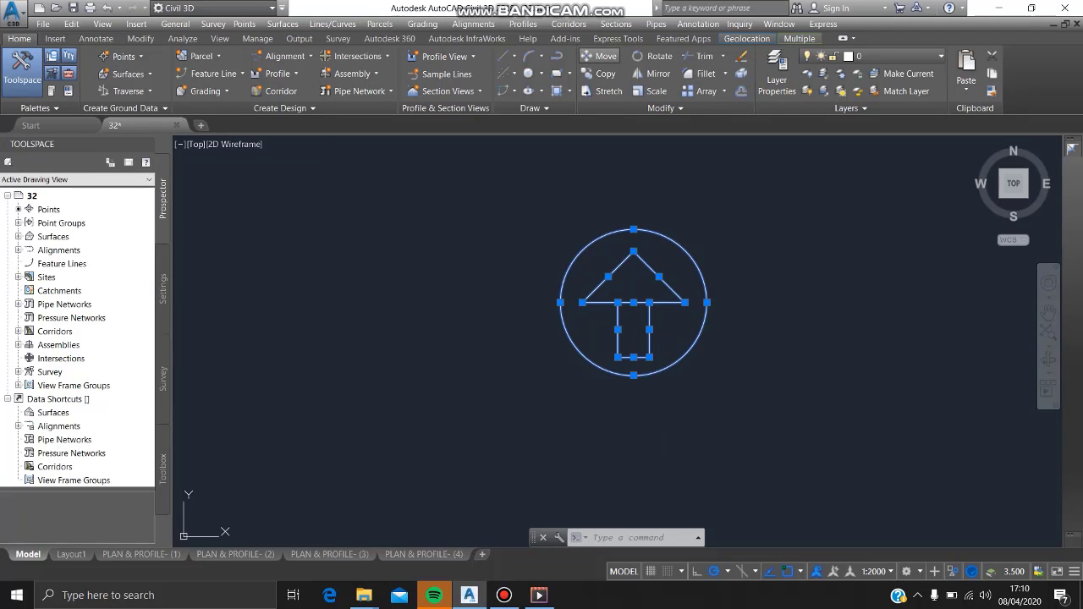
left_click(602, 74)
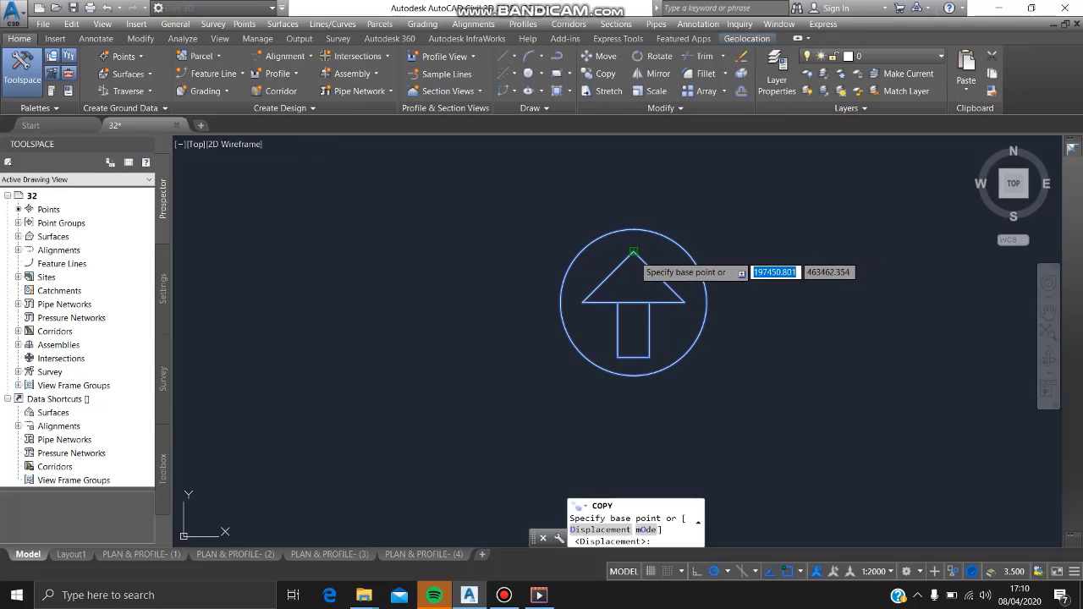
left_click(633, 252)
scroll(656, 299, "down", 6)
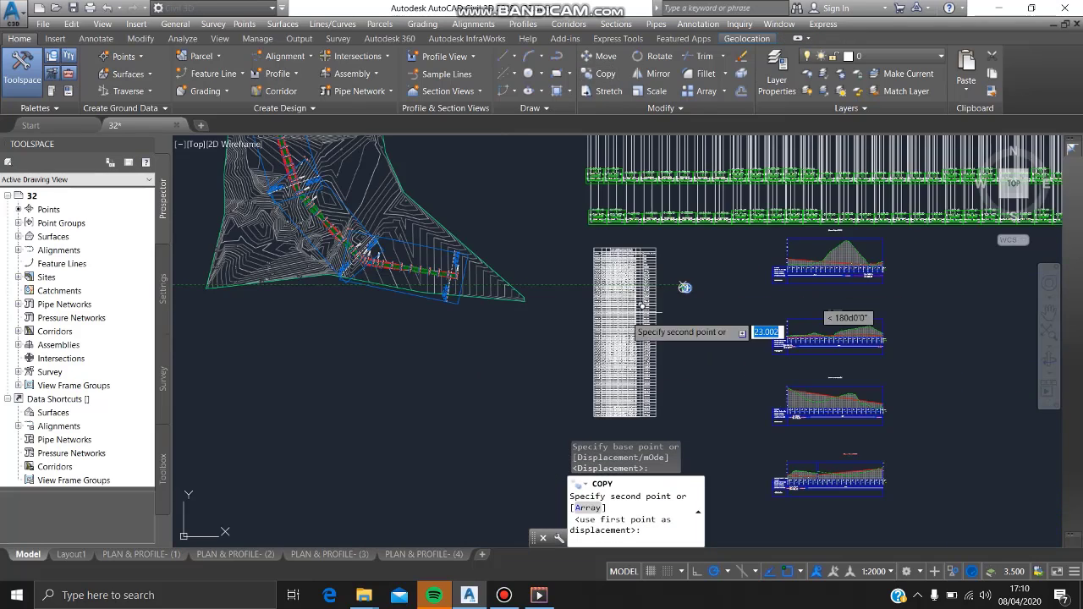
scroll(457, 292, "up", 3)
scroll(559, 230, "up", 4)
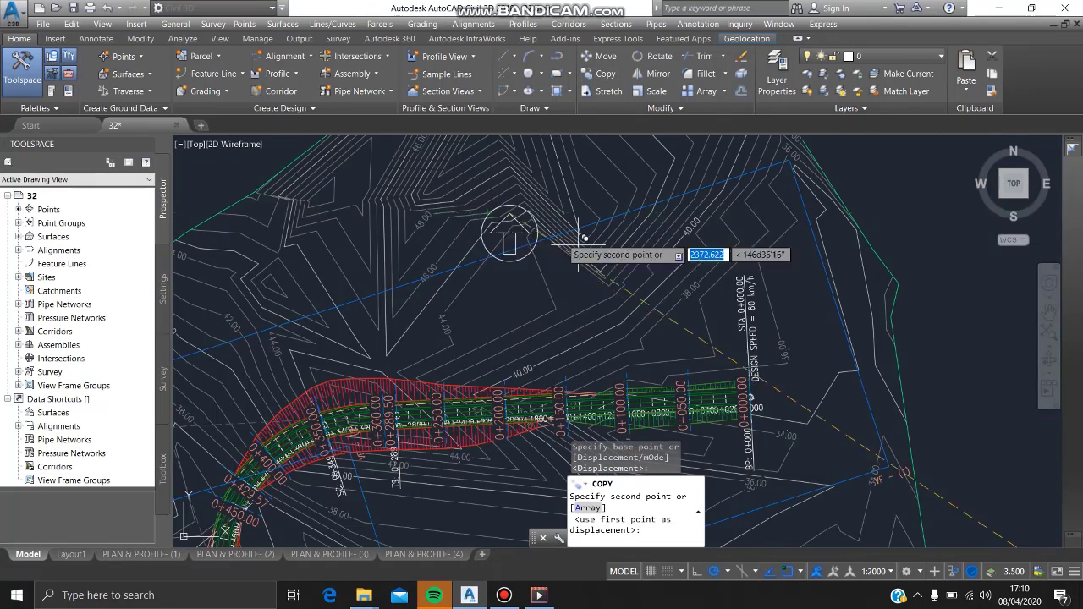
left_click(631, 285)
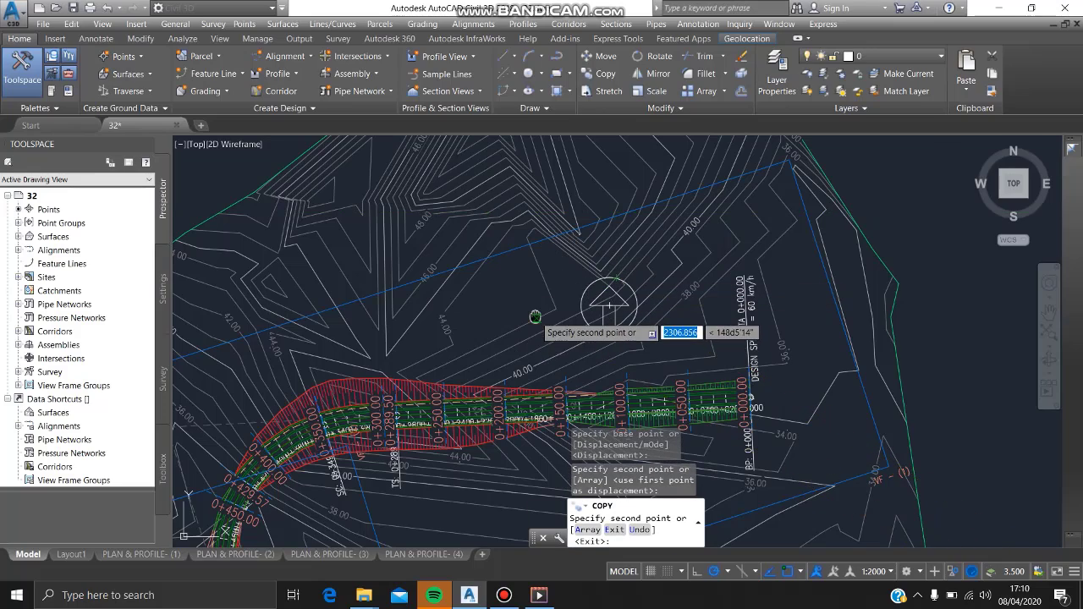
- Place another north arrow copy in the second view frame, beside the road near station 0+650
middle_click_drag(535, 318, 611, 221)
scroll(611, 222, "down", 4)
middle_click_drag(487, 334, 488, 233)
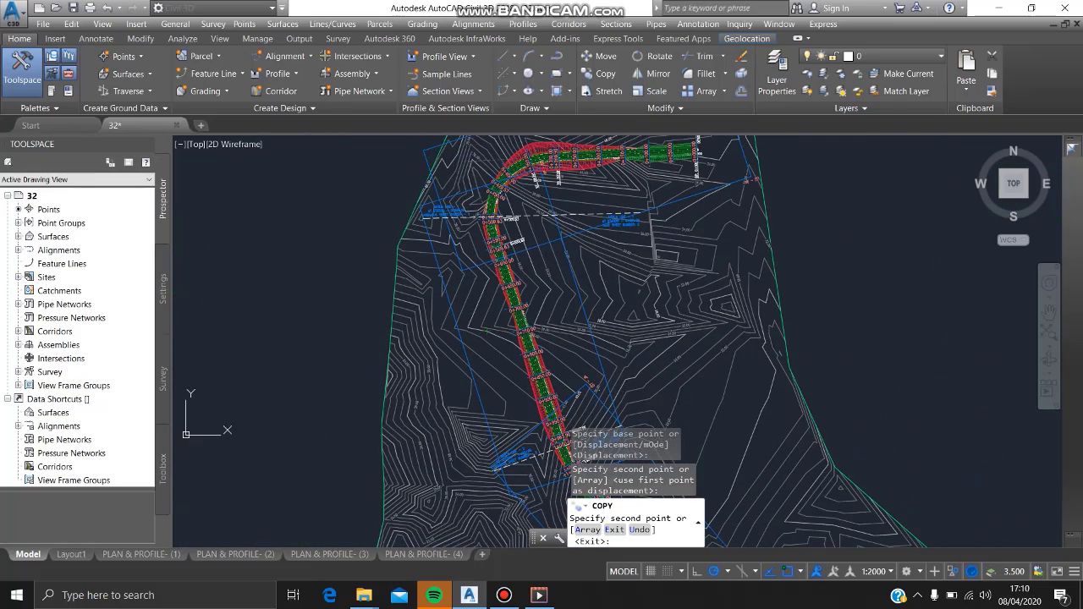
scroll(480, 280, "up", 2)
middle_click_drag(726, 245, 623, 285)
scroll(630, 284, "down", 3)
scroll(510, 300, "up", 4)
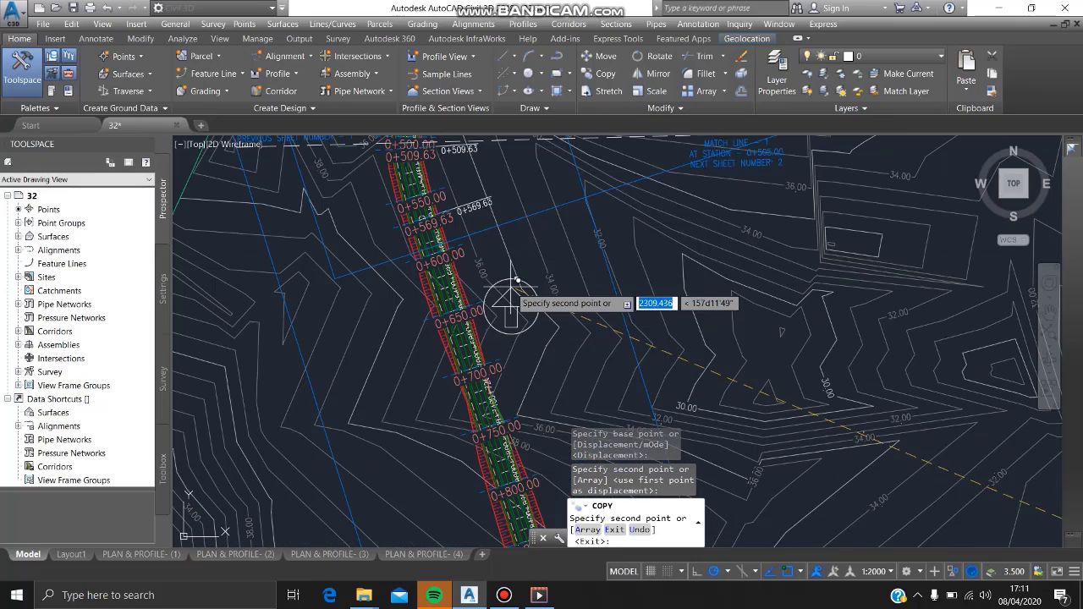
left_click(534, 297)
- Place a north arrow copy in the third view frame, beside the road near station 1+250
middle_click_drag(541, 313, 549, 179)
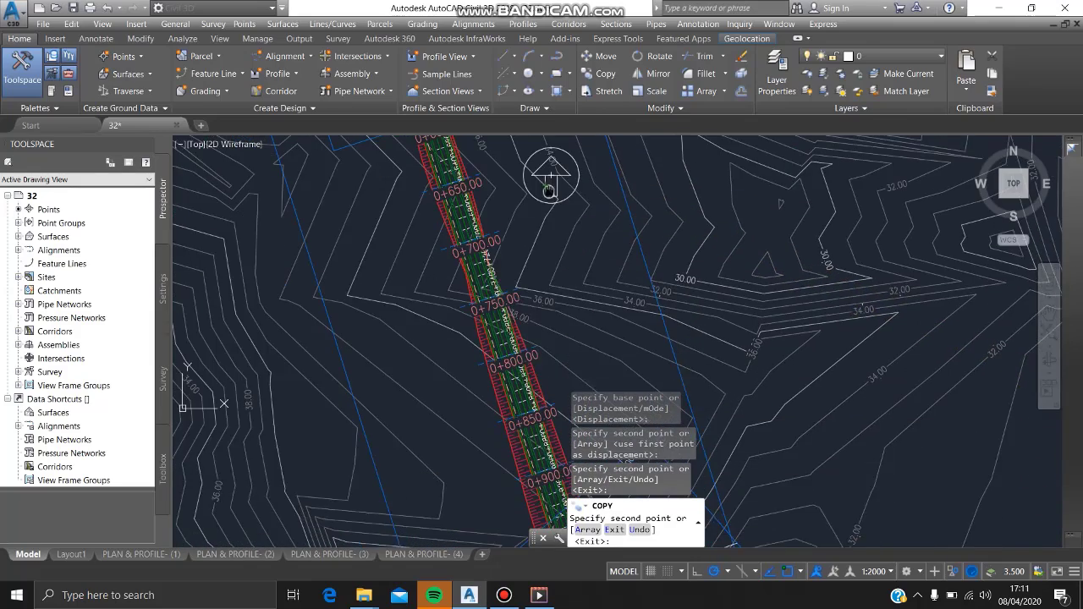
scroll(549, 193, "down", 2)
middle_click_drag(564, 255, 559, 150)
middle_click_drag(599, 264, 521, 203)
middle_click_drag(588, 283, 547, 244)
scroll(596, 284, "up", 2)
left_click(596, 285)
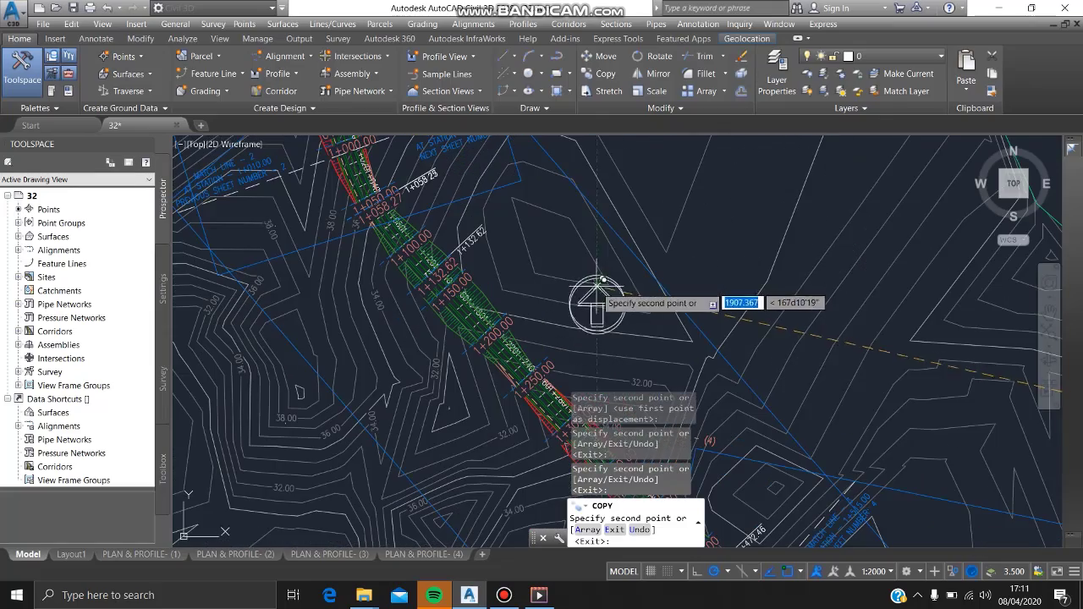
- Place the last north arrow copy in the fourth view frame near station 1+800 and finish copying
middle_click_drag(599, 287, 482, 205)
scroll(535, 248, "down", 5)
scroll(606, 284, "up", 5)
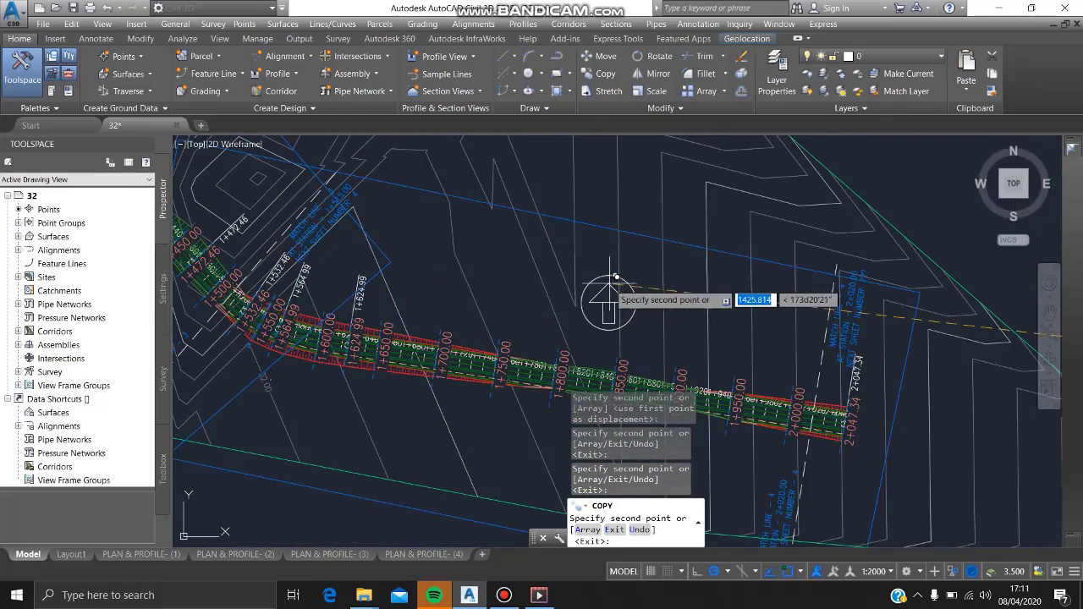
left_click(615, 278)
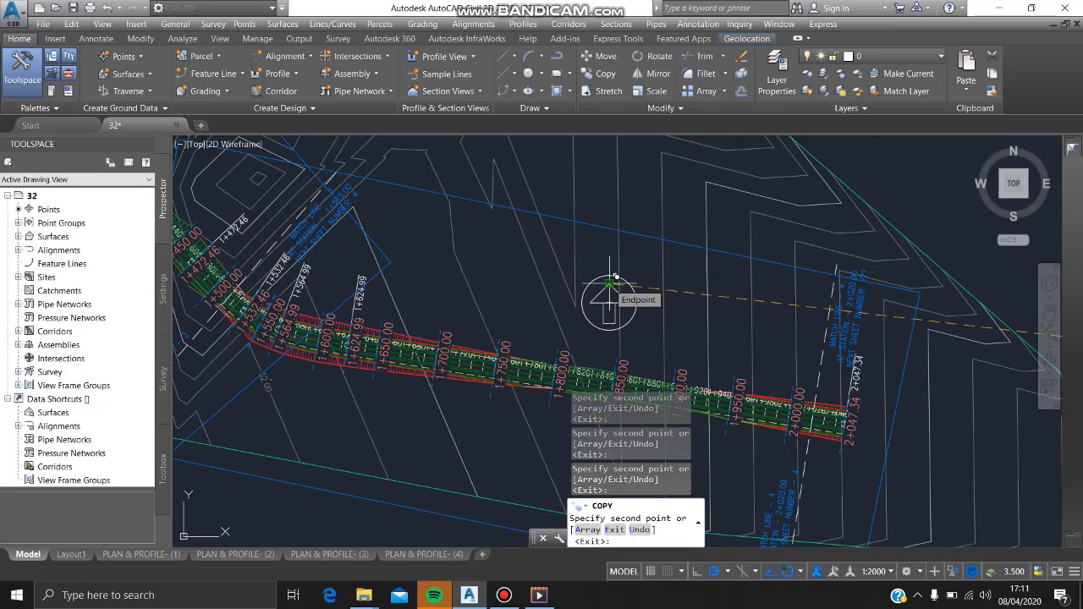
key("Return")
- Open the PLAN & PROFILE- (1) layout and examine the north arrow's orientation in the plan viewport
scroll(609, 289, "down", 8)
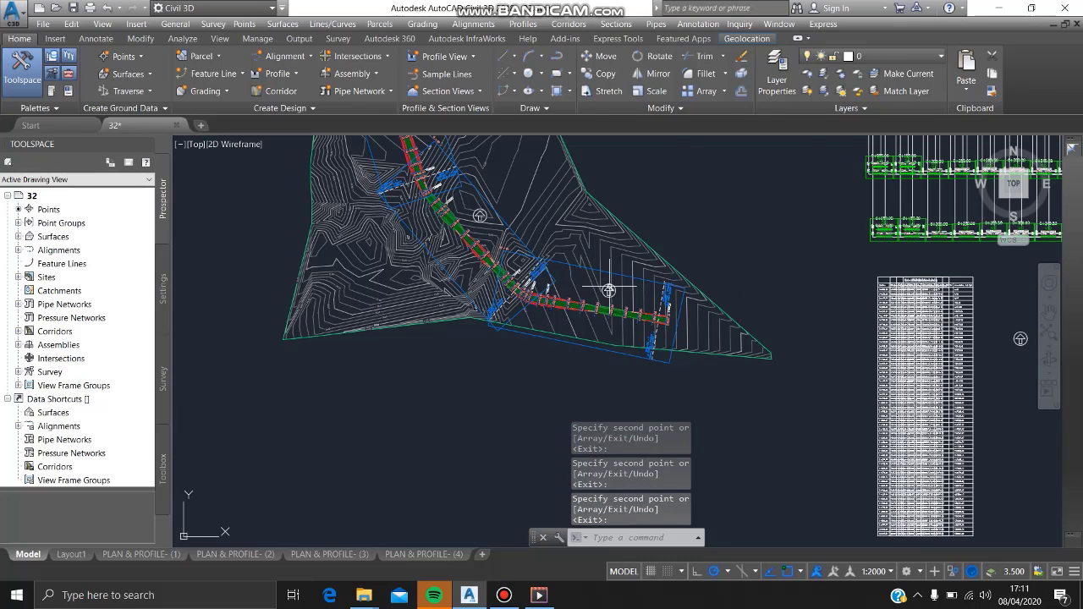
scroll(609, 289, "down", 3)
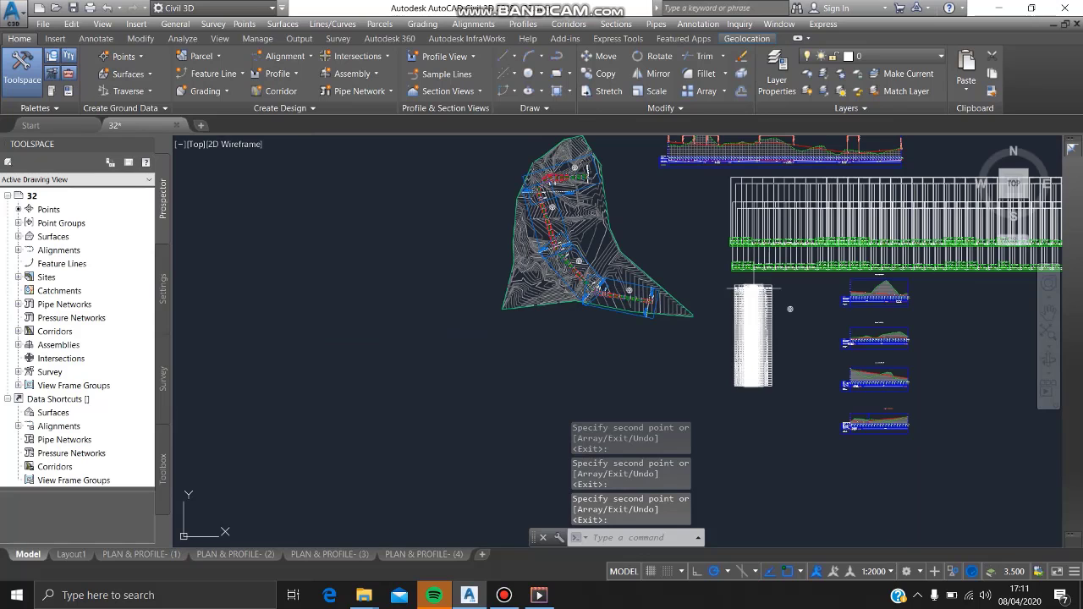
scroll(568, 284, "up", 3)
scroll(569, 284, "up", 3)
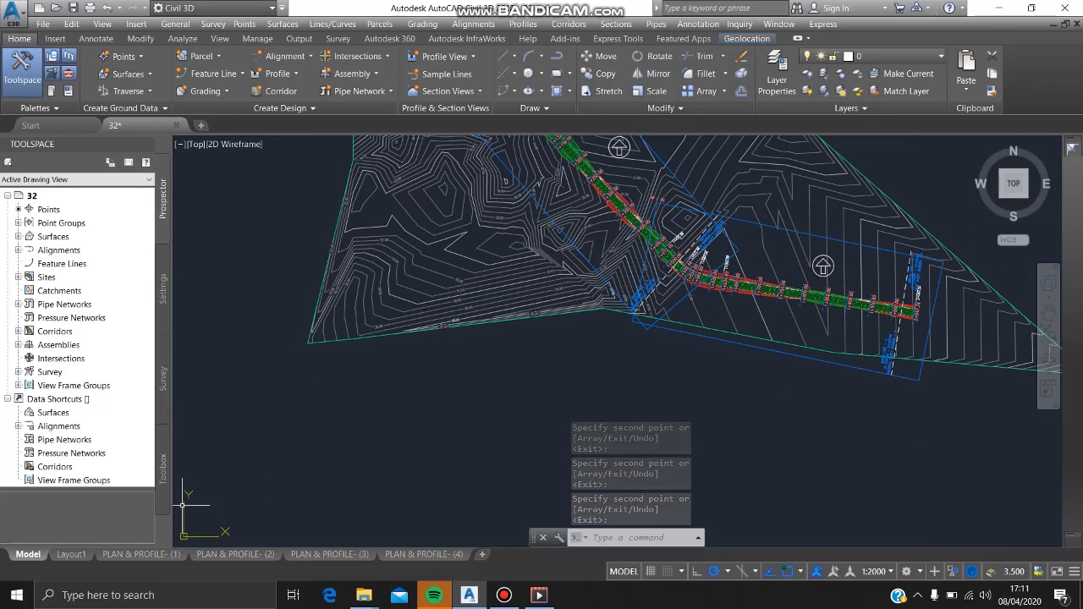
left_click(127, 554)
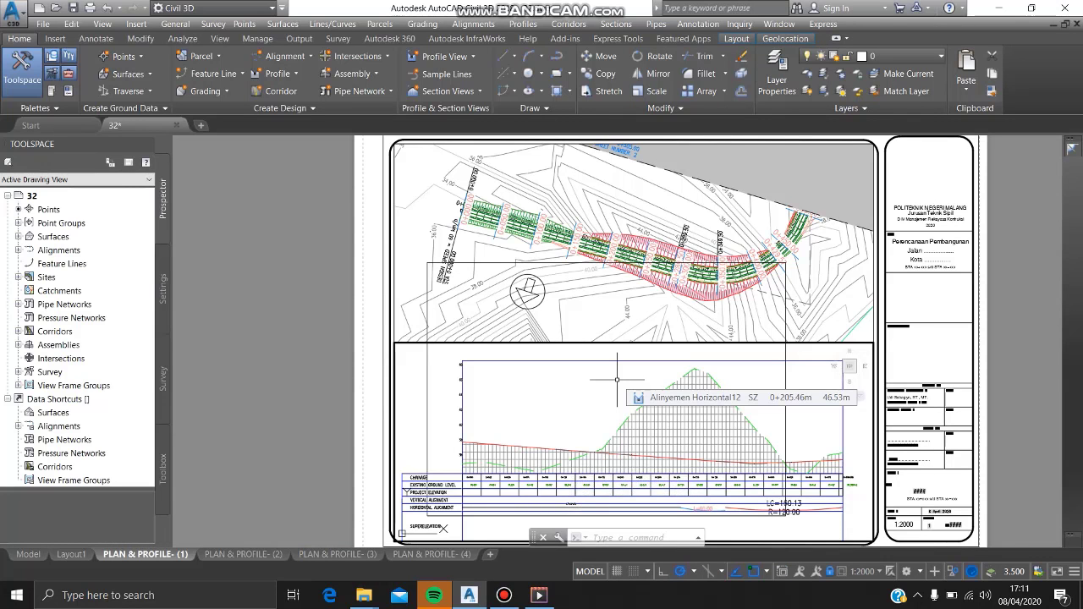
scroll(496, 279, "up", 6)
scroll(593, 301, "down", 4)
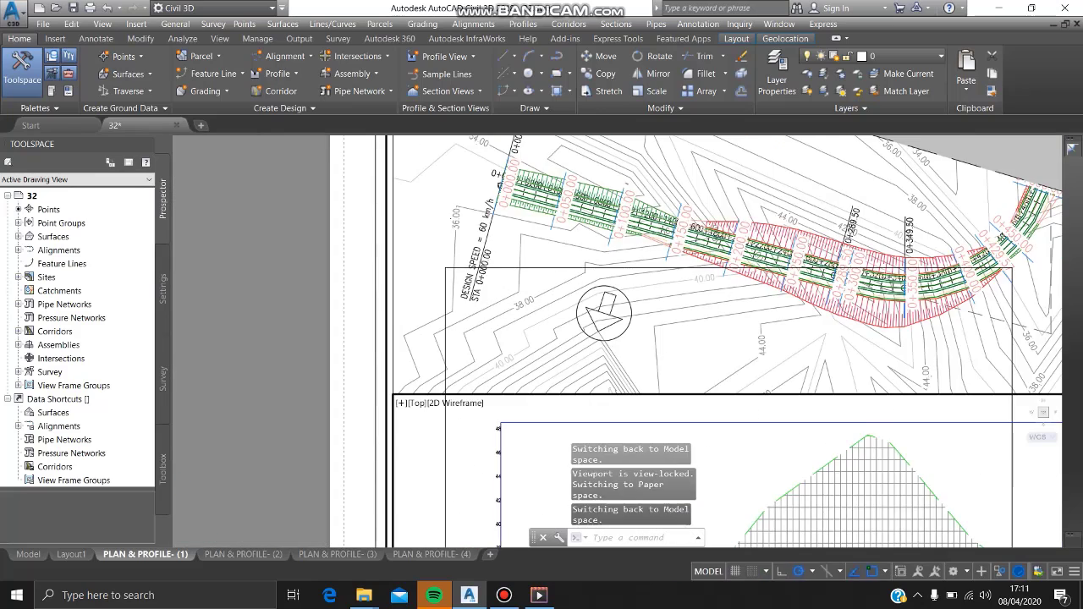
- Check which sheet set field the title block's total-sheets attribute JML uses, and close the attribute editor
scroll(556, 347, "down", 5)
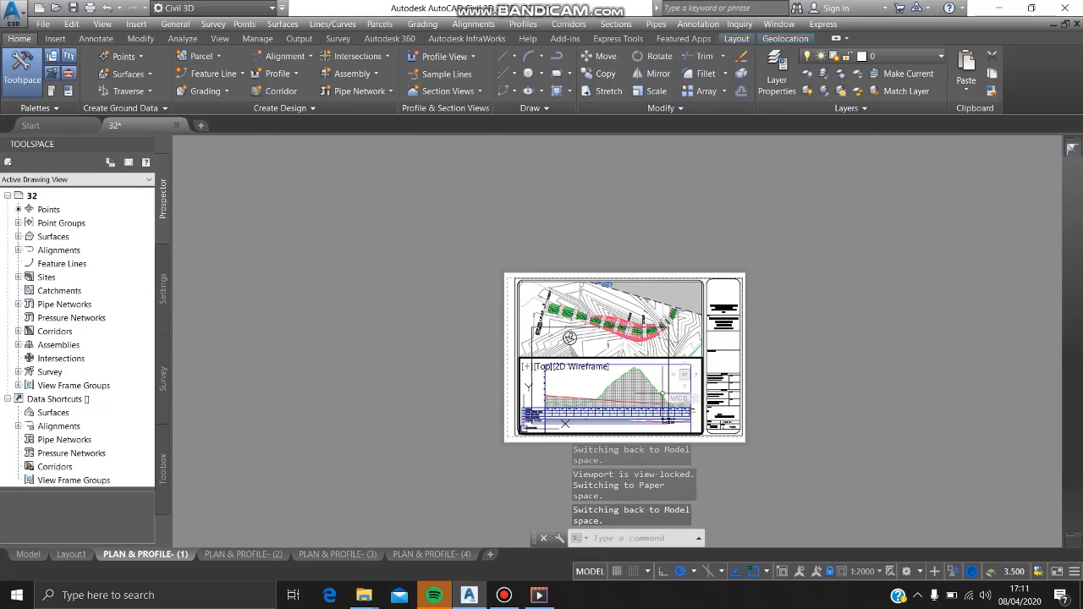
scroll(729, 414, "up", 8)
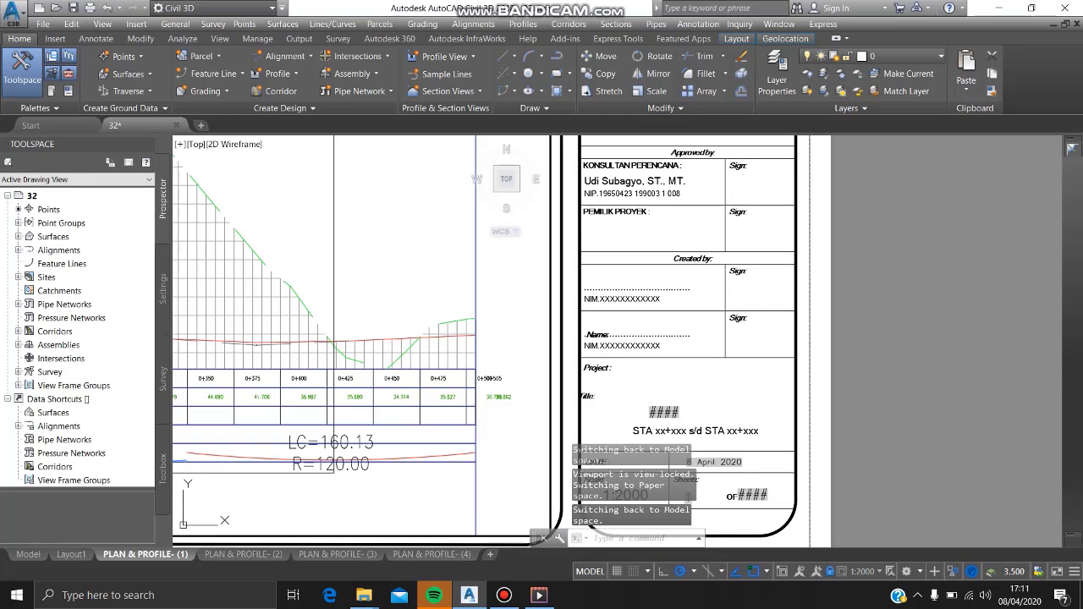
middle_click_drag(729, 414, 708, 334)
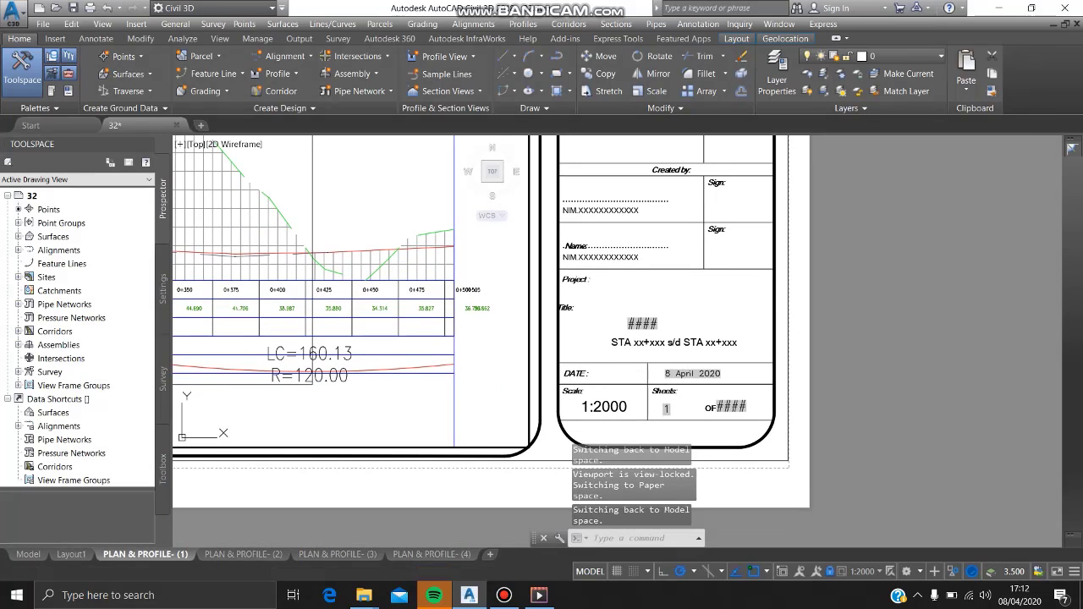
double_click(736, 403)
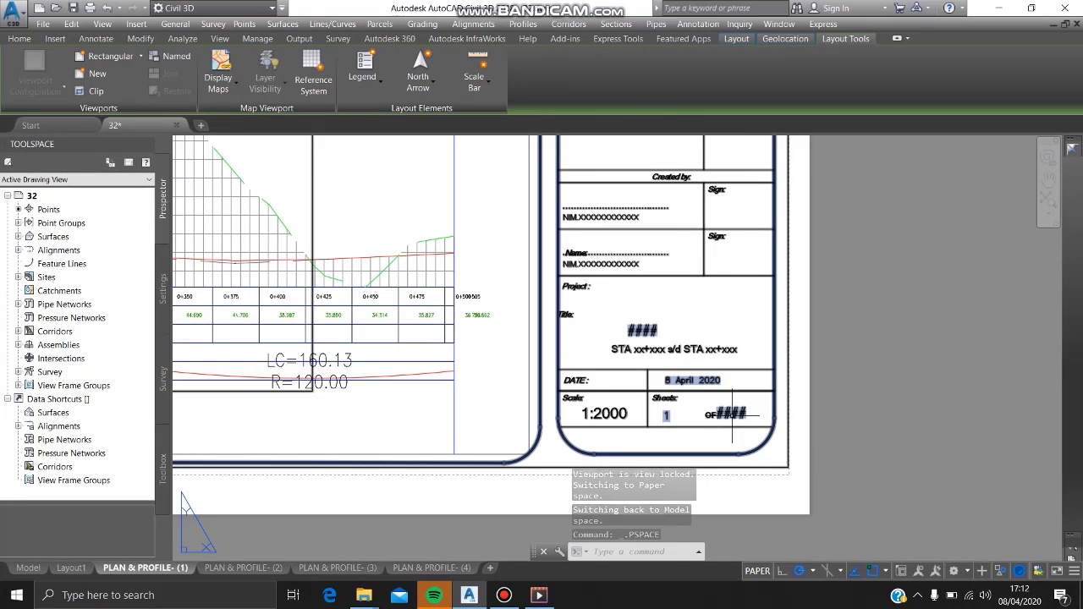
double_click(731, 415)
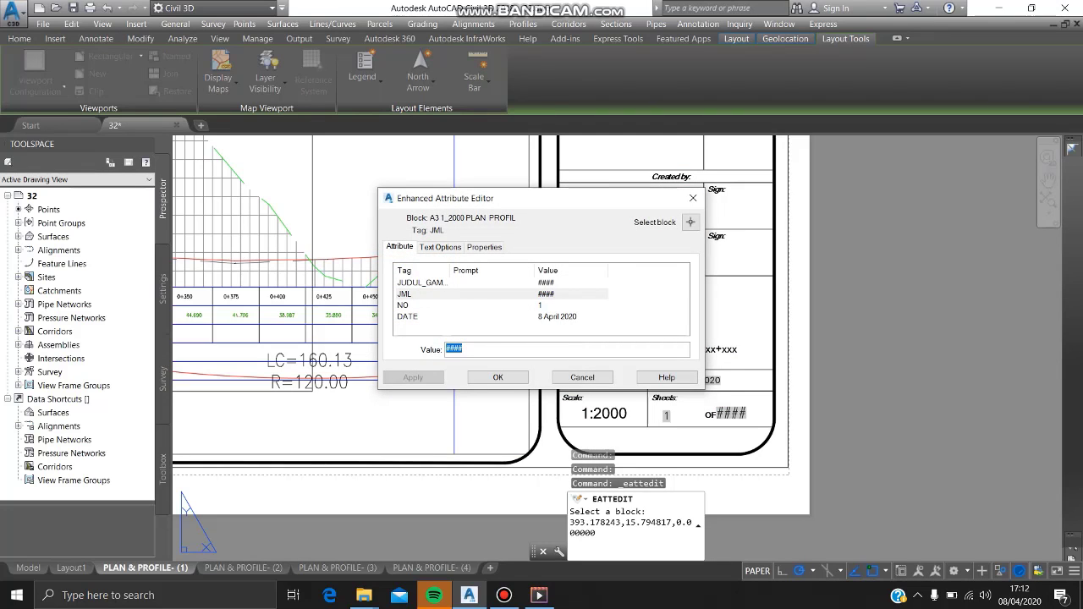
double_click(455, 349)
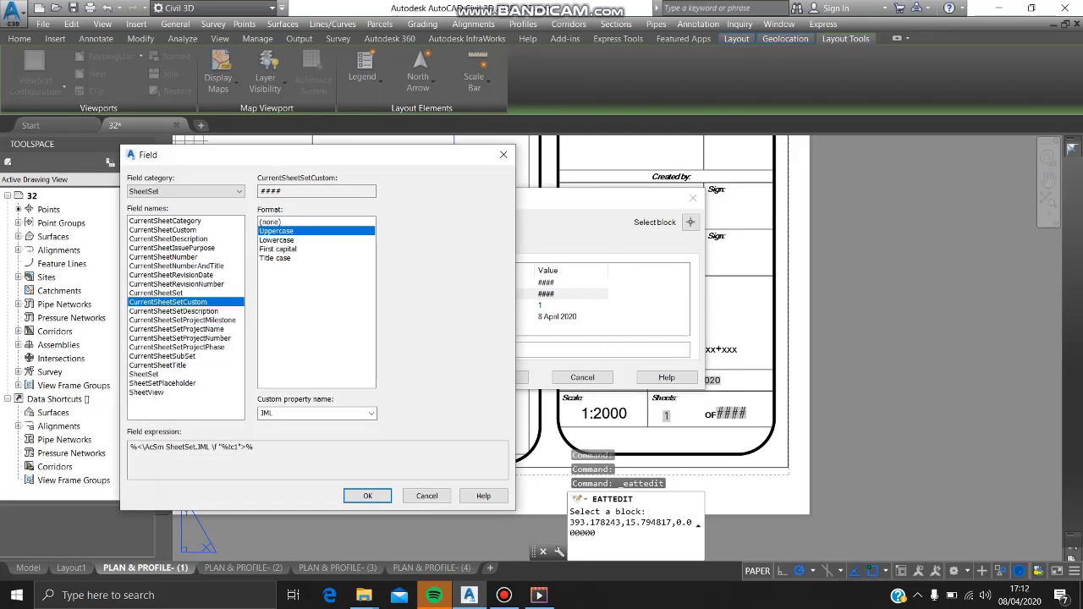
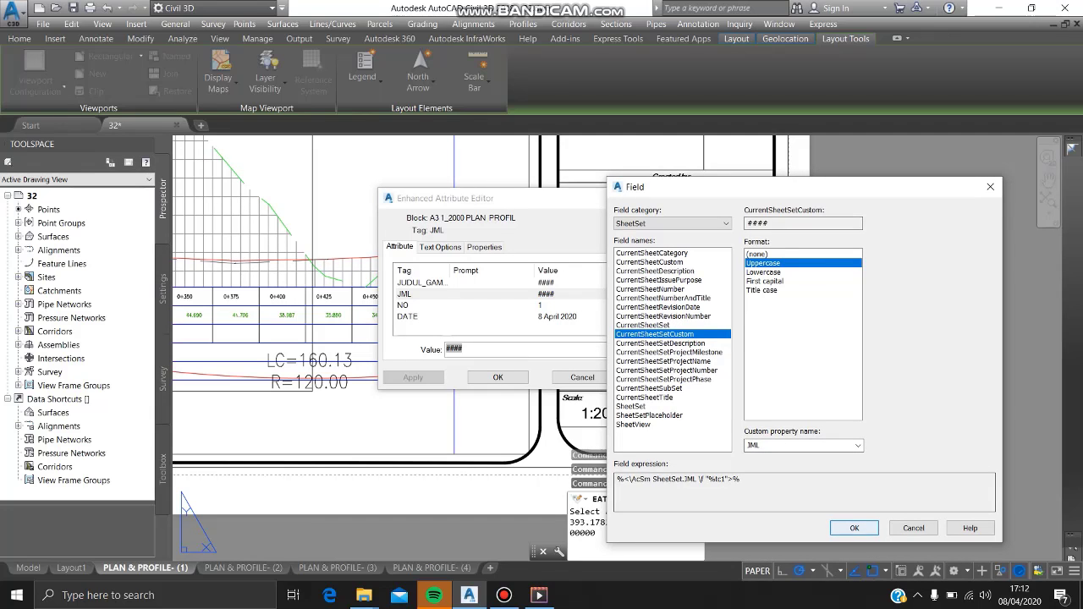
key("Return")
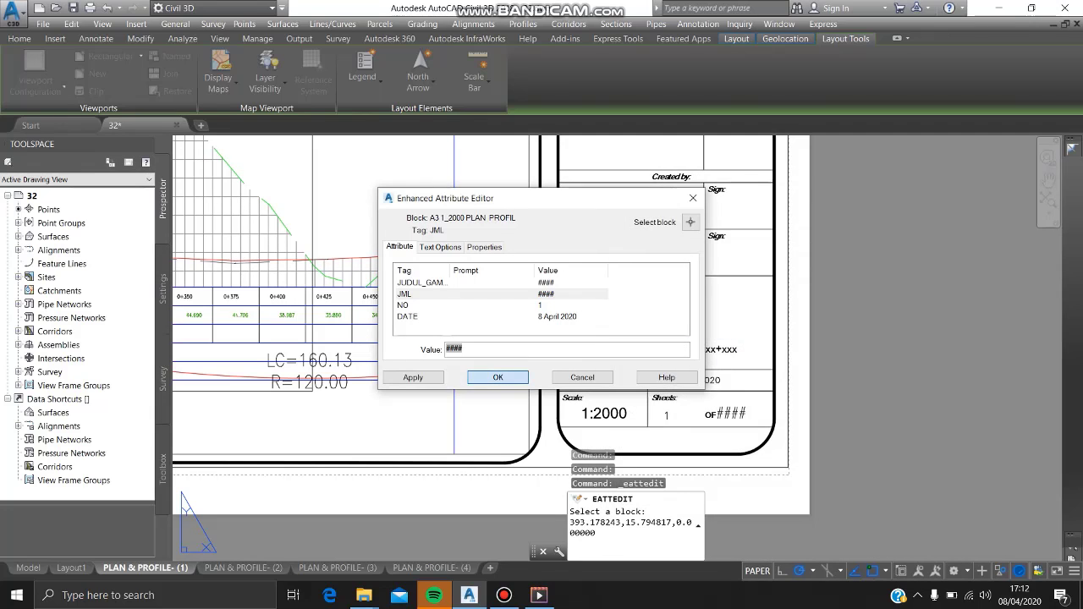
key("Return")
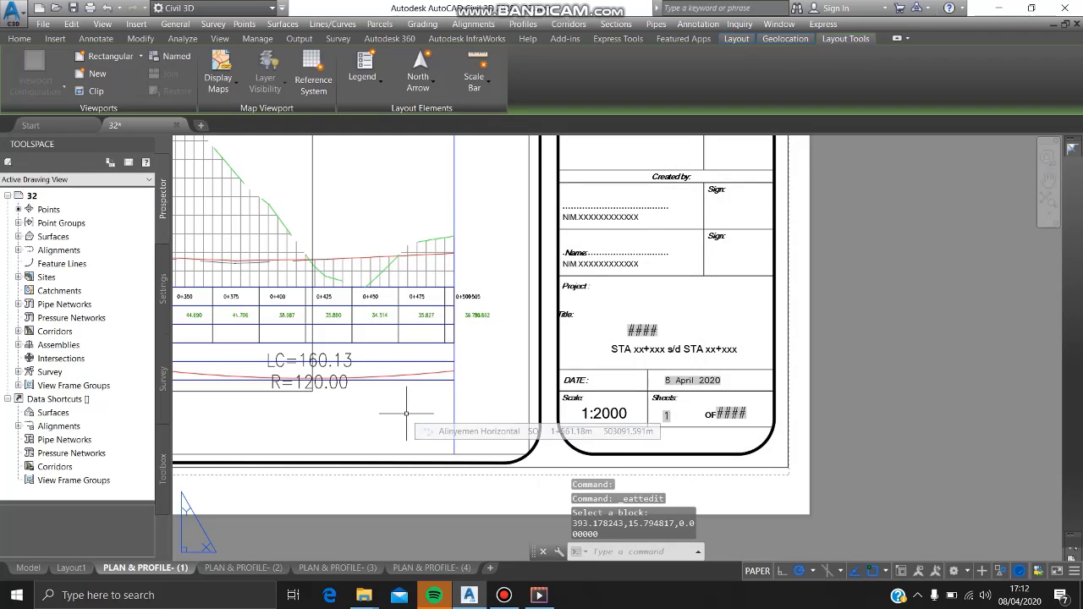
- Add a custom property JML with default value 5, owned by the sheet set, to the VFG MALANG sheet set
key("ctrl+4")
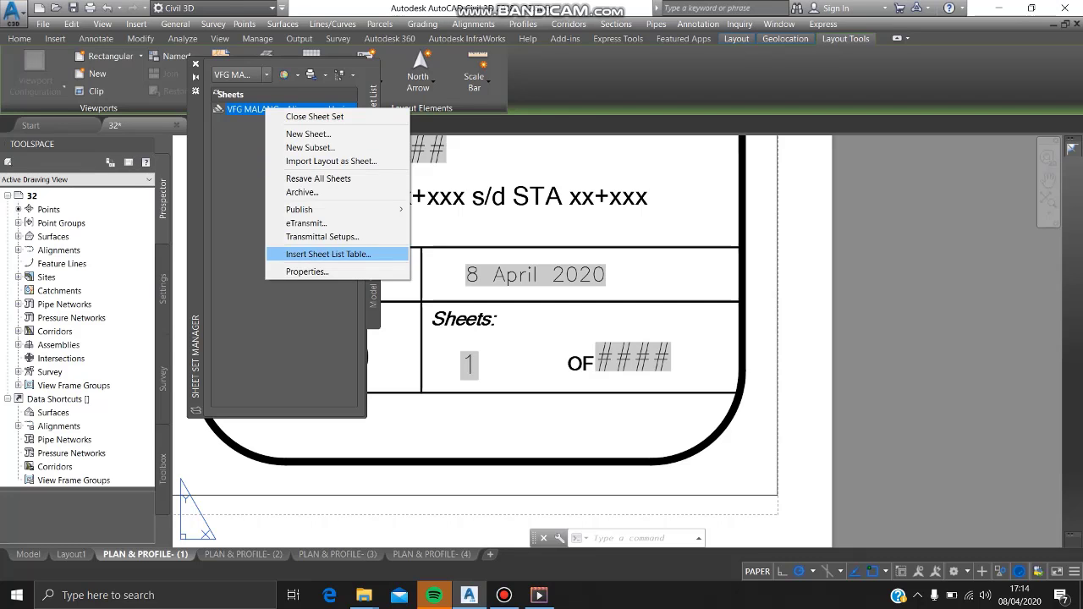
left_click(307, 271)
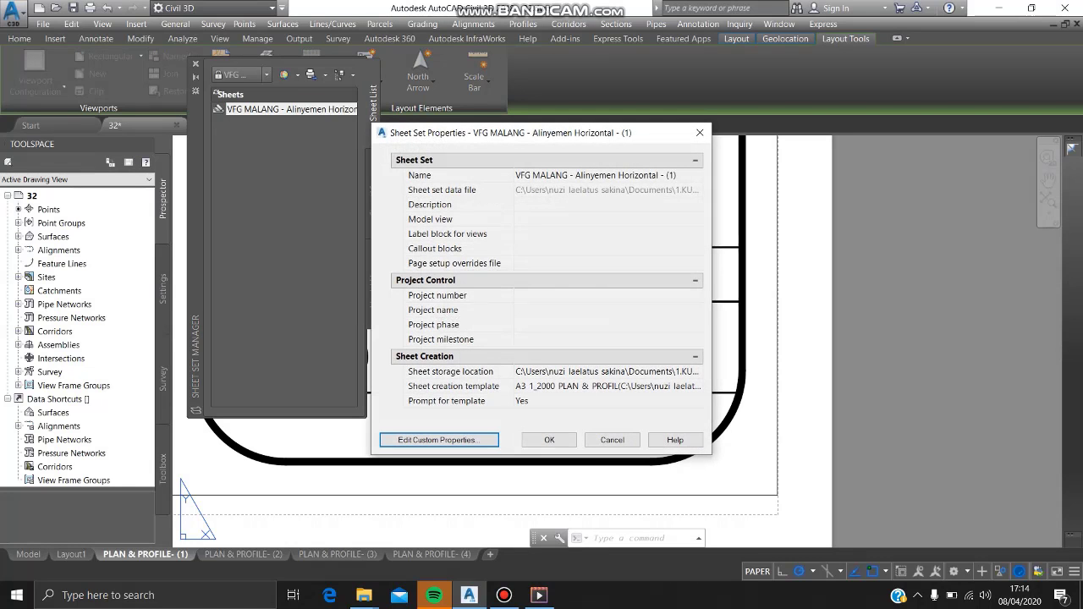
left_click(438, 440)
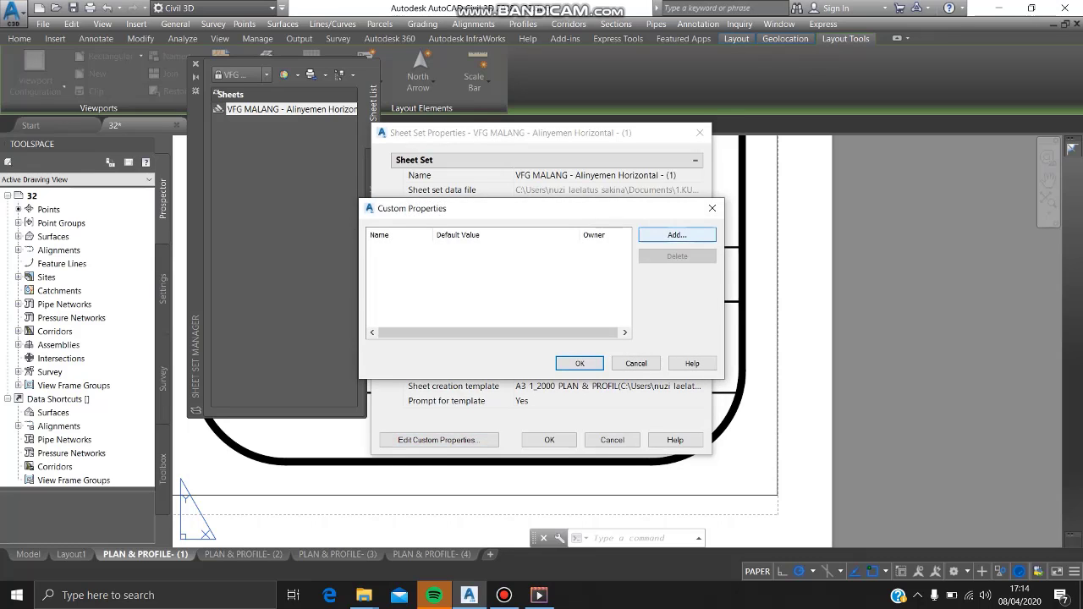
left_click(677, 234)
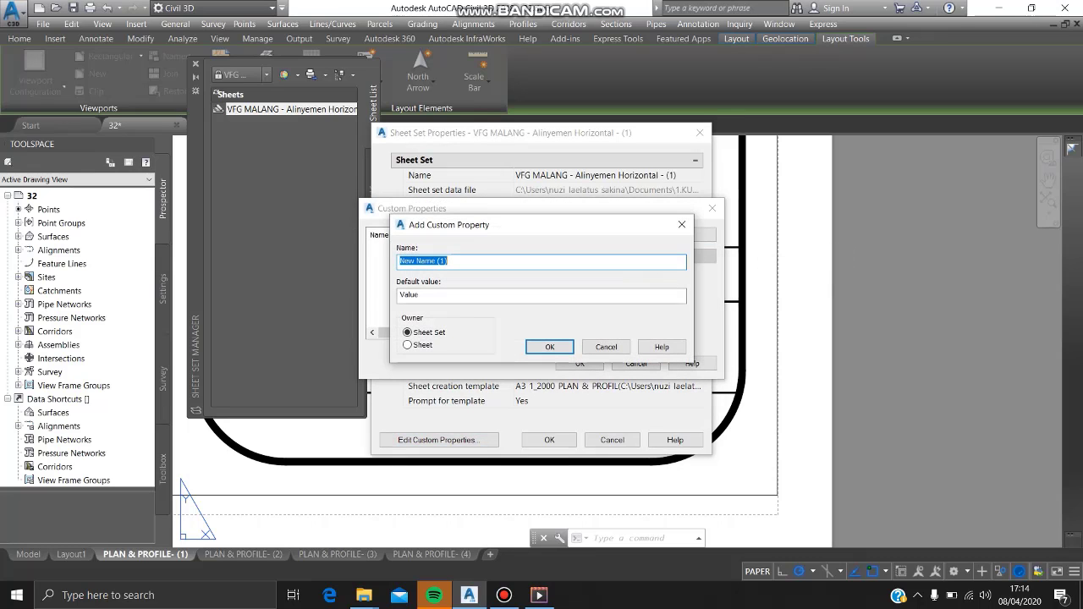
type("JML")
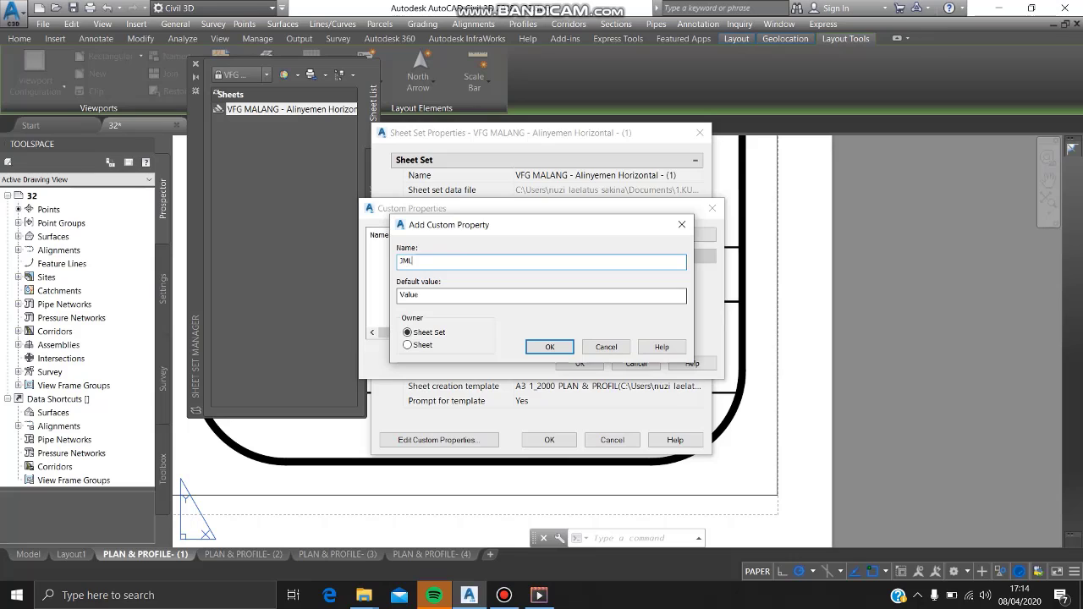
key("Tab")
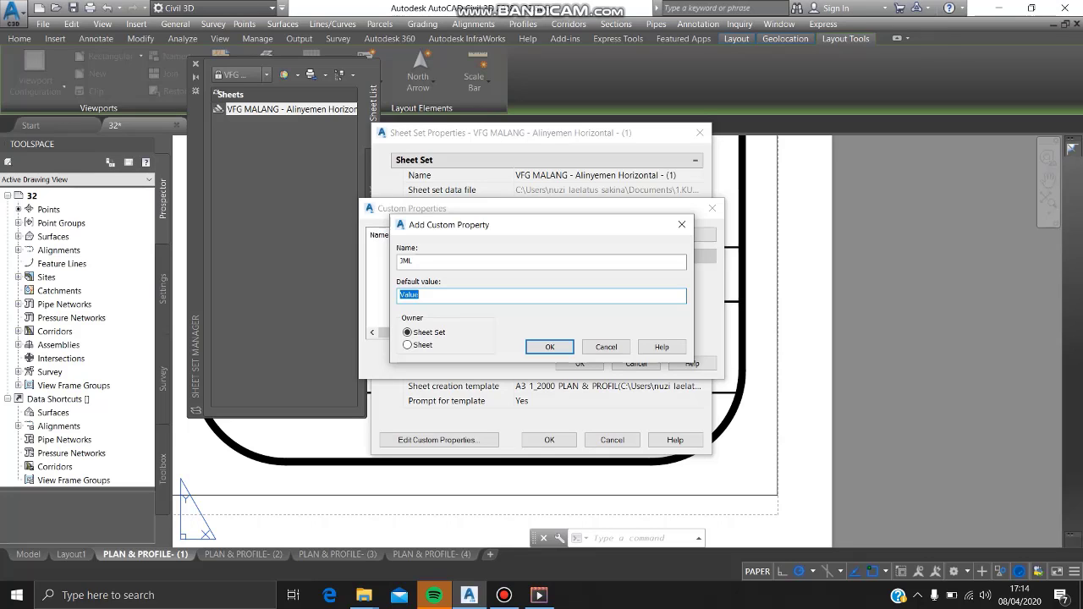
type("5")
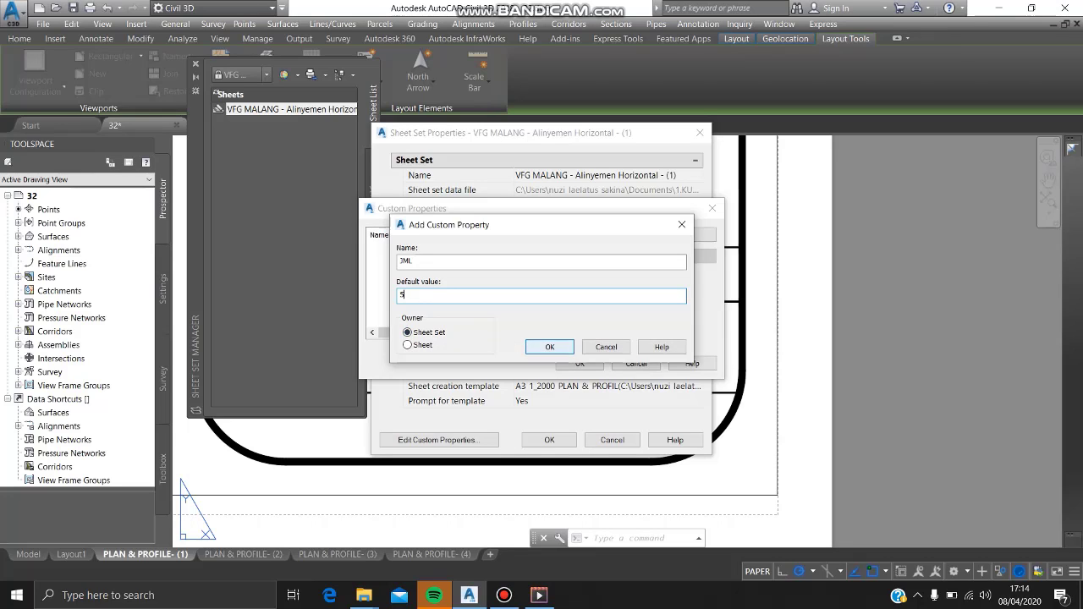
key("Return")
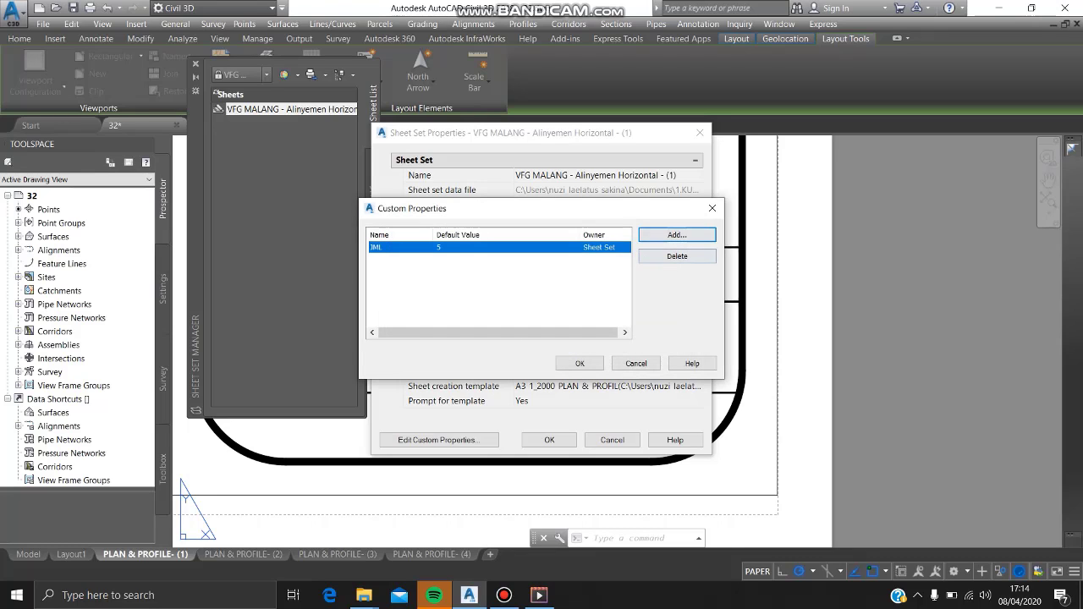
- Add a sheet-owned custom property JUDUL_GAMBAR with default value PLAN & PROFIL and apply the sheet set properties
key("Return")
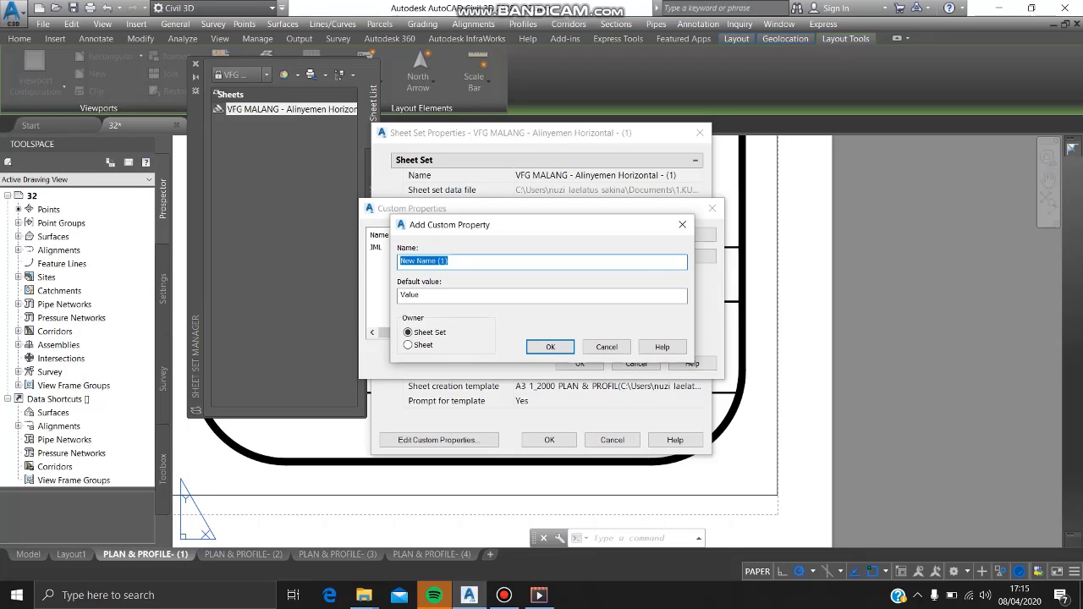
type("JUDUL_GAMBAR")
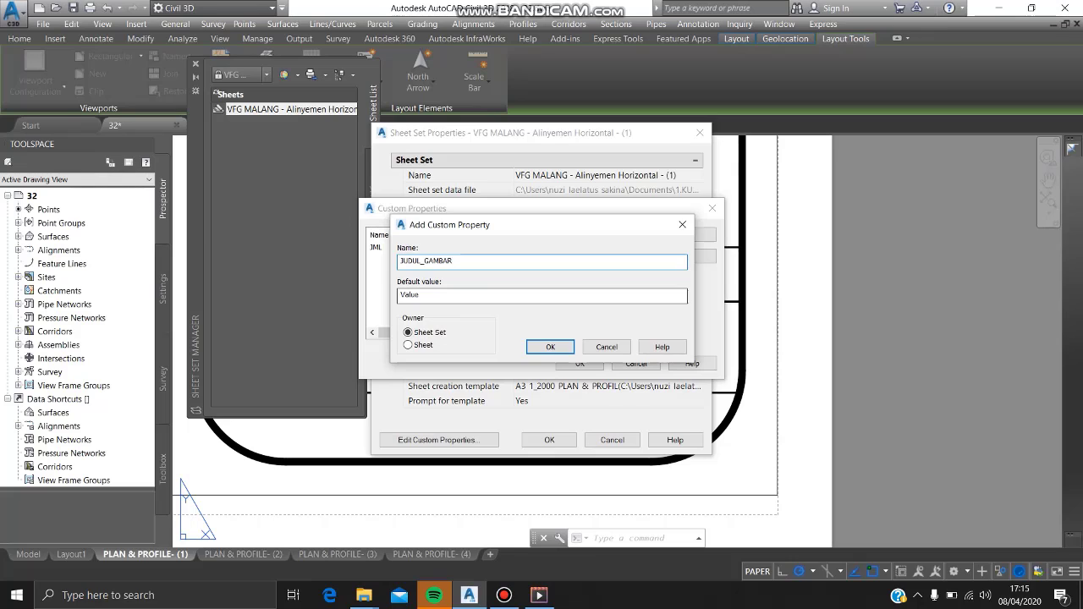
left_click(419, 295)
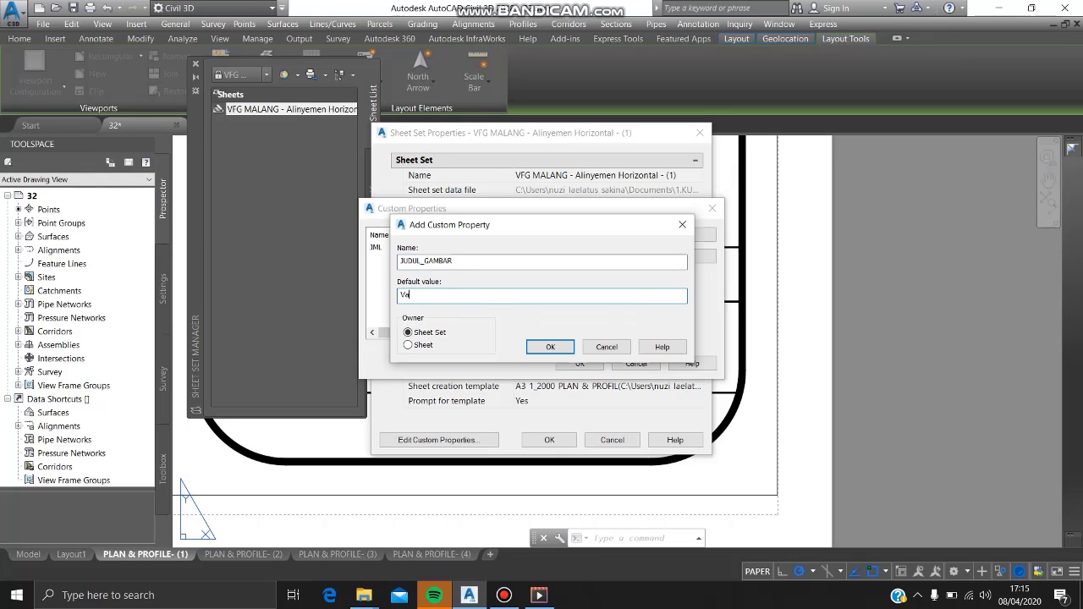
key("BackSpace")
key("BackSpace")
type("PLAN & PROFIL")
left_click(408, 346)
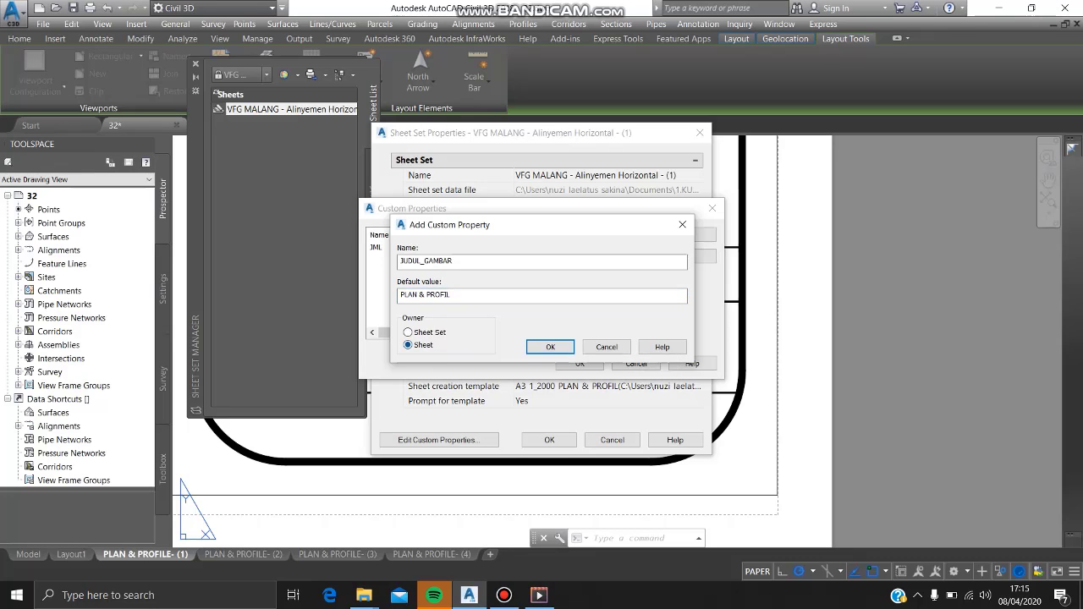
left_click(550, 347)
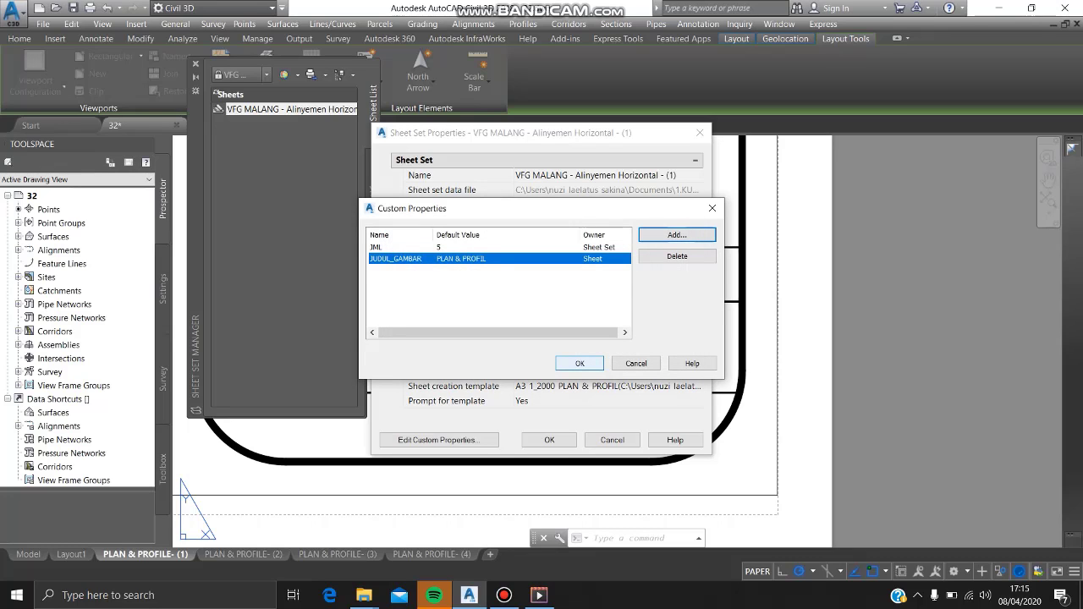
left_click(579, 363)
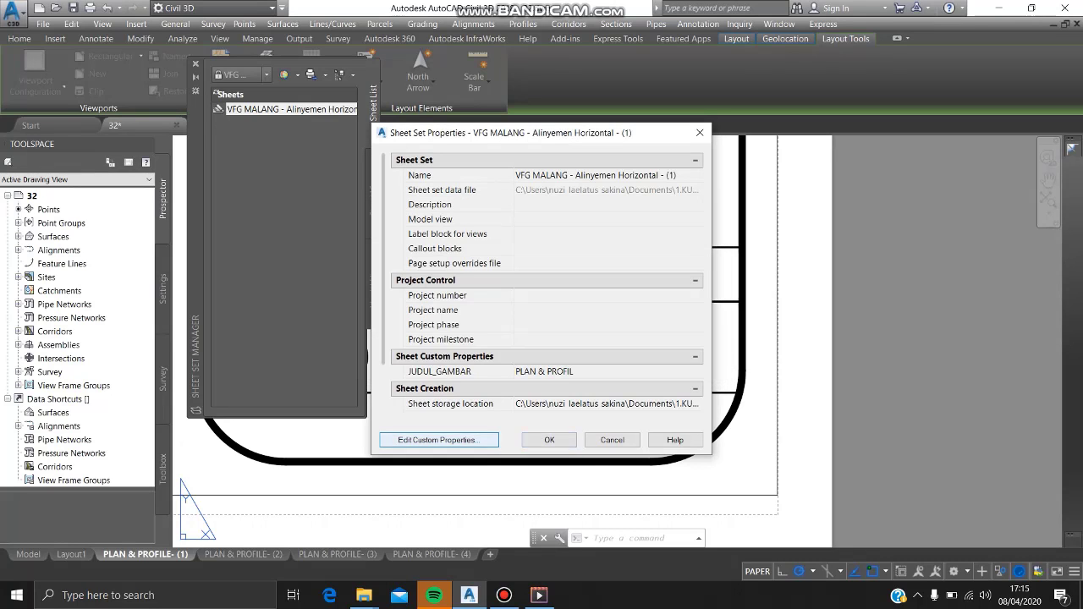
left_click(549, 439)
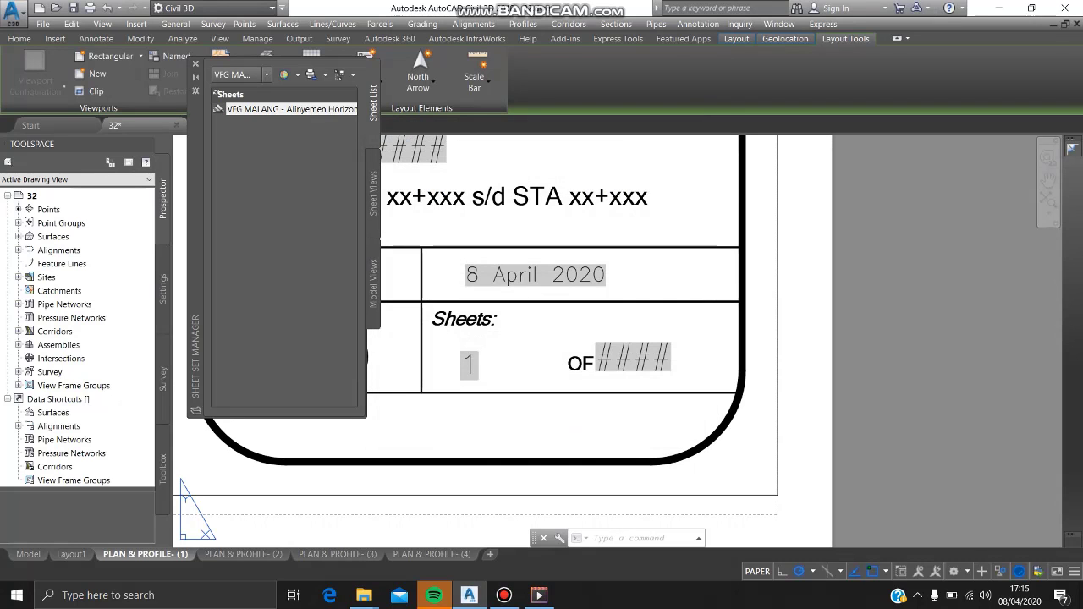
- Regenerate the whole drawing to refresh the title and total-sheets fields in the title block
scroll(586, 341, "down", 2)
middle_click_drag(585, 340, 650, 430)
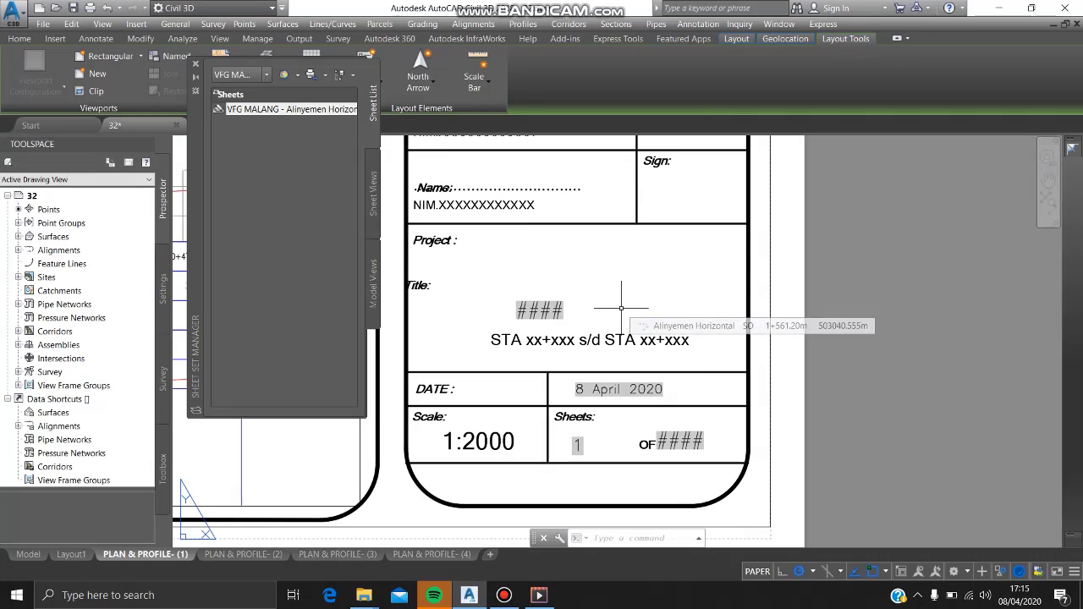
type("REA")
key("Return")
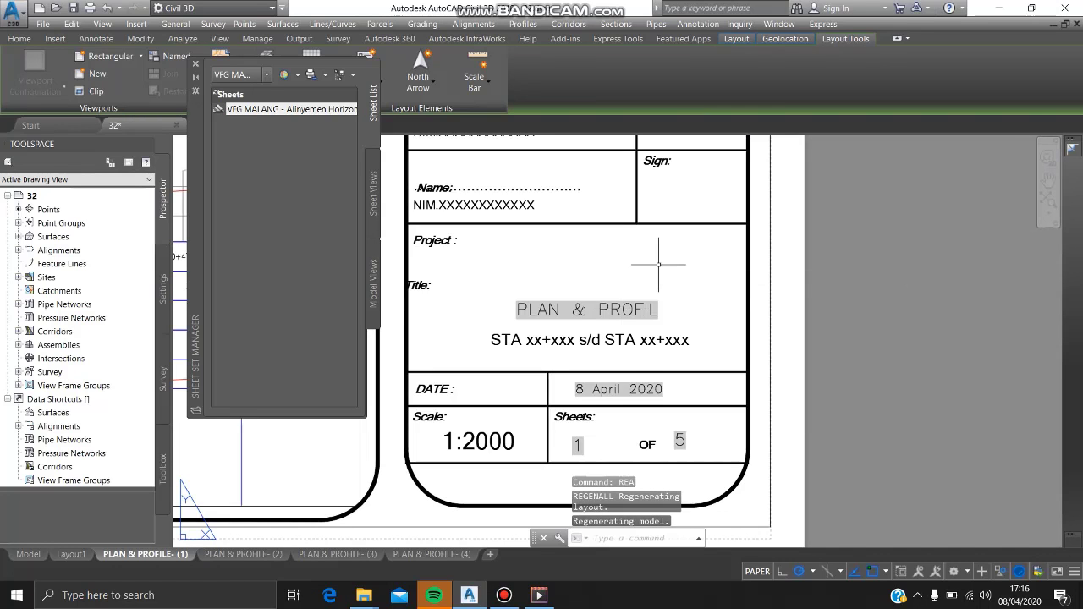
- Set the sheet set's JML custom property to 4 and apply the sheet set properties
middle_click_drag(667, 276, 690, 286)
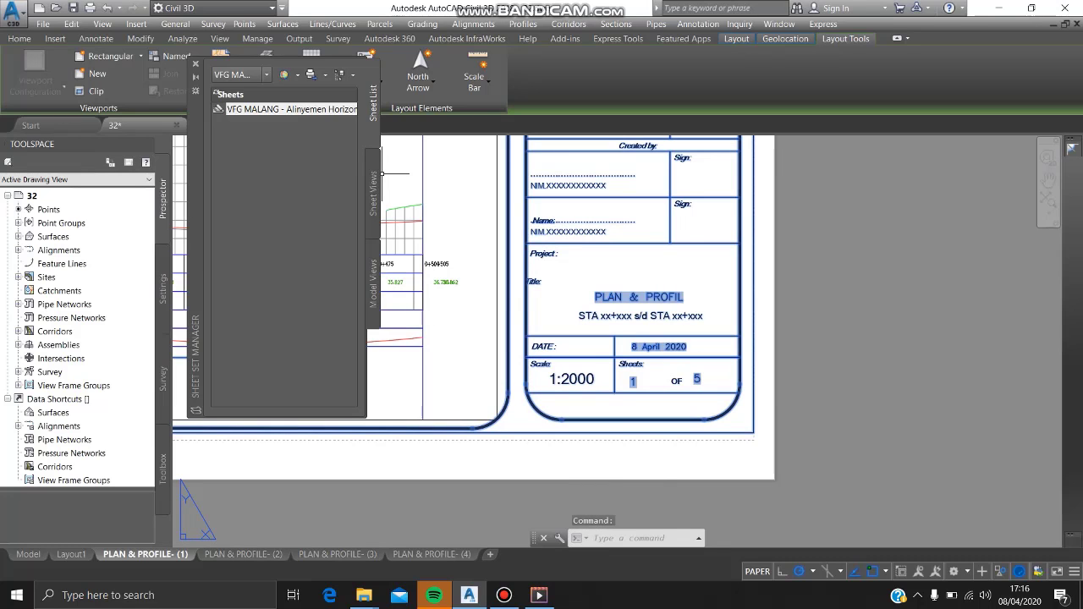
right_click(313, 109)
left_click(338, 273)
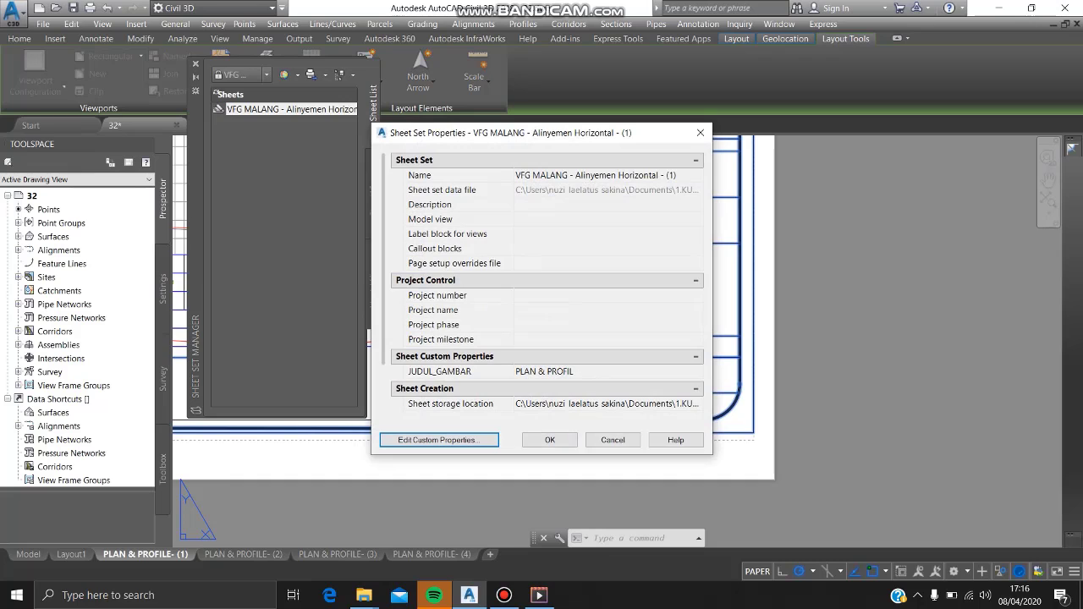
left_click(439, 440)
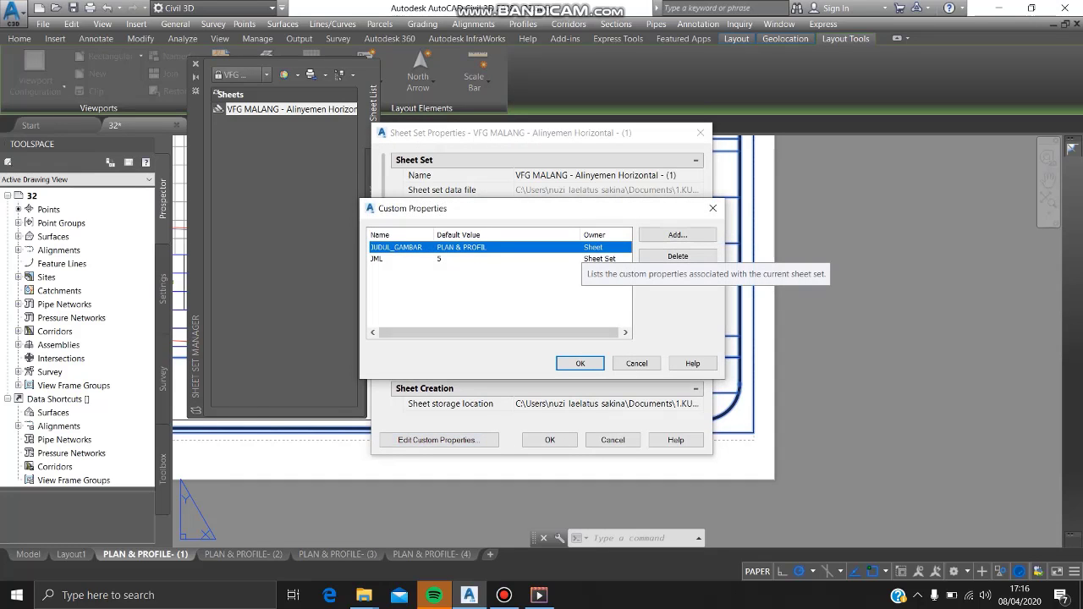
left_click(582, 259)
left_click(442, 259)
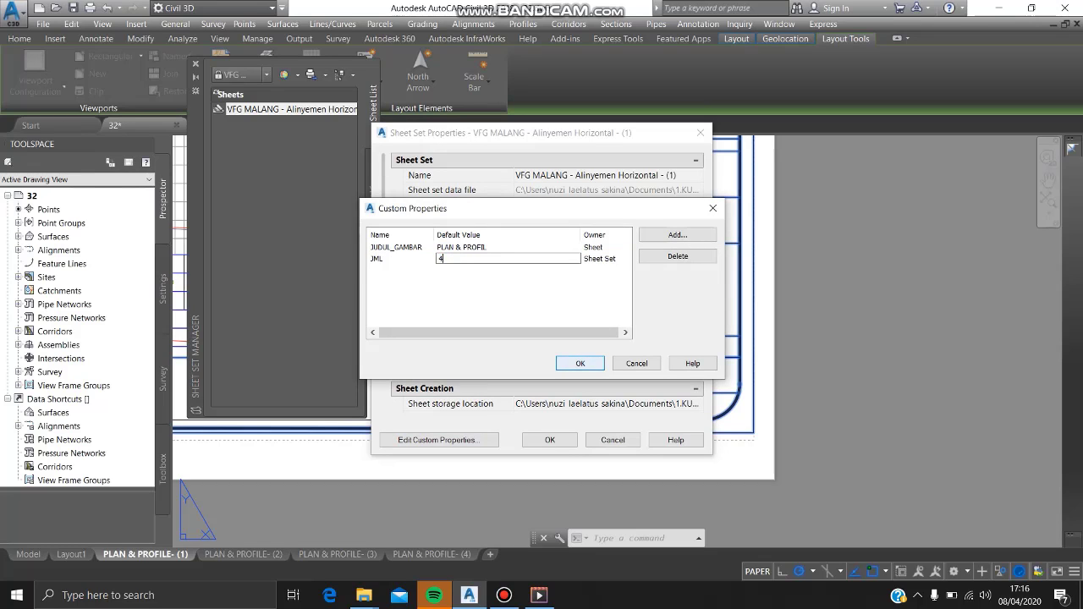
left_click(581, 362)
left_click(549, 440)
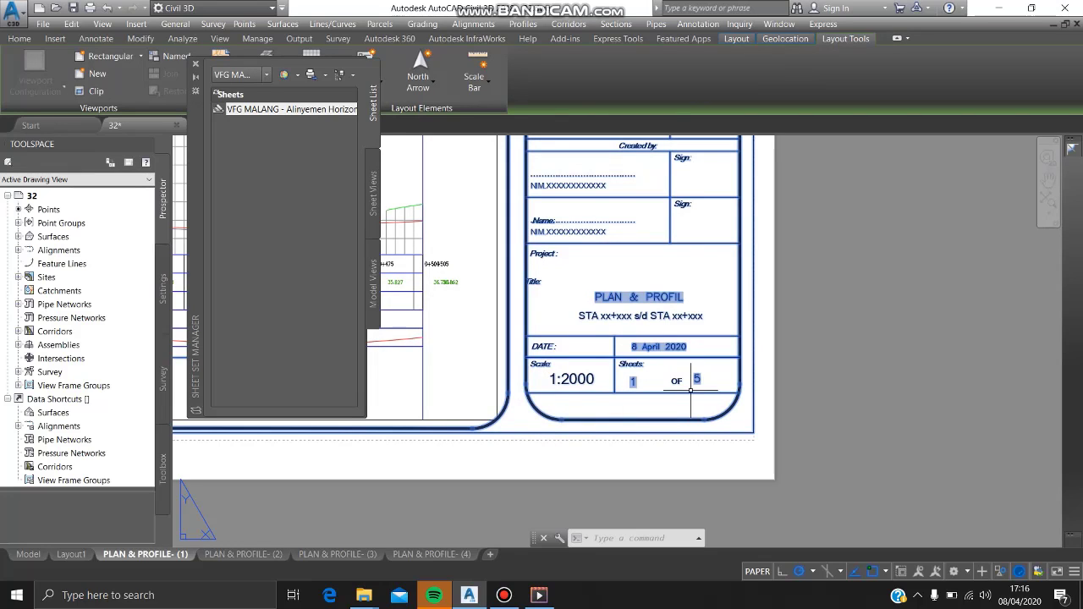
- Regenerate all views to update the title block's sheet total, and clear the title block selection
type("REA")
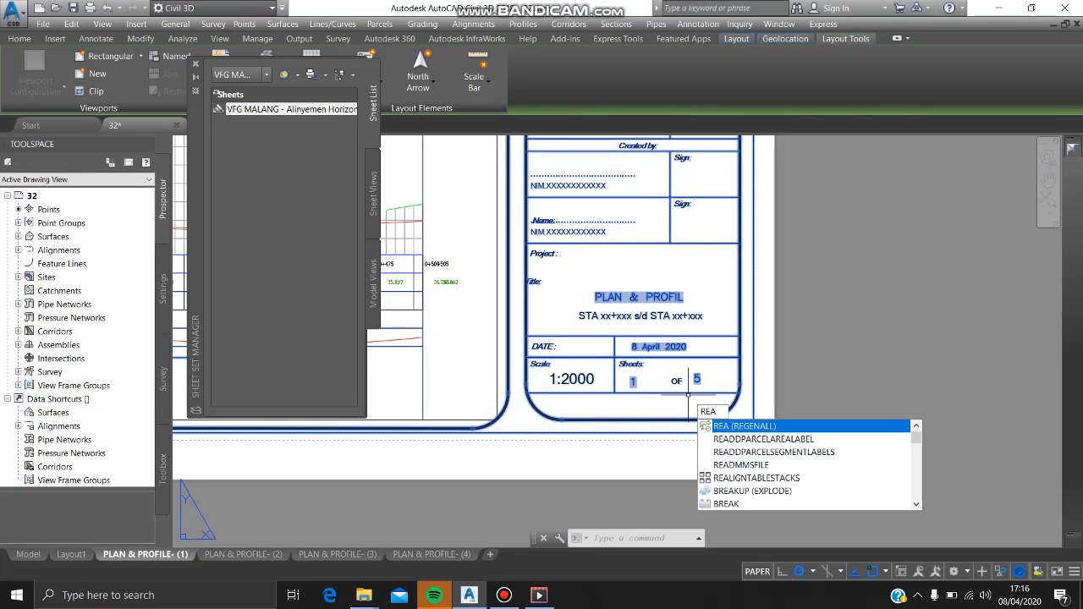
key("Return")
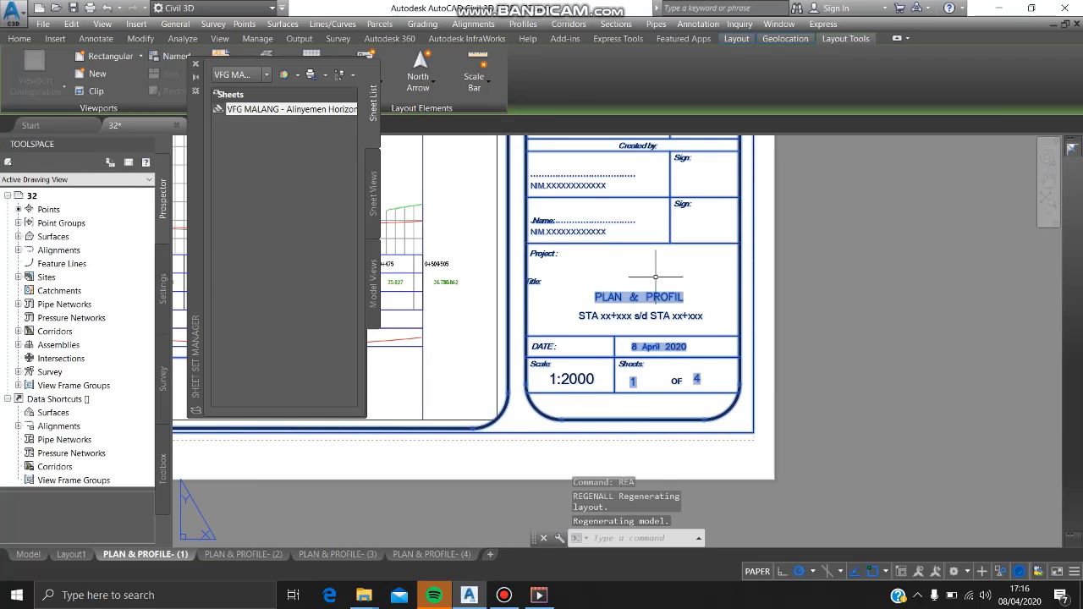
key("Escape")
- Set the model space annotation scale to 1:500
scroll(660, 273, "up", 5)
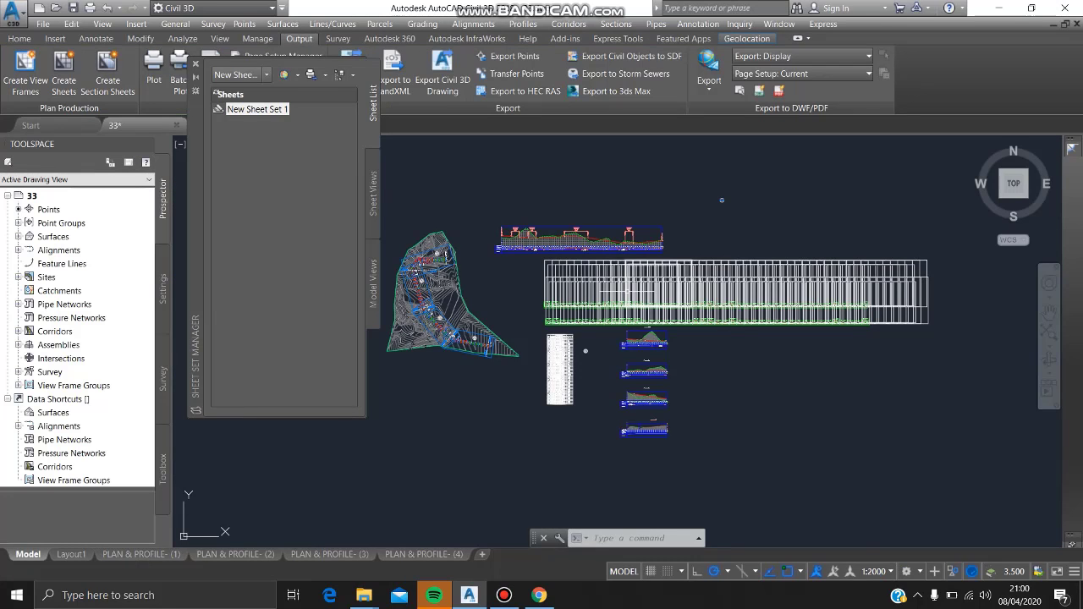
scroll(657, 357, "up", 6)
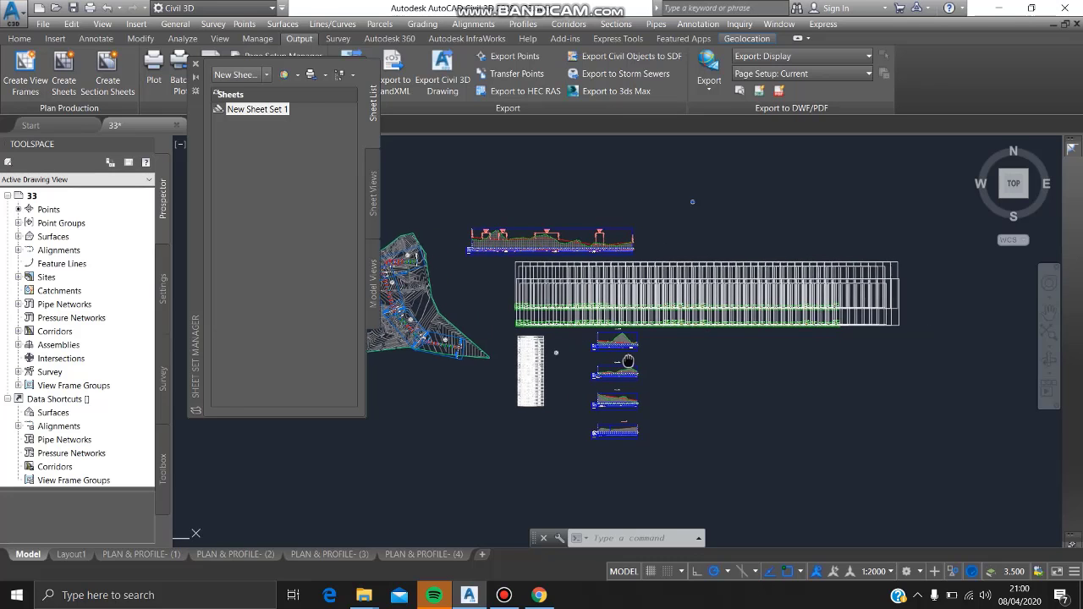
scroll(575, 309, "down", 8)
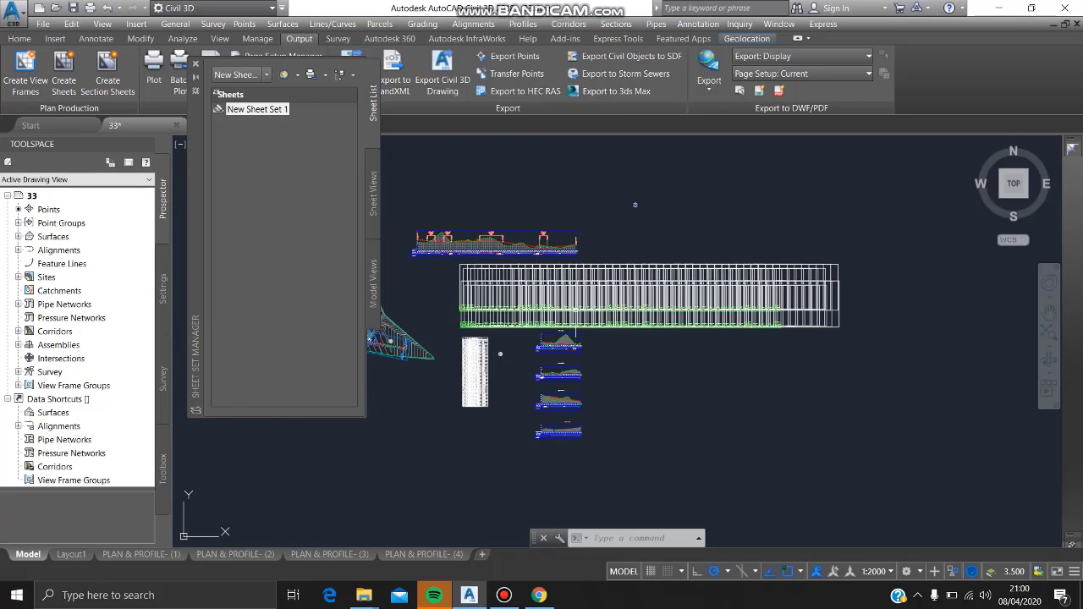
middle_click_drag(576, 309, 544, 278)
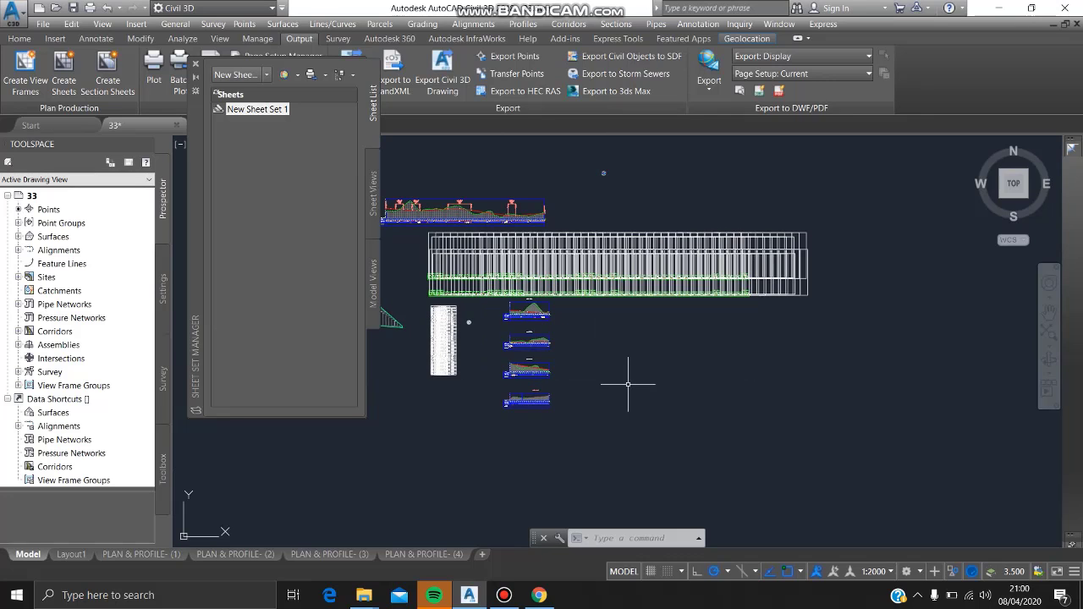
mouse_move(633, 374)
middle_mouse_down()
mouse_move(587, 358)
mouse_move(618, 375)
mouse_move(760, 390)
middle_mouse_up()
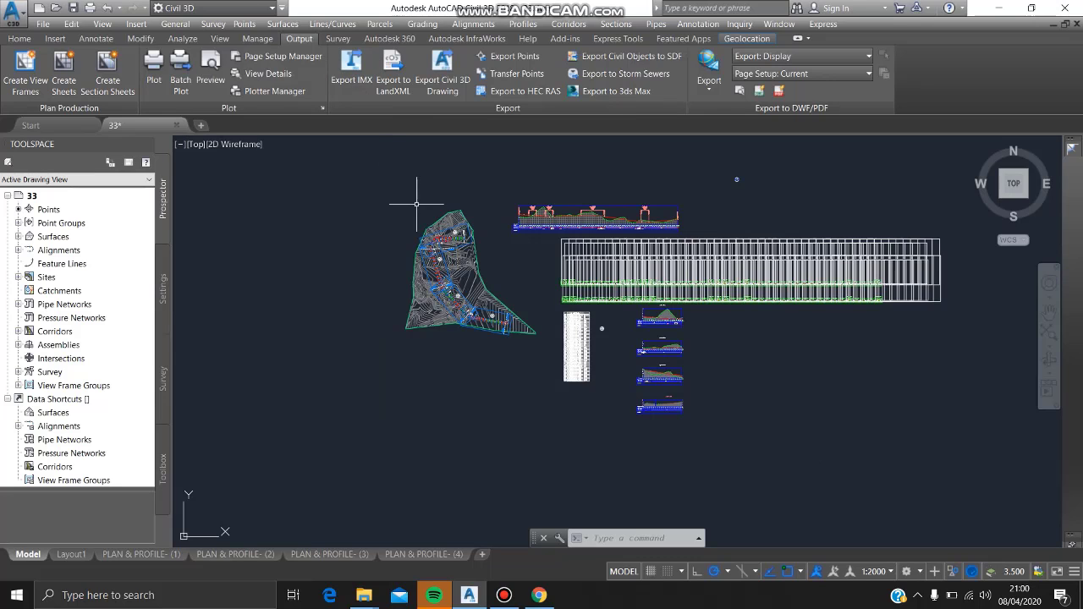
middle_click_drag(792, 451, 660, 409)
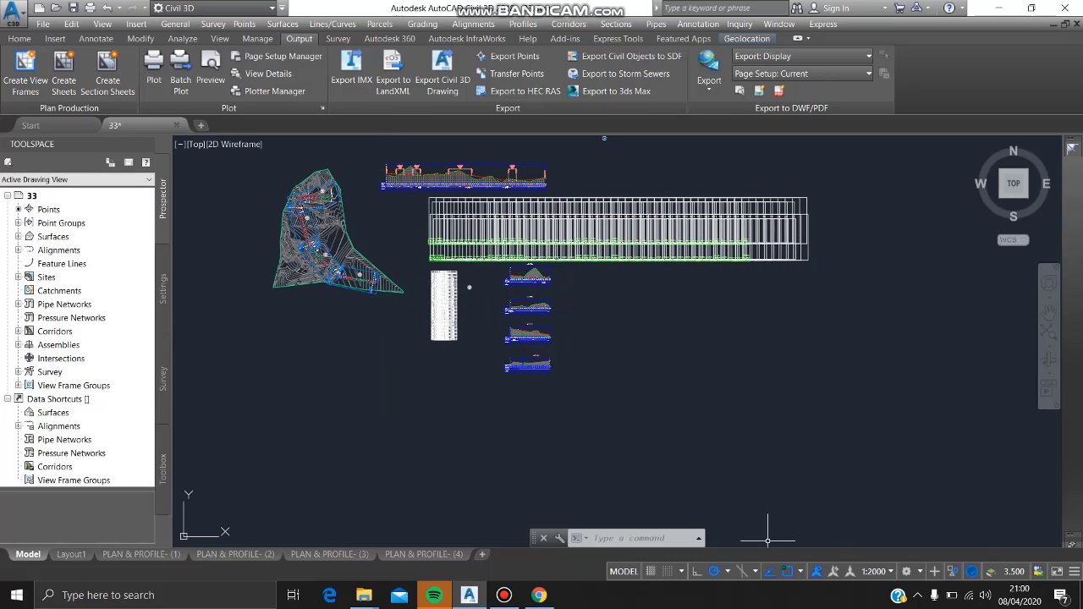
left_click(876, 571)
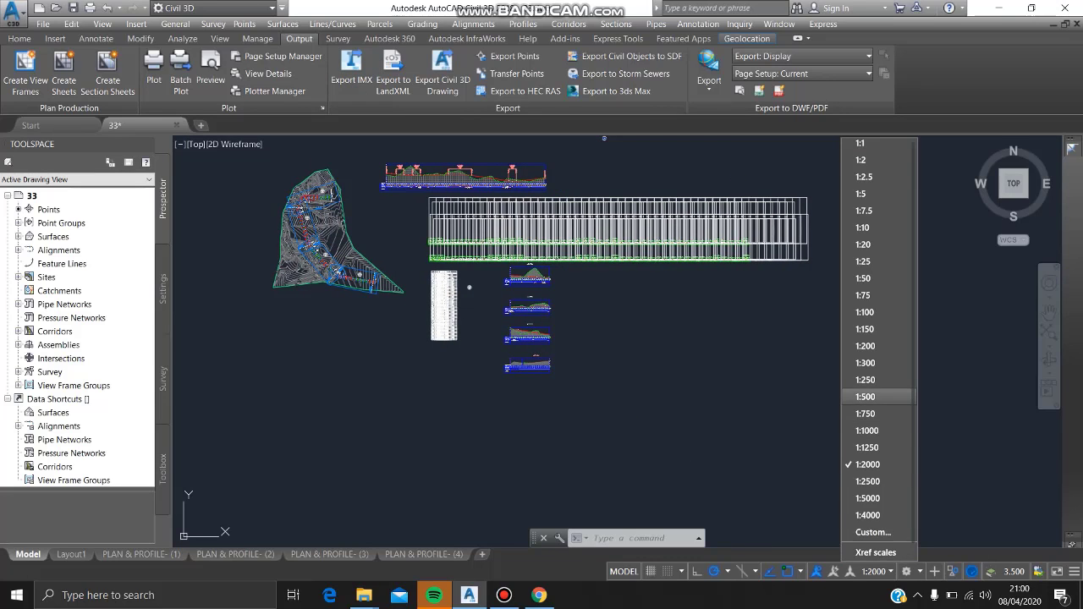
left_click(866, 397)
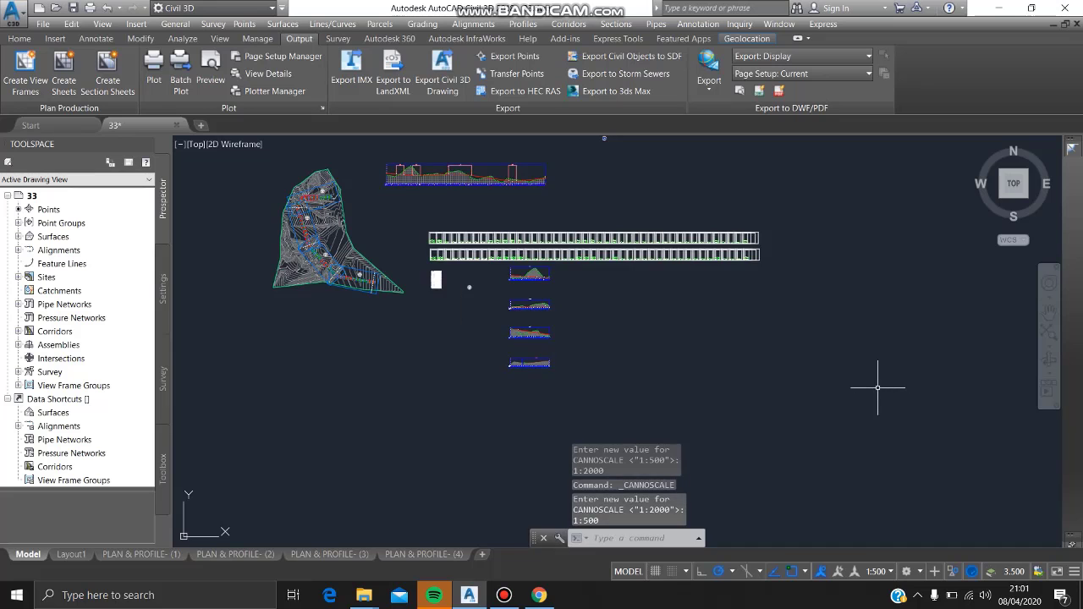
- Edit the group plot style of the lower row's first section sheet to array by rows with 5 mm row spacing
scroll(474, 290, "up", 5)
scroll(370, 370, "down", 4)
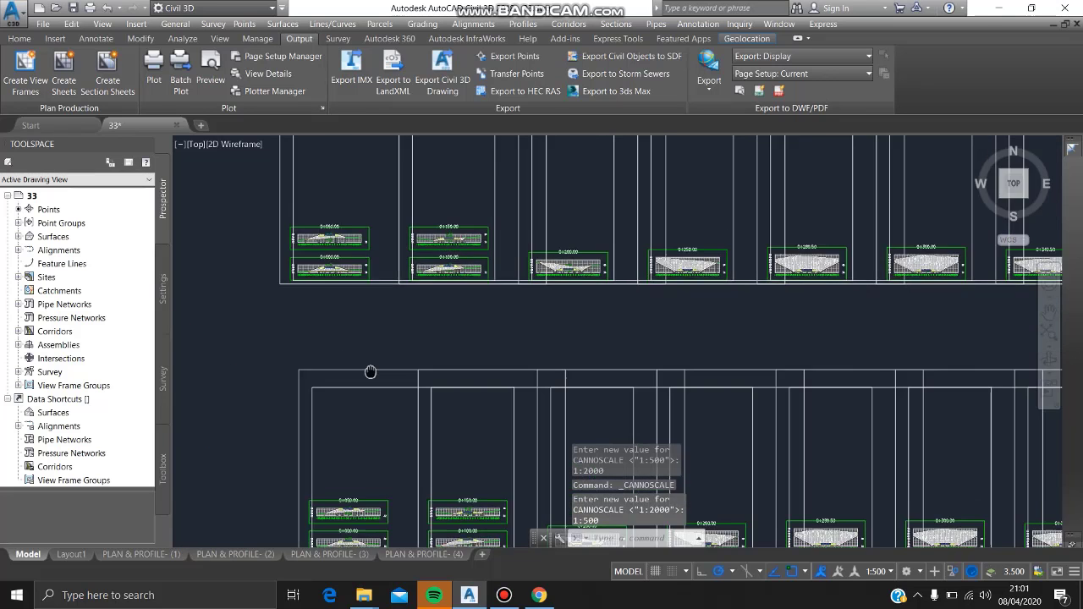
mouse_move(373, 377)
middle_mouse_down()
mouse_move(394, 352)
mouse_move(484, 348)
mouse_move(503, 304)
middle_mouse_up()
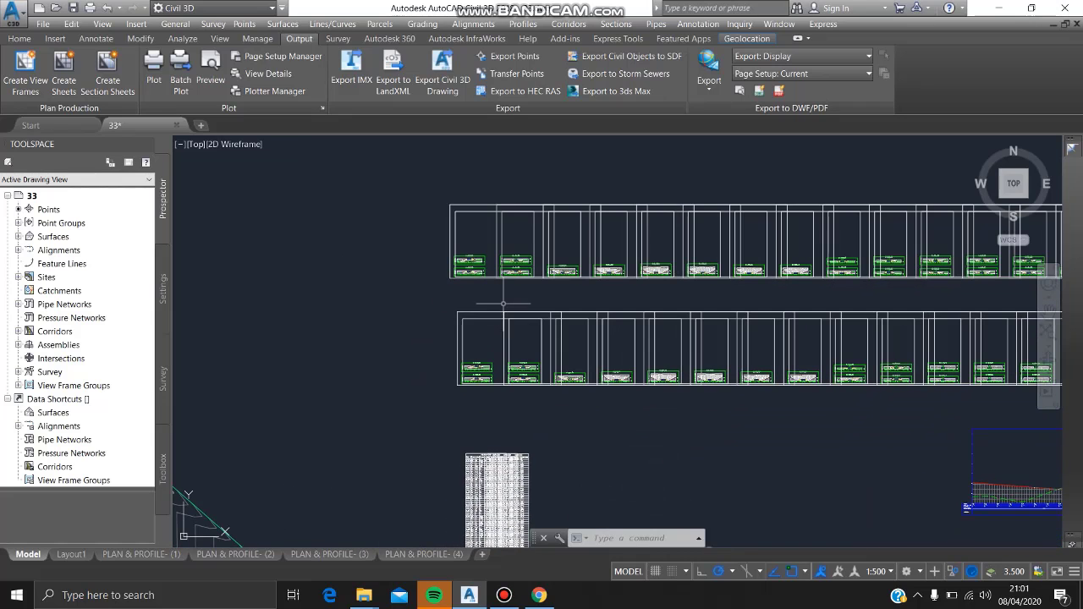
left_click(484, 335)
left_click(442, 336)
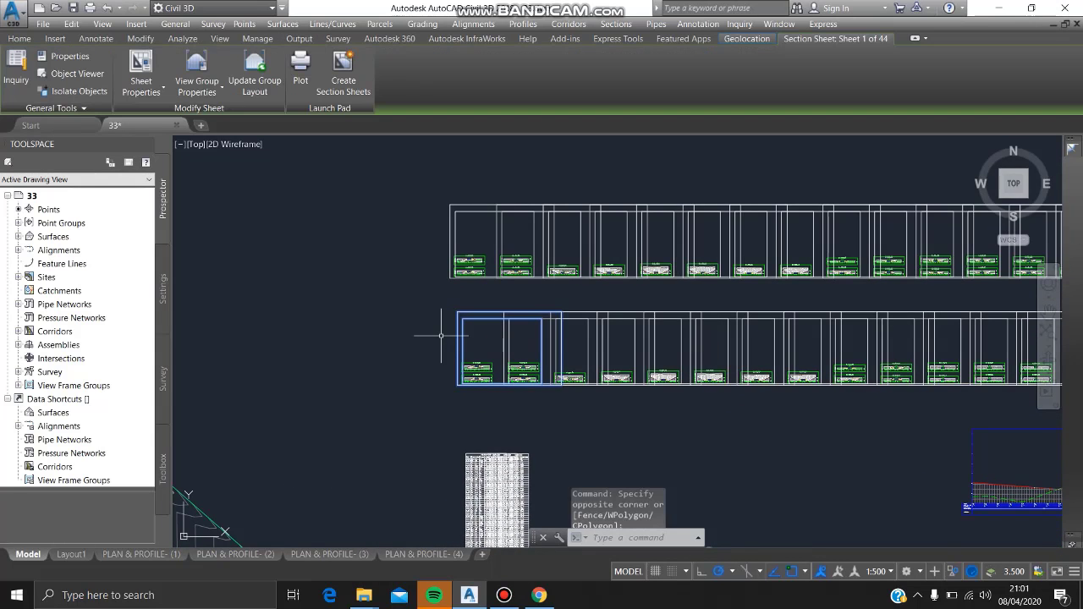
scroll(448, 331, "up", 5)
scroll(449, 330, "down", 3)
scroll(457, 326, "up", 2)
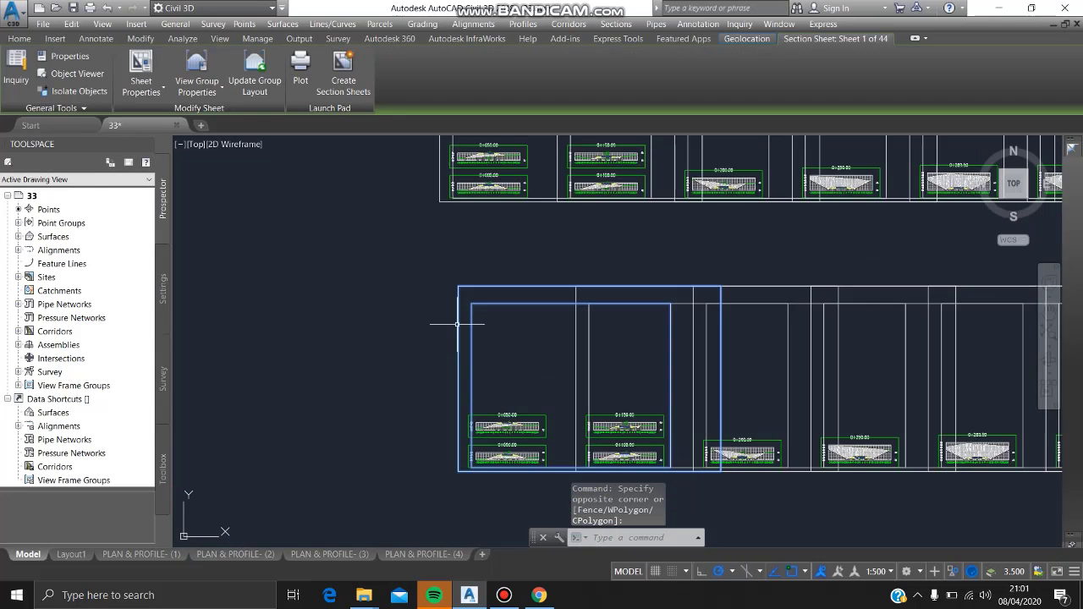
right_click(463, 322)
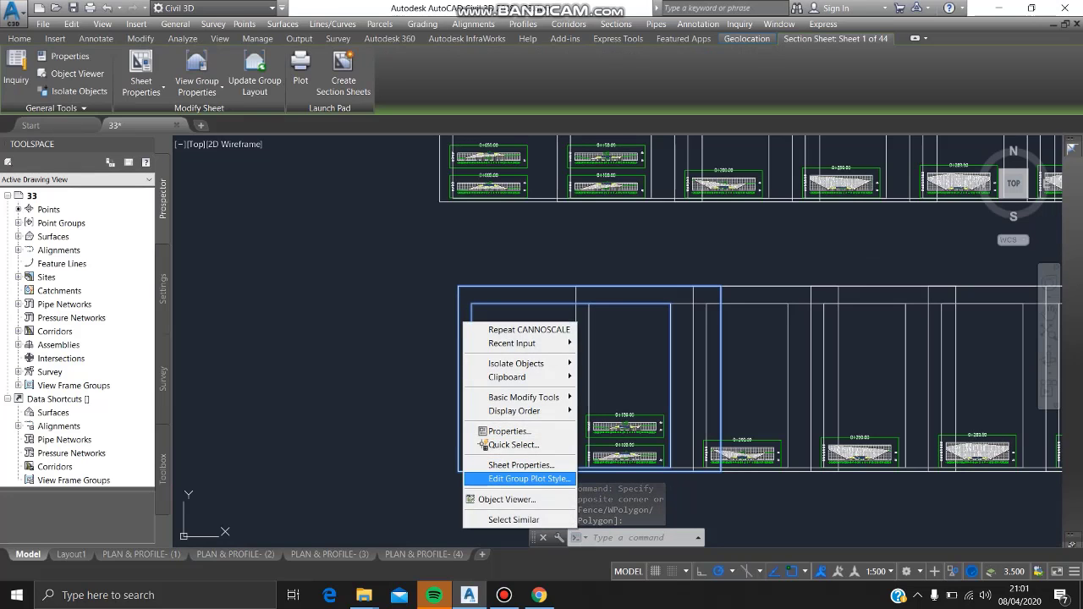
left_click(529, 479)
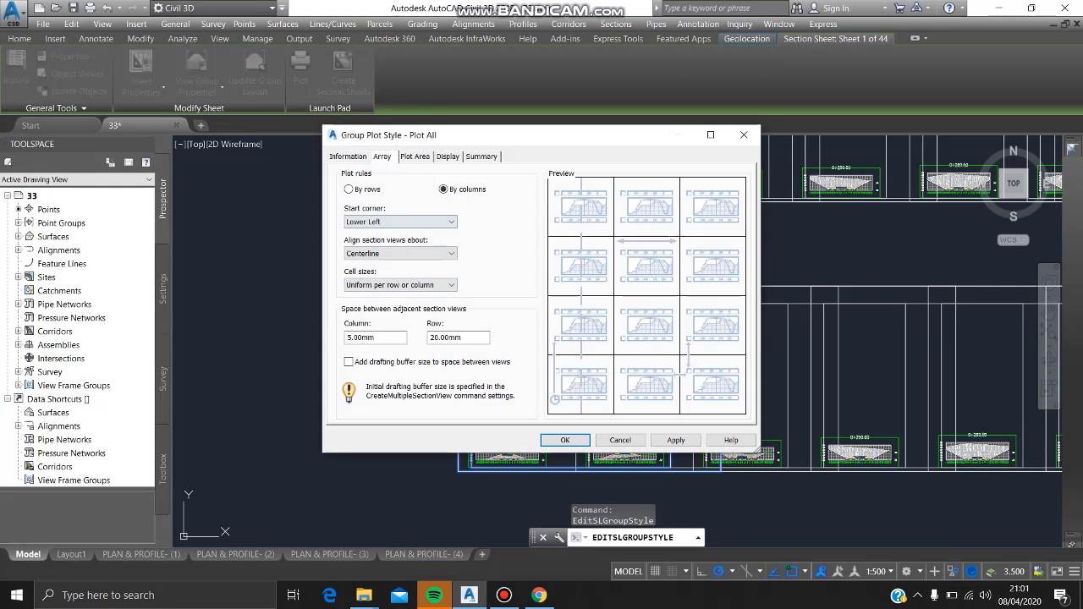
left_click(349, 189)
left_click_drag(442, 337, 428, 337)
type("5")
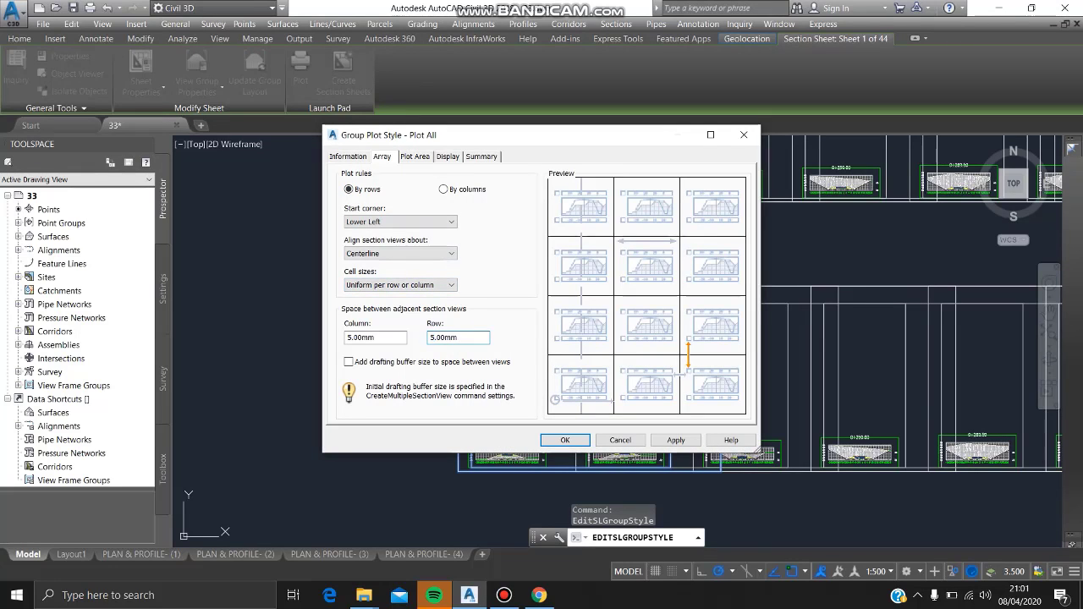
- Set the plot area grid to 20 mm horizontal major and 10 mm horizontal minor, the page gap to 100 mm, and apply the style
left_click(415, 156)
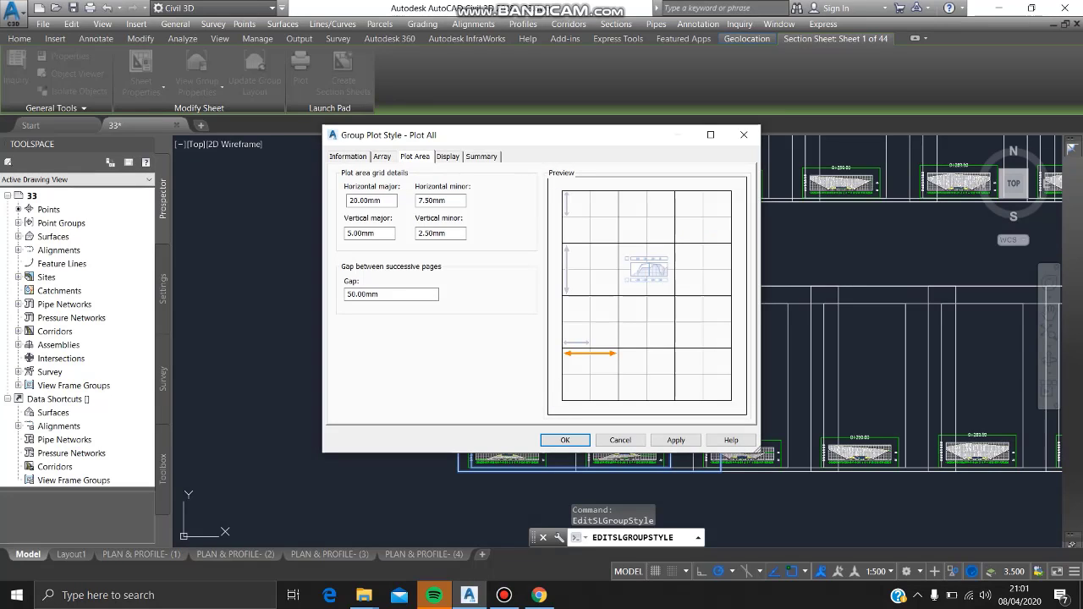
double_click(371, 199)
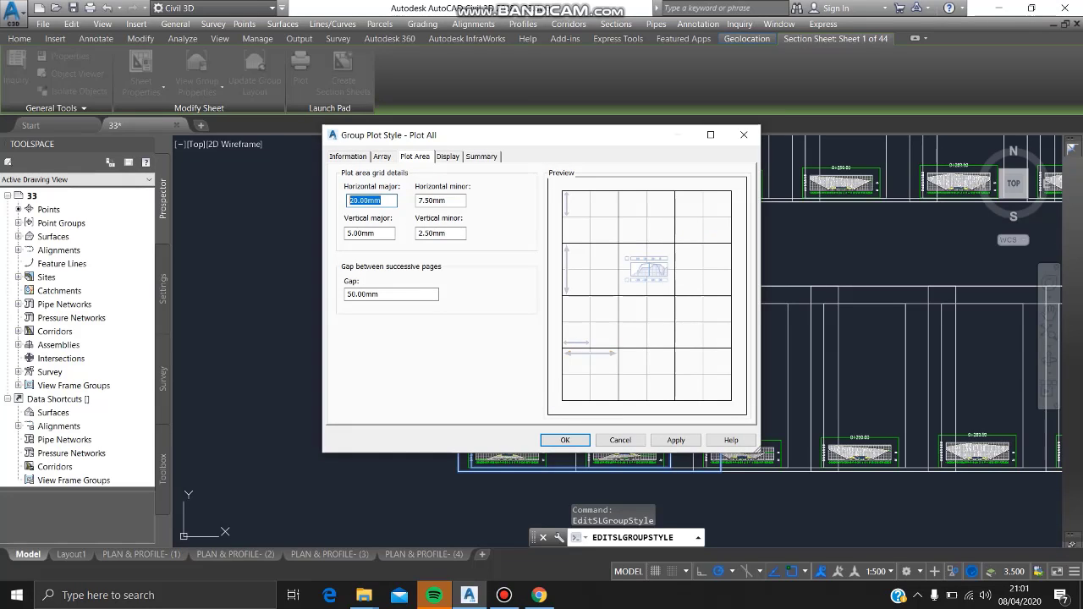
type("20")
key("Tab")
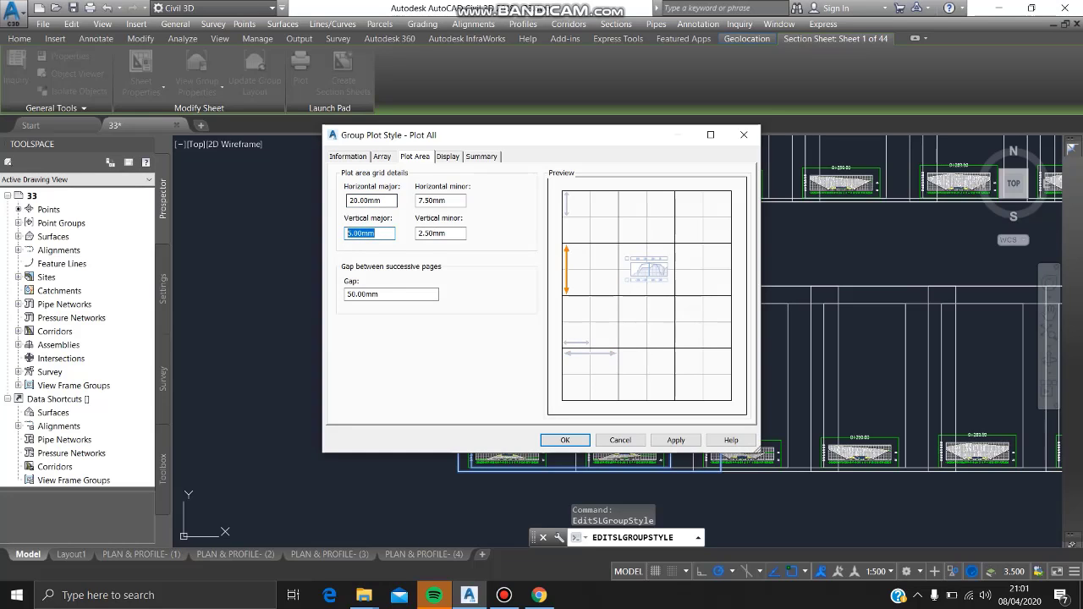
key("Tab")
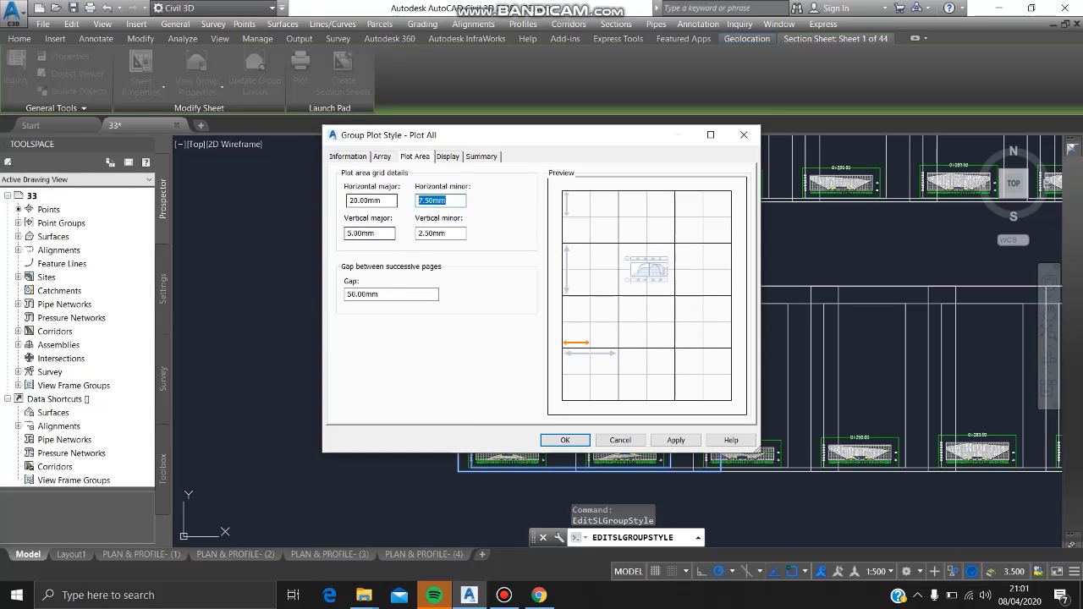
type("10")
key("Tab")
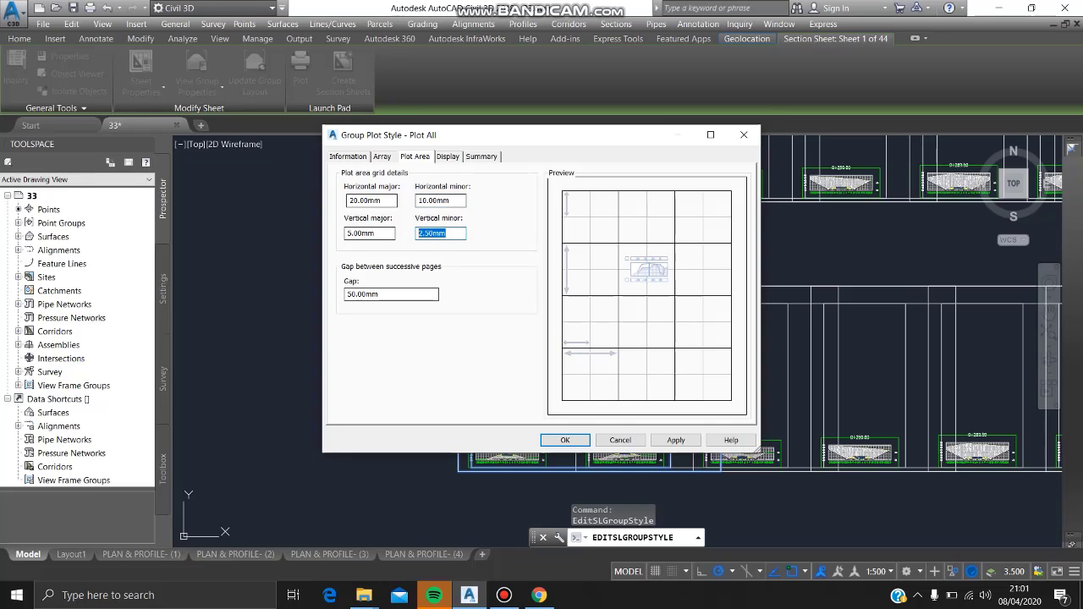
key("Tab")
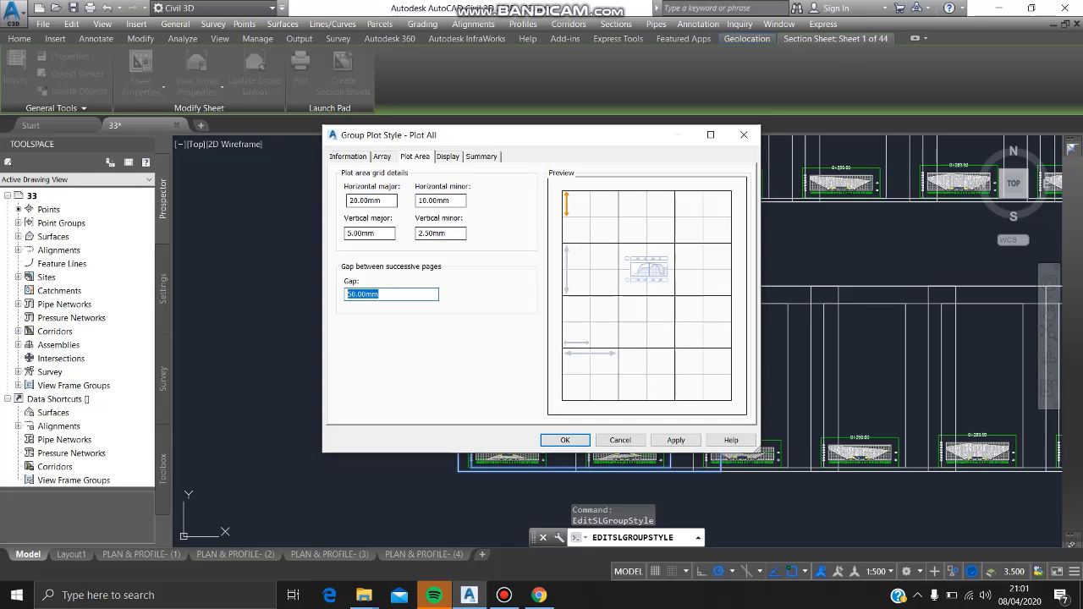
type("100")
left_click(675, 440)
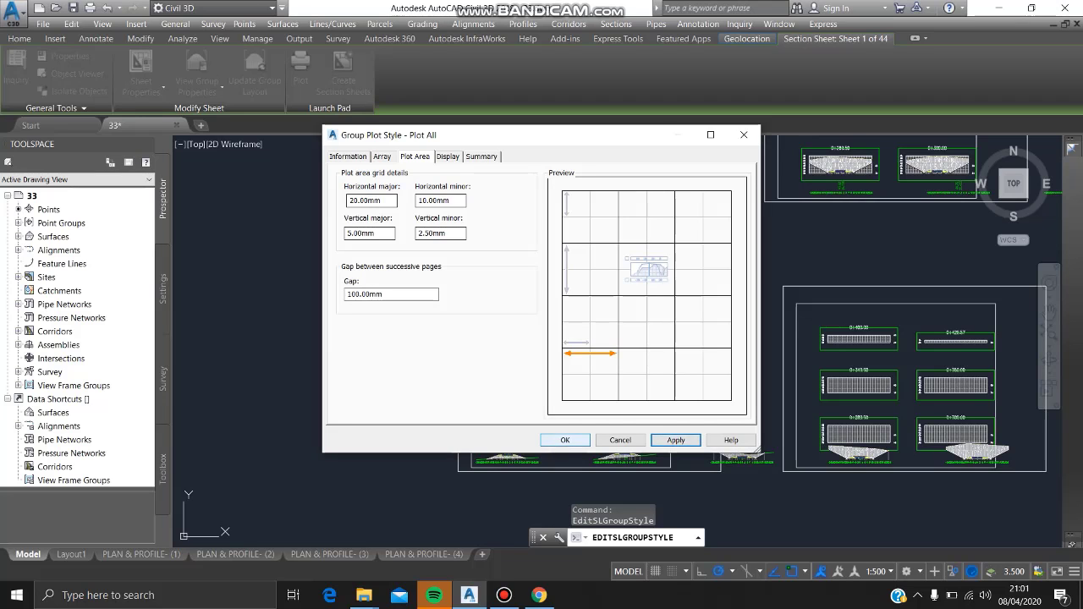
- Start creating section sheets for Alinyemen Horizontal and switch to the other section view group of SL Collection - 15
middle_click_drag(648, 285, 663, 387)
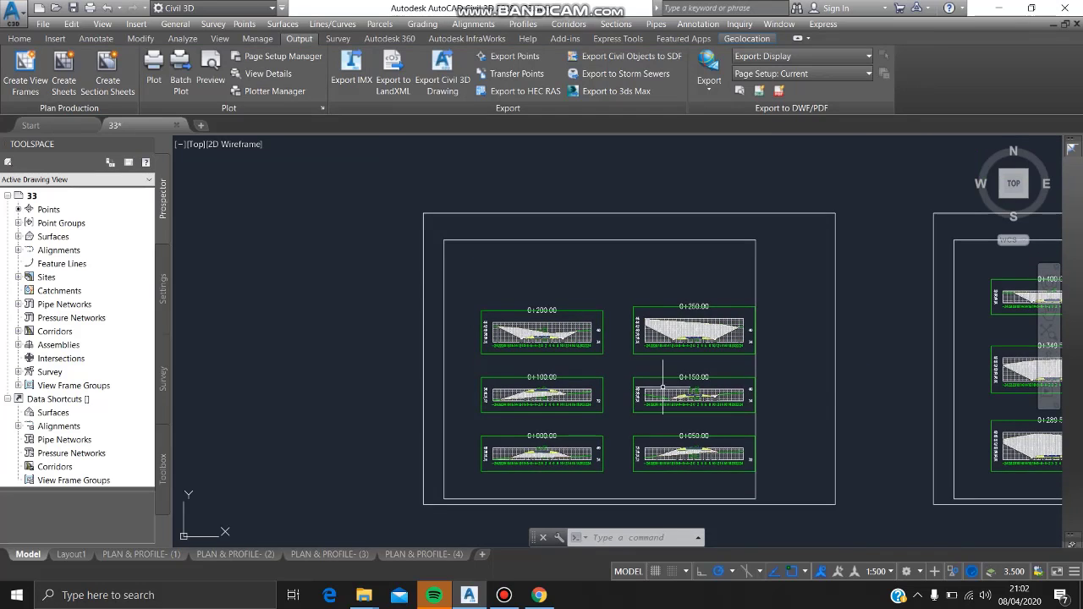
mouse_move(784, 333)
middle_mouse_down()
mouse_move(581, 318)
mouse_move(657, 314)
mouse_move(676, 328)
middle_mouse_up()
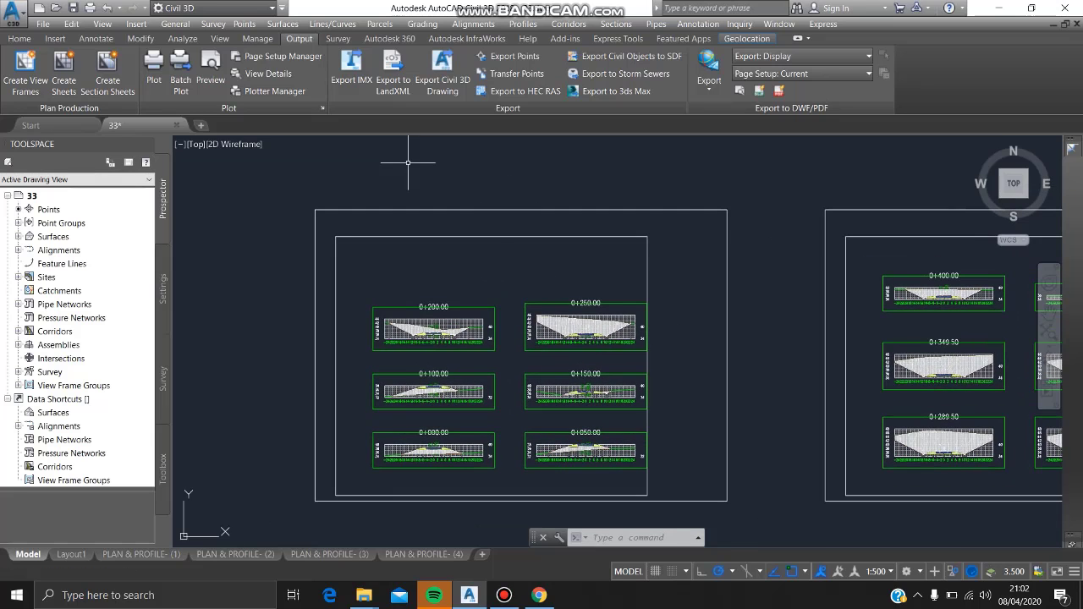
left_click(106, 68)
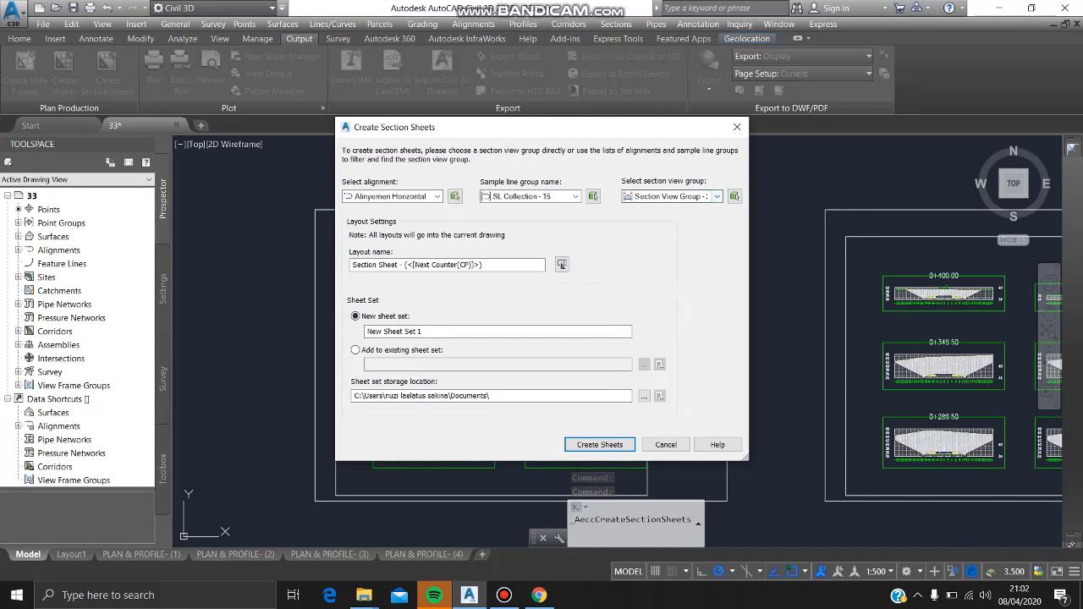
left_click(716, 196)
left_click(684, 219)
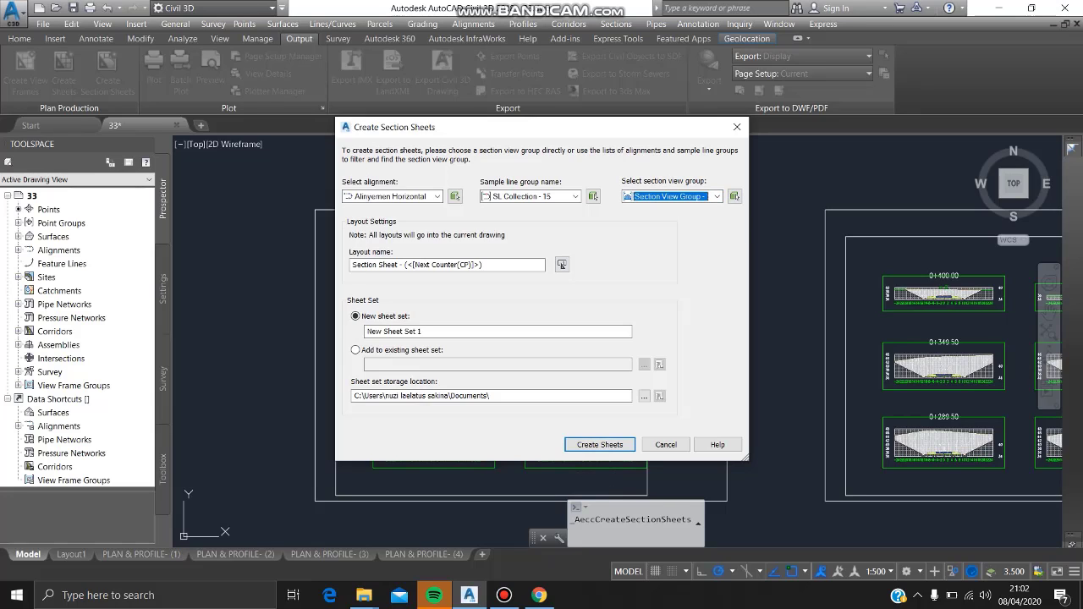
- Change the layout name prefix to CROSS SECTION MALANG-, keeping the Next Counter field and numbering from 1
left_click_drag(400, 264, 351, 265)
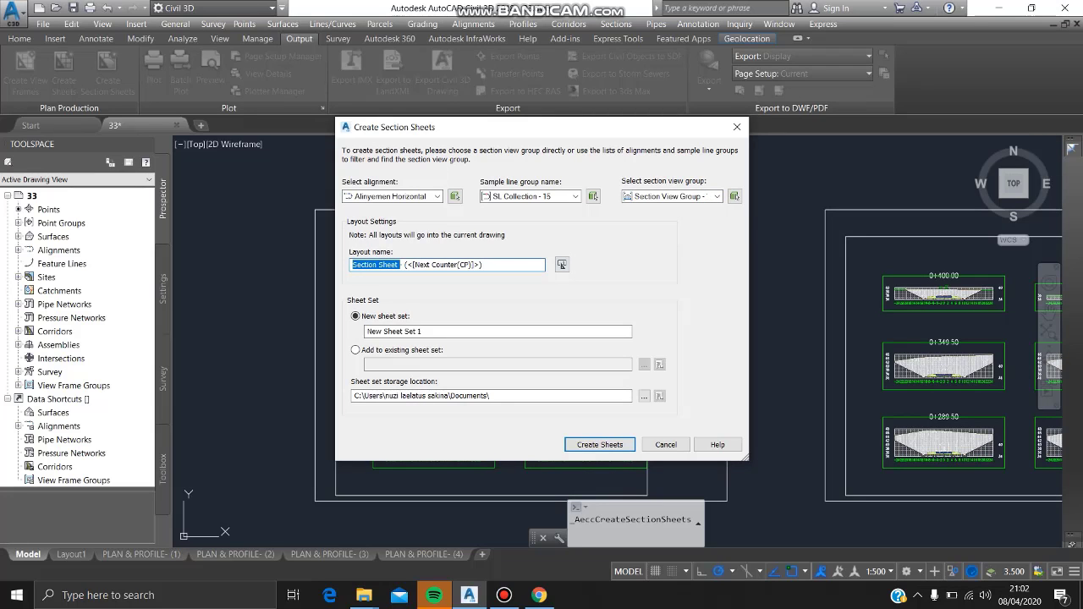
type("CROSS")
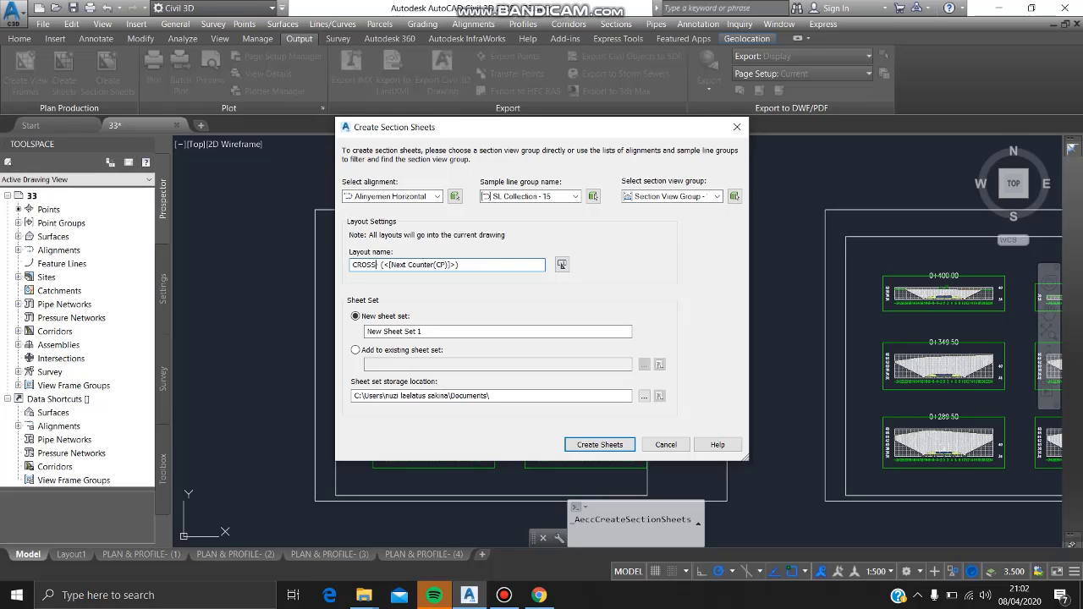
type(" SECTION MALANG-")
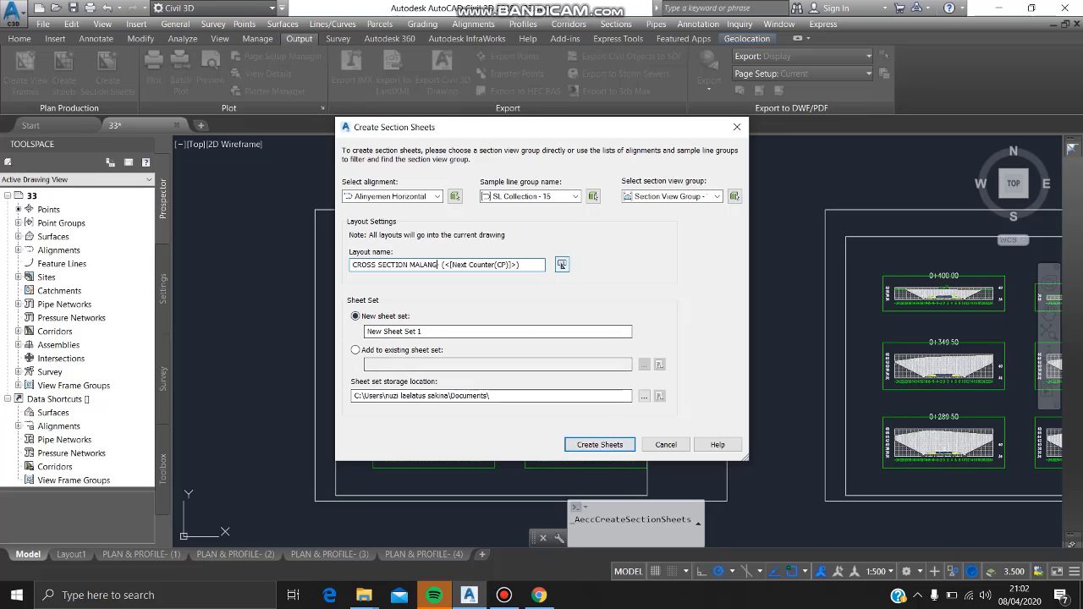
left_click(562, 264)
left_click(418, 352)
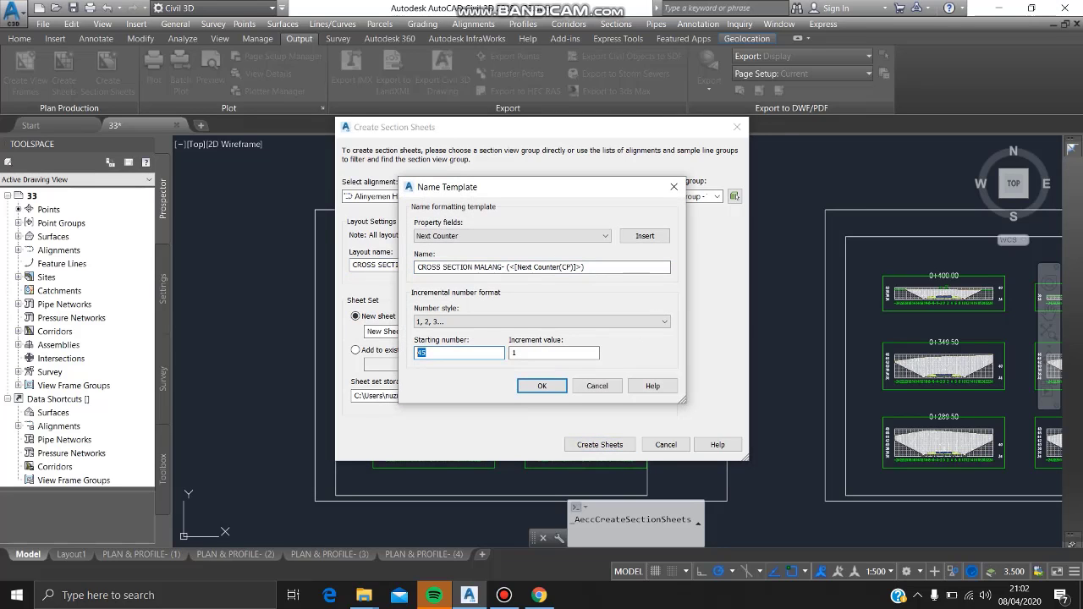
left_click(541, 386)
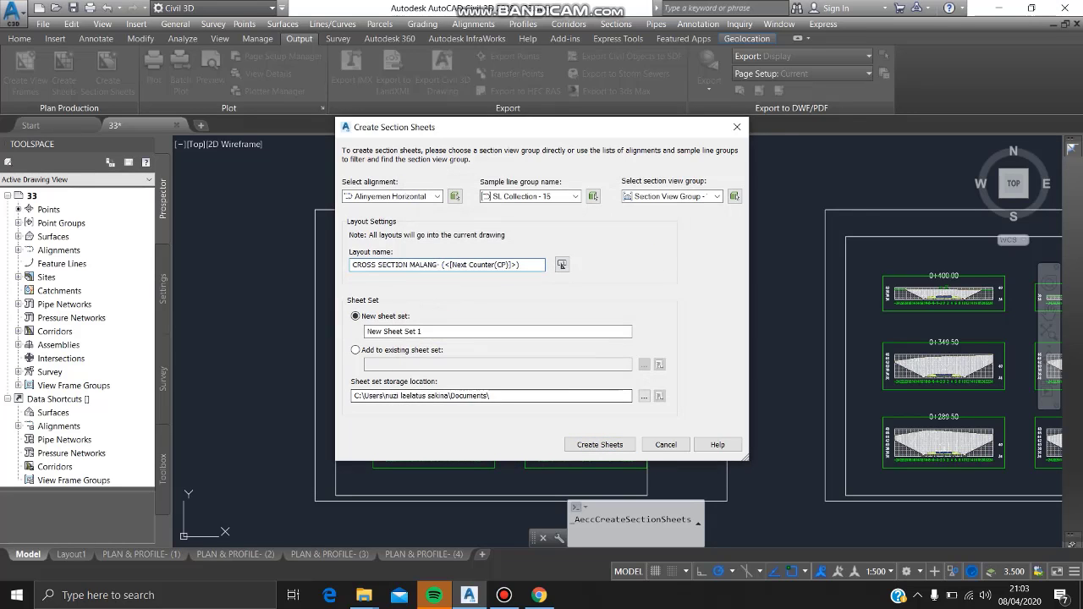
- Create the section sheets and open the CROSS SECTION MALANG- (1) layout
key("Return")
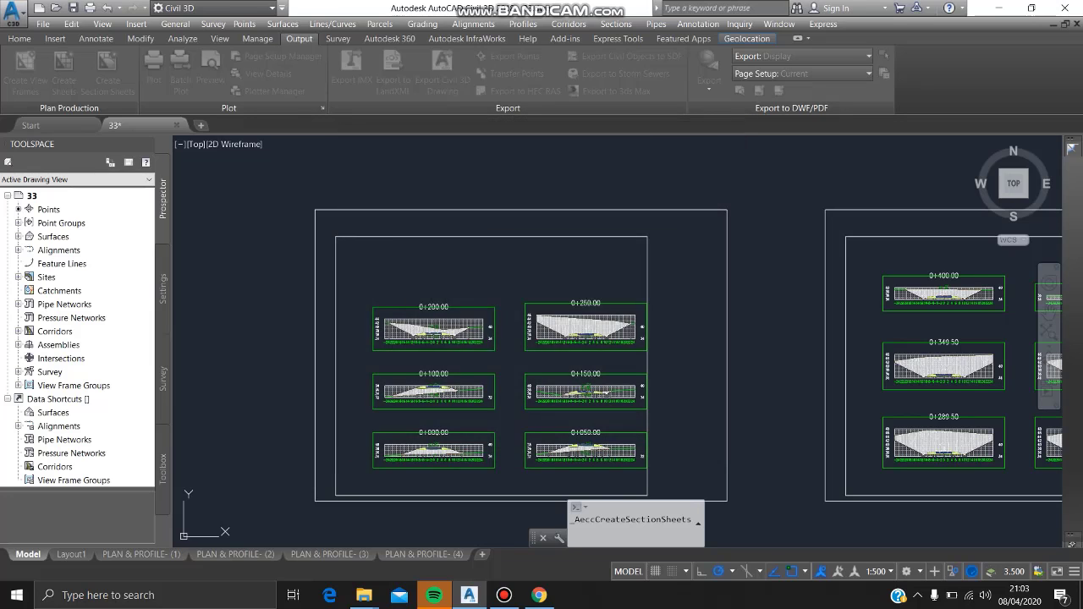
key("Return")
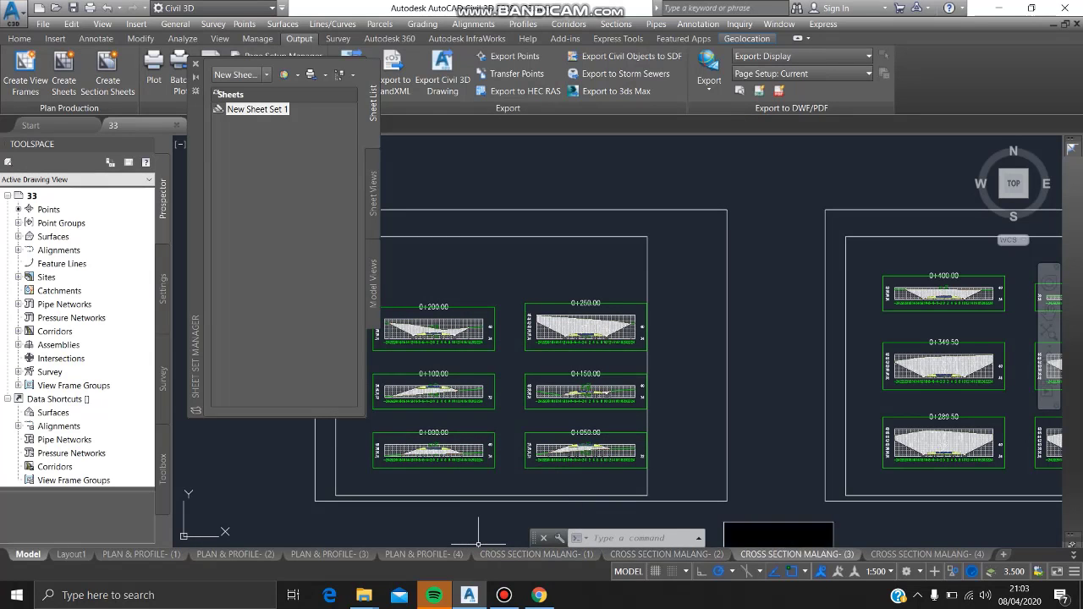
left_click(533, 554)
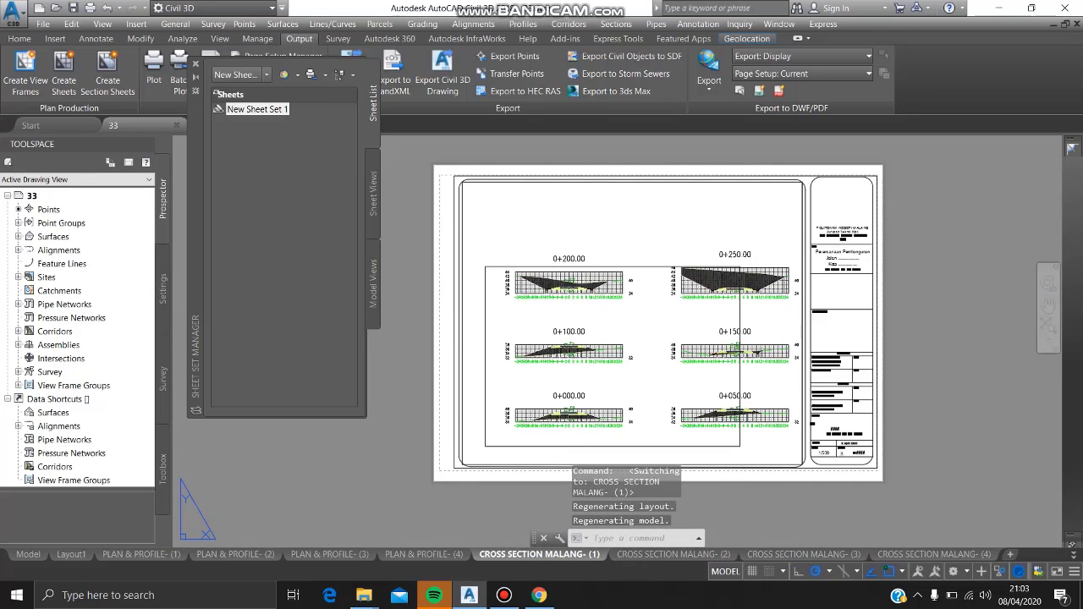
scroll(598, 327, "down", 2)
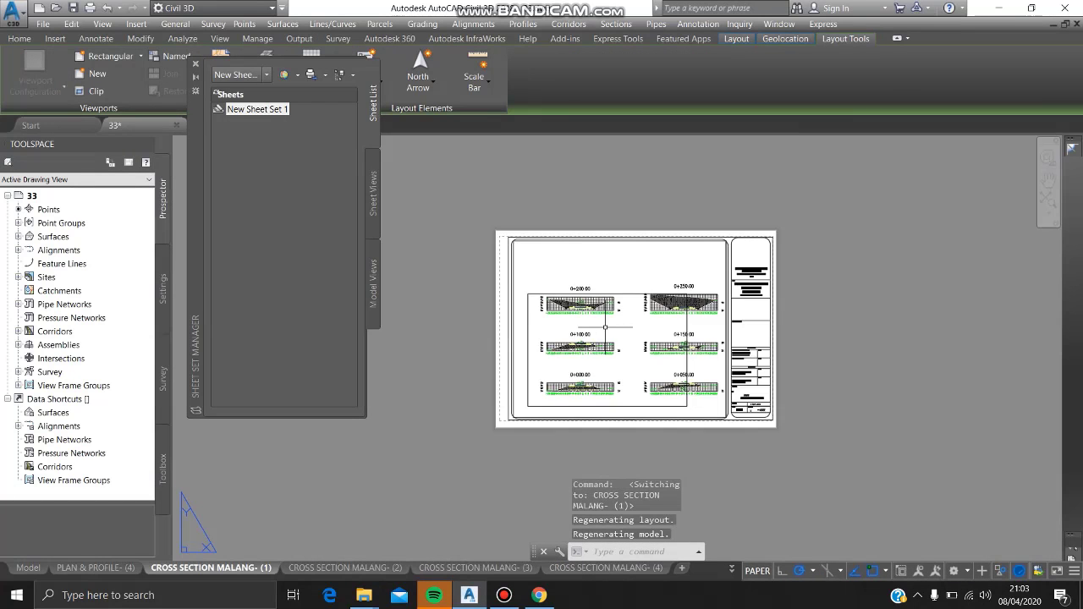
- Open the CROSS SECTION MALANG- (2) layout and inspect the unfilled sheet-total attribute in its title block
middle_click_drag(605, 327, 552, 339)
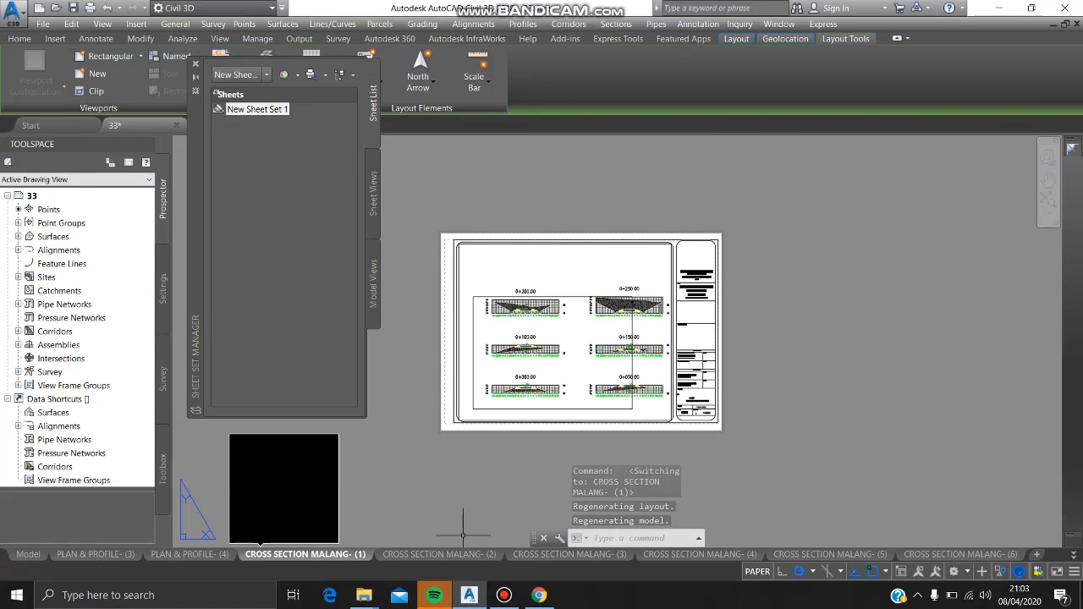
left_click(399, 554)
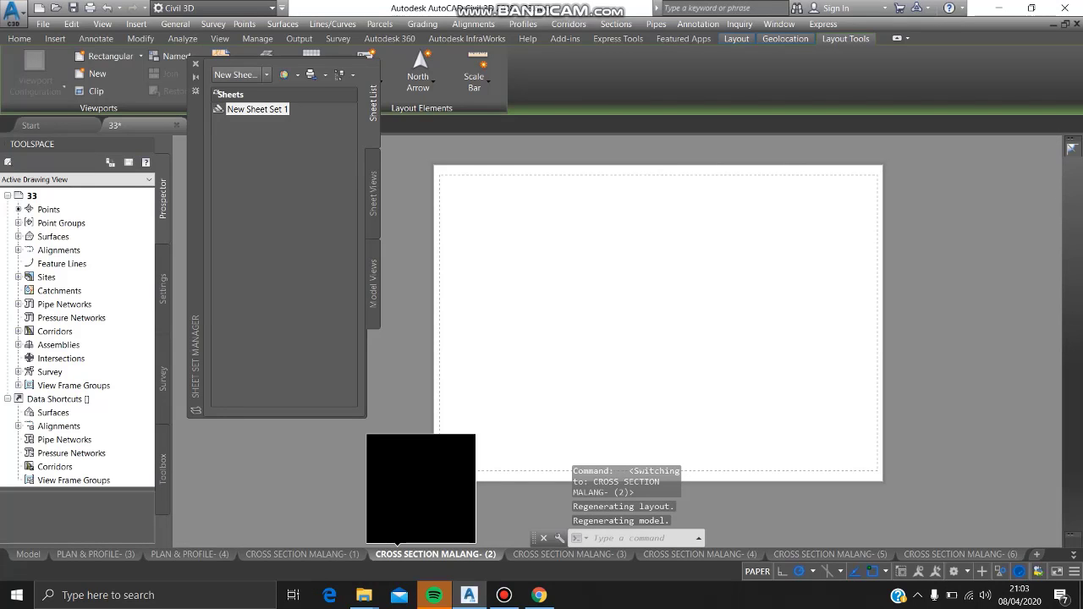
scroll(491, 328, "up", 5)
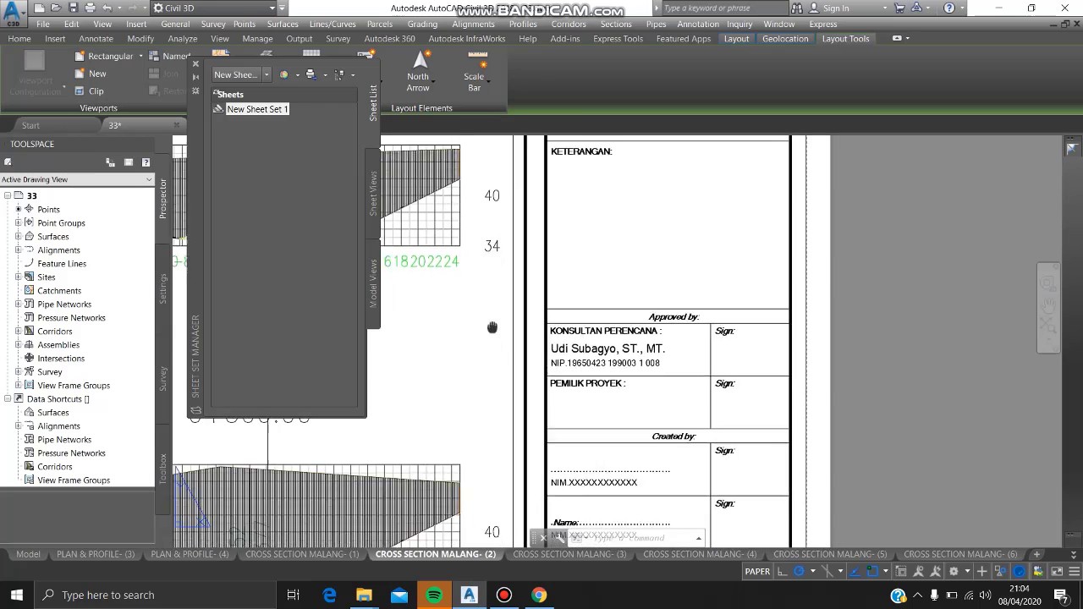
middle_click_drag(492, 328, 408, 190)
middle_click_drag(545, 358, 543, 249)
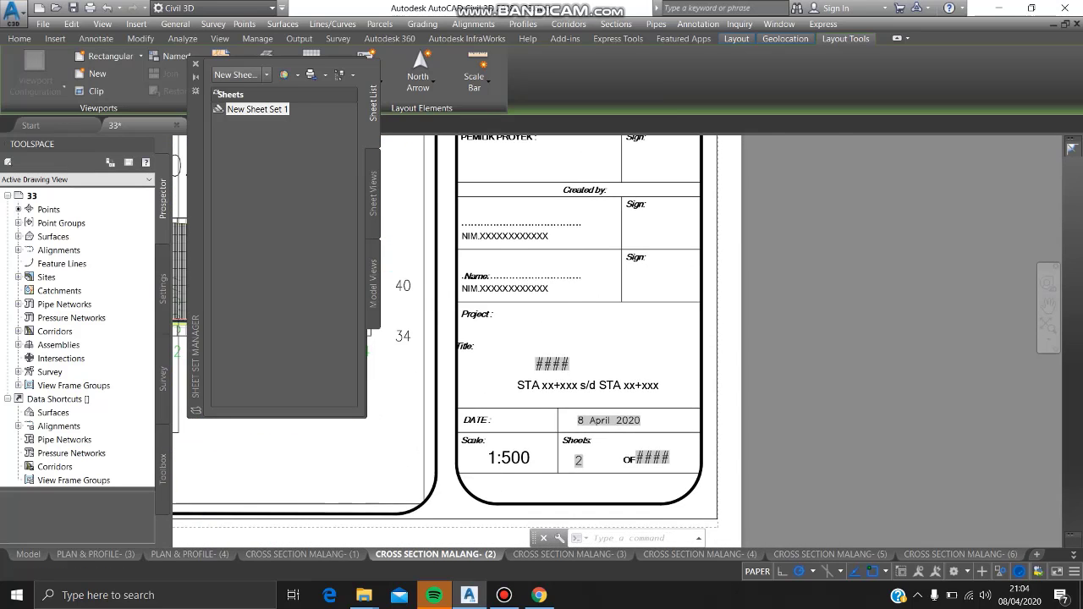
scroll(574, 324, "up", 2)
middle_click_drag(574, 324, 635, 226)
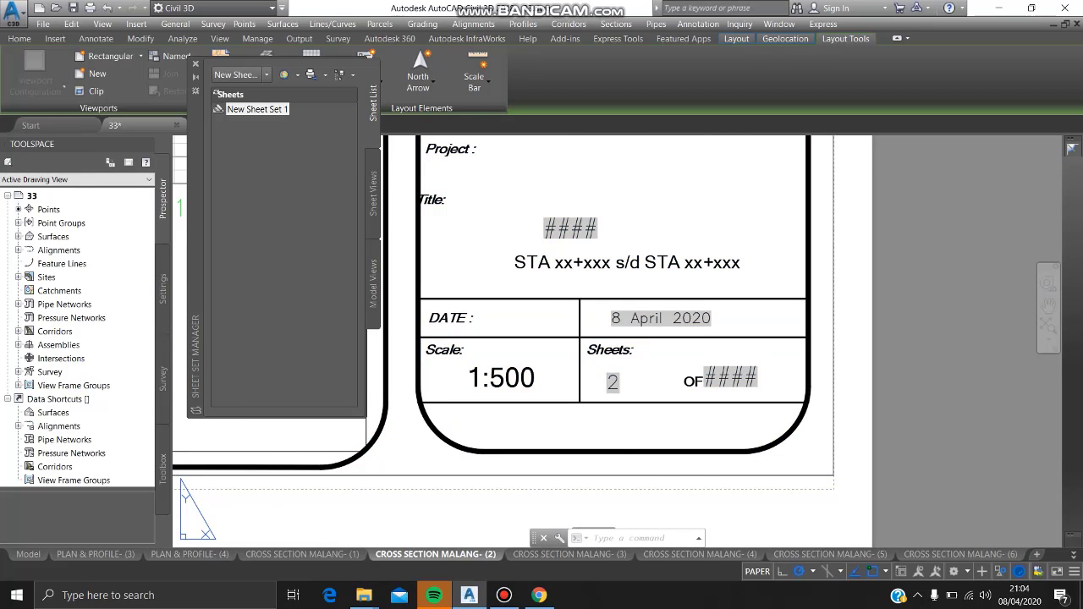
double_click(728, 378)
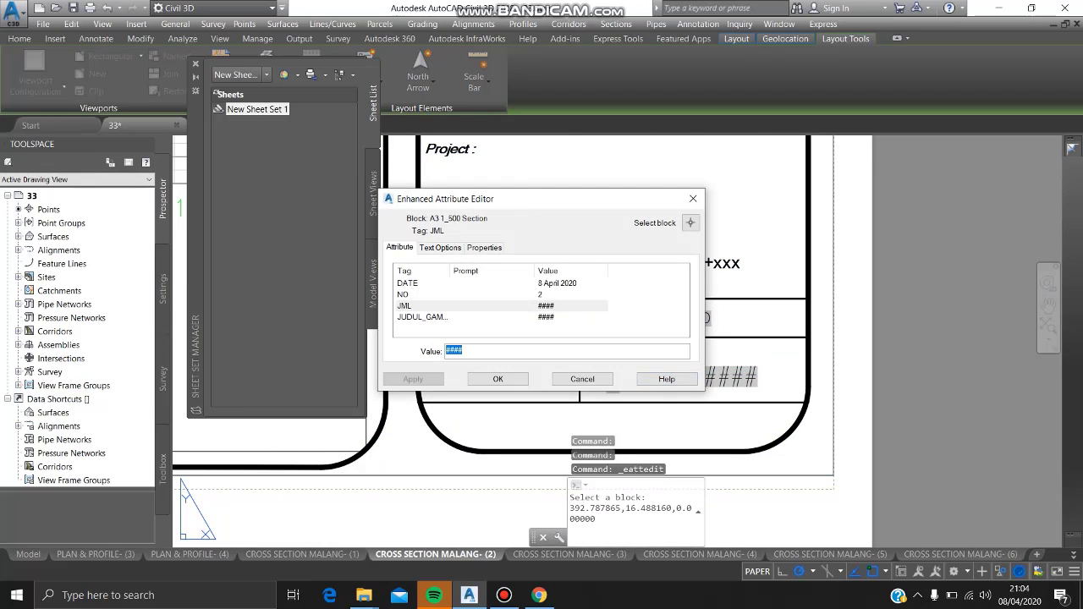
left_click(497, 378)
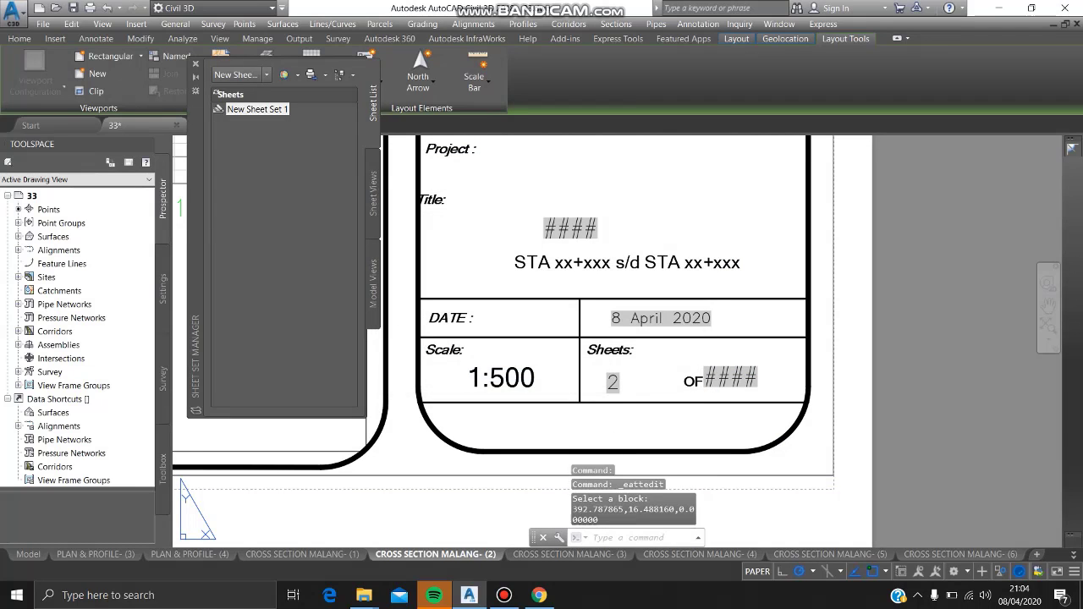
- Add a custom property JML with default value 9, owned by the sheet set, to New Sheet Set 1
right_click(263, 111)
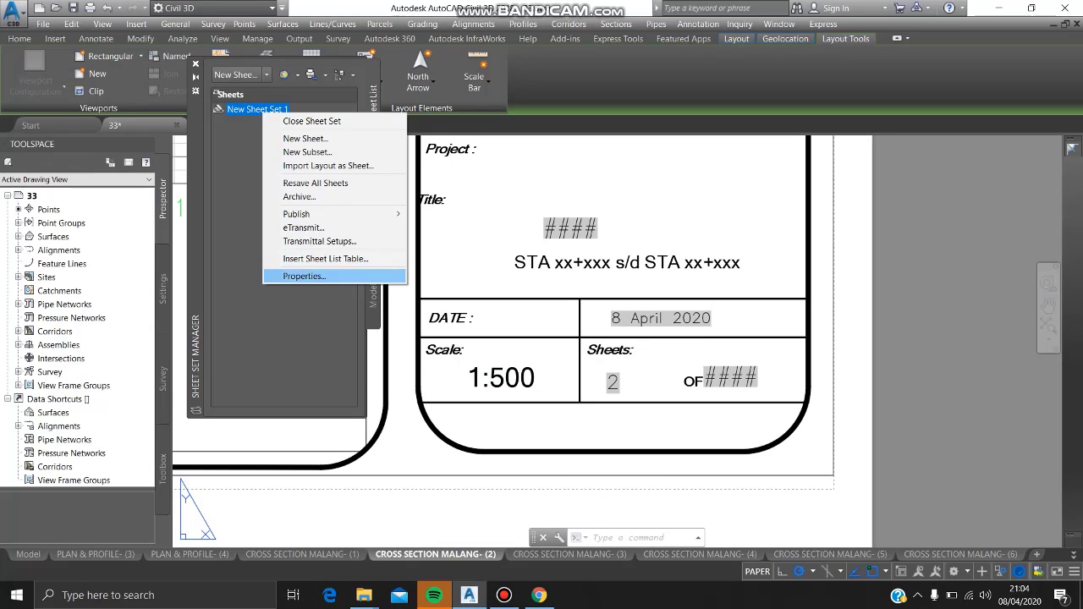
left_click(304, 276)
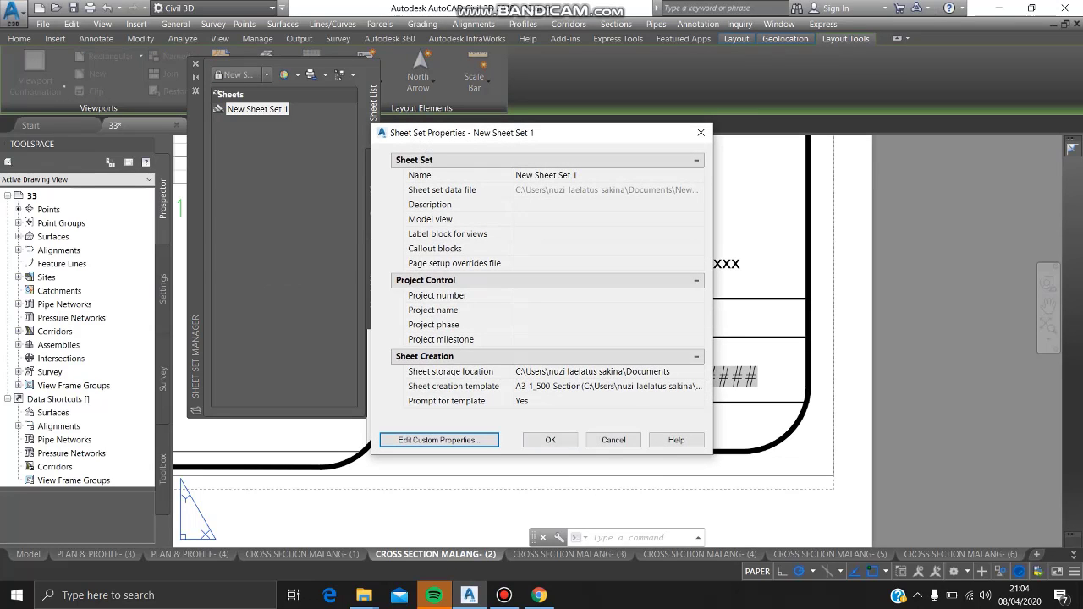
left_click(439, 440)
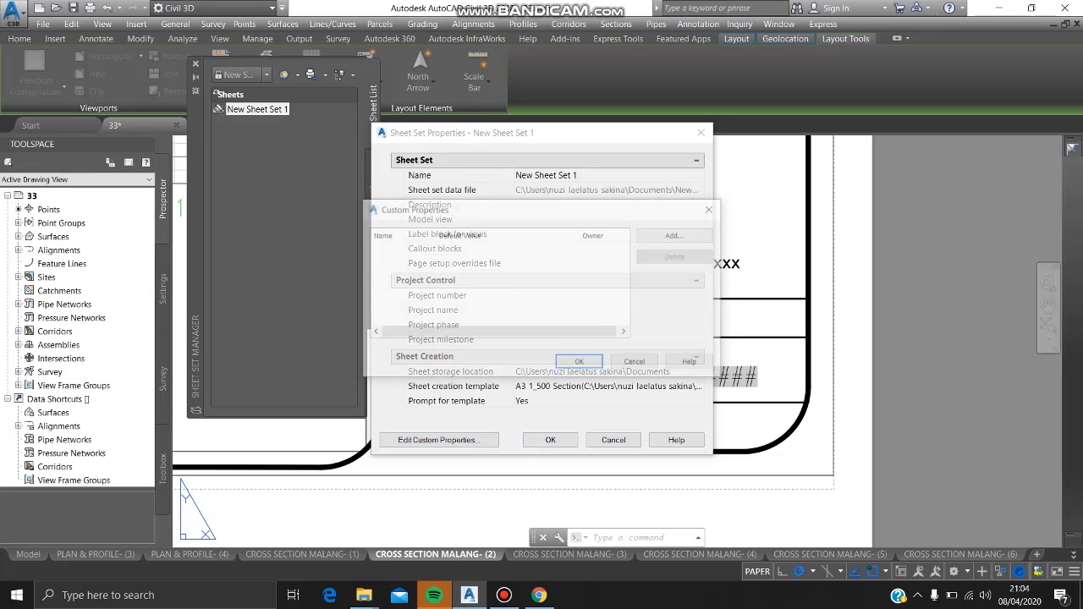
left_click(677, 234)
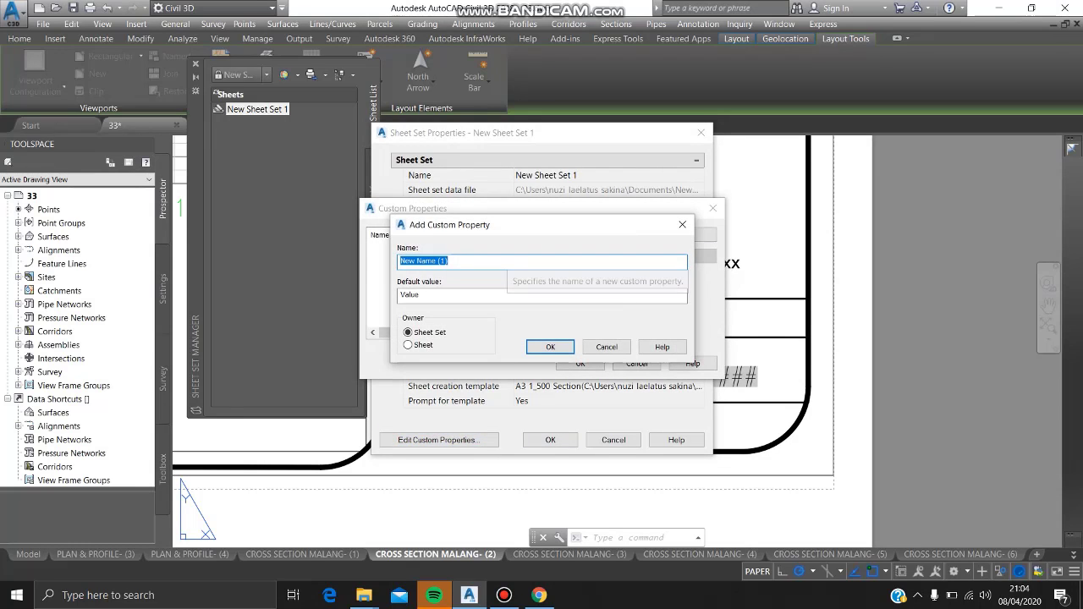
type("JML")
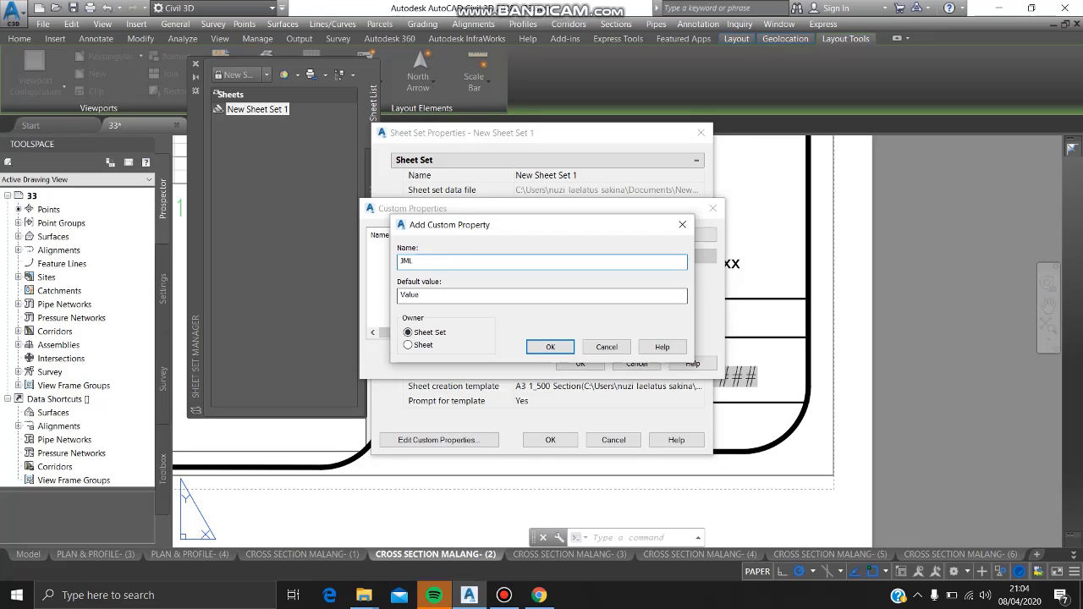
key("Tab")
type("6")
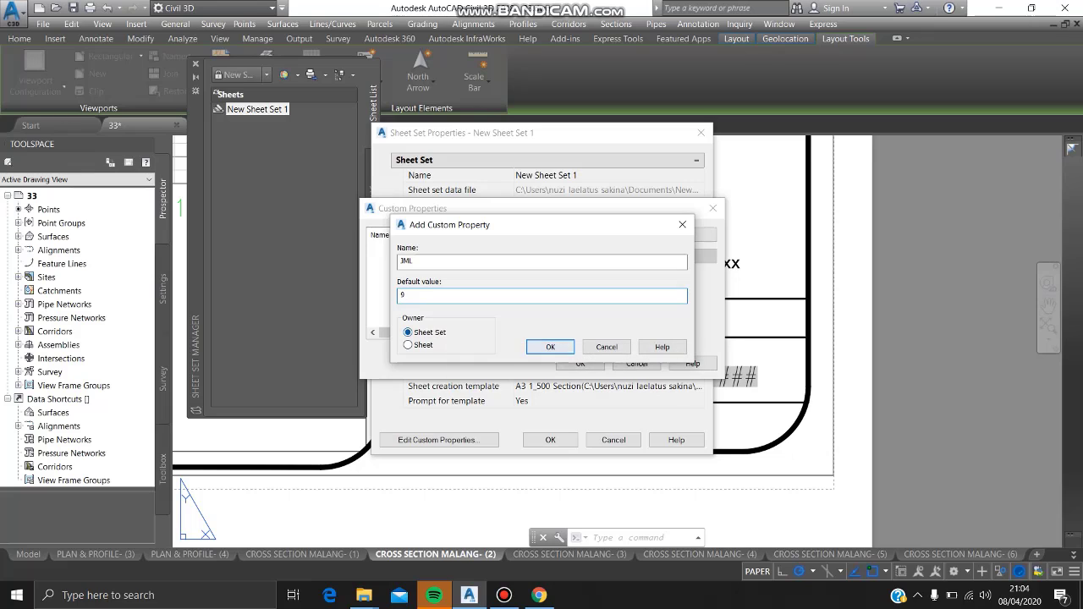
key("Return")
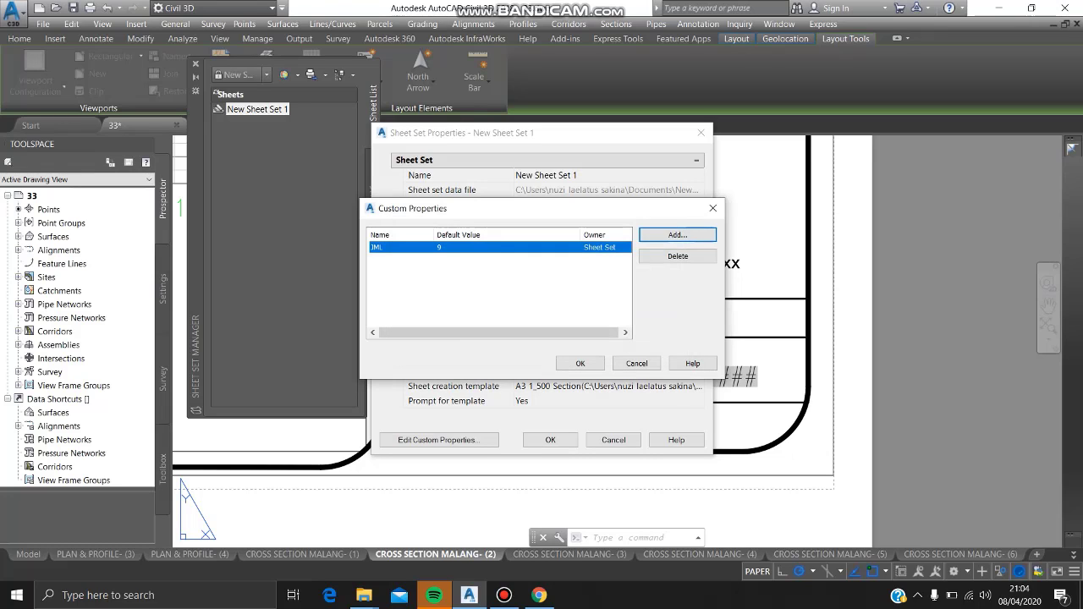
- Add a custom property JUDUL GAMBAR with default value CROSS SECTION MALANG and Sheet as its owner
key("Return")
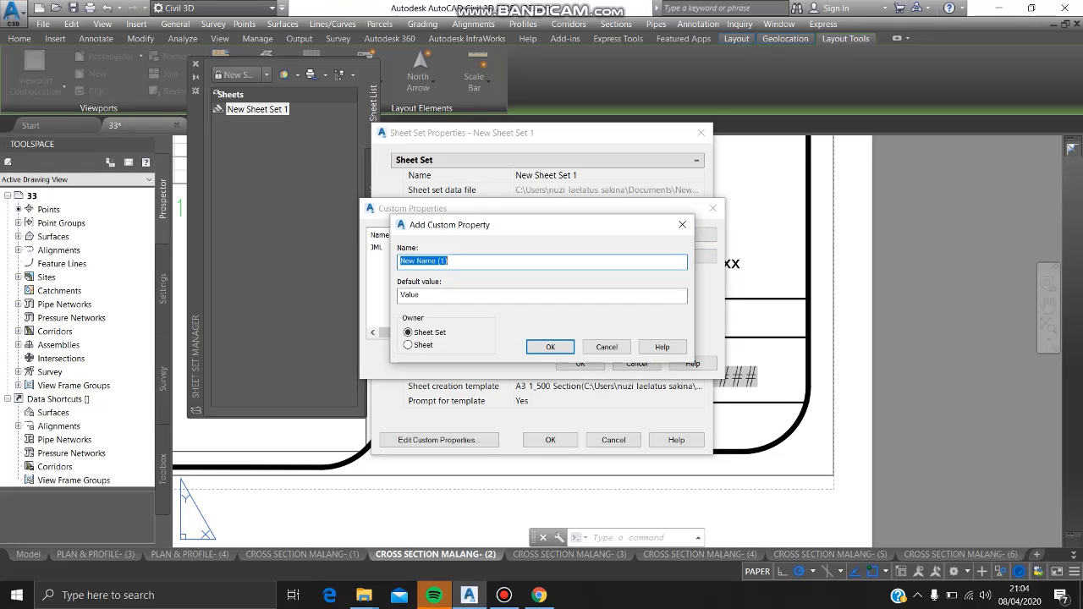
type("JUDUL GAMBAR")
key("Tab")
type("CROSS SECTION  MALANG")
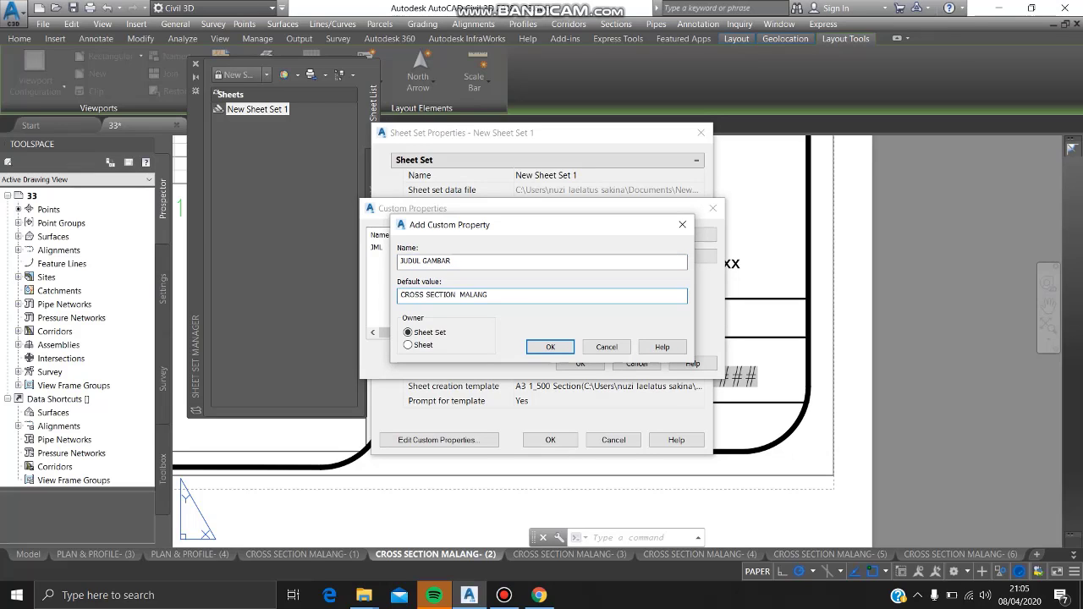
left_click(408, 345)
left_click(550, 346)
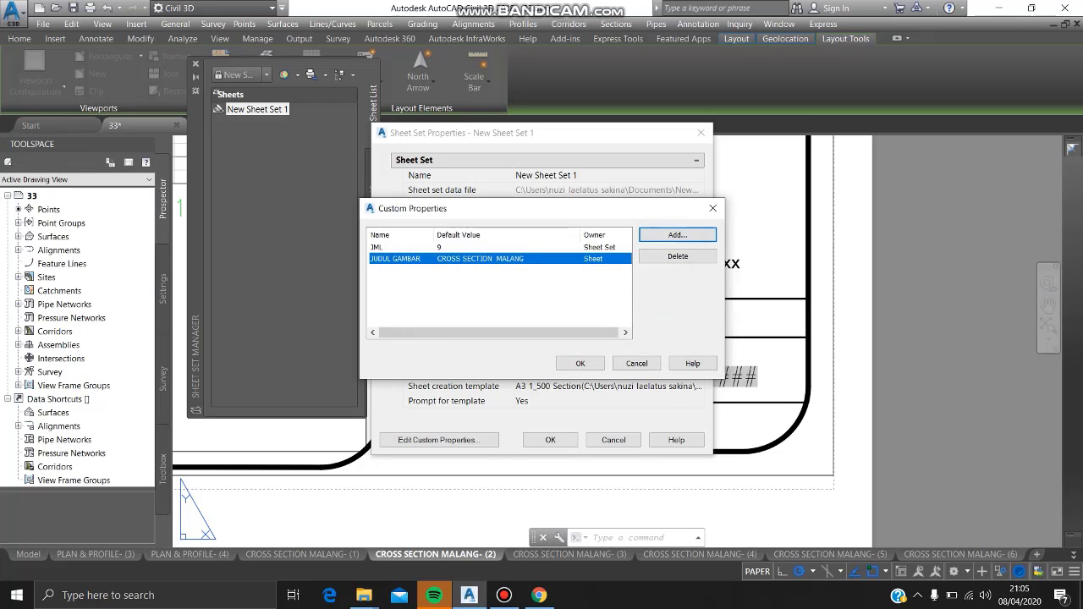
- Accept the sheet set properties and regenerate all viewports to refresh the sheet total in the title block
left_click(580, 363)
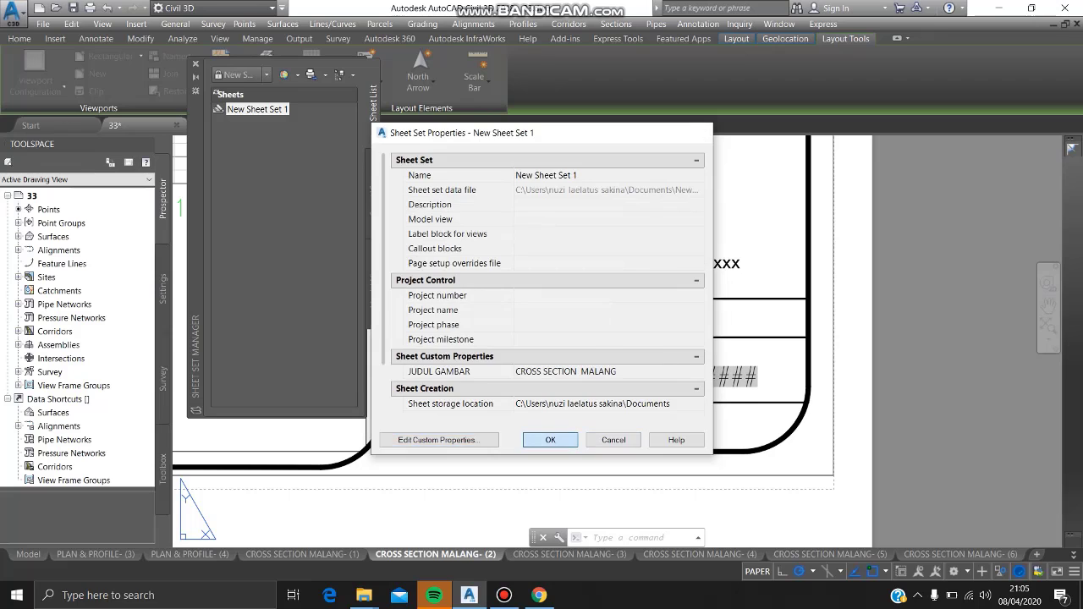
left_click(550, 439)
type("REGENALL")
key("Return")
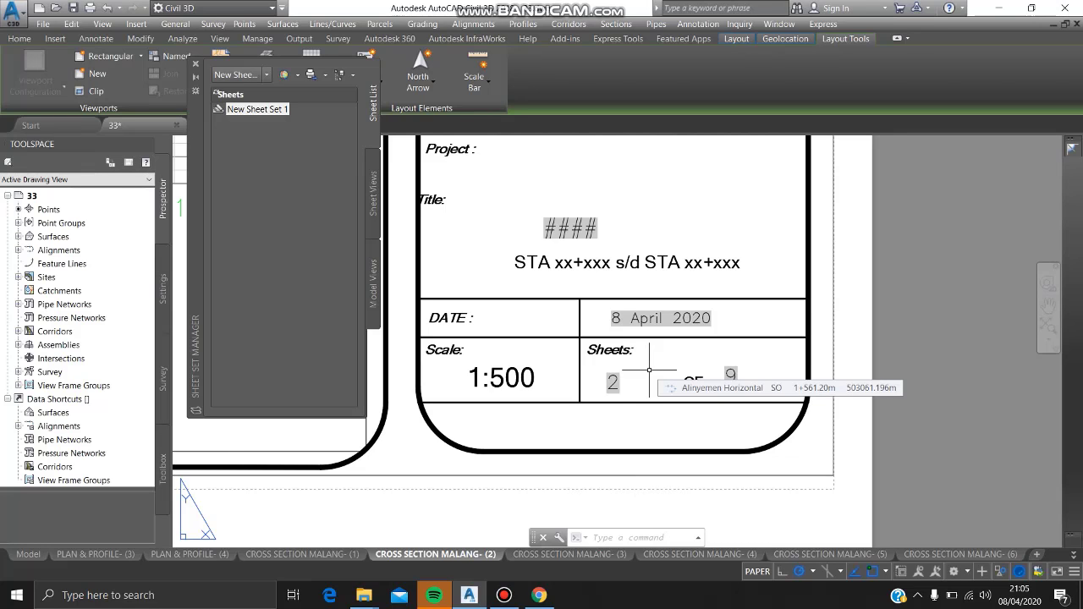
scroll(649, 370, "down", 4)
scroll(649, 370, "up", 6)
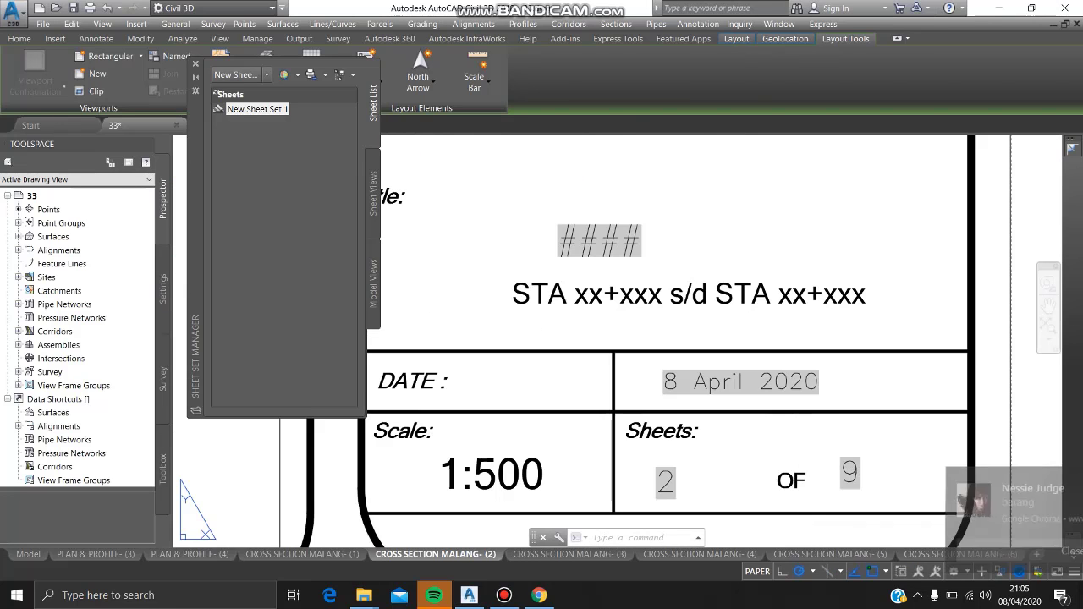
scroll(592, 246, "up", 3)
scroll(688, 229, "down", 3)
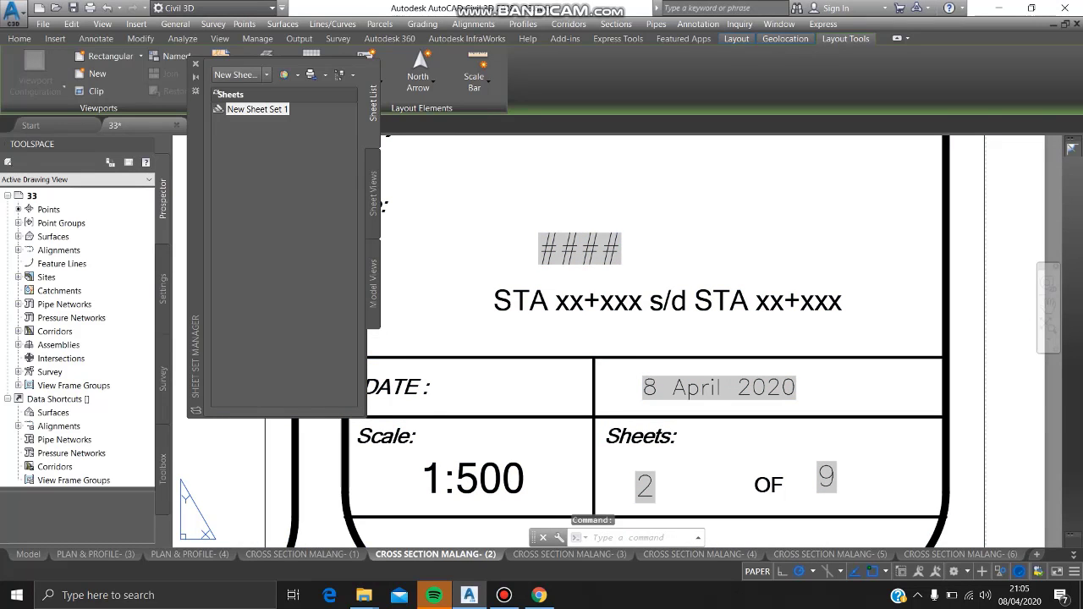
- Check the tag of the unfilled title attribute and delete the JUDUL GAMBAR custom property from New Sheet Set 1
double_click(580, 249)
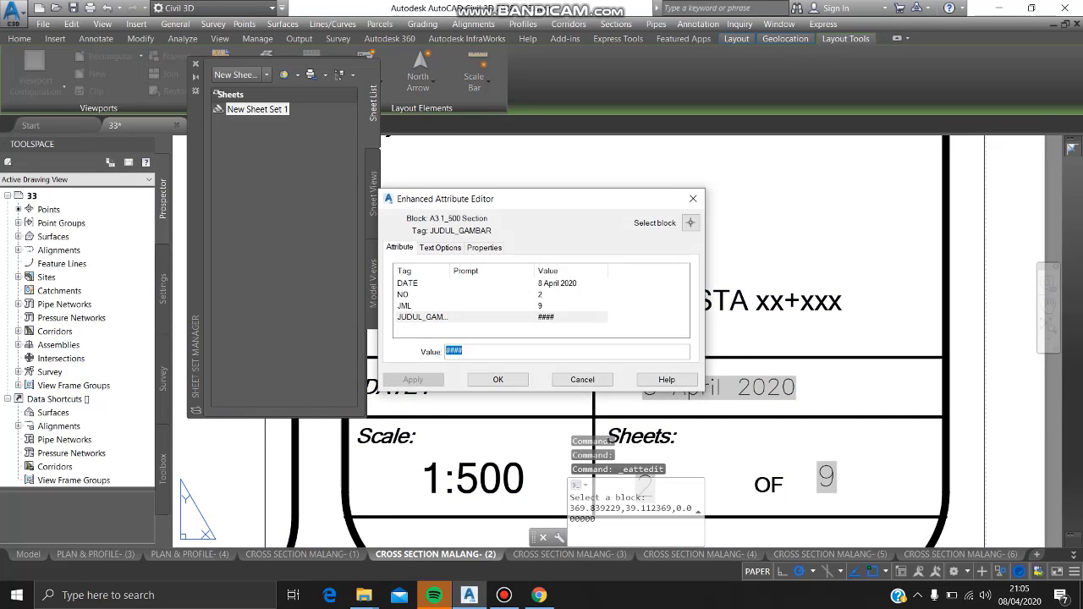
left_click(498, 379)
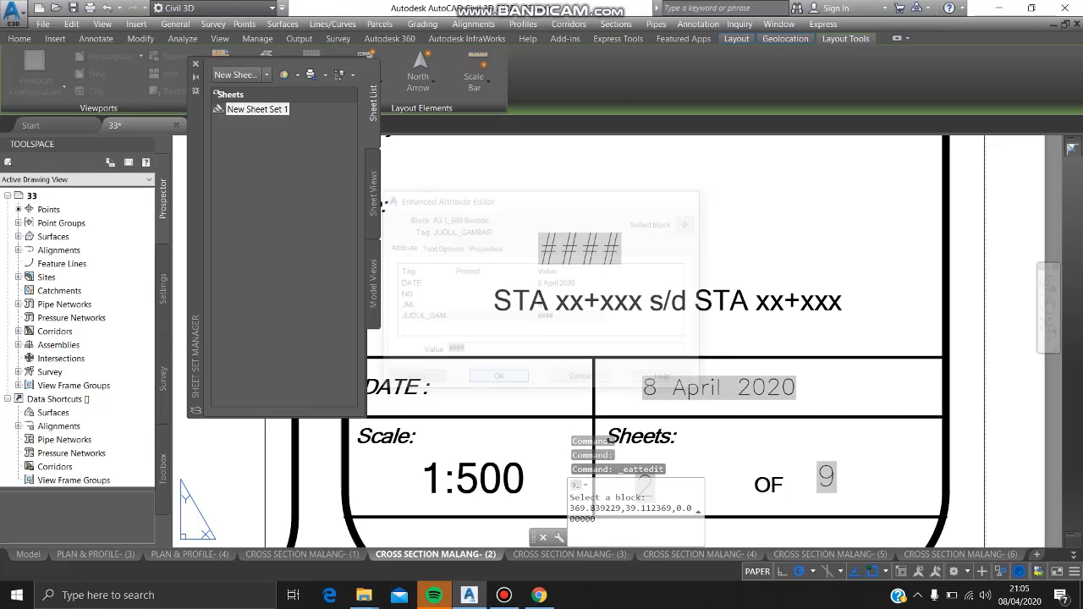
right_click(277, 110)
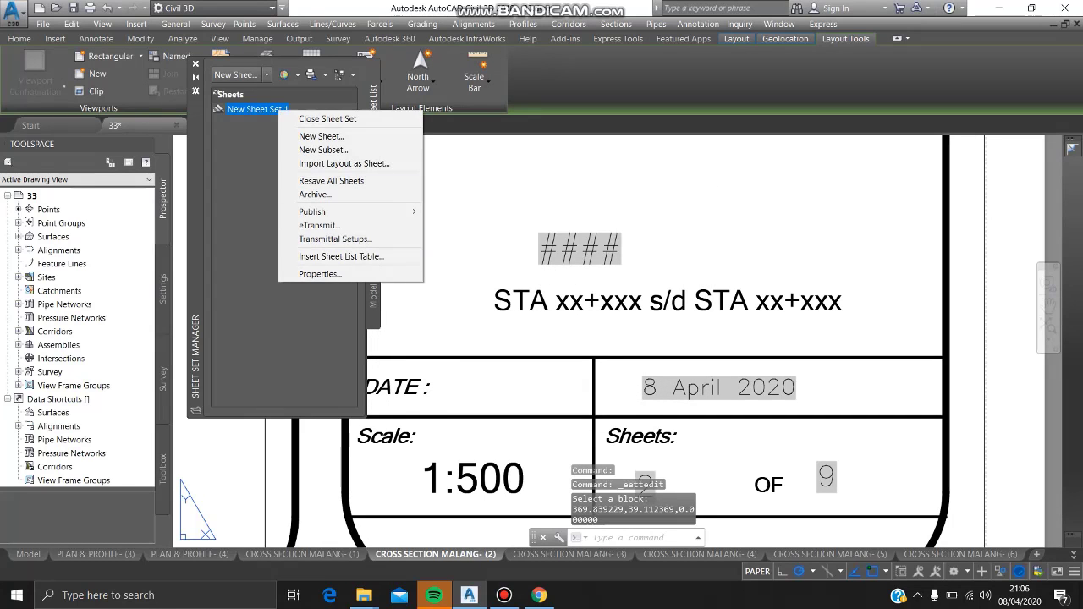
left_click(319, 274)
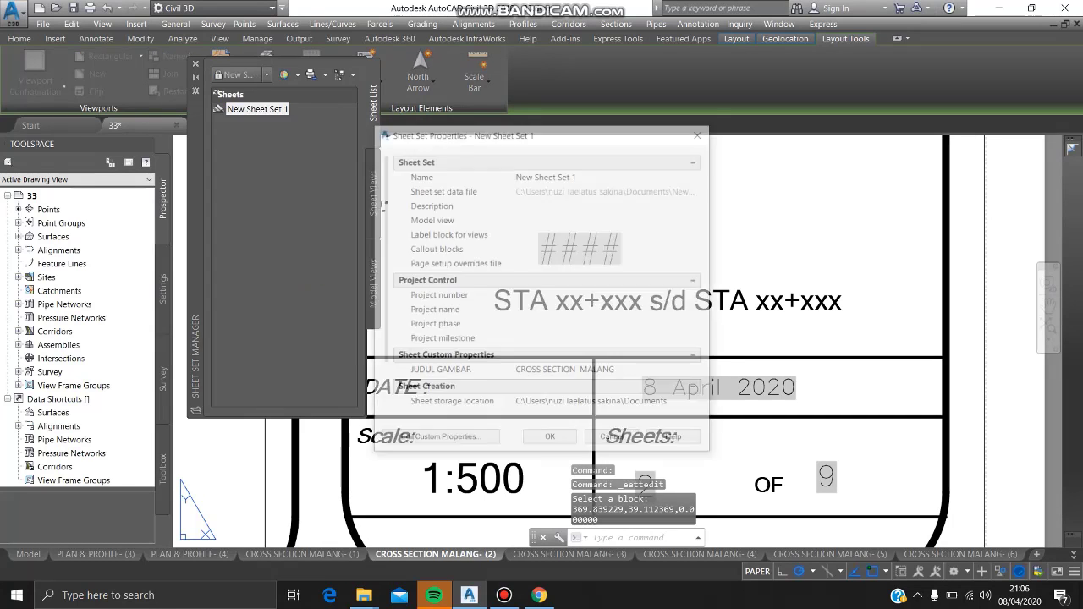
left_click(439, 440)
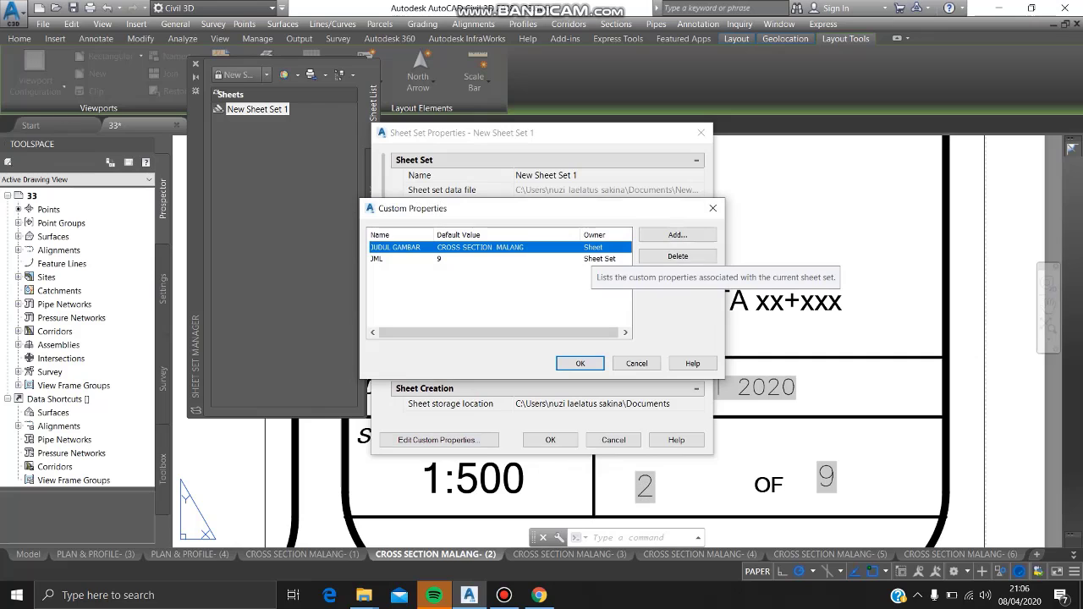
left_click(677, 255)
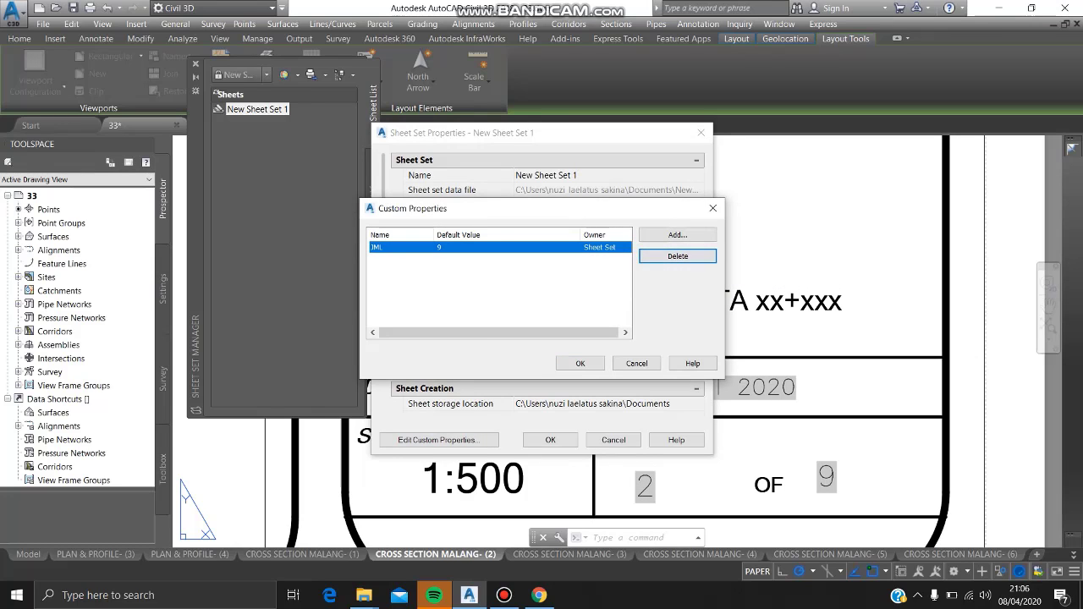
- Add a custom property JUDUL_GAMBAR with default value CROSS SECTION MALANG, owned by Sheet
left_click(677, 234)
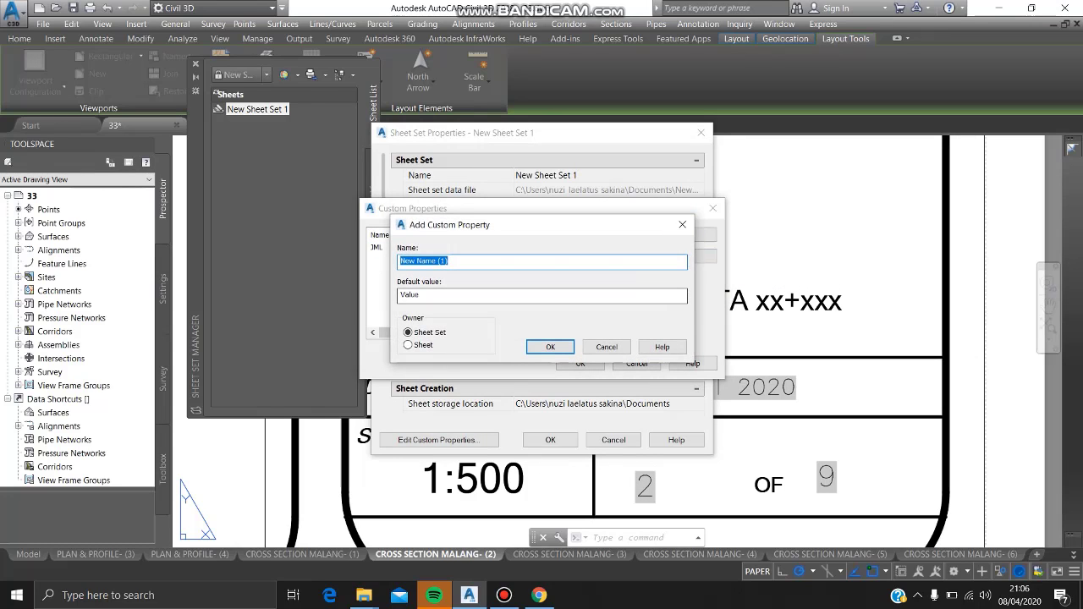
type("JUDUL_")
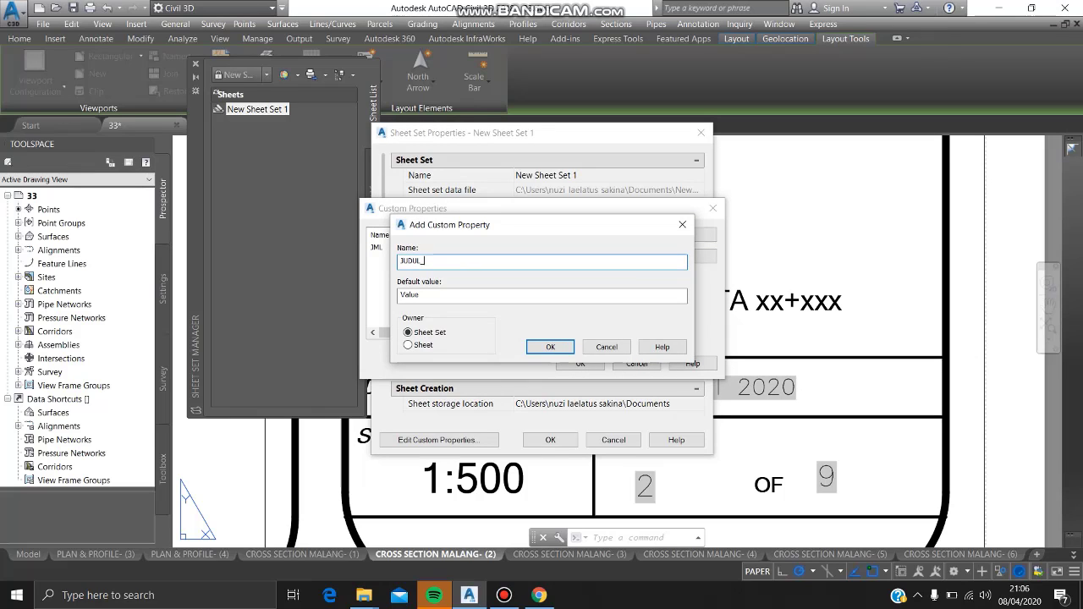
type("GAMBAR")
key("Tab")
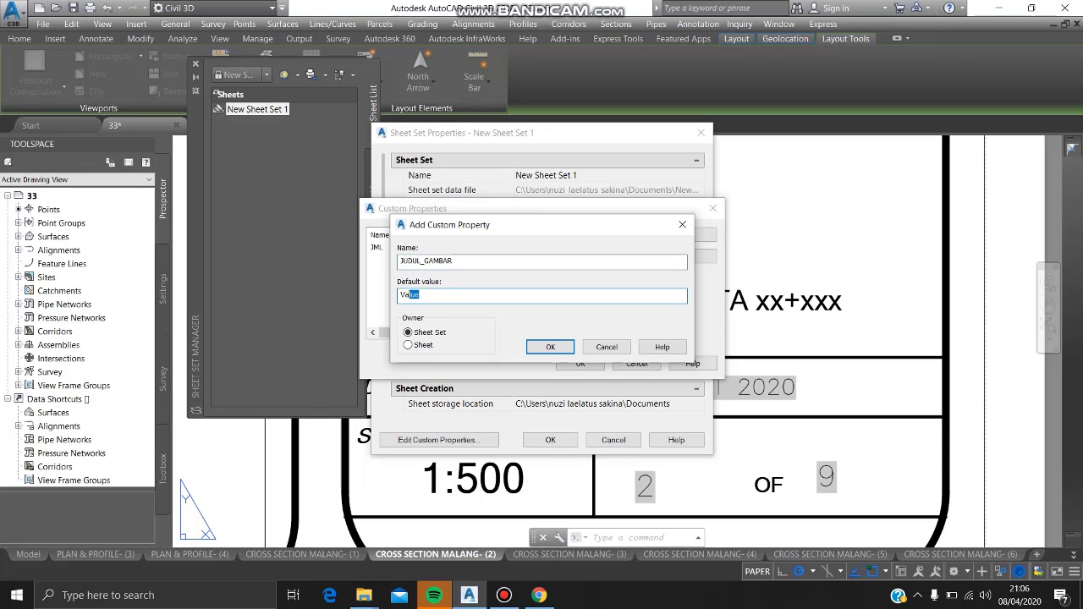
double_click(411, 295)
type("CROSS SECTION MALANG")
left_click(408, 345)
left_click(550, 347)
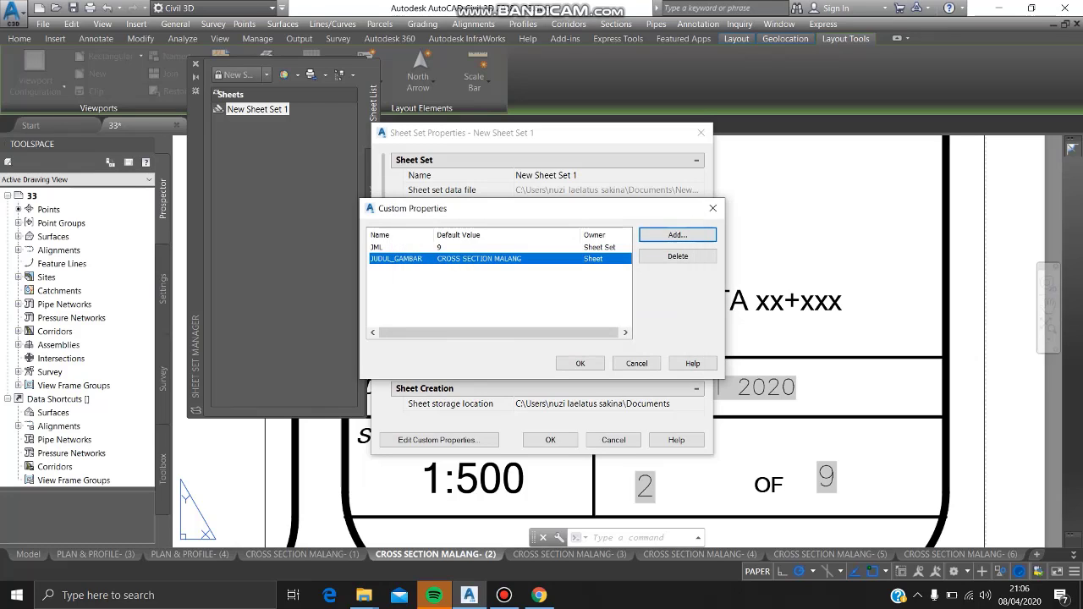
- Save the revised custom properties and regenerate the drawing to update the drawing title on the layout
left_click(580, 363)
left_click(550, 440)
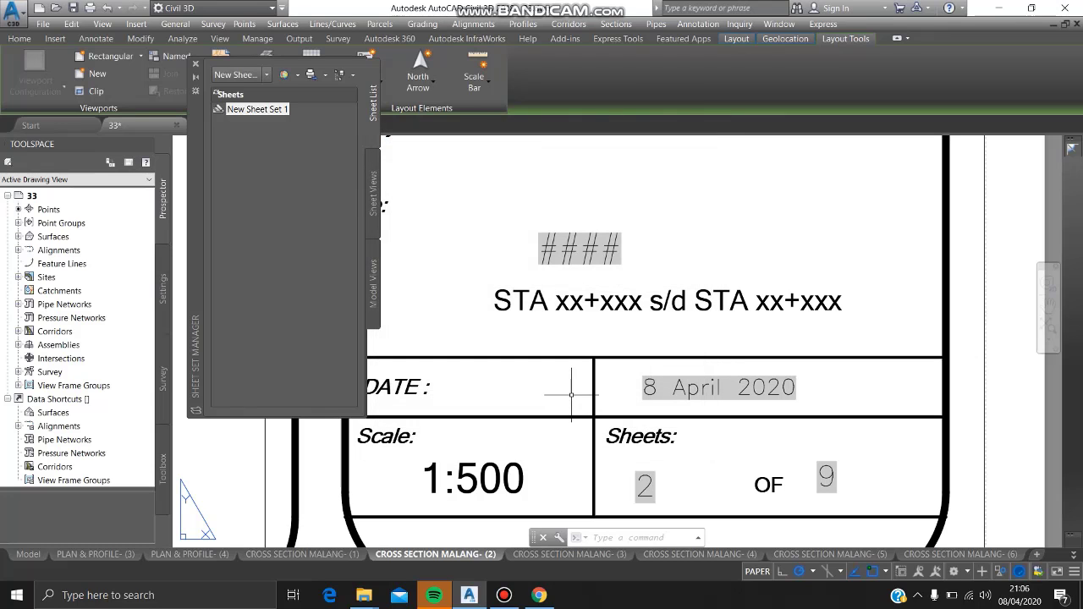
type("REA")
key("Return")
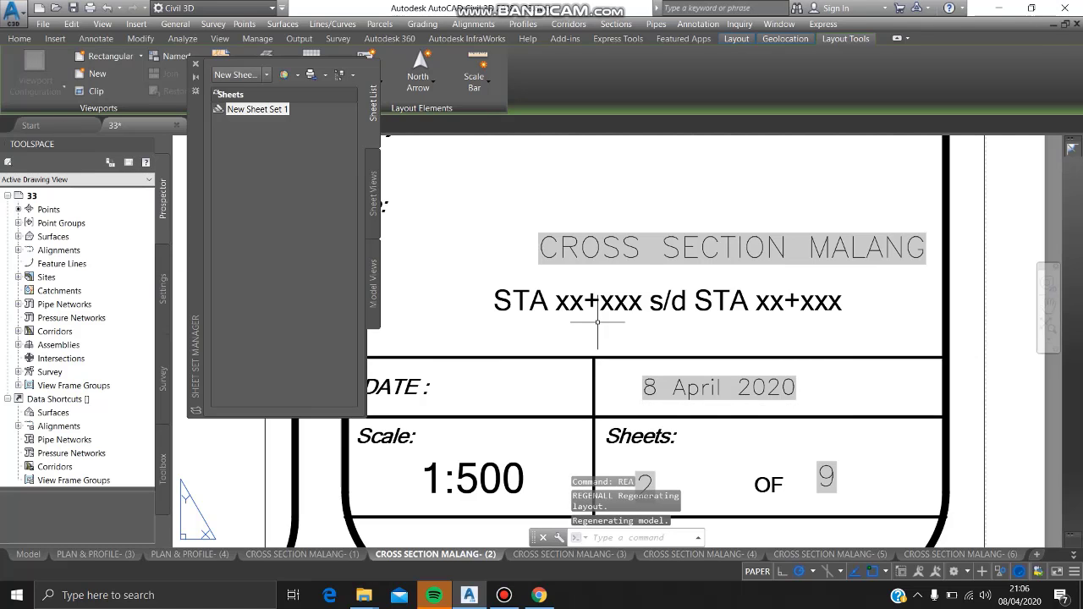
scroll(599, 323, "down", 4)
scroll(609, 325, "up", 4)
middle_click_drag(608, 325, 557, 318)
scroll(575, 321, "down", 2)
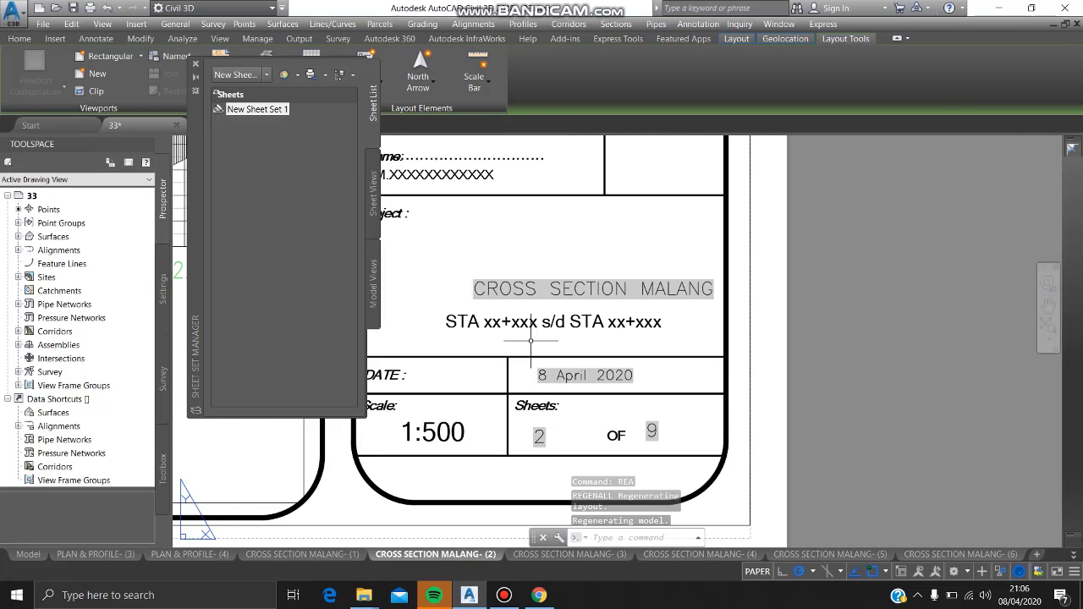
middle_click_drag(593, 350, 593, 272)
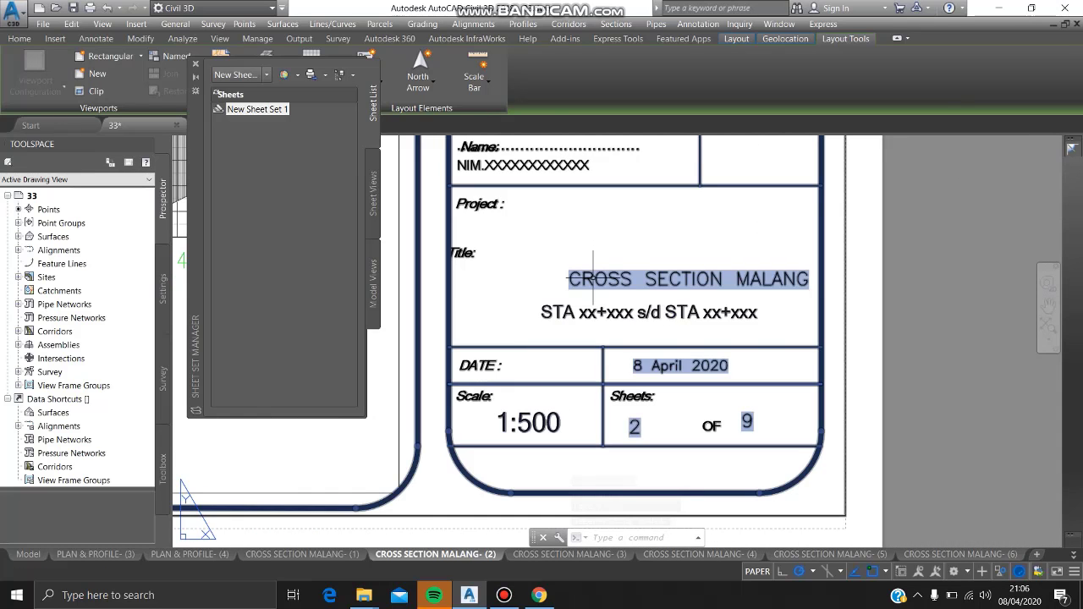
- Inspect the updated title block on CROSS SECTION MALANG- (2) and switch to the PLAN & PROFILE- (3) layout
scroll(593, 319, "down", 3)
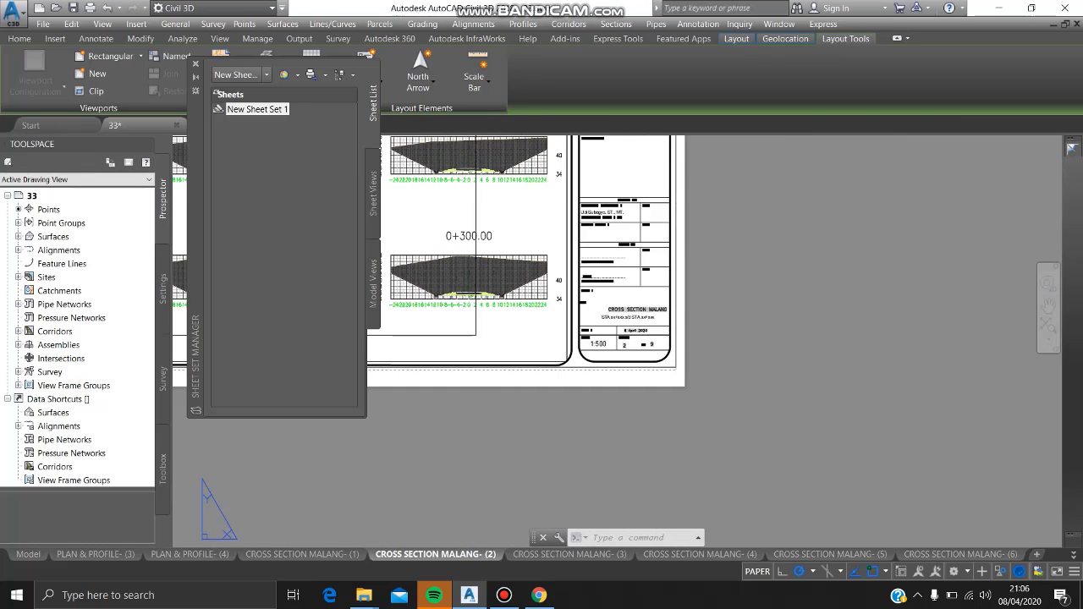
scroll(584, 254, "up", 3)
middle_click_drag(579, 216, 579, 240)
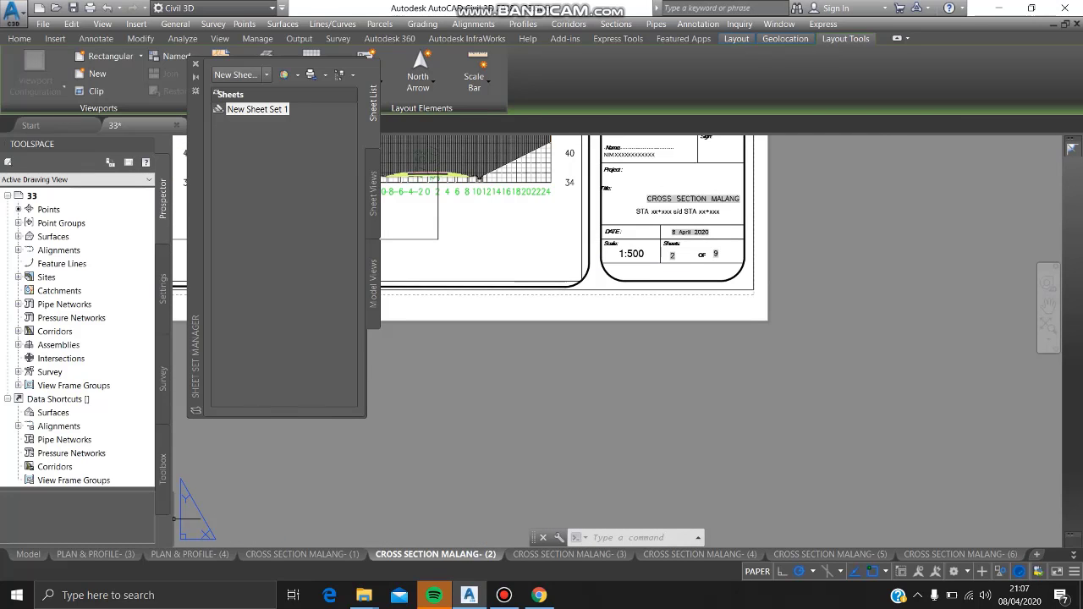
mouse_move(72, 548)
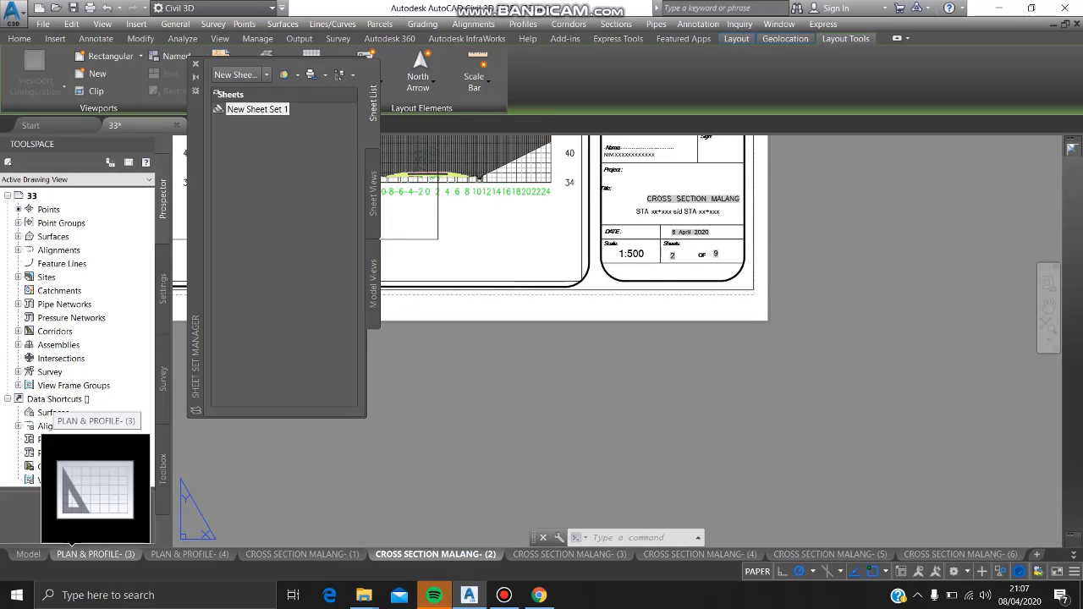
left_click(84, 554)
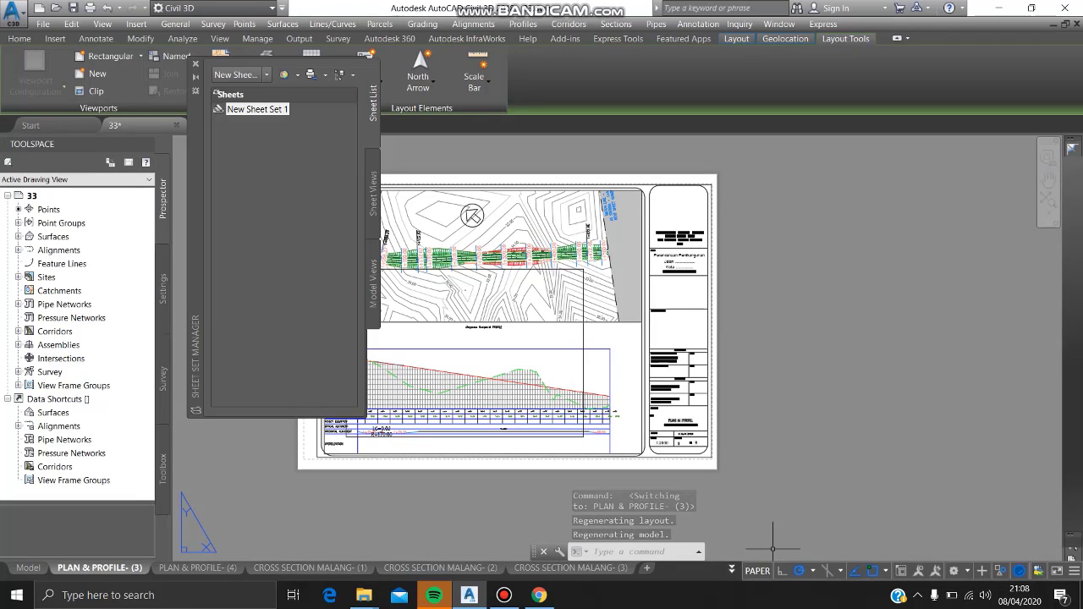
- Delete the unused Layout1 from the drawing and check the remaining layout list
left_click(732, 569)
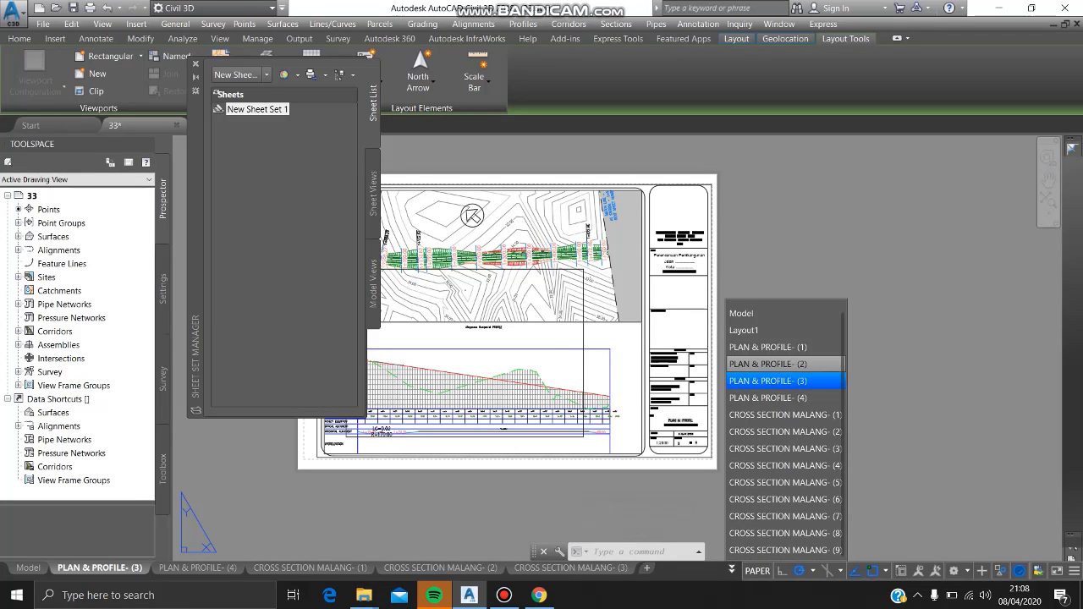
right_click(783, 330)
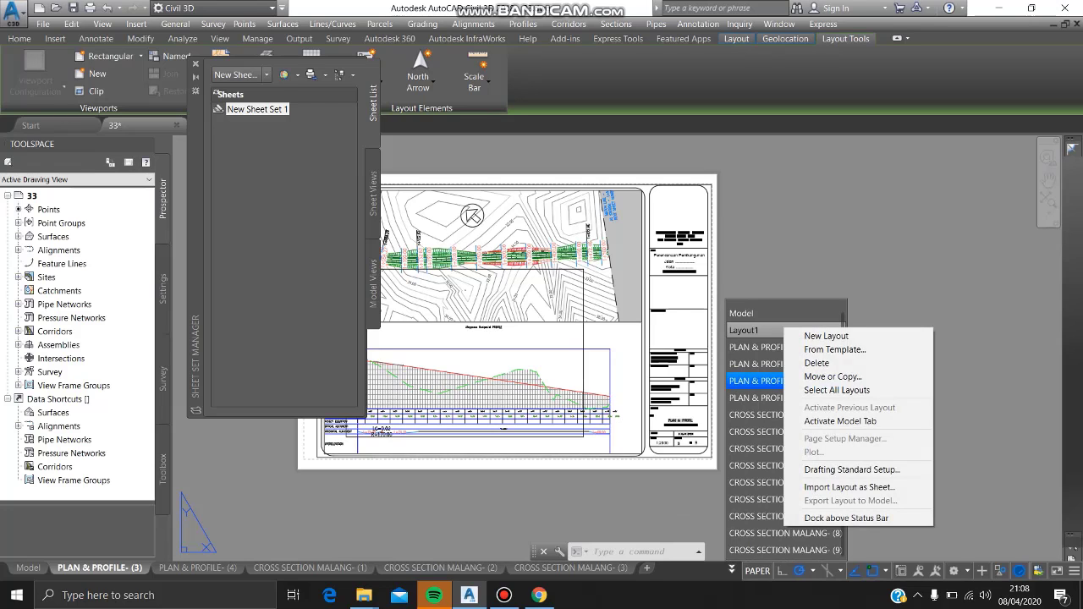
left_click(816, 363)
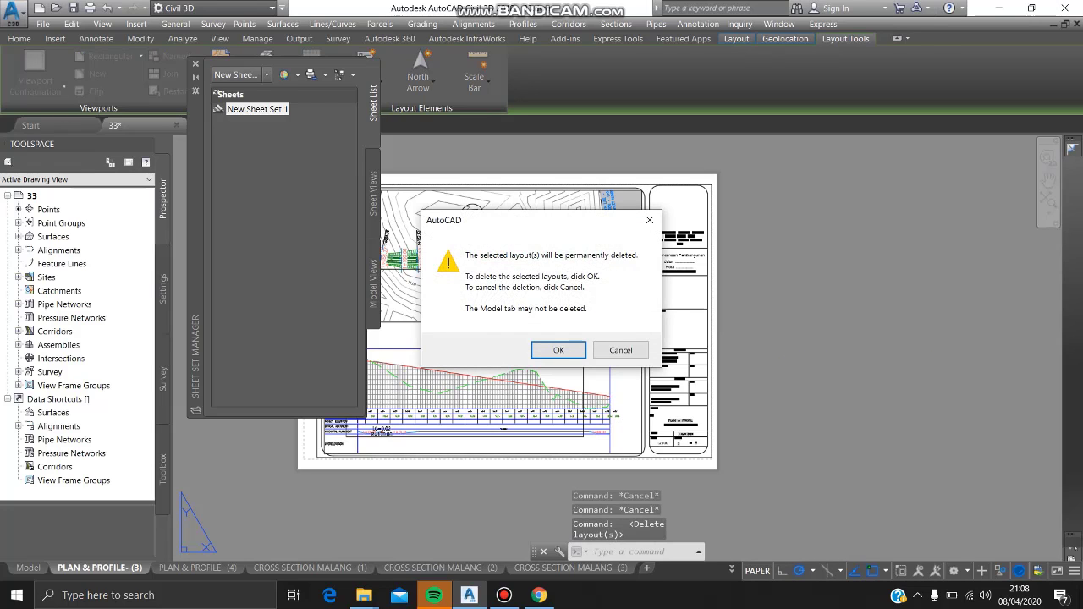
left_click(559, 349)
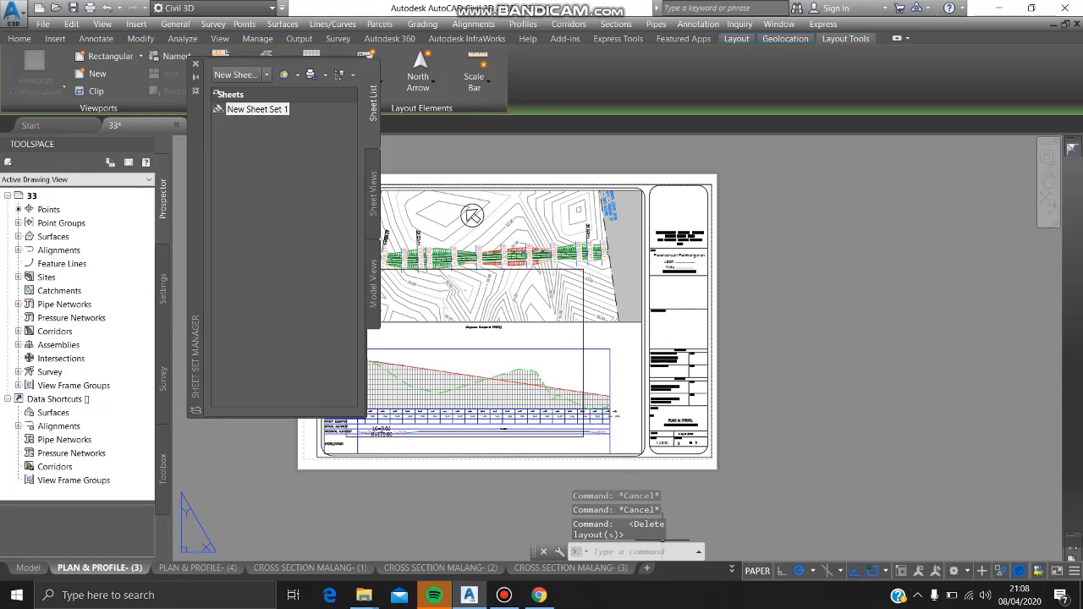
left_click(731, 569)
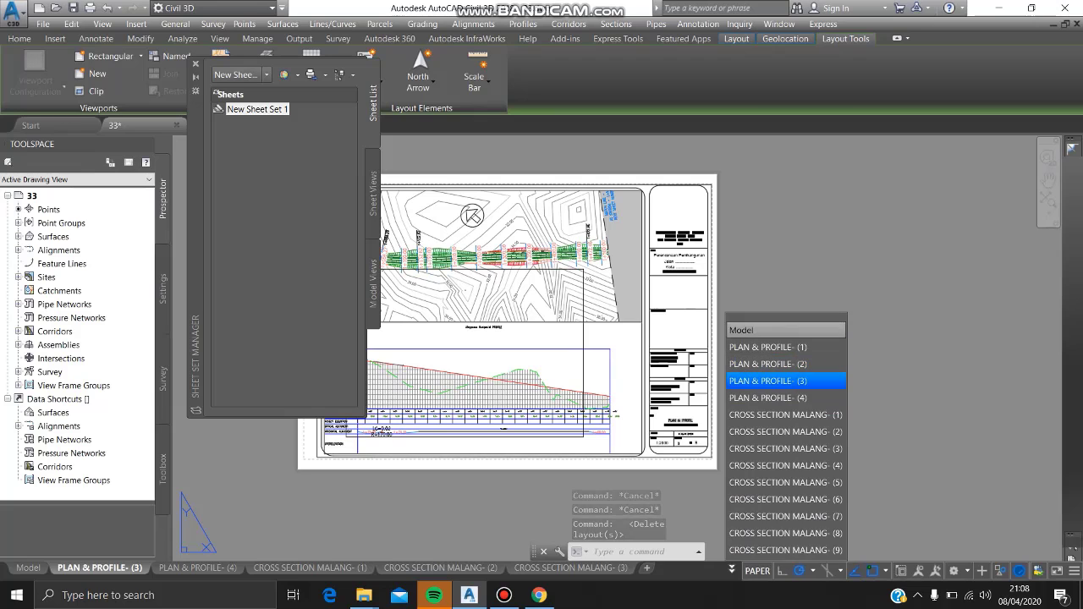
left_click(758, 284)
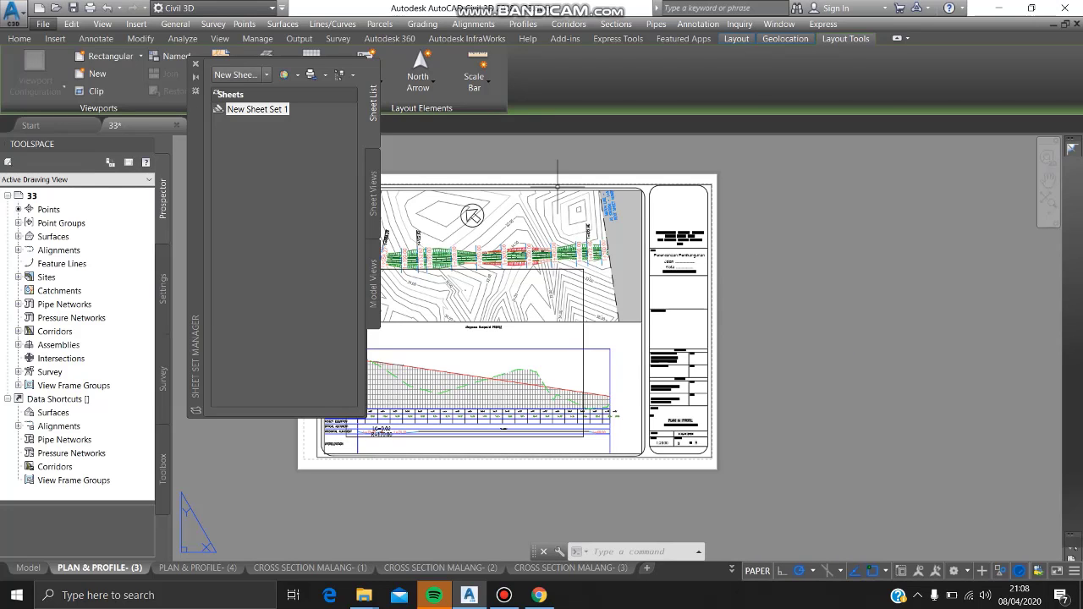
- Start publishing the drawing's sheets with PDF as the output format
left_click(42, 24)
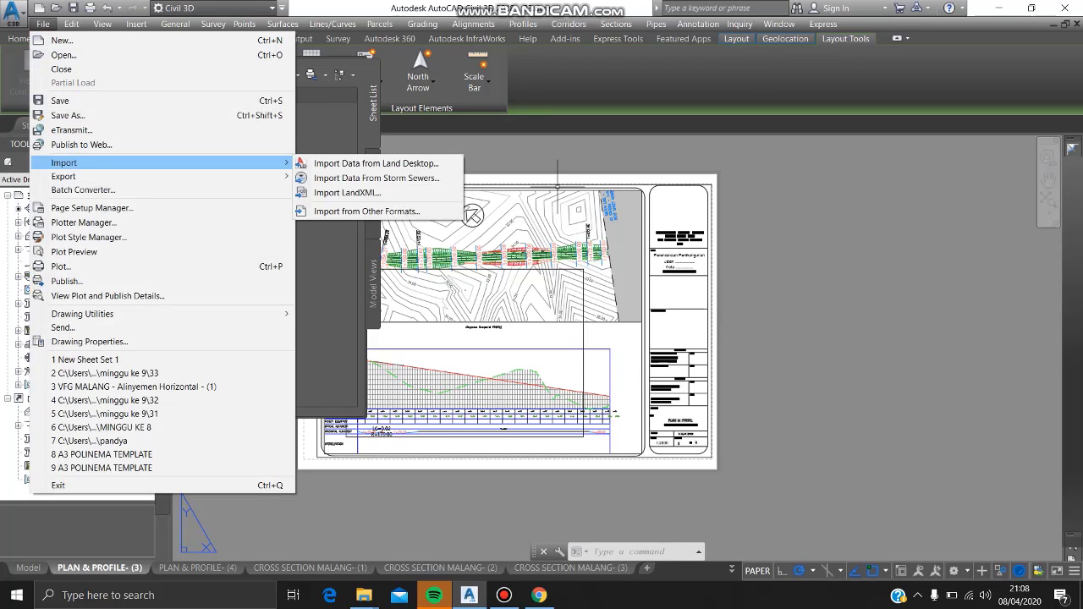
left_click(66, 281)
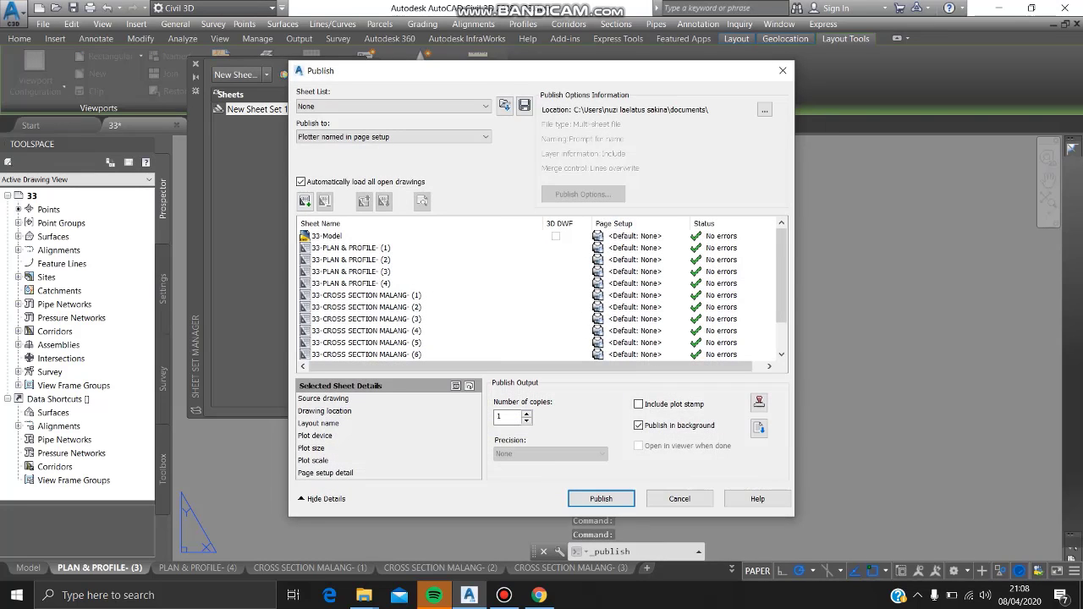
left_click(394, 137)
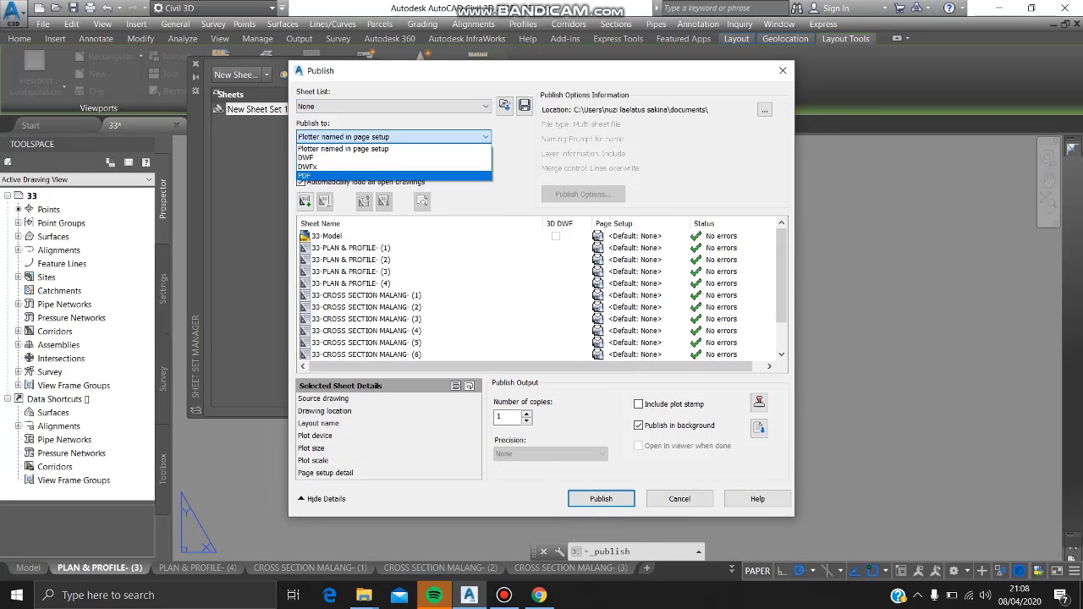
left_click(373, 175)
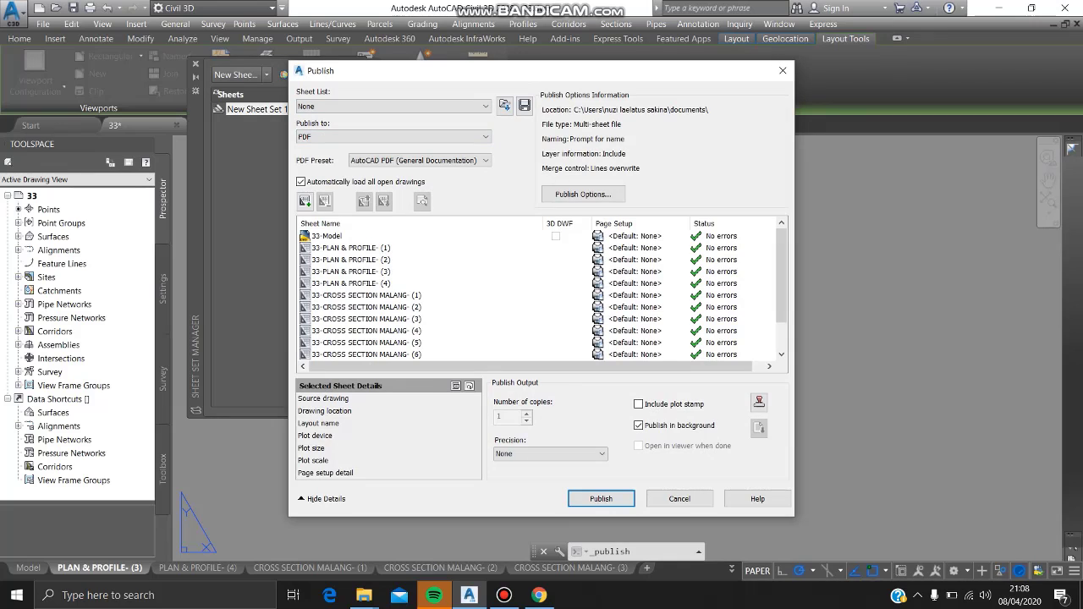
- Sort the publish list by sheet name and remove the 33-Model sheet from it
left_click(347, 223)
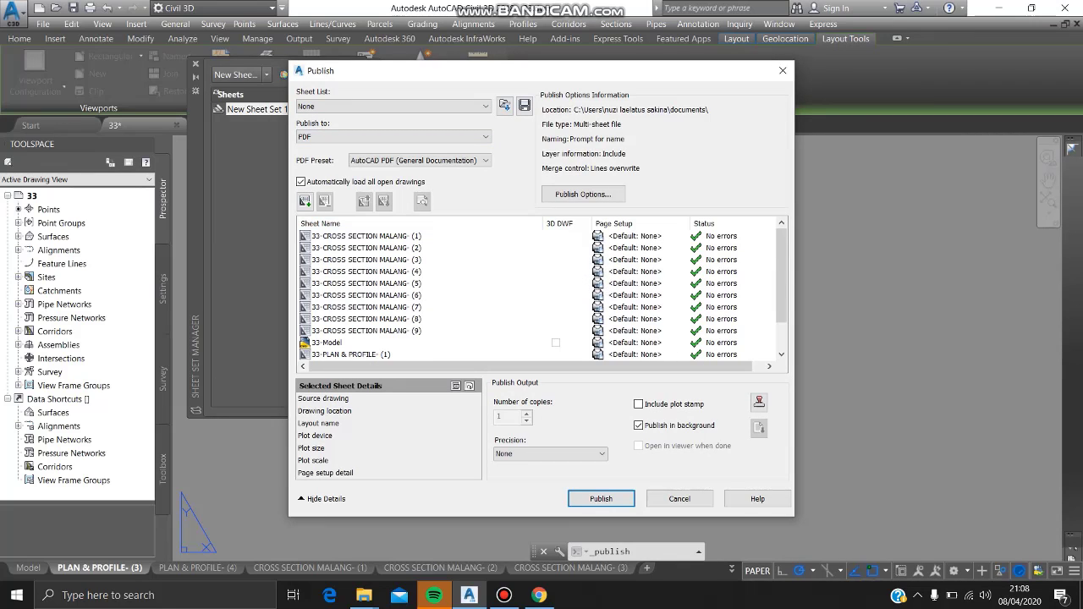
left_click(334, 342)
right_click(334, 342)
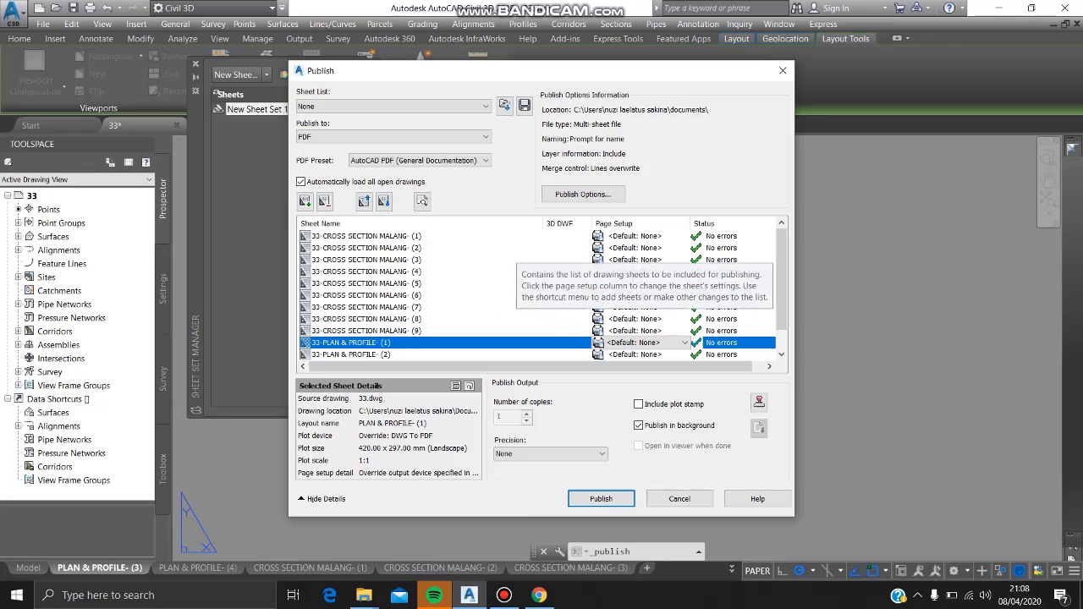
left_click(505, 106)
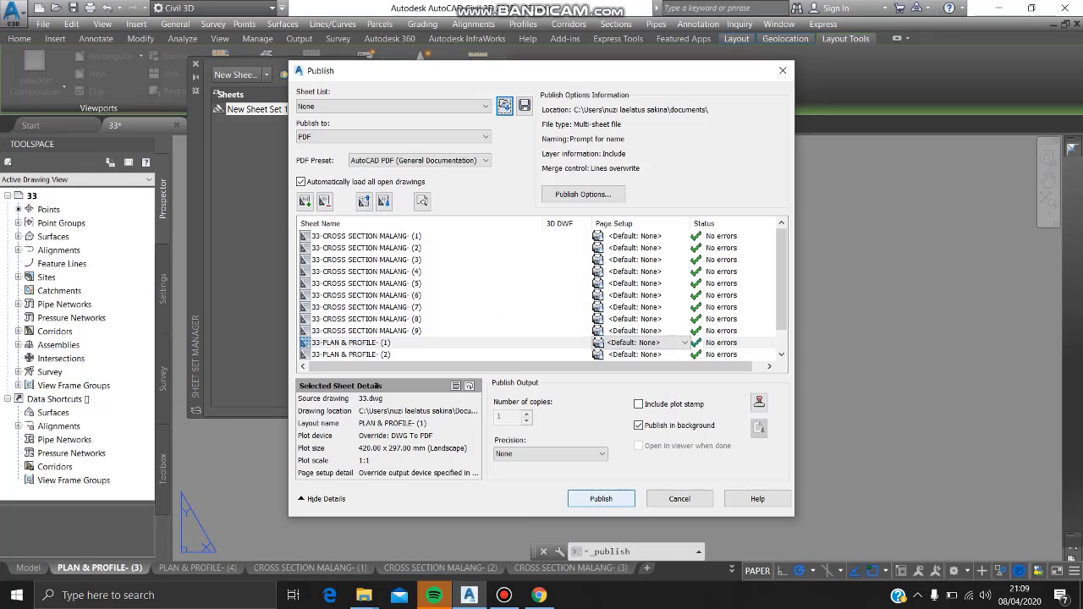
- Publish the listed sheets, choosing the minggu ke 9 course folder as the PDF's save location
left_click(600, 498)
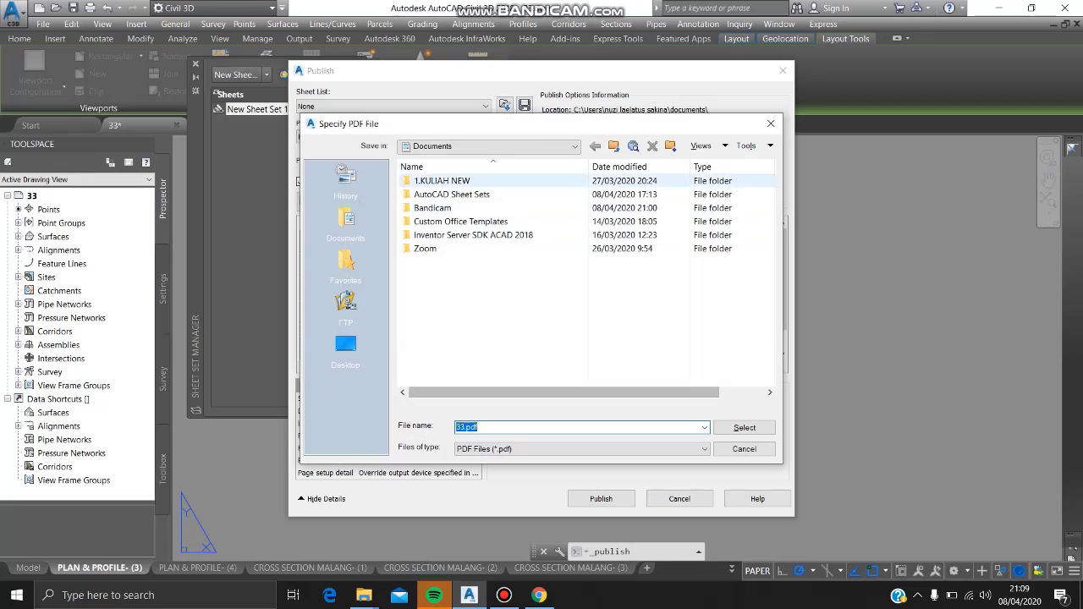
left_click(489, 146)
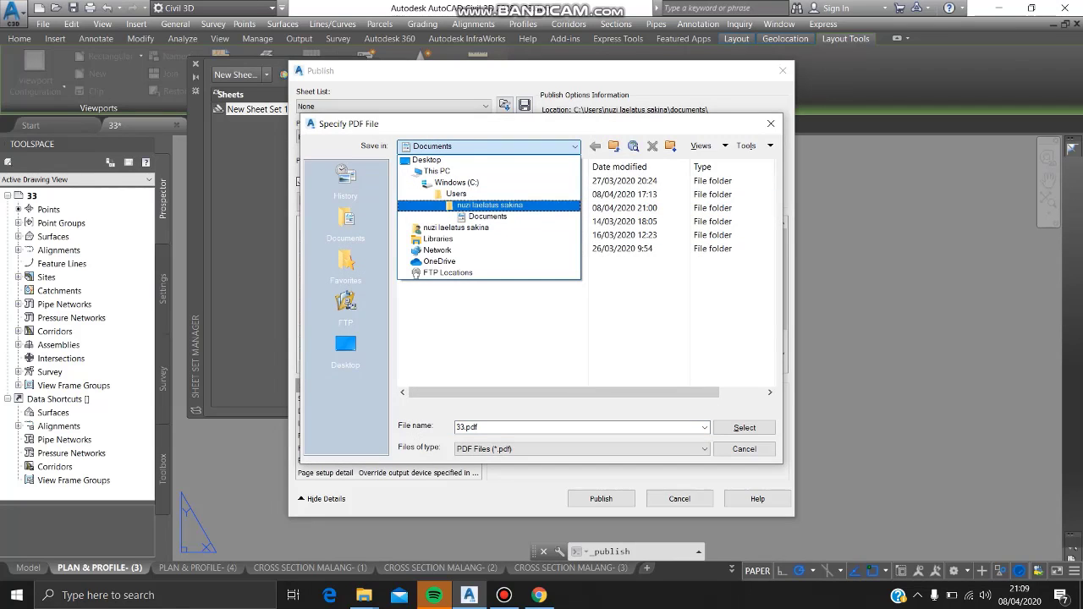
left_click(489, 204)
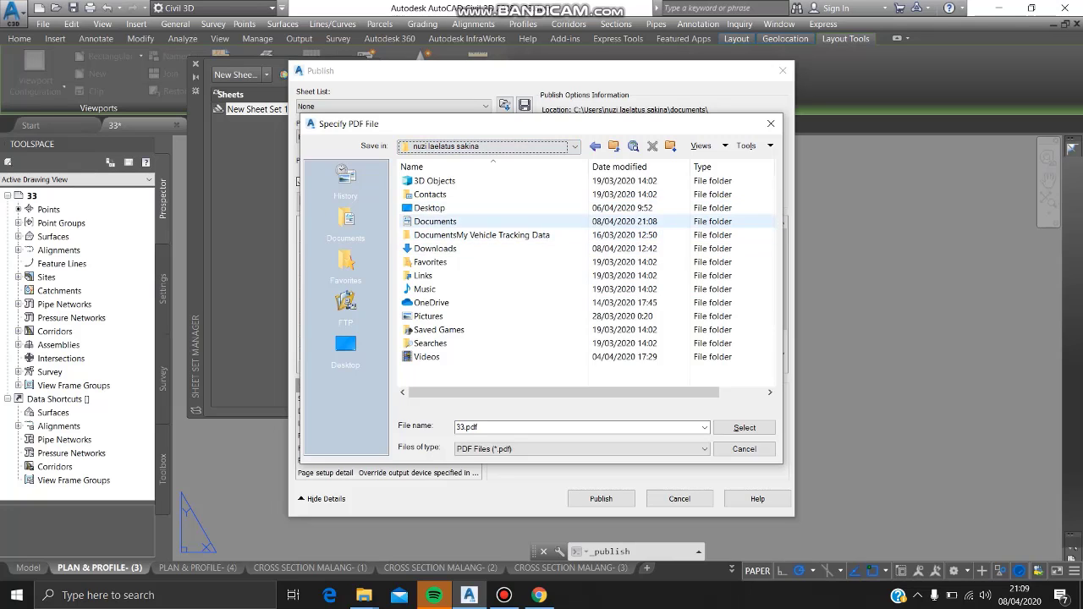
double_click(435, 221)
double_click(441, 180)
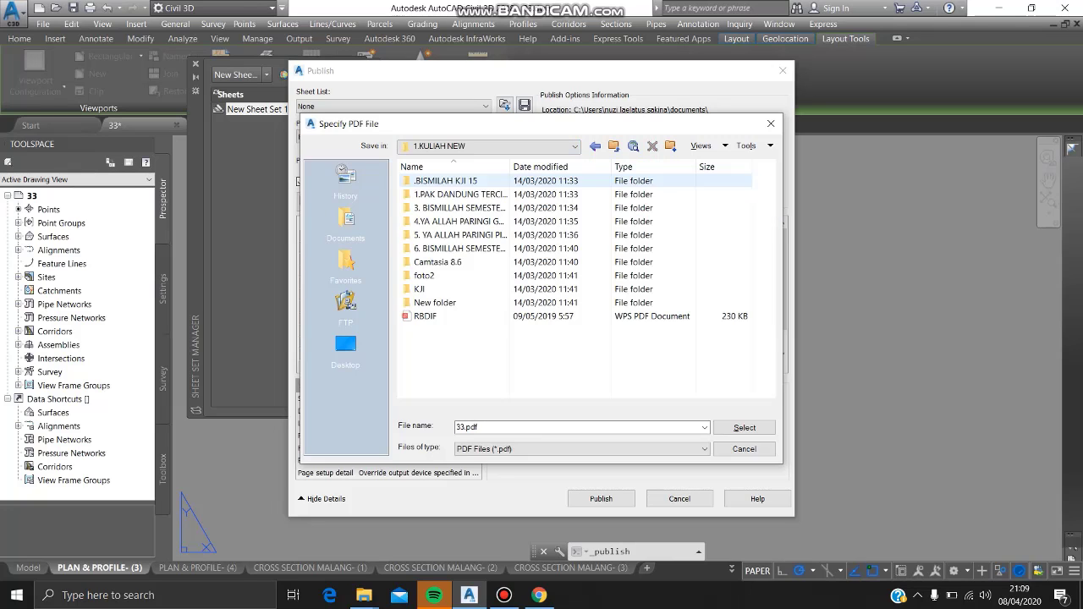
double_click(422, 248)
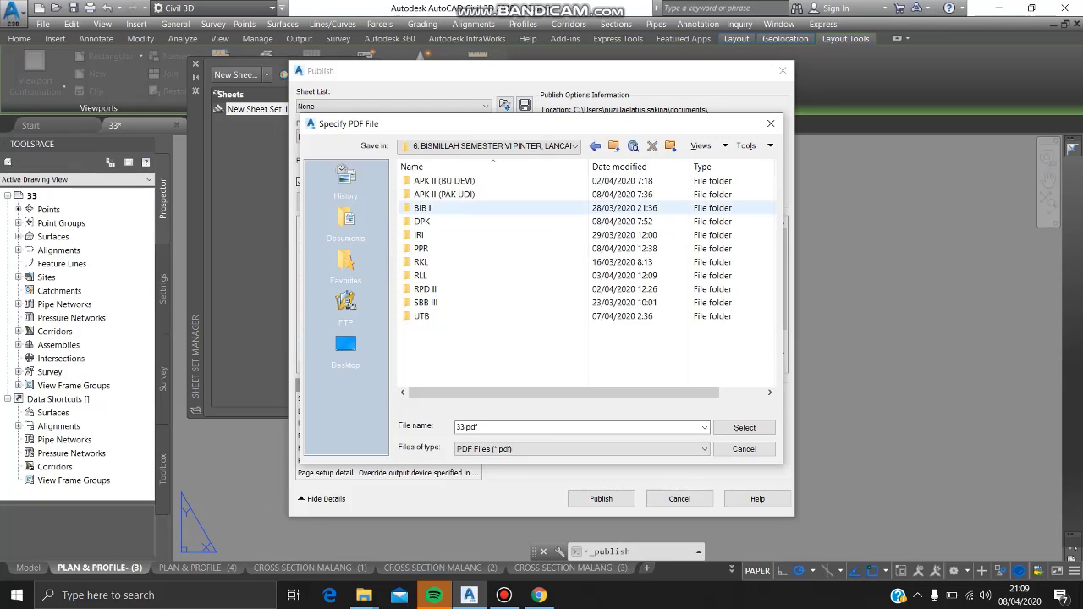
double_click(444, 193)
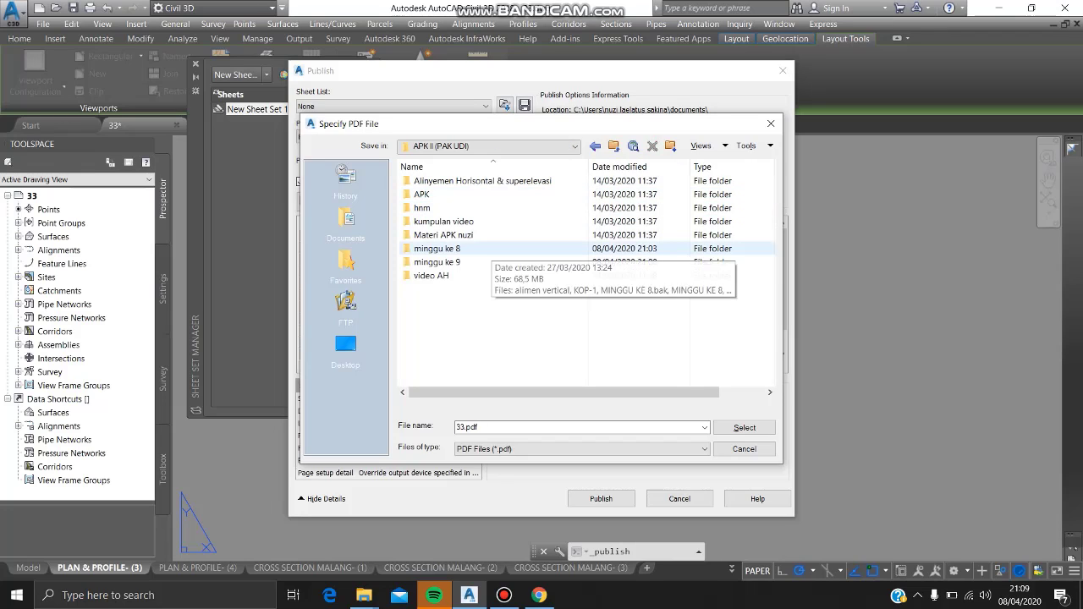
double_click(436, 262)
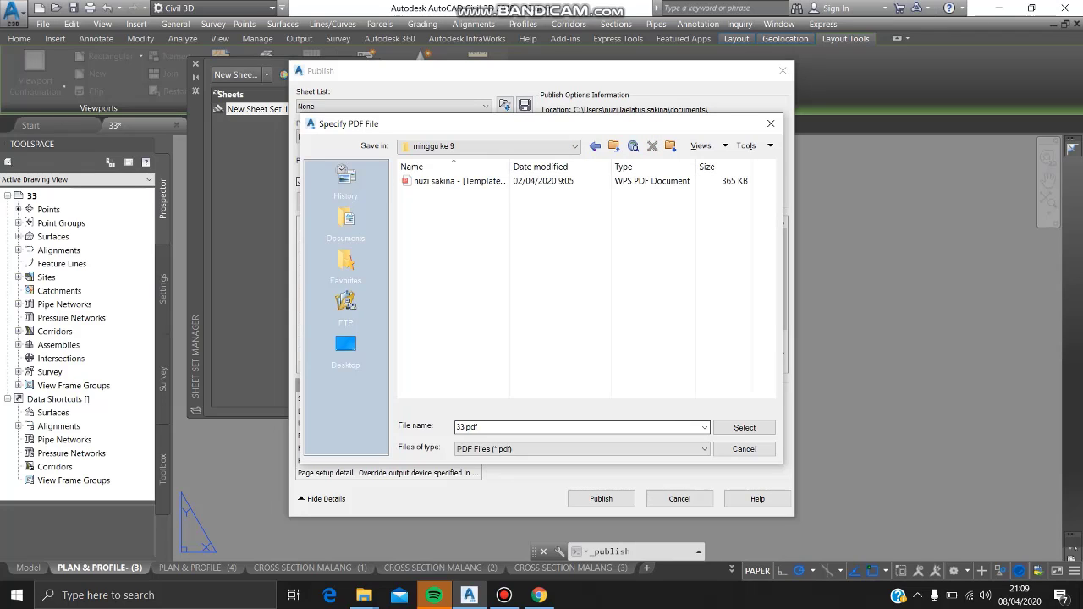
- Name the PDF PROJECT MALANG and run the background publish job without saving the sheet list
double_click(467, 427)
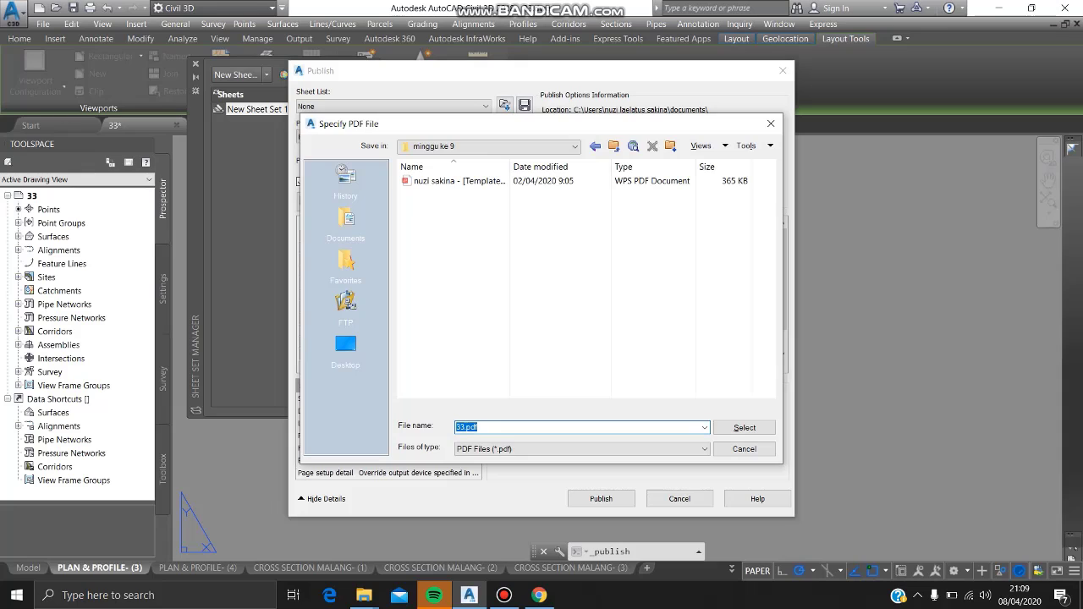
type("PROJECT MALANG")
left_click(745, 427)
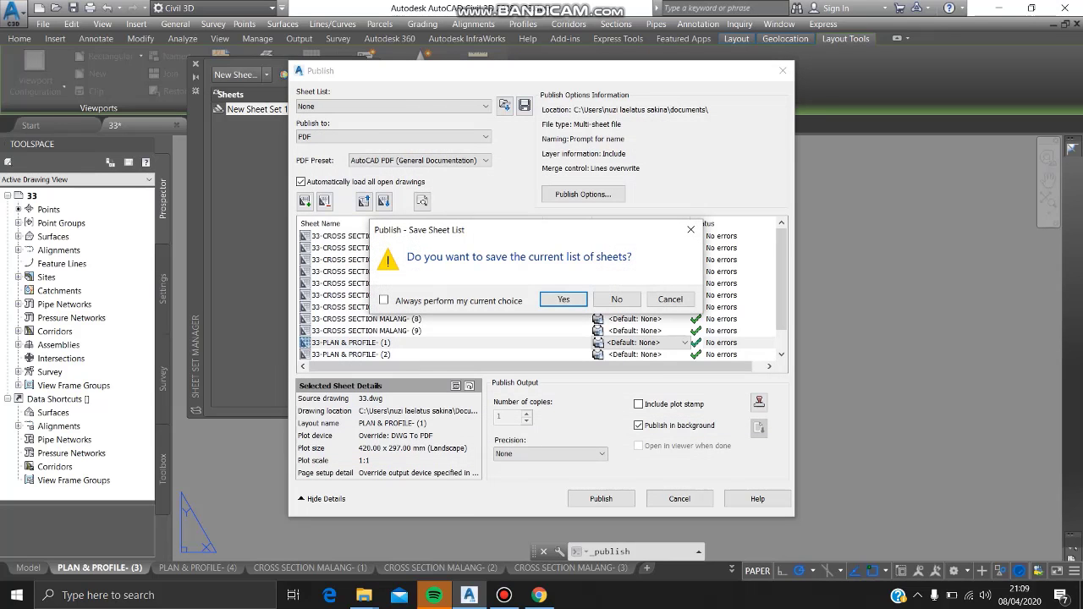
left_click(616, 299)
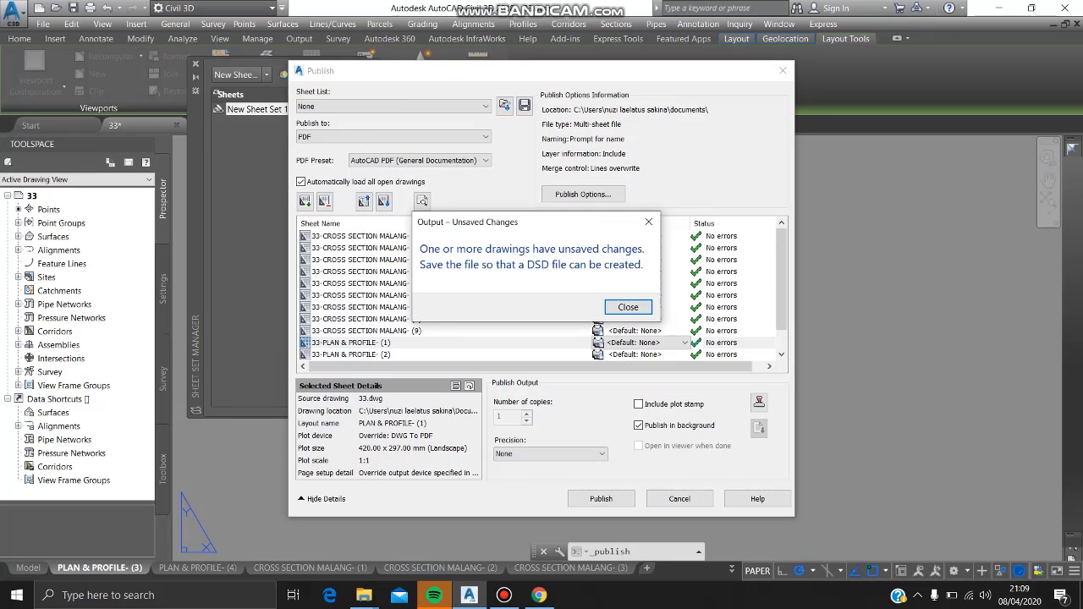
left_click(628, 307)
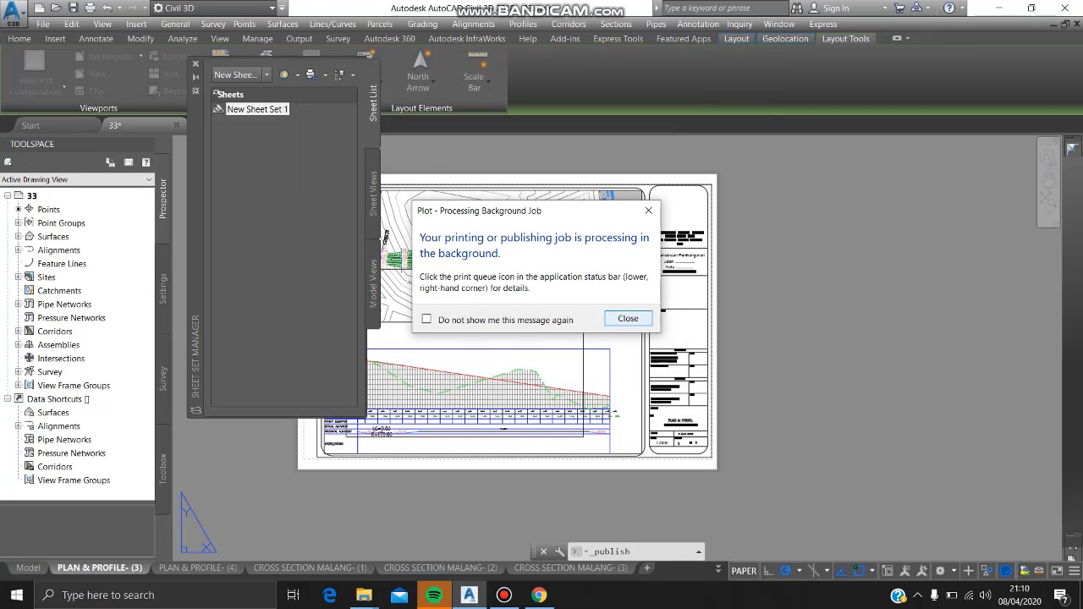
left_click(627, 318)
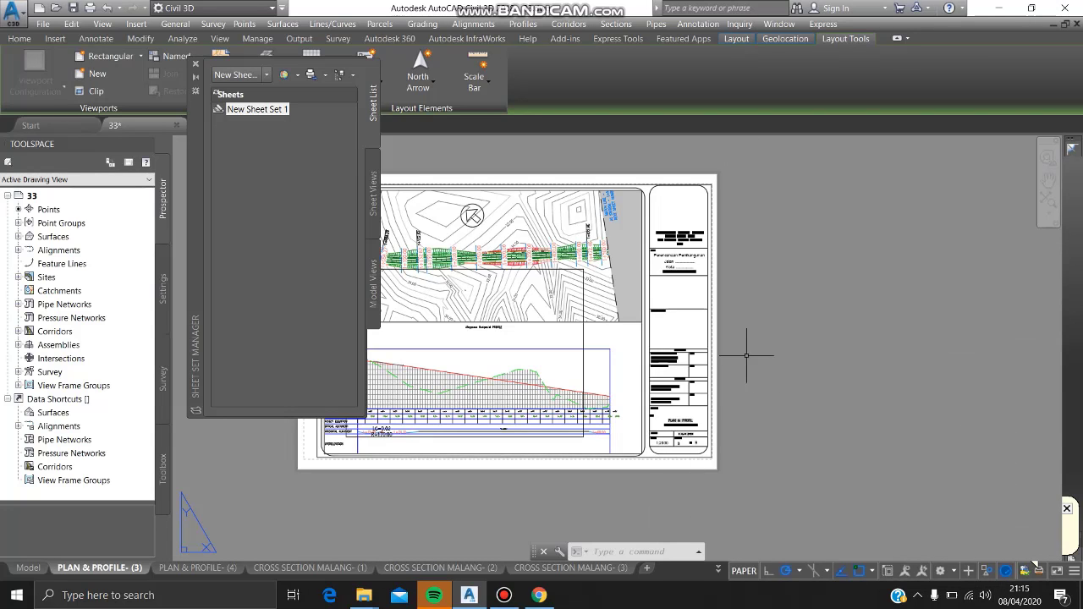
- Switch to model space and review the plot and publish details of the PDF job down to the last sheet
middle_click_drag(750, 349, 690, 391)
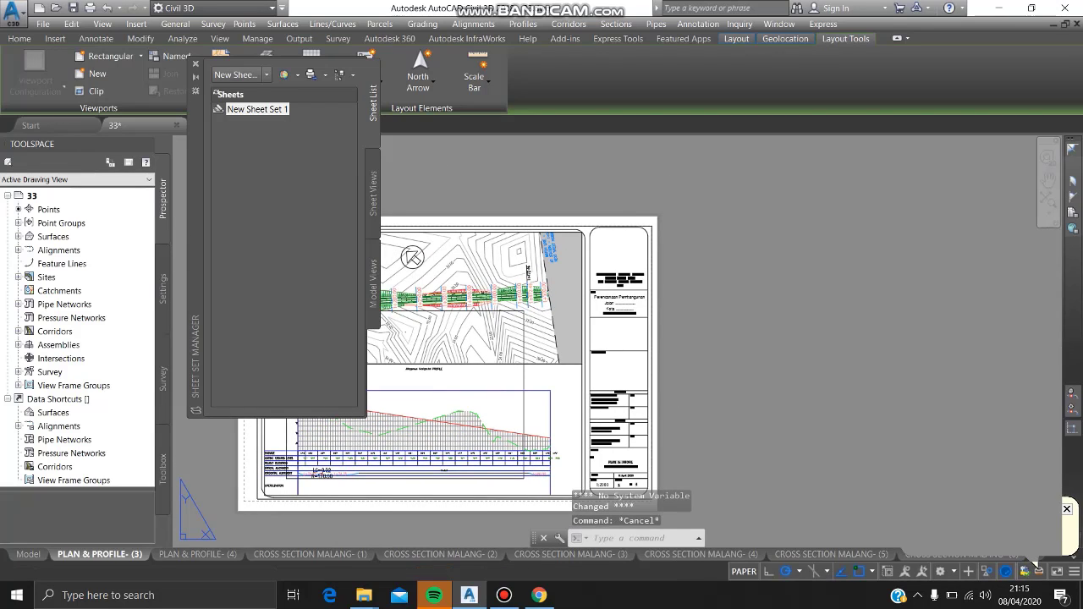
left_click(28, 554)
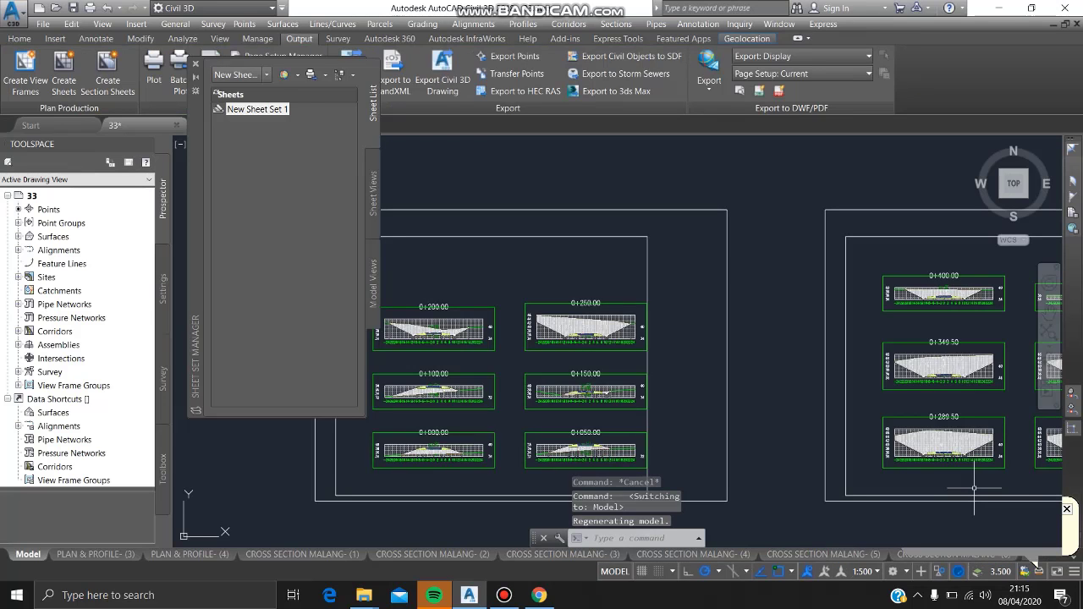
left_click(1036, 563)
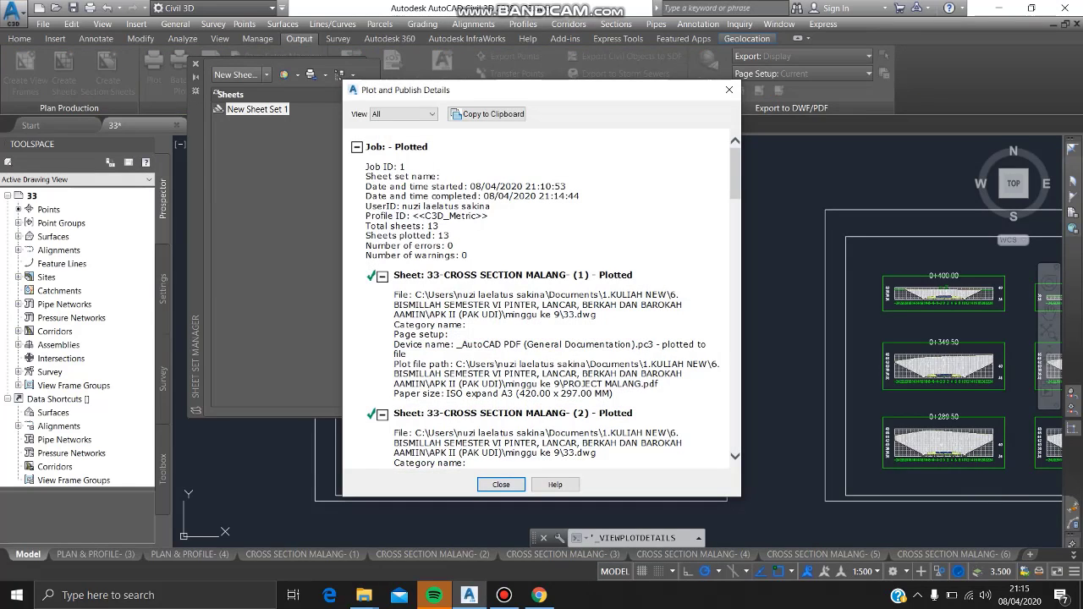
scroll(541, 299, "down", 20)
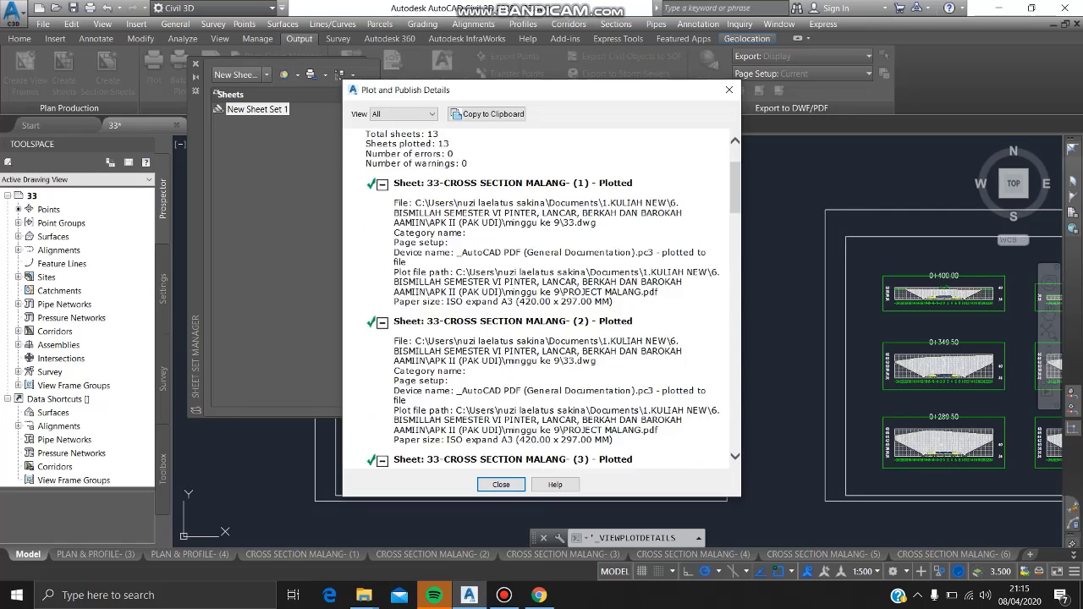
scroll(541, 299, "down", 20)
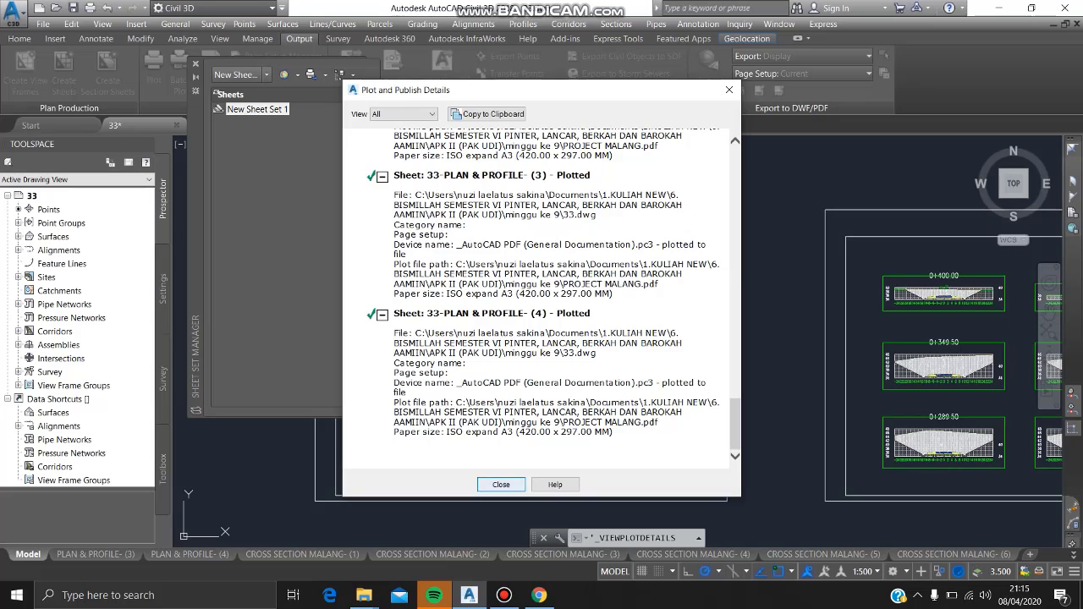
left_click(501, 484)
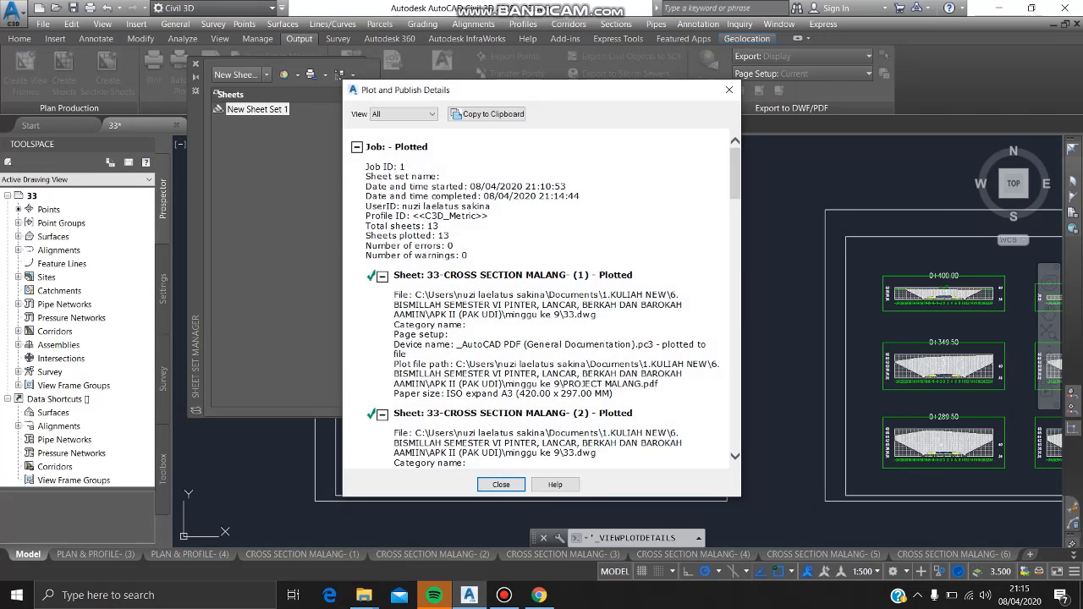
- Check the cross section and plan and profile sheet entries in the plot and publish details, then close the report
scroll(542, 300, "down", 20)
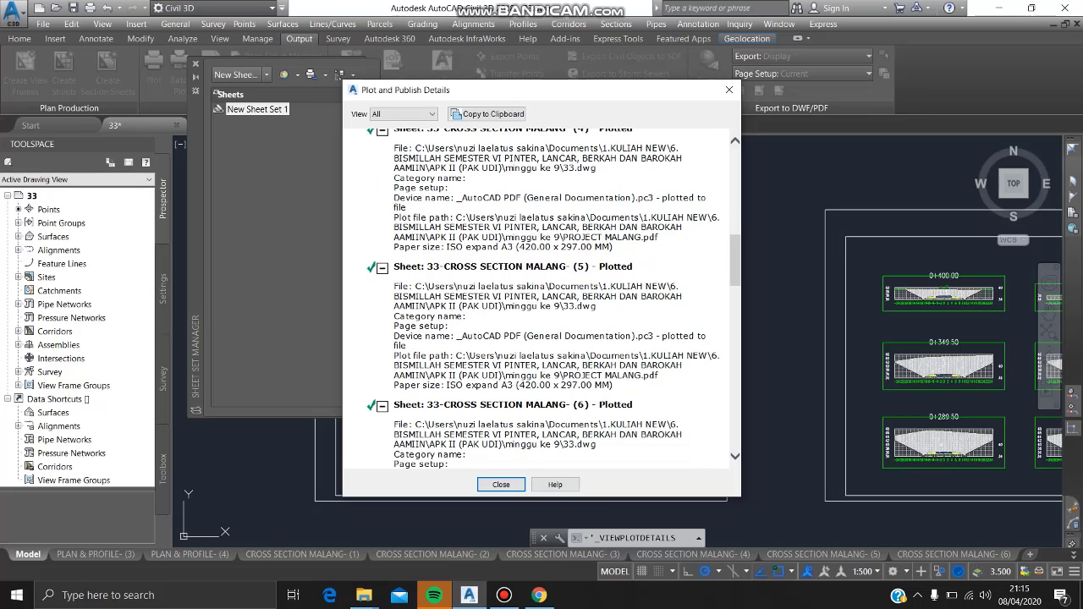
scroll(542, 300, "down", 6)
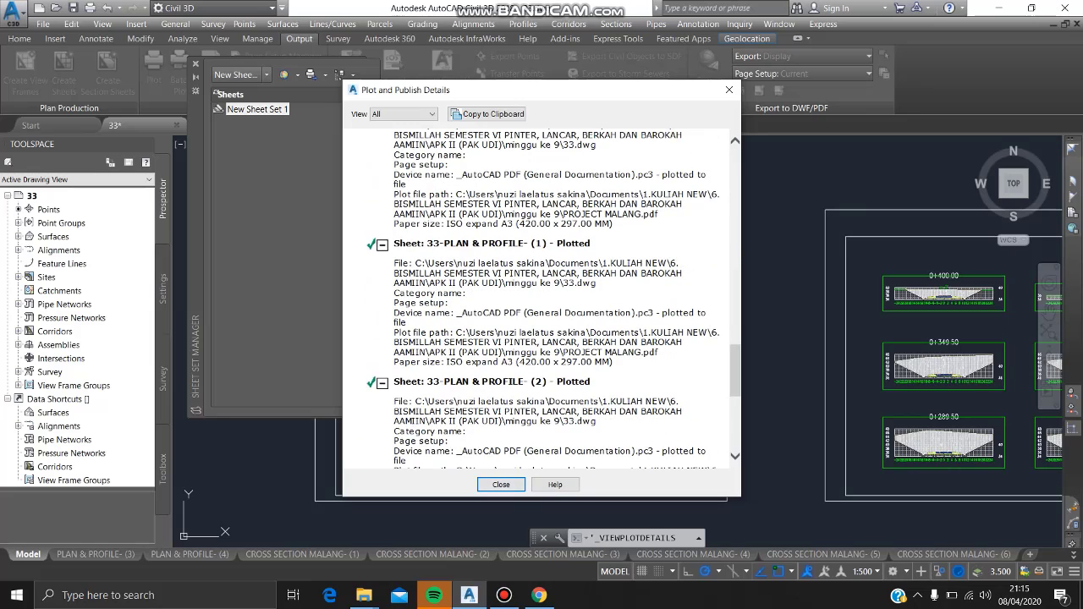
left_click(501, 484)
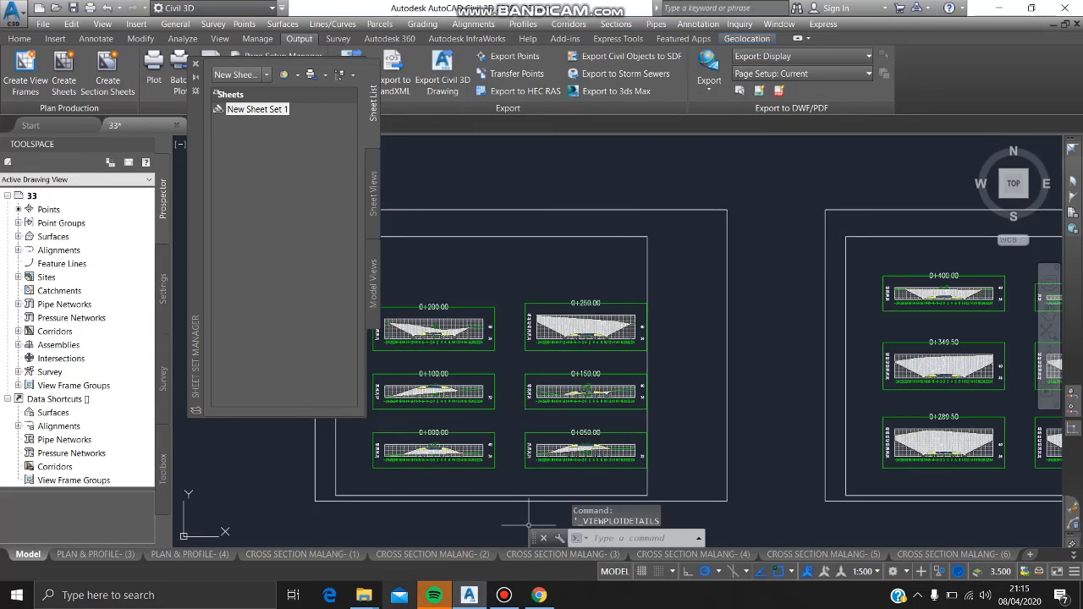
- Switch to File Explorer, open the PROJECT MALANG PDF from the minggu ke 9 folder in WPS Office and look through its pages
mouse_move(364, 595)
left_click(440, 529)
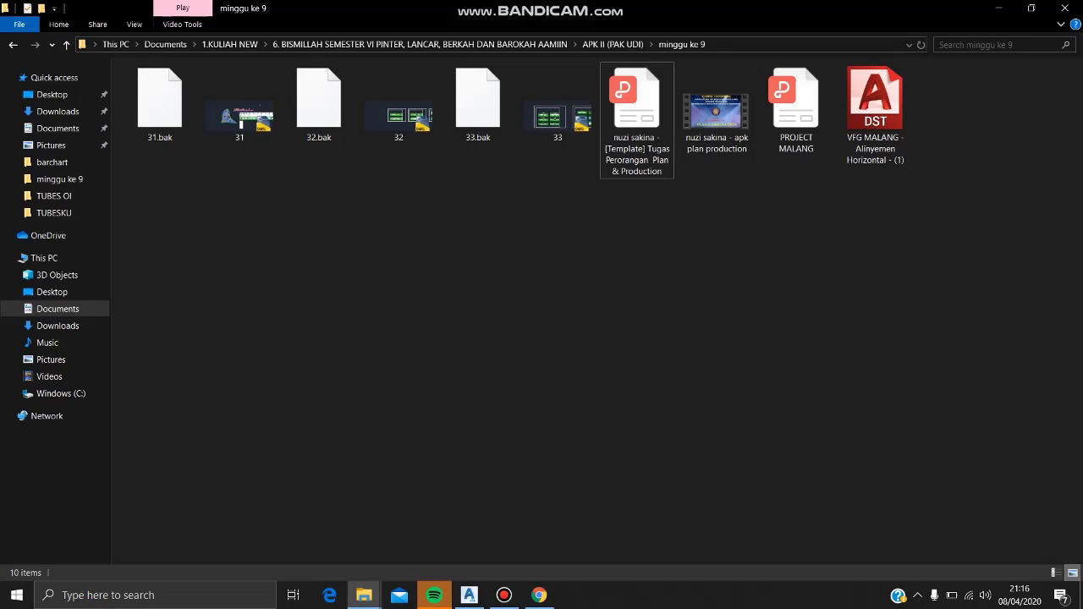
double_click(796, 109)
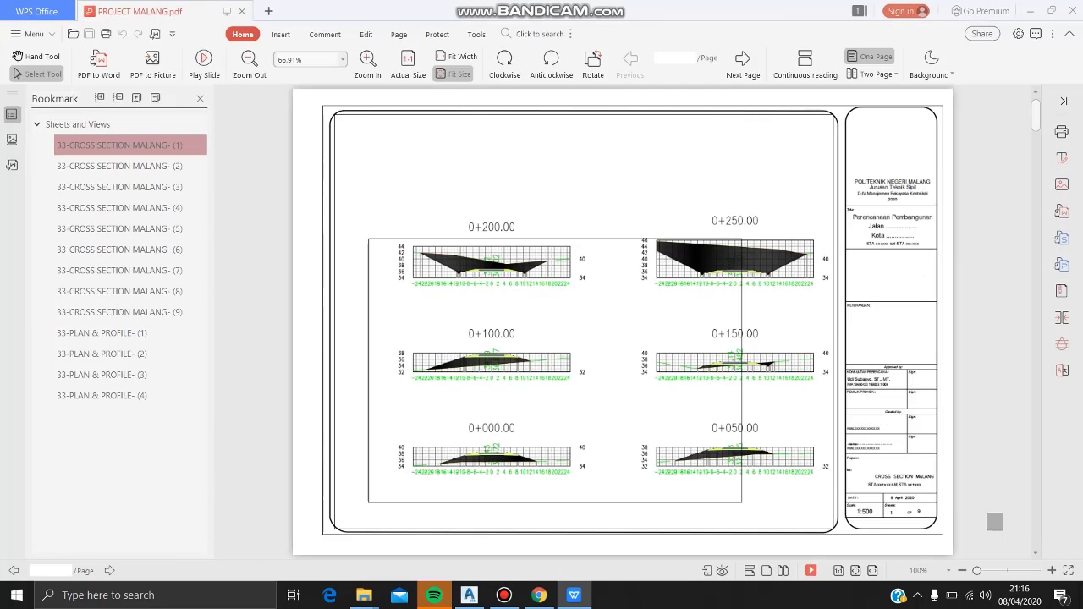
scroll(623, 321, "down", 5)
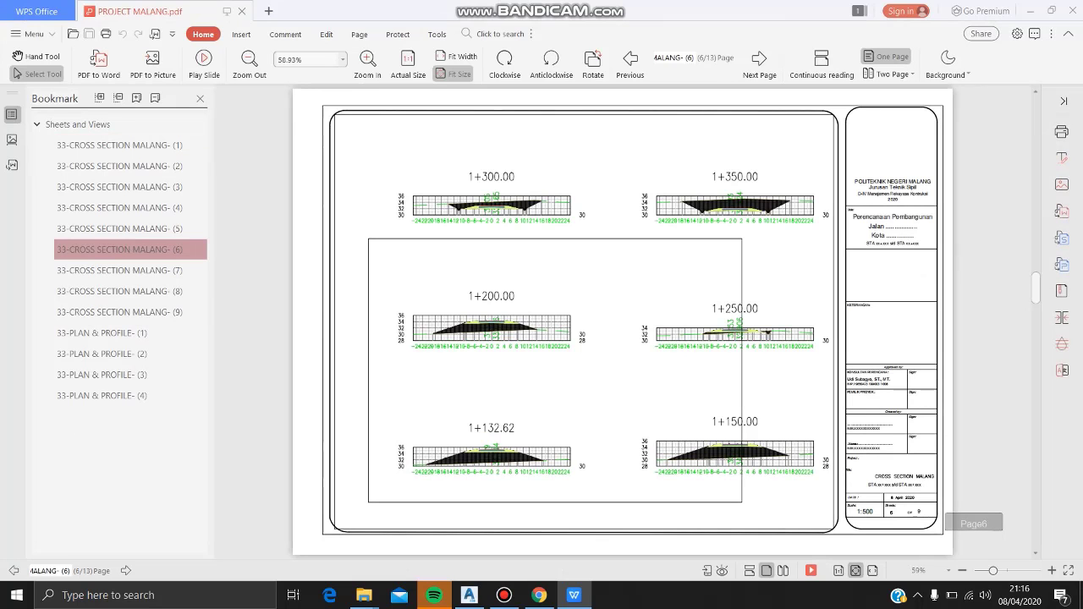
left_click_drag(1036, 287, 1035, 184)
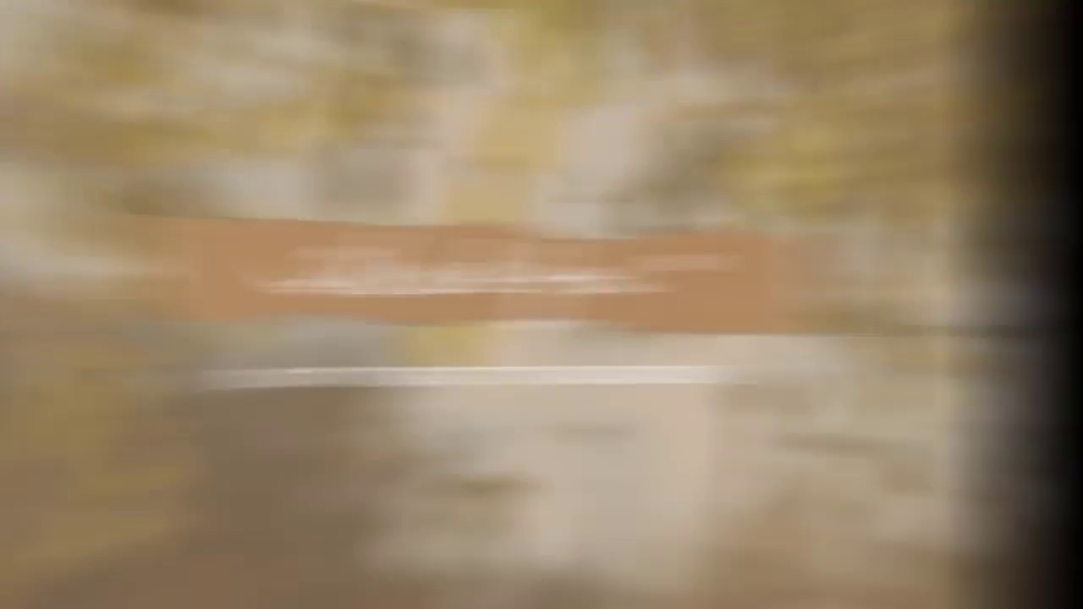